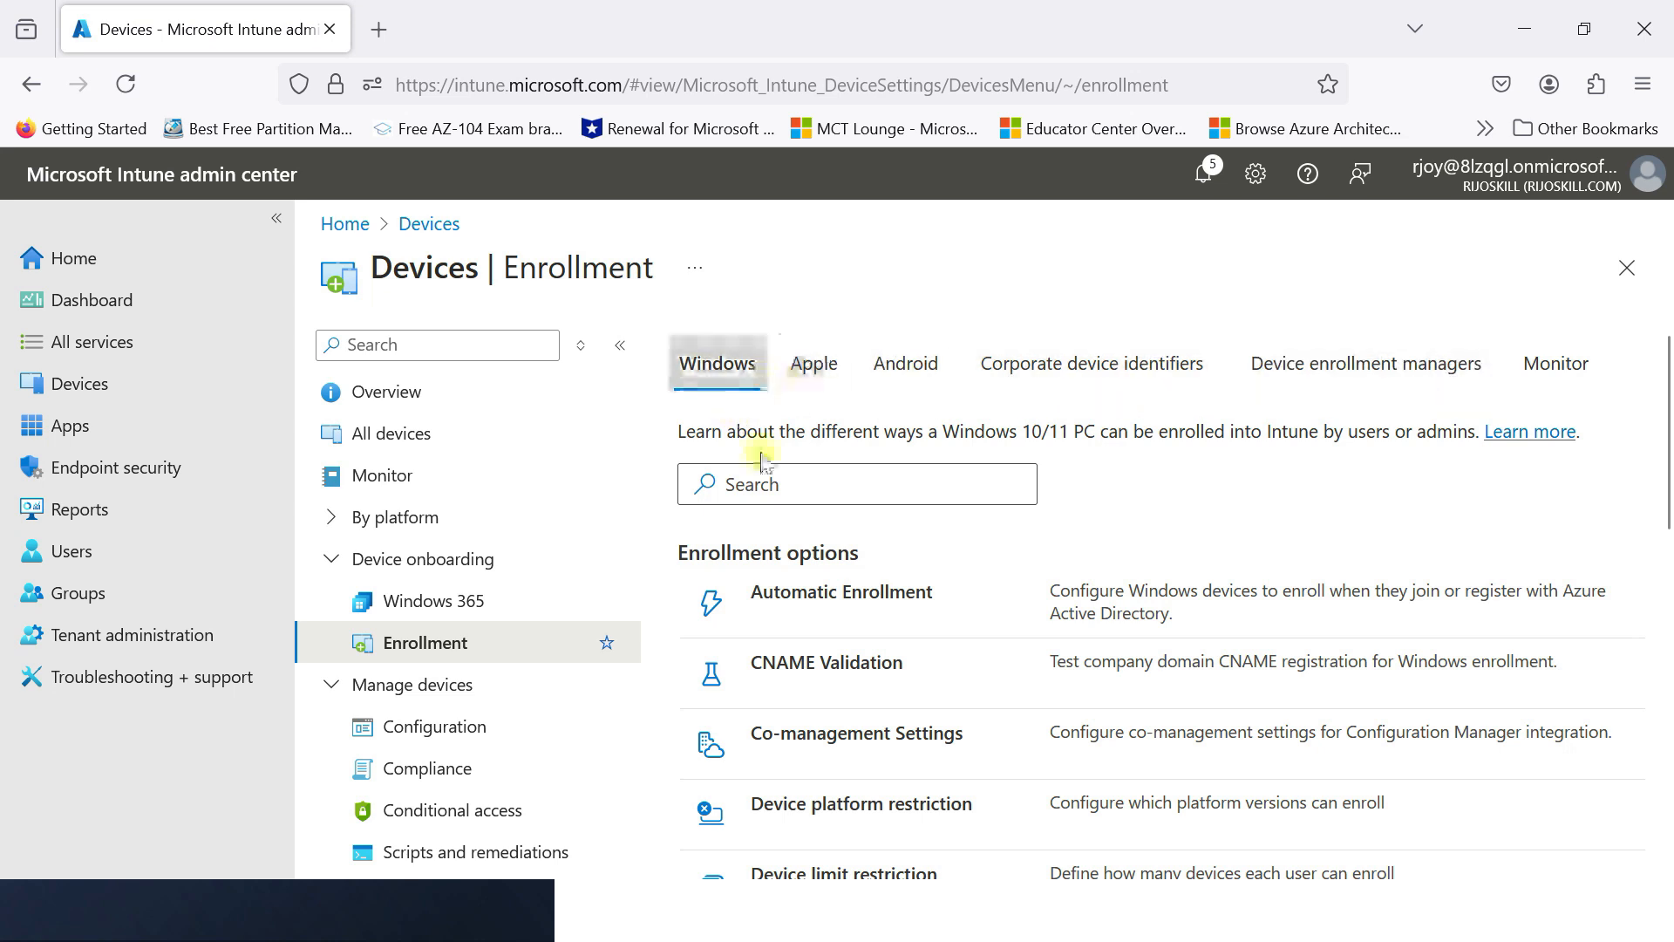
scroll(765, 593, down, 2)
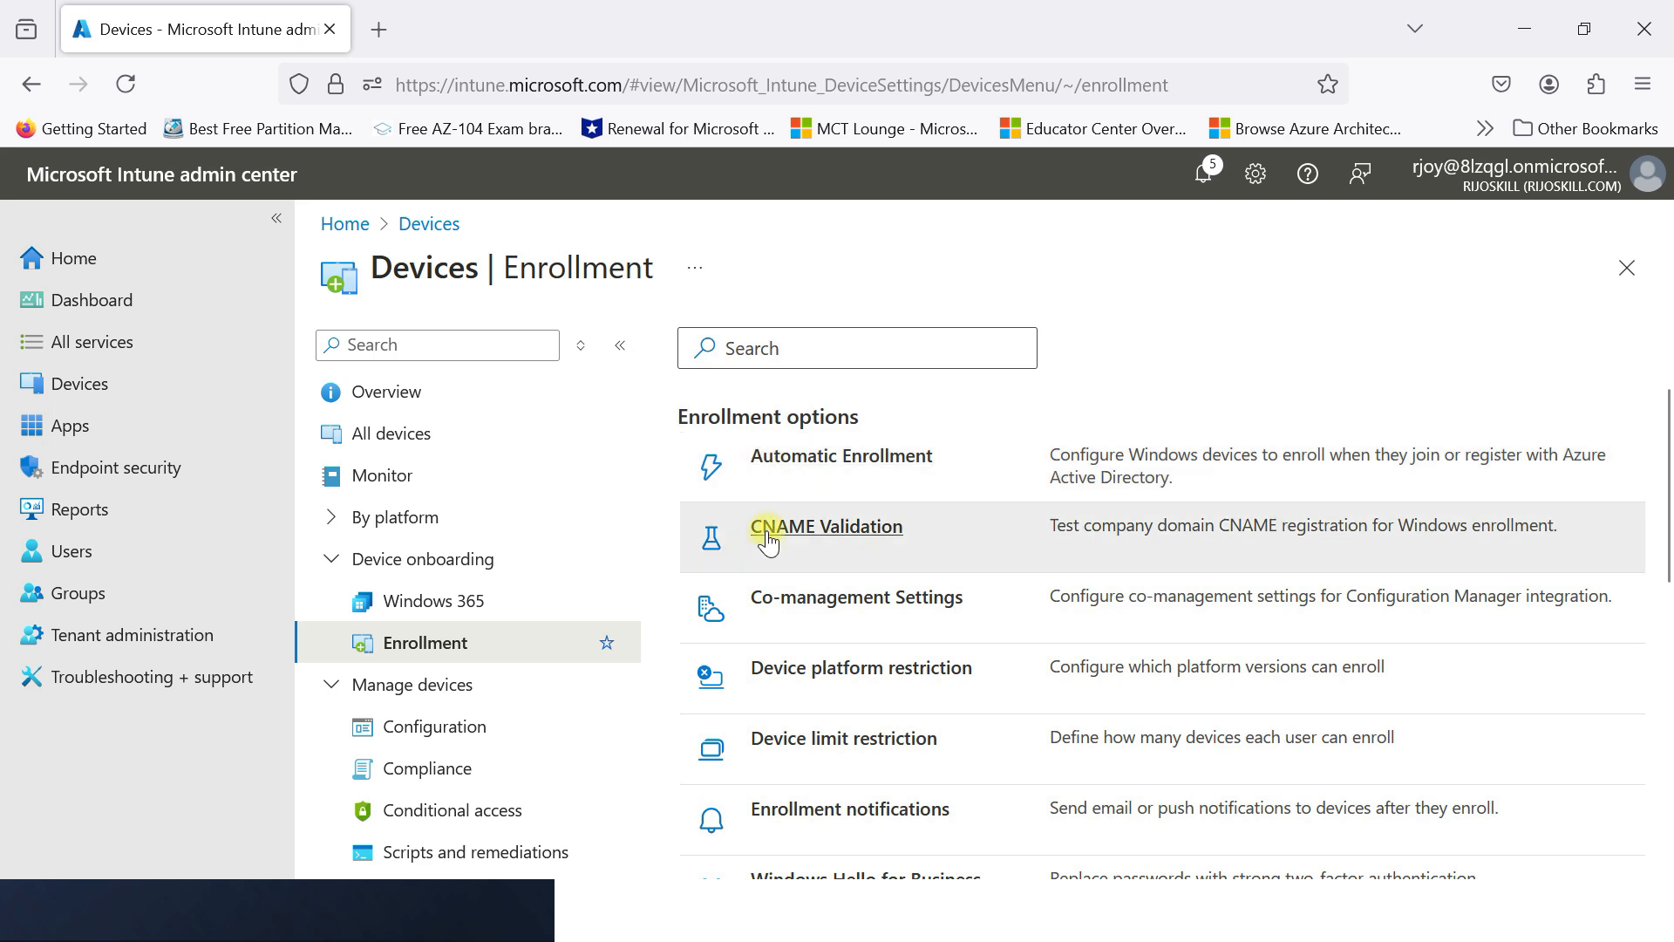
scroll(769, 542, up, 2)
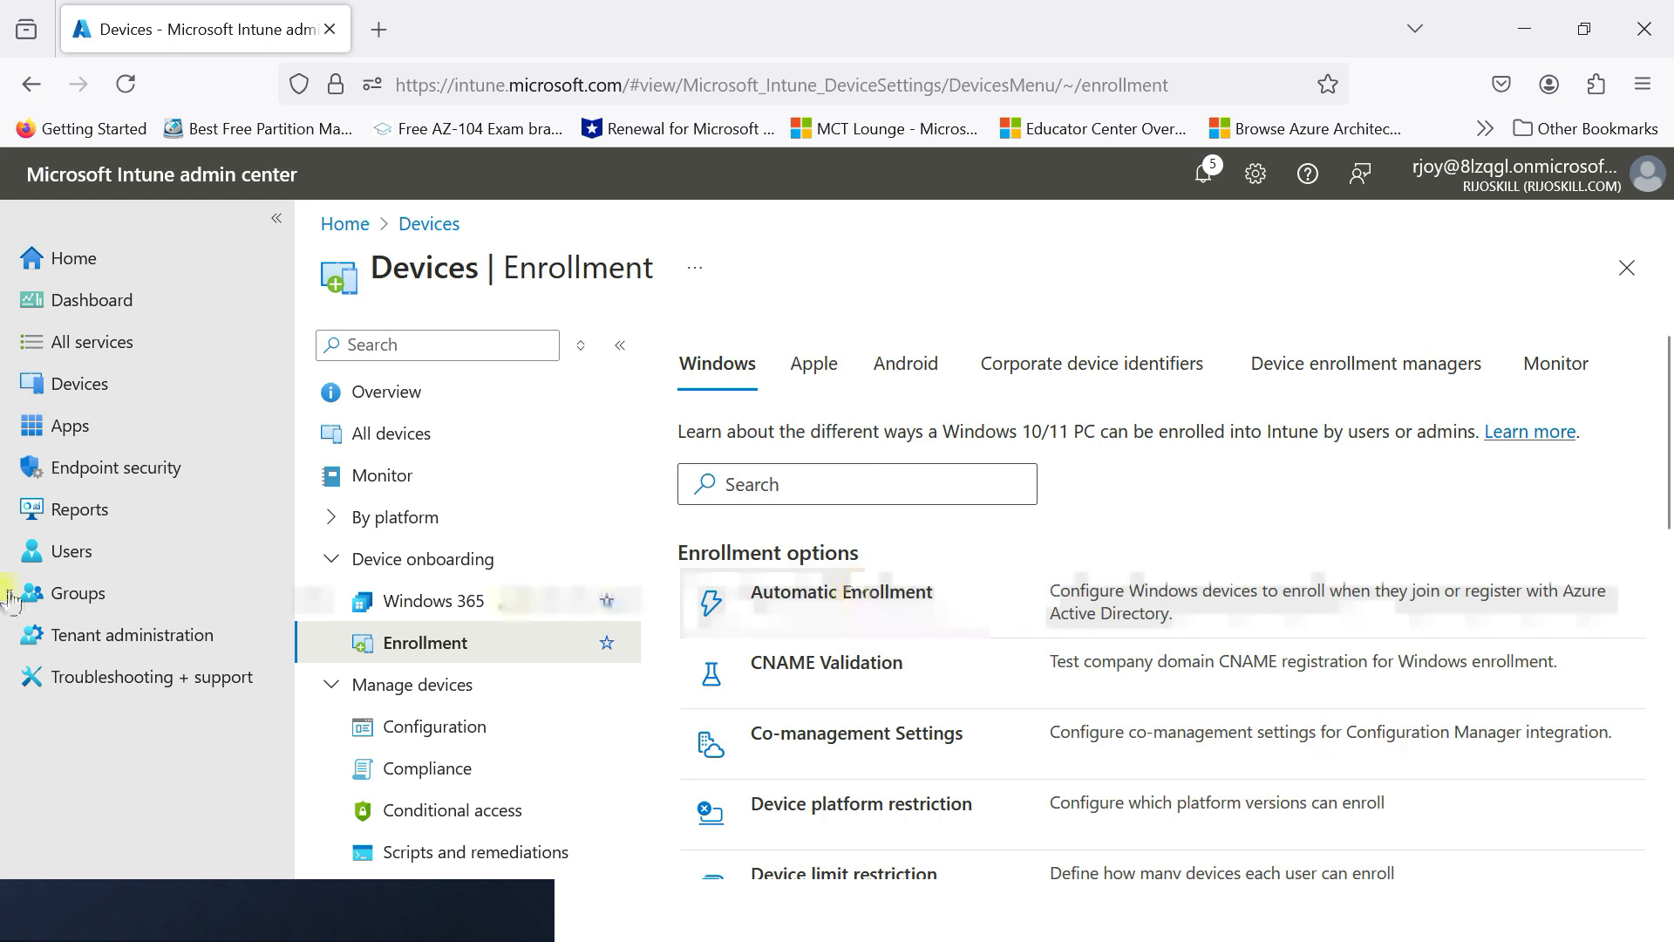
- Start a new Security group named "intune users" and use the same text as its description
click(86, 597)
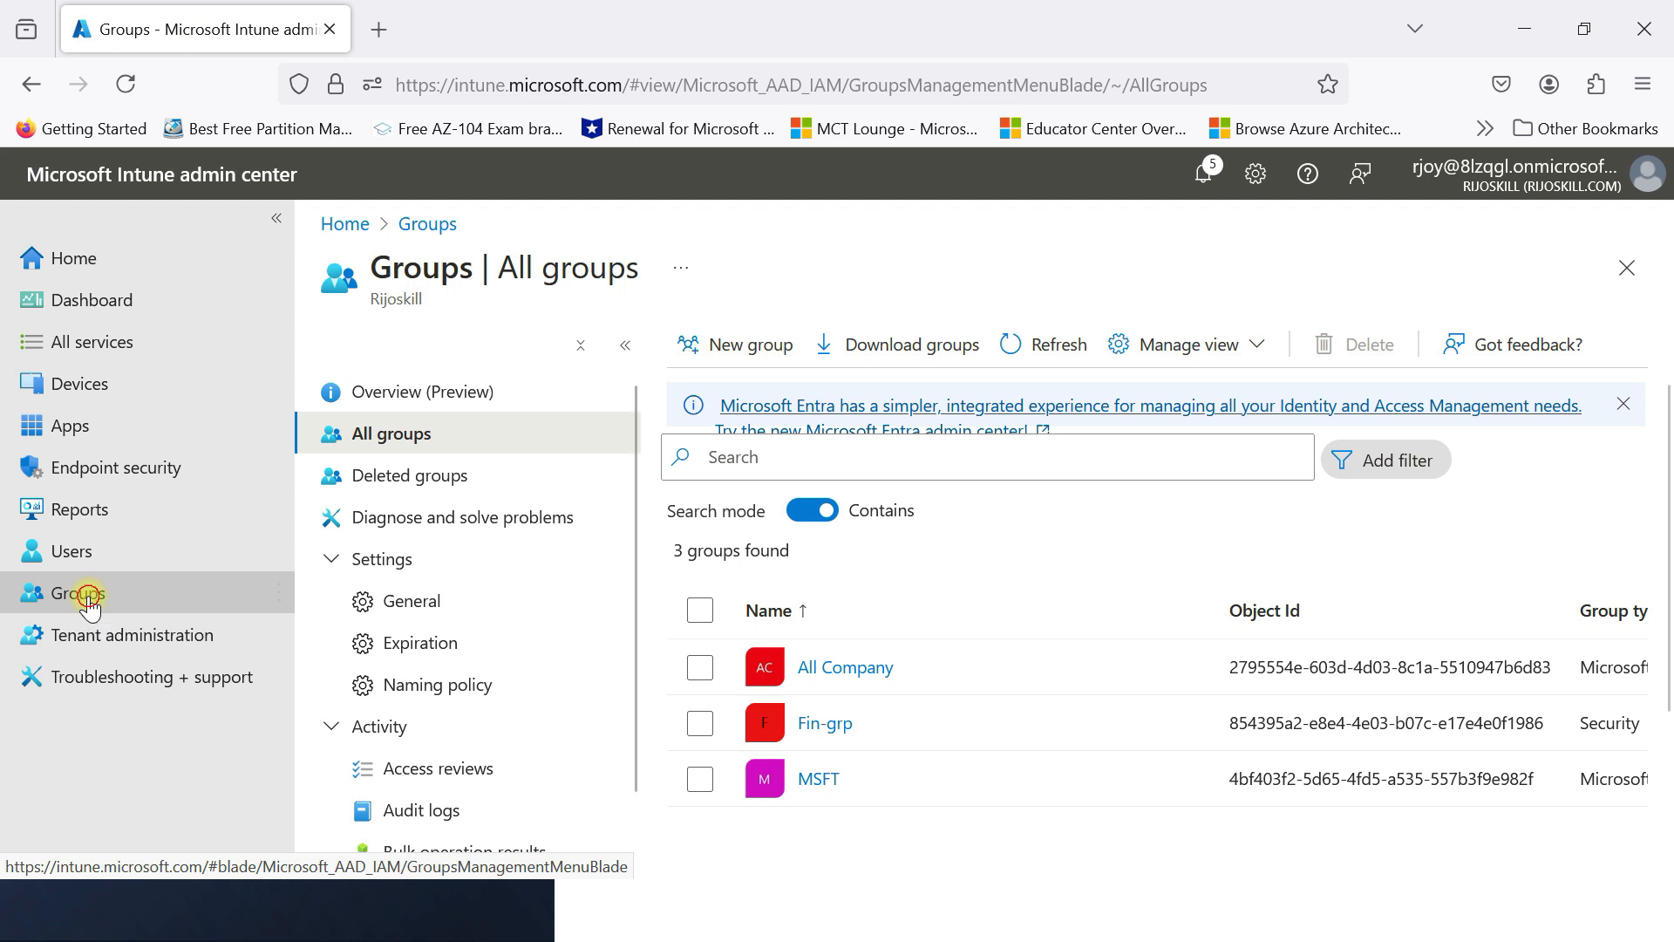
click(753, 353)
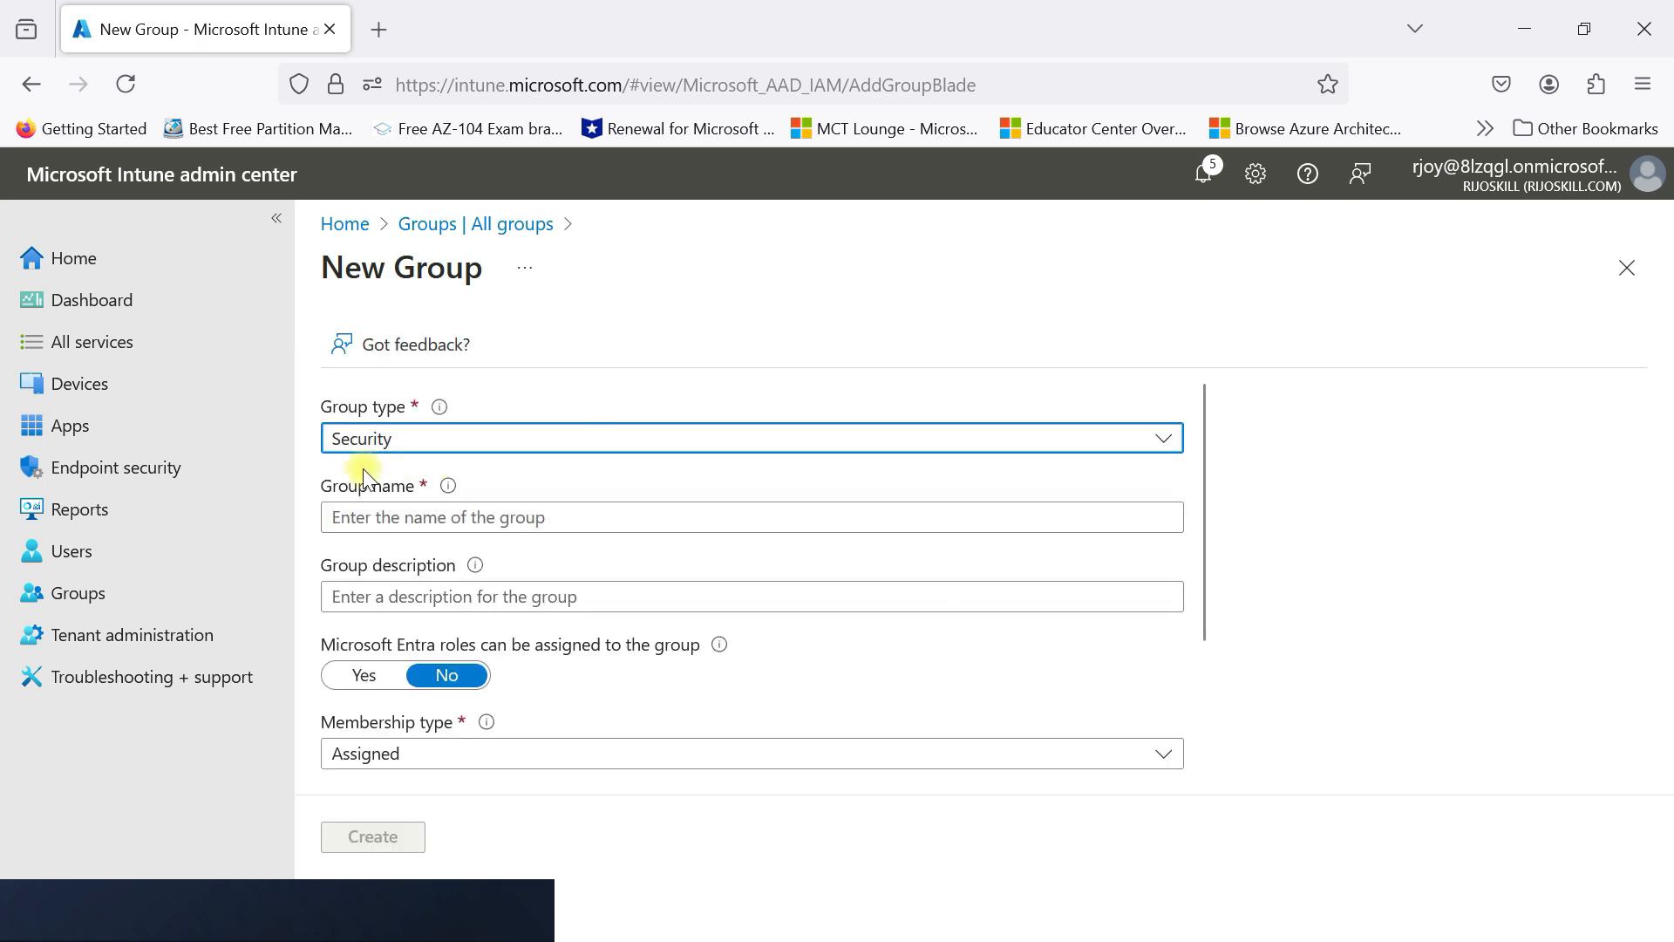
click(409, 523)
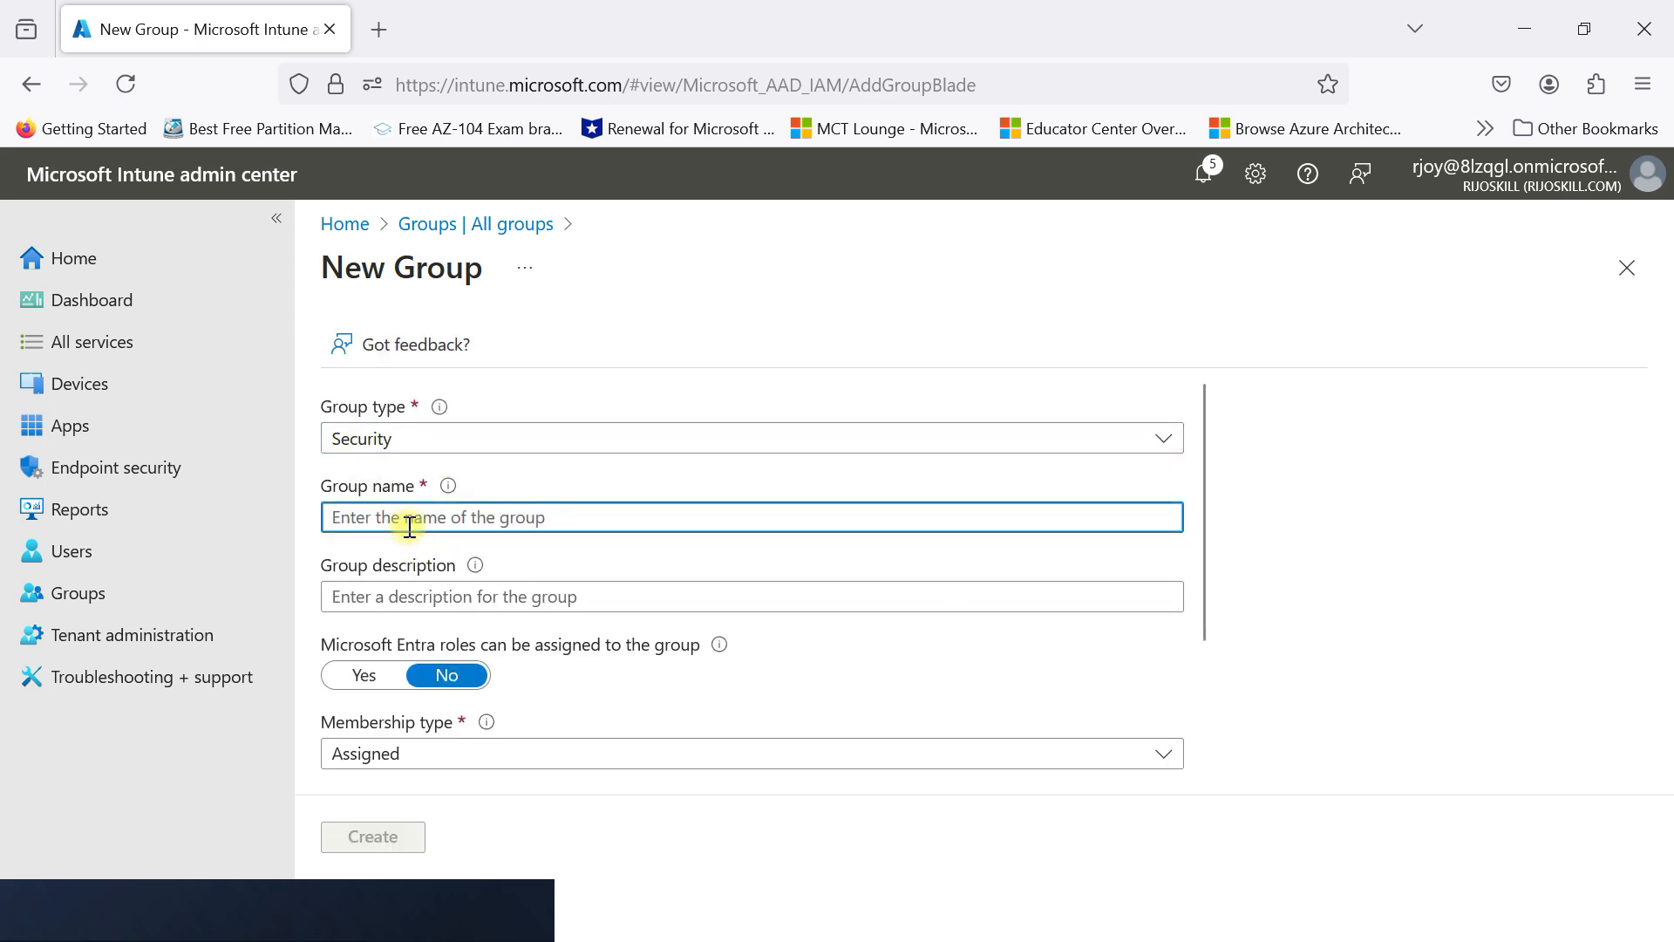
text(intune users)
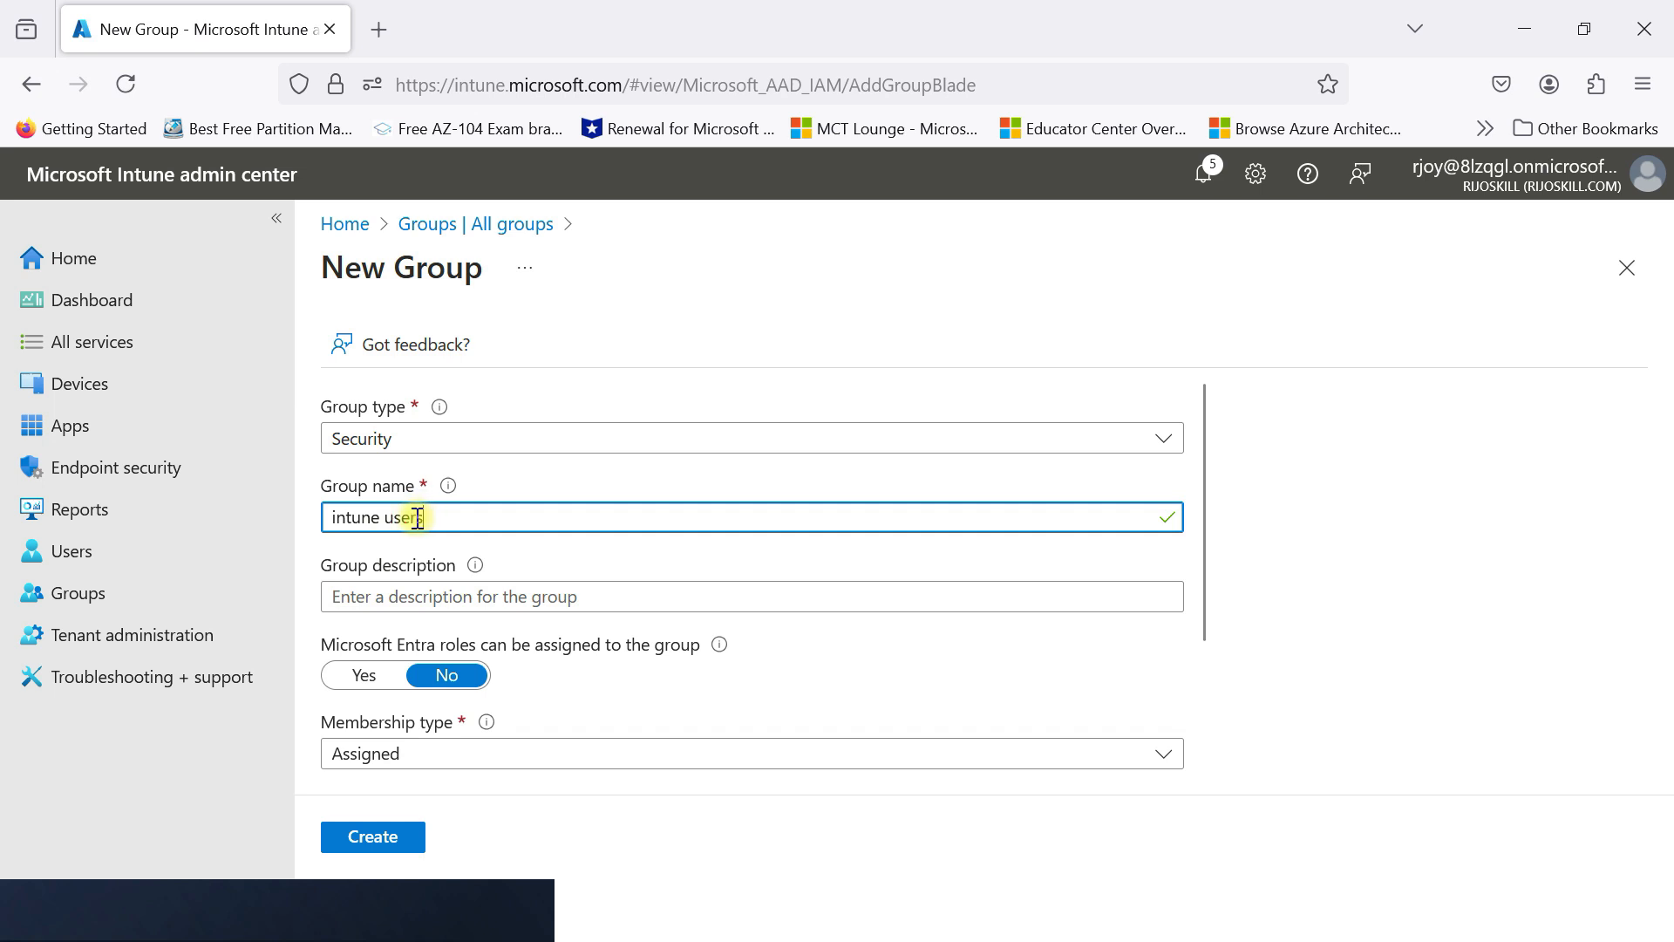
click(404, 596)
drag(440, 516, 212, 500)
key(ctrl+c)
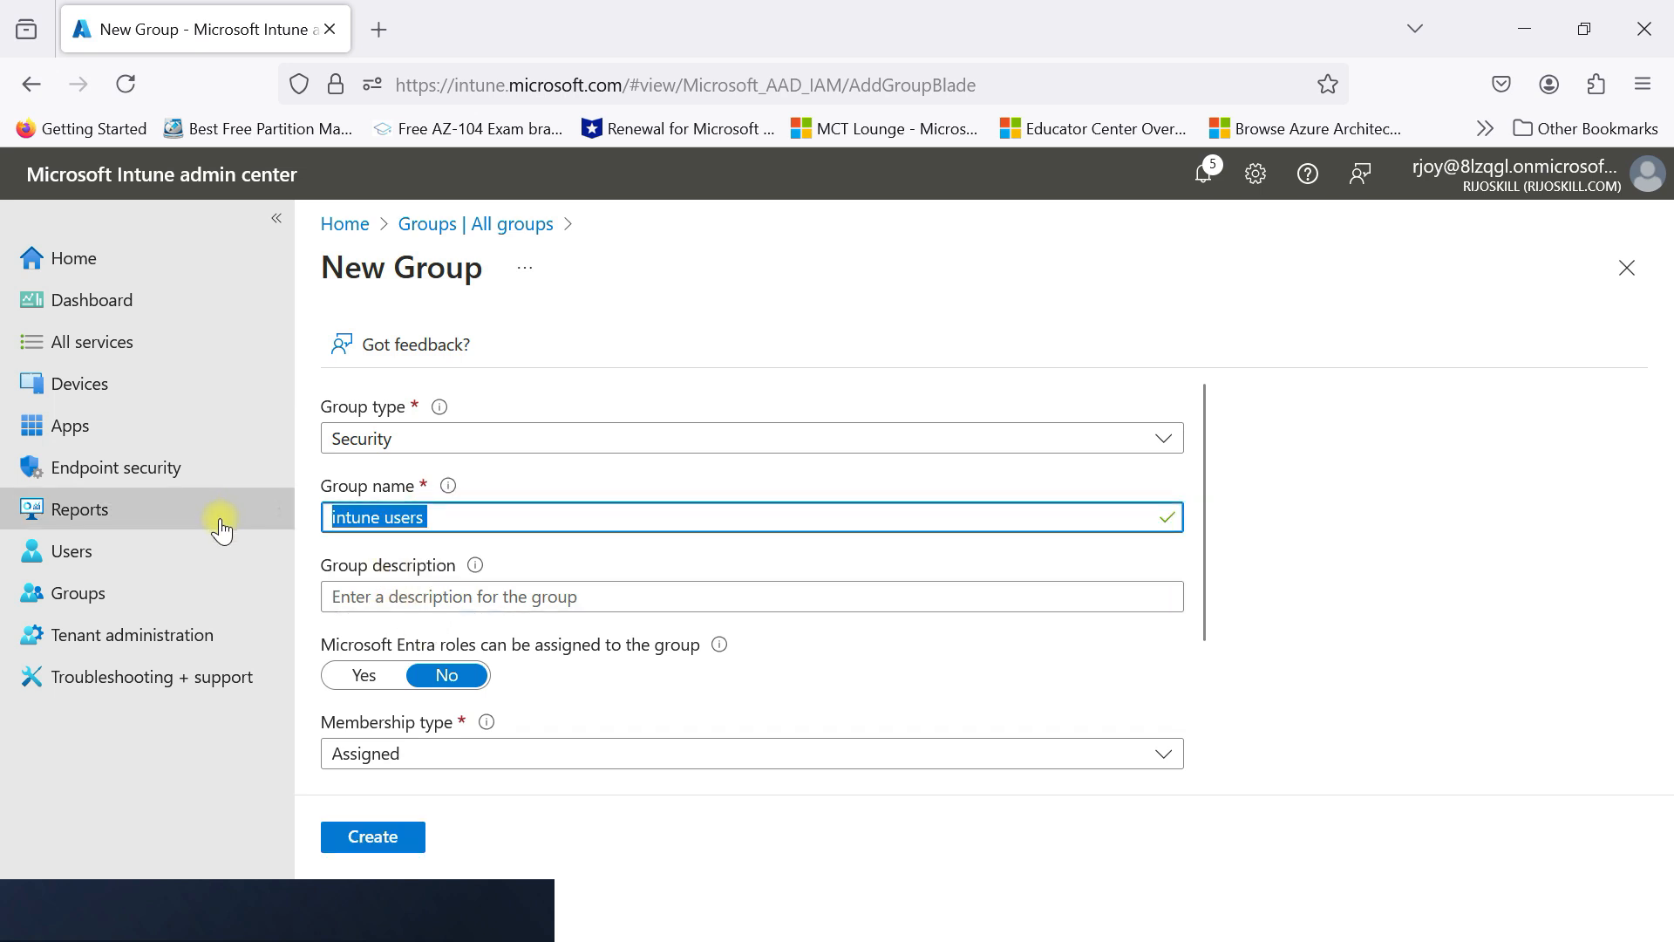
click(344, 595)
key(ctrl+v)
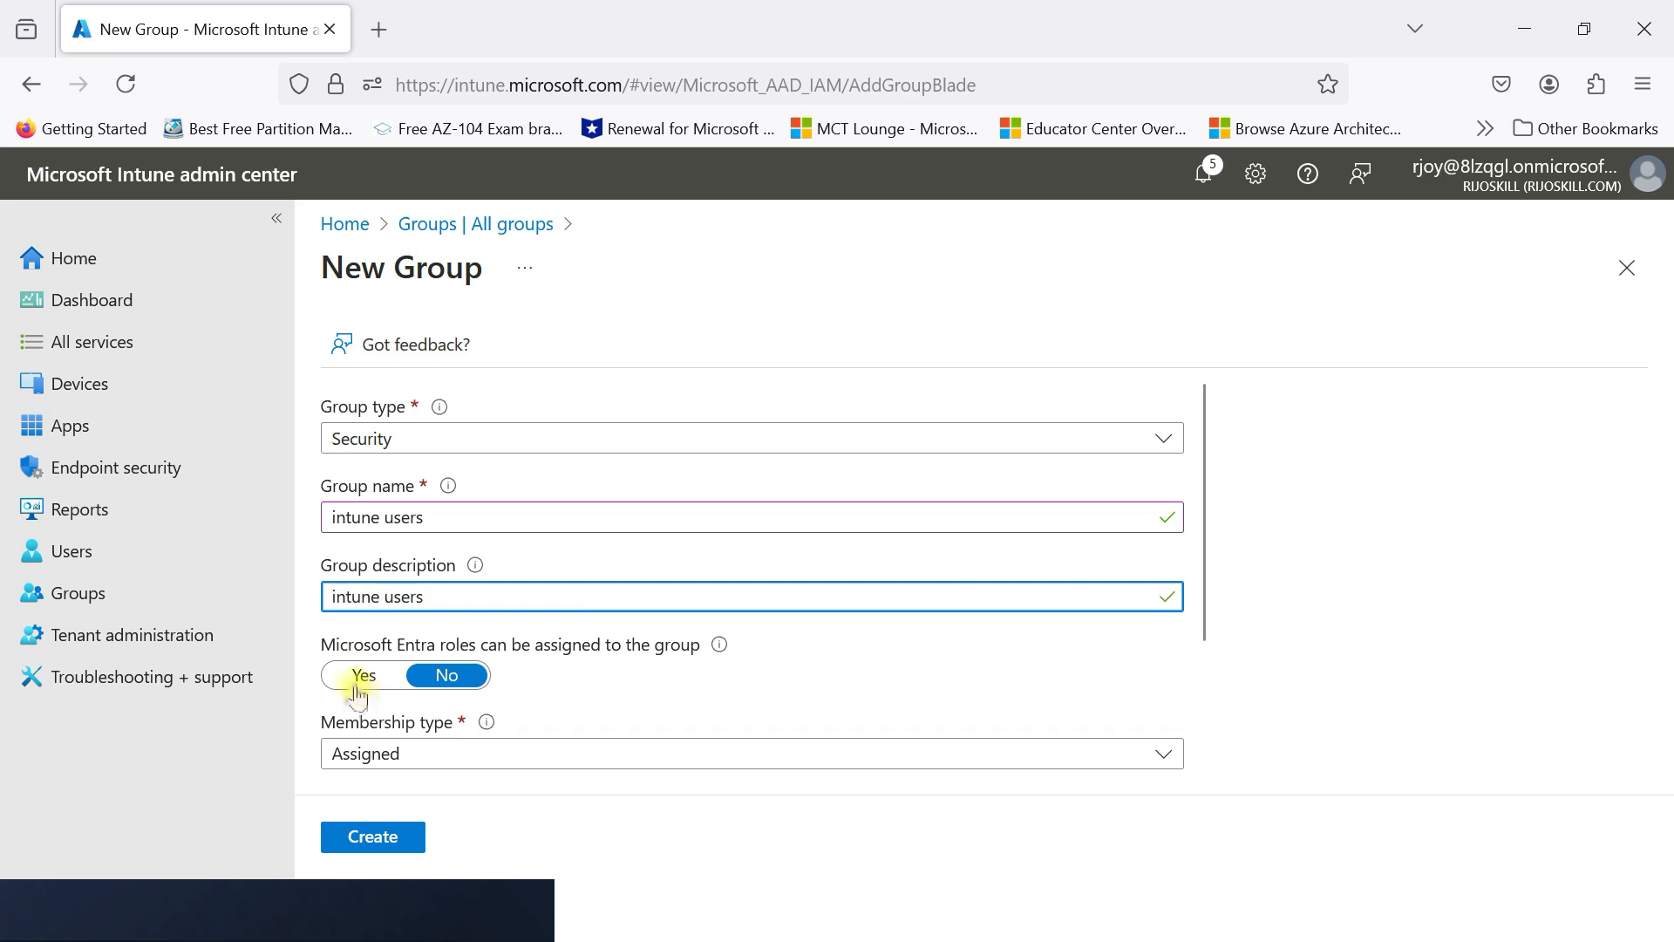
- Add the intended user as a member of the new group, then create the group and dismiss the notification
scroll(475, 728, down, 1)
scroll(444, 680, down, 1)
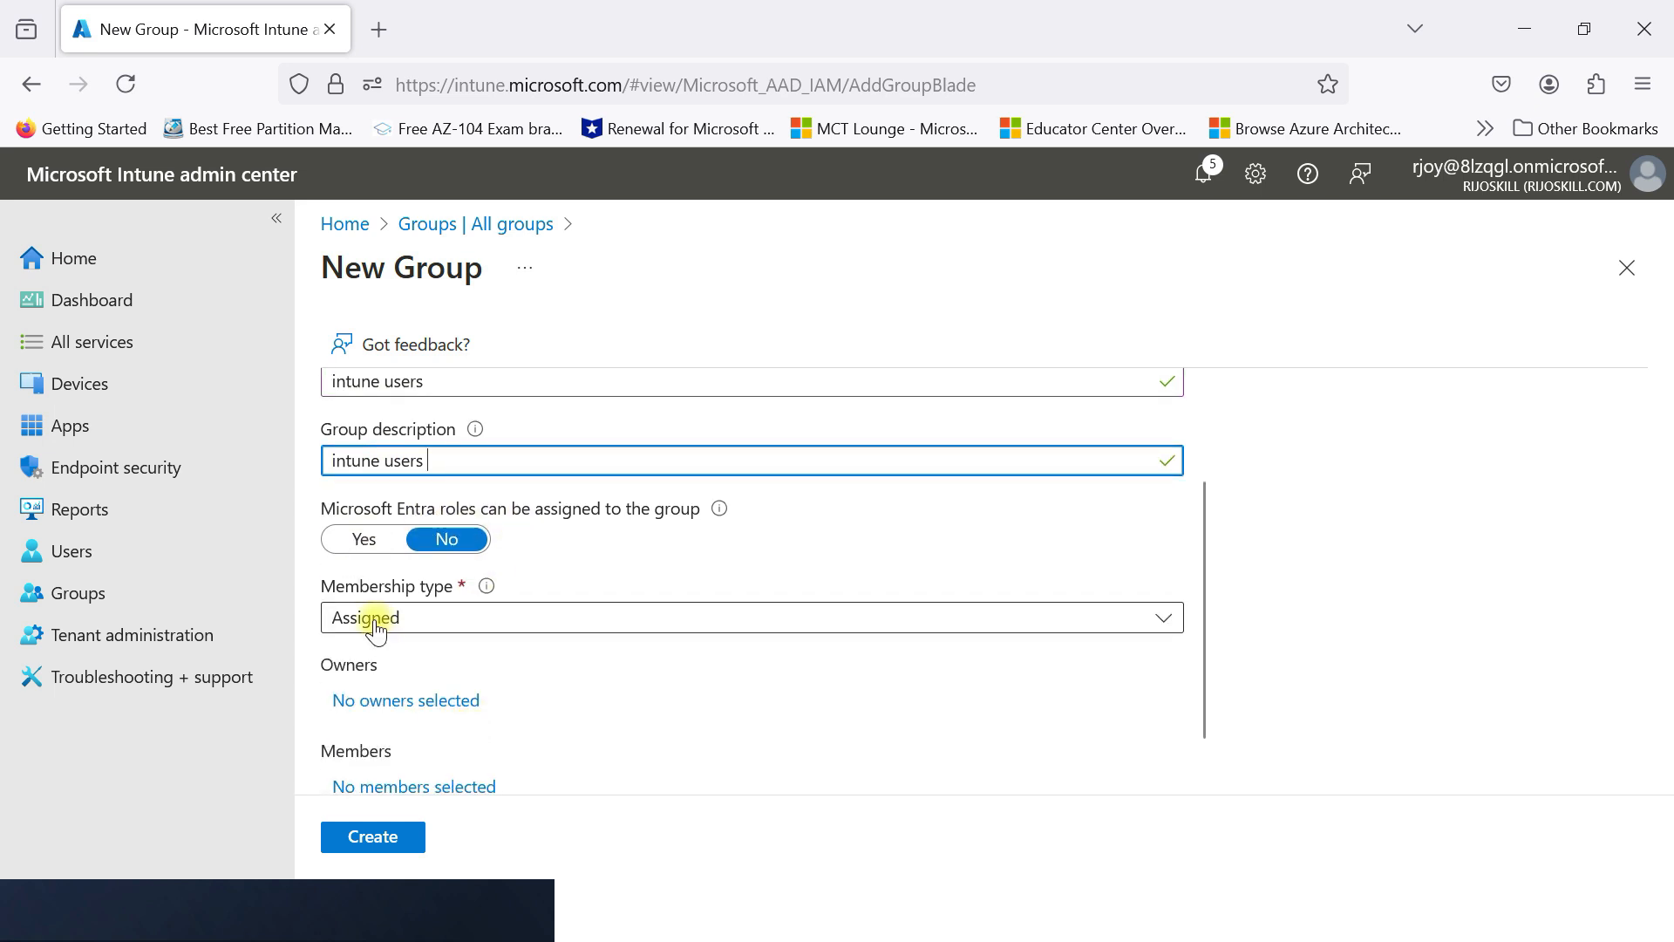
scroll(405, 654, down, 1)
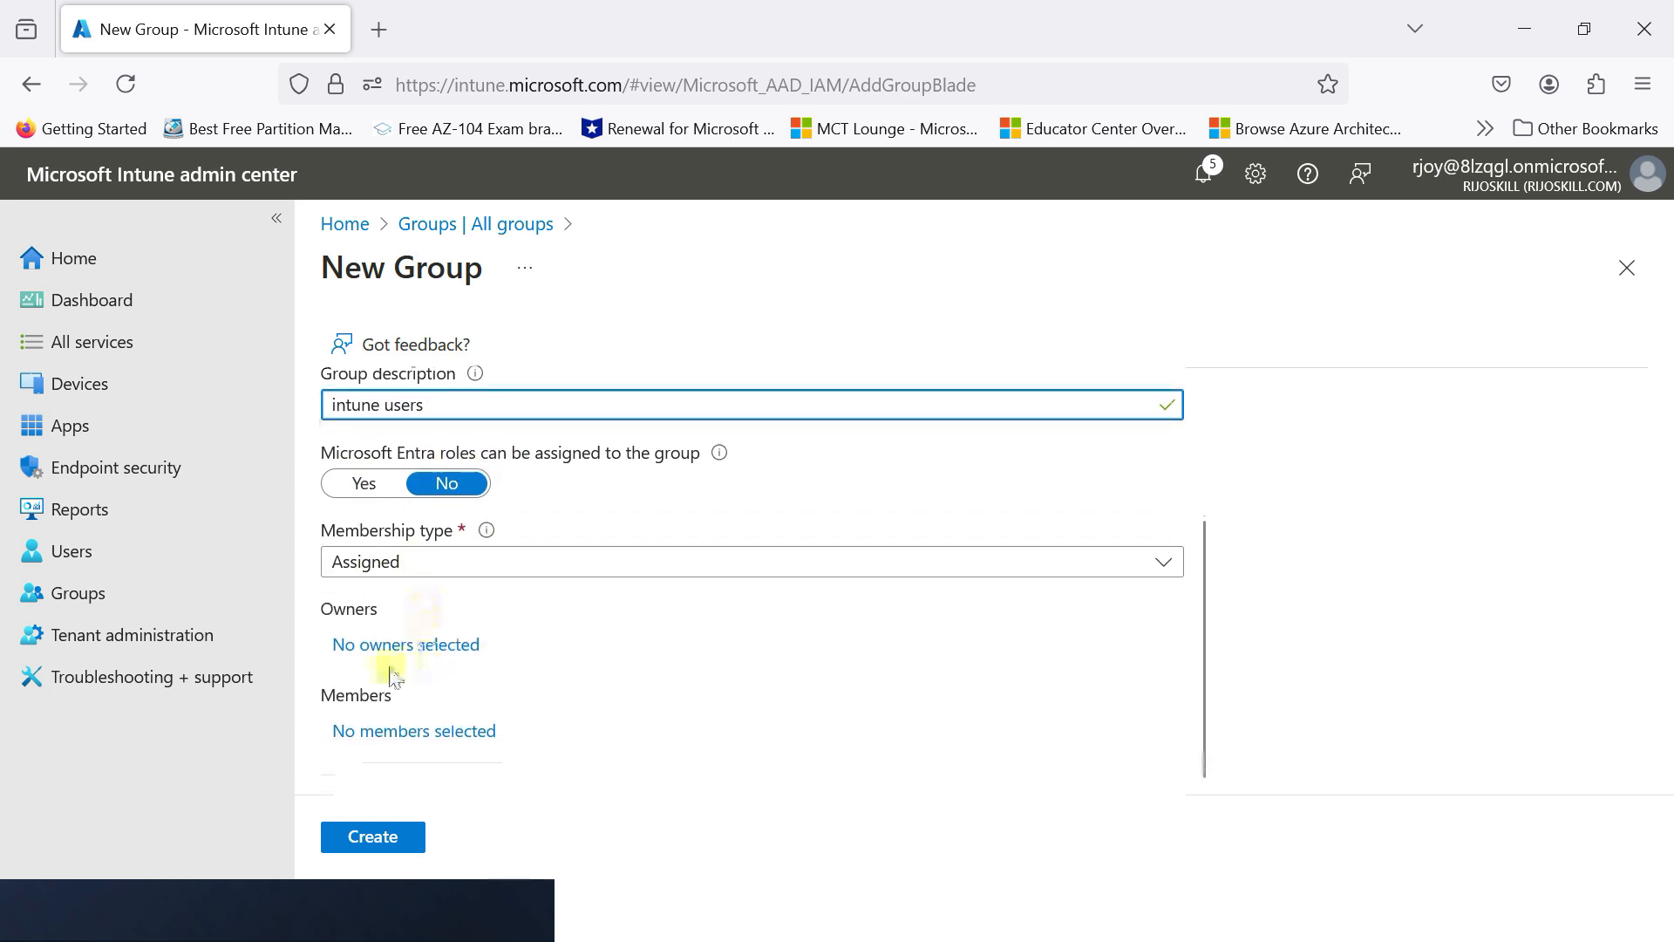
click(399, 730)
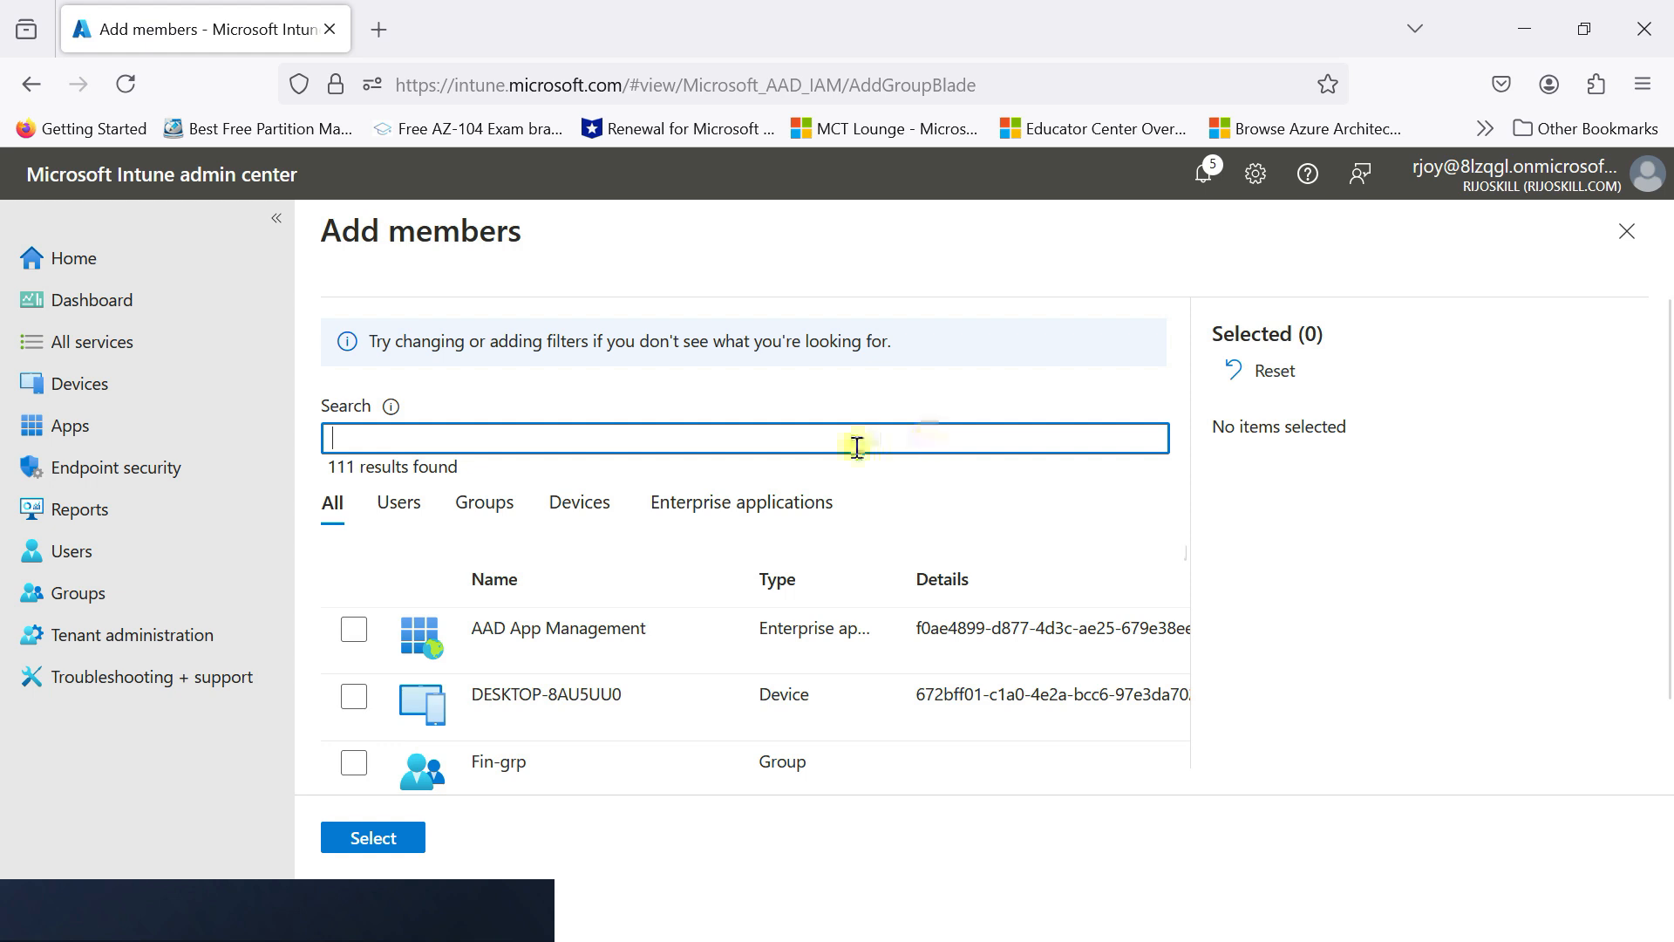
click(403, 501)
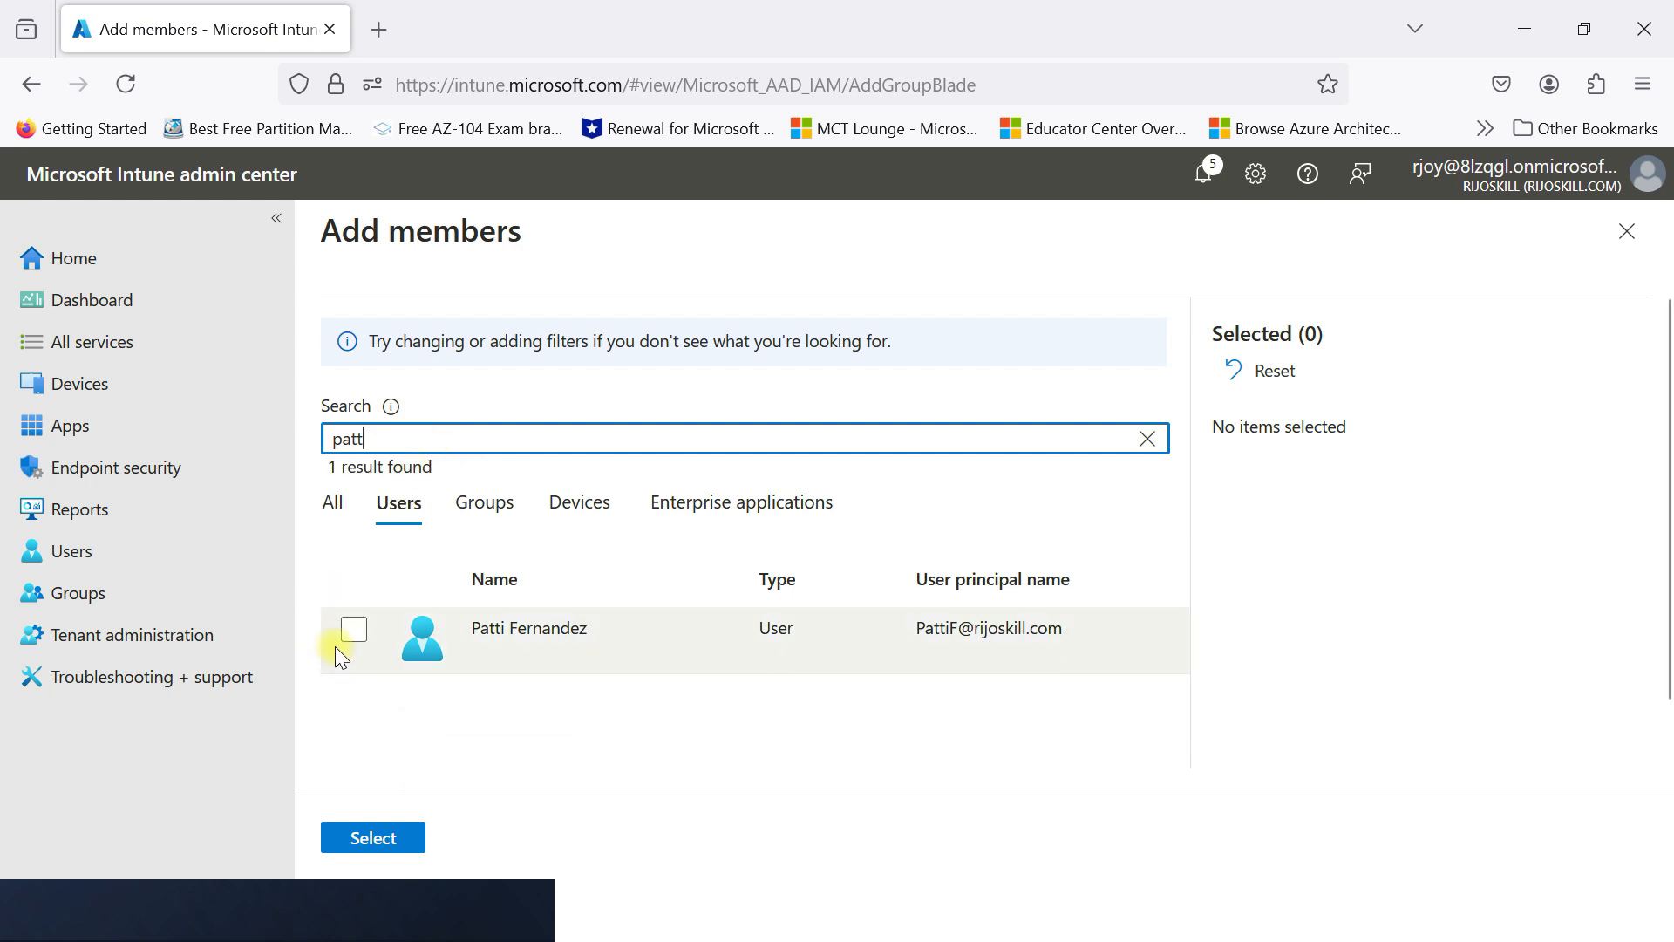
click(353, 629)
click(388, 837)
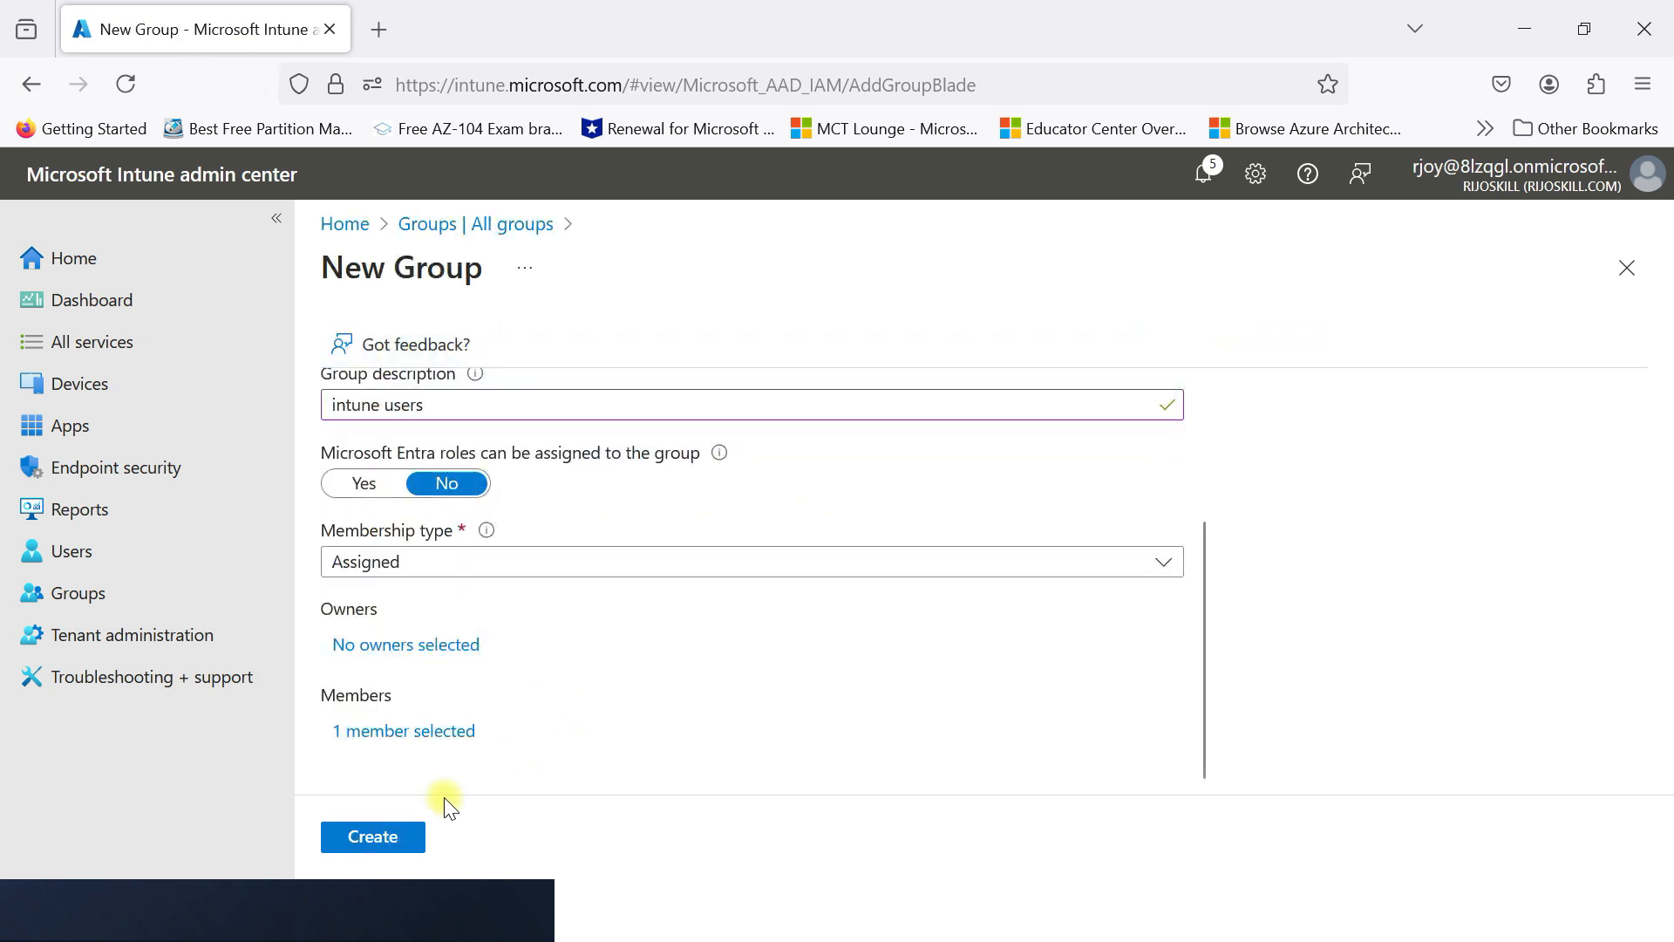
click(400, 844)
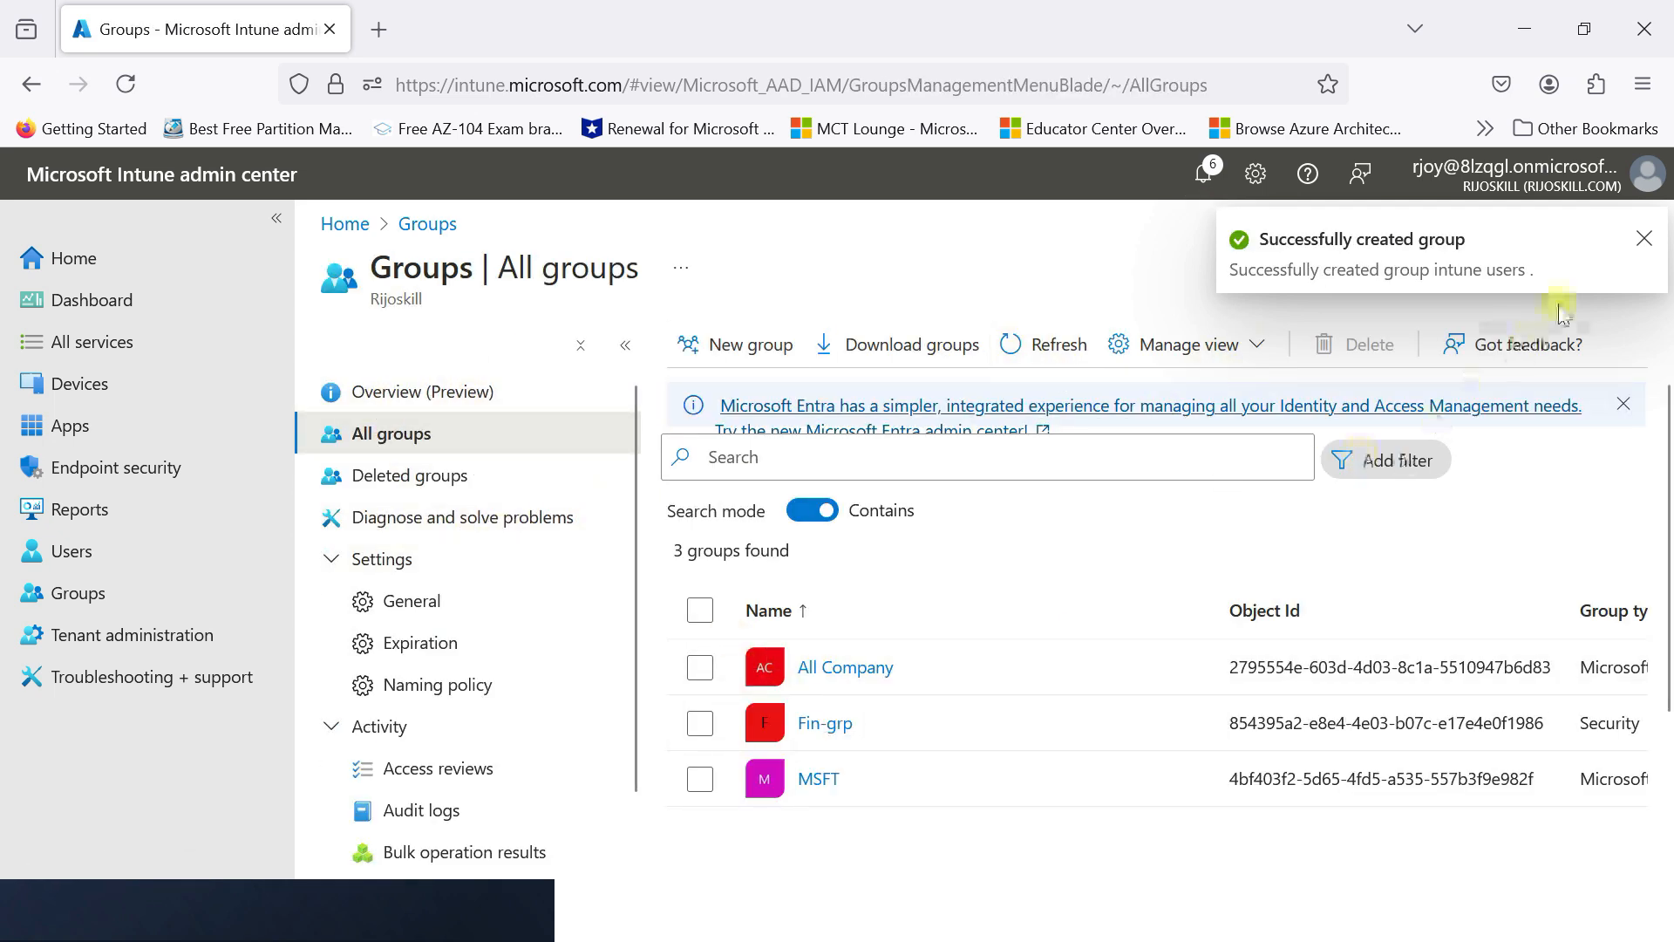
click(1642, 239)
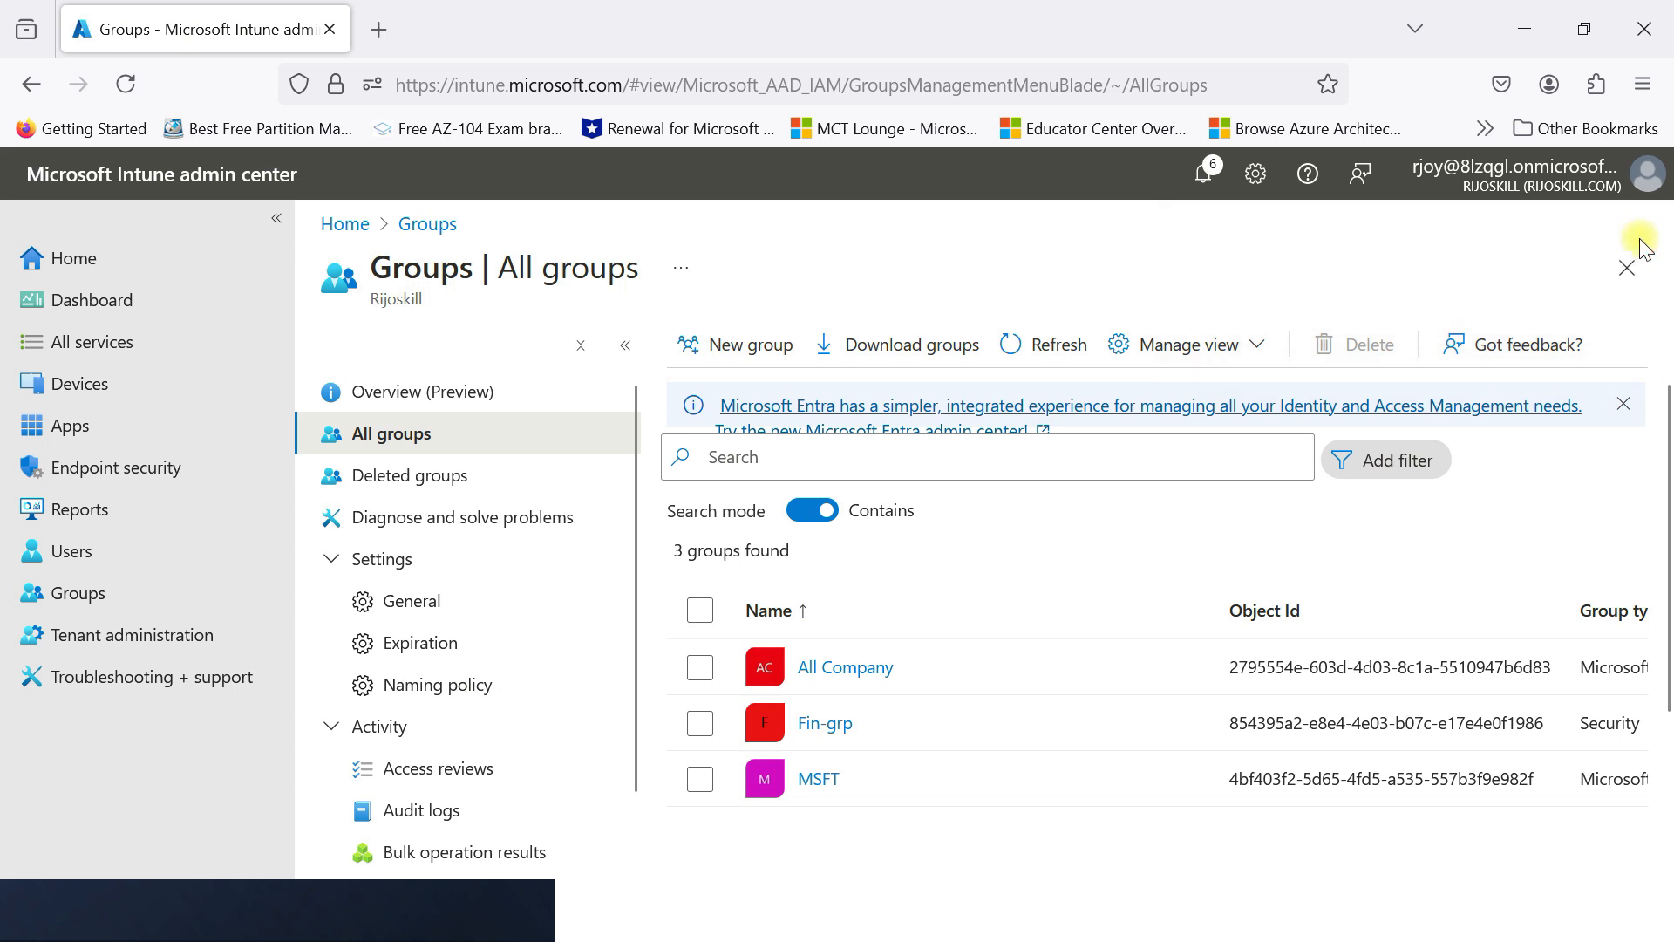
- Open the Automatic Enrollment settings for Windows devices
click(70, 381)
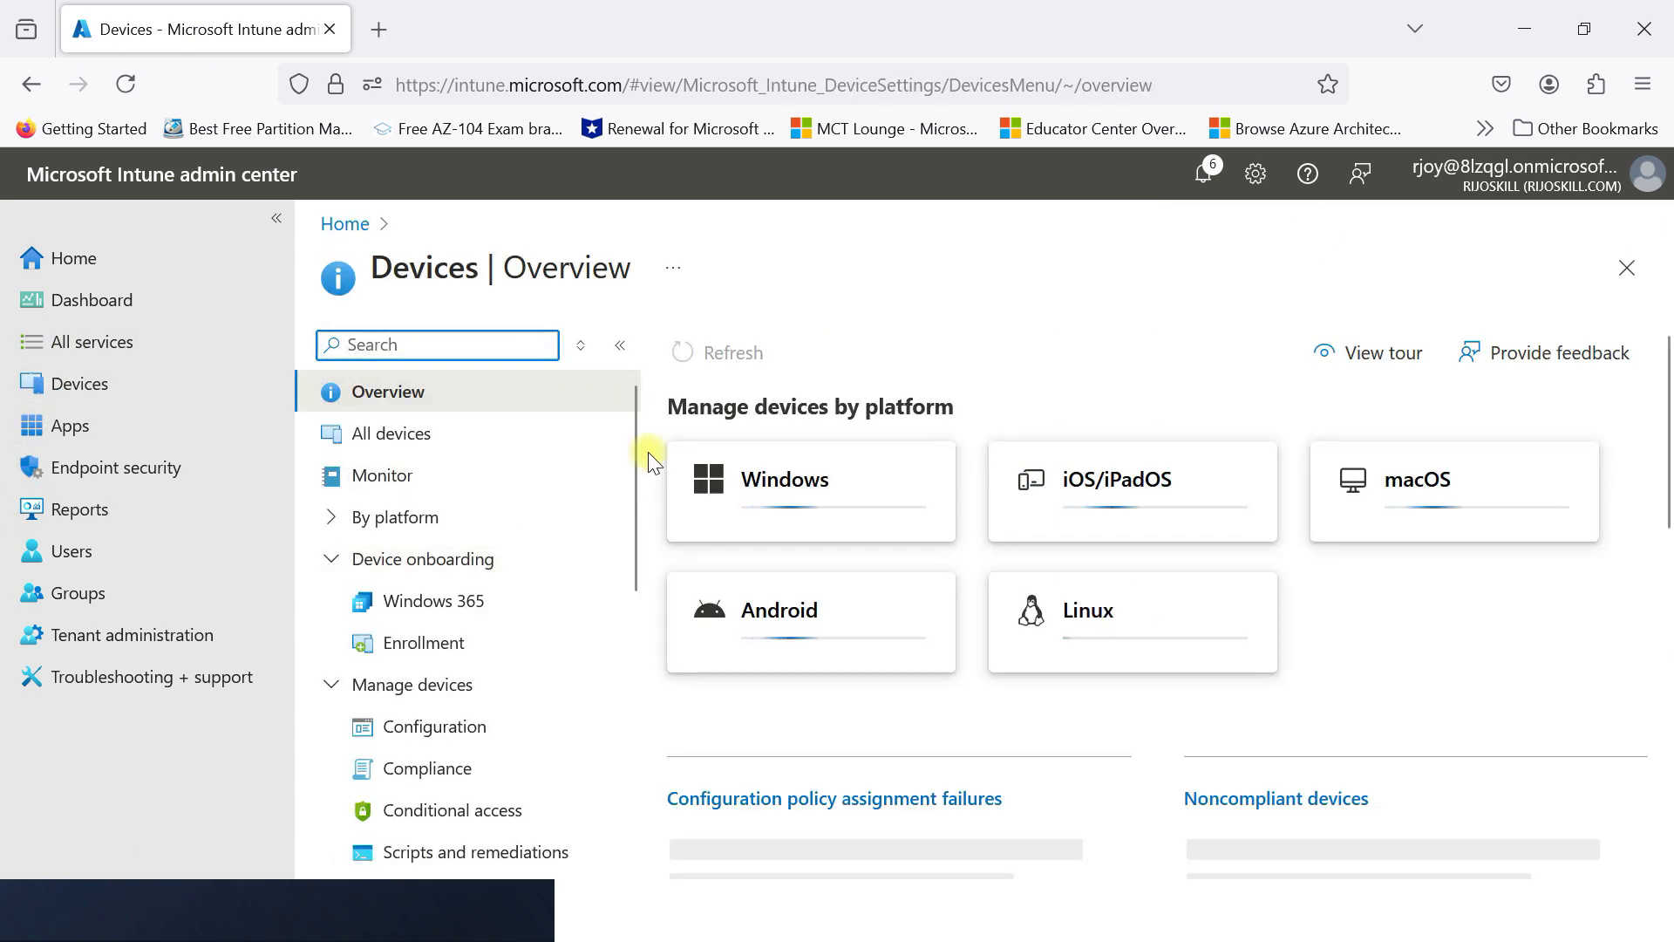
click(415, 650)
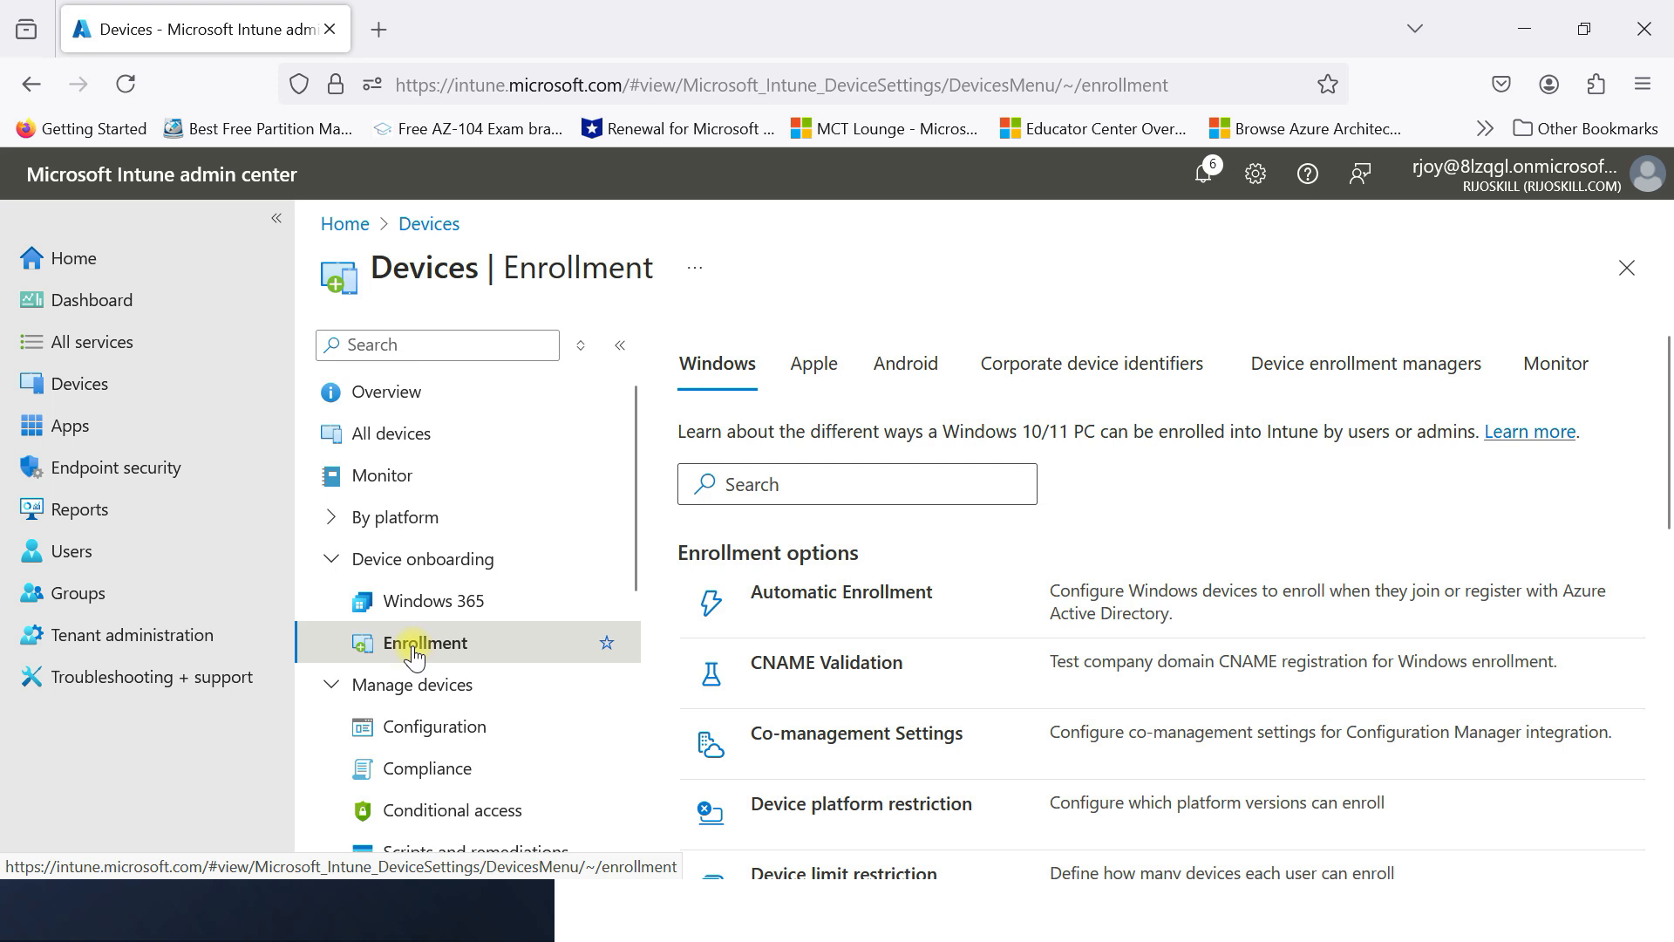
click(888, 615)
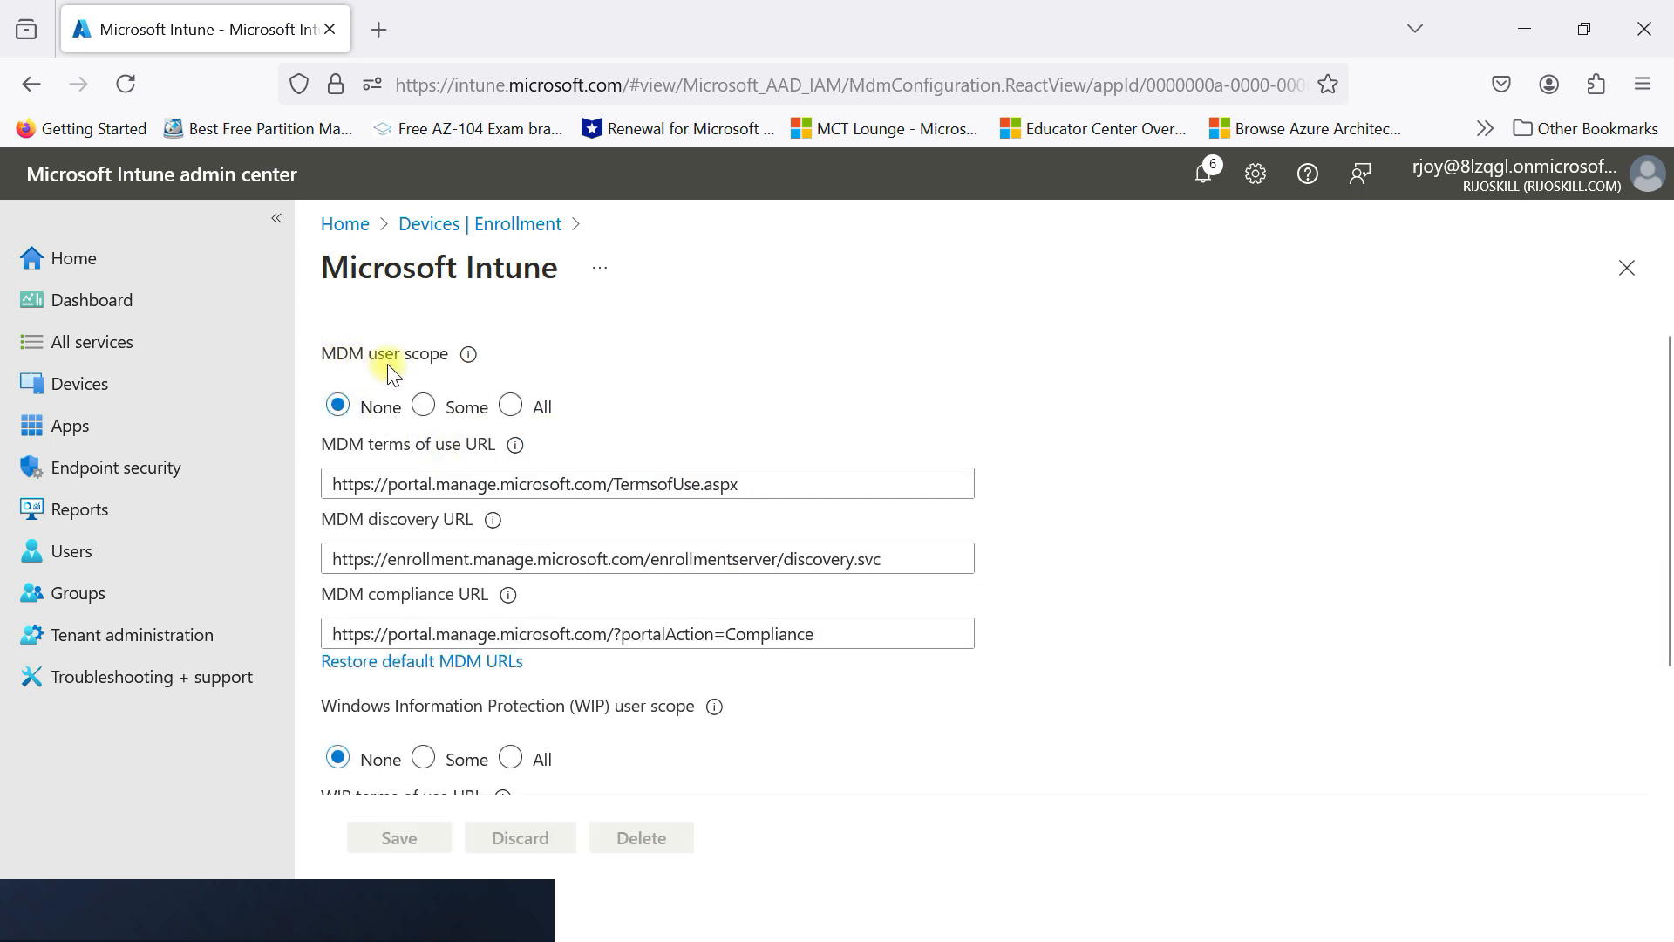
- Set the MDM user scope to Some and assign it to the "intune users" group
click(424, 408)
click(510, 406)
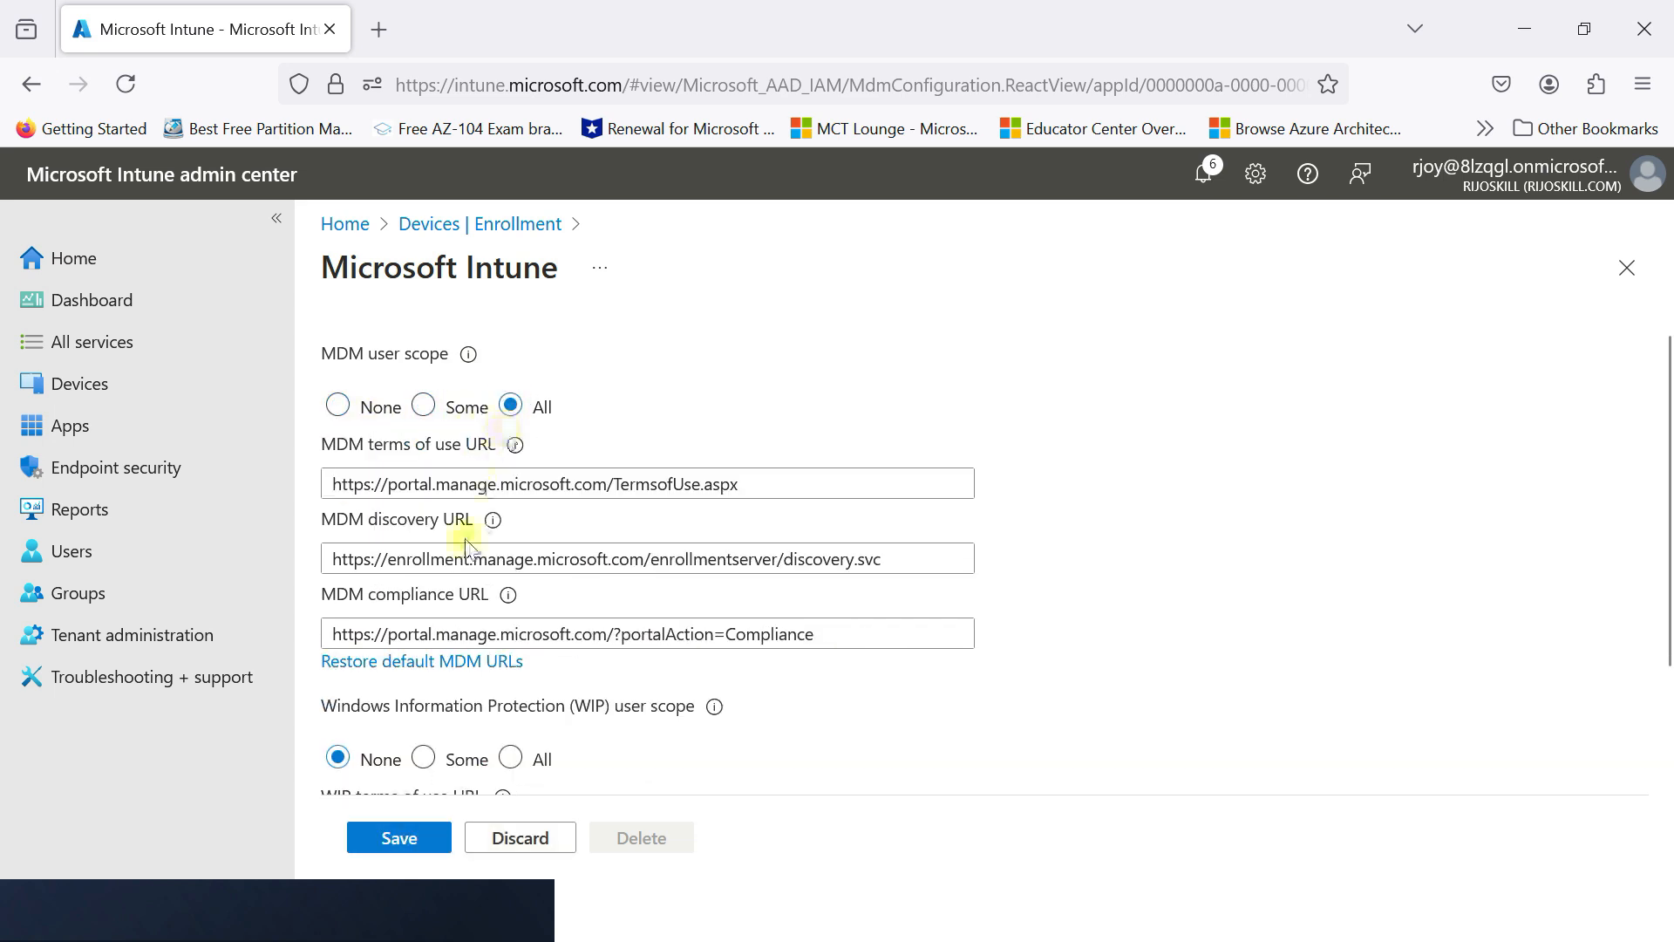
click(424, 406)
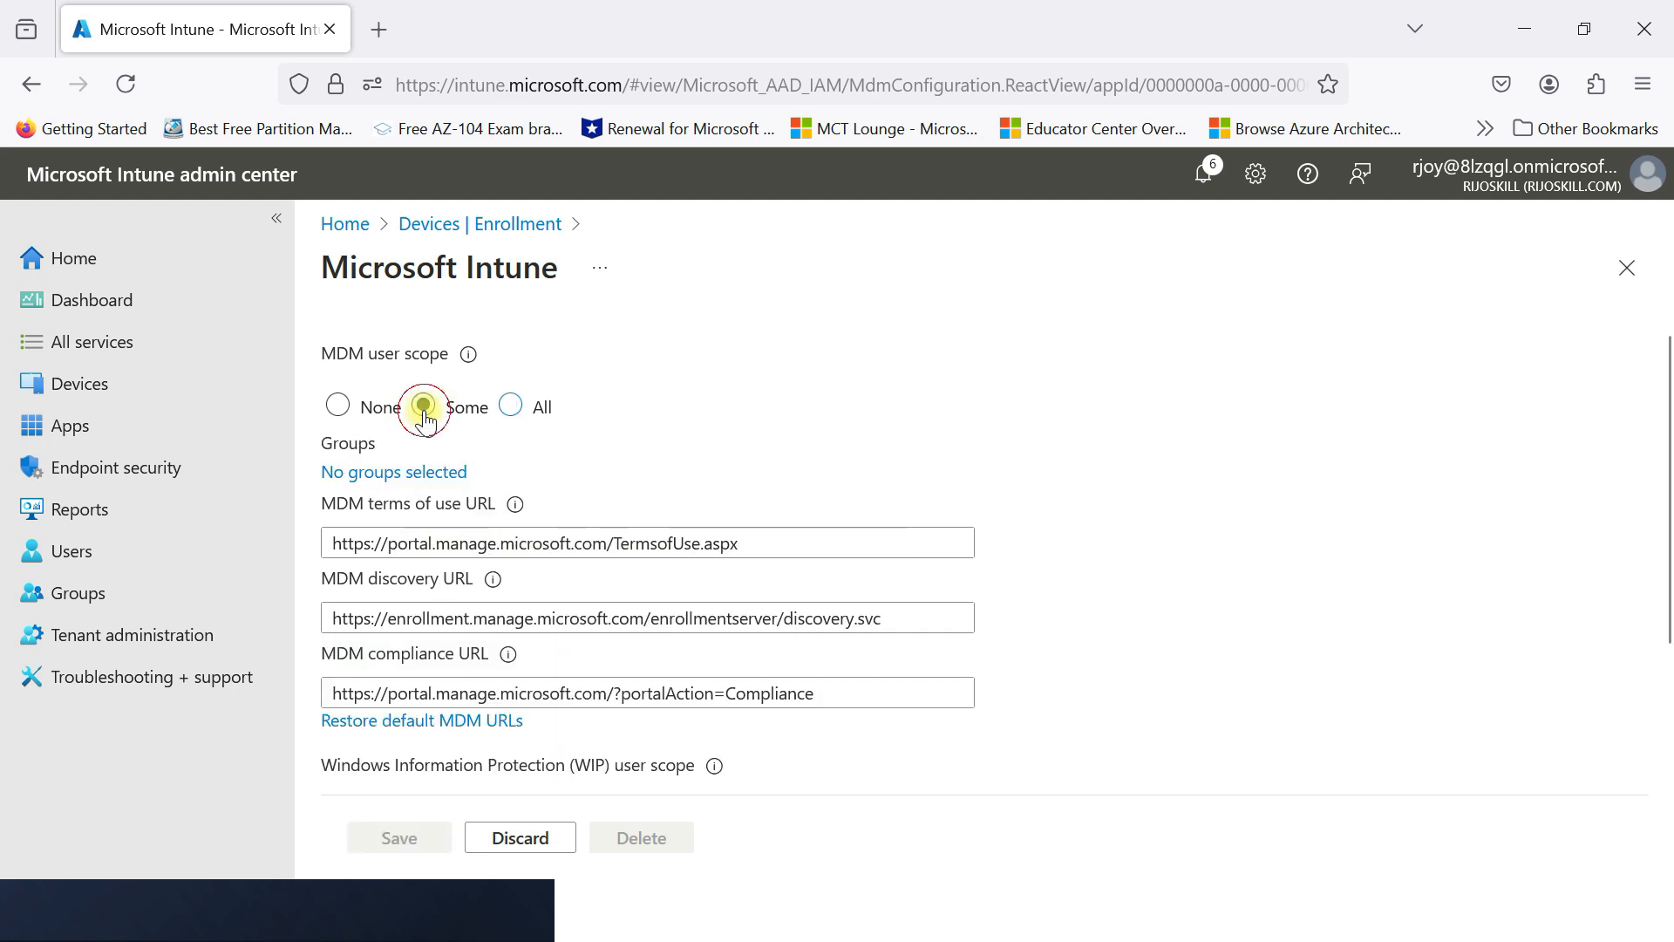
click(416, 473)
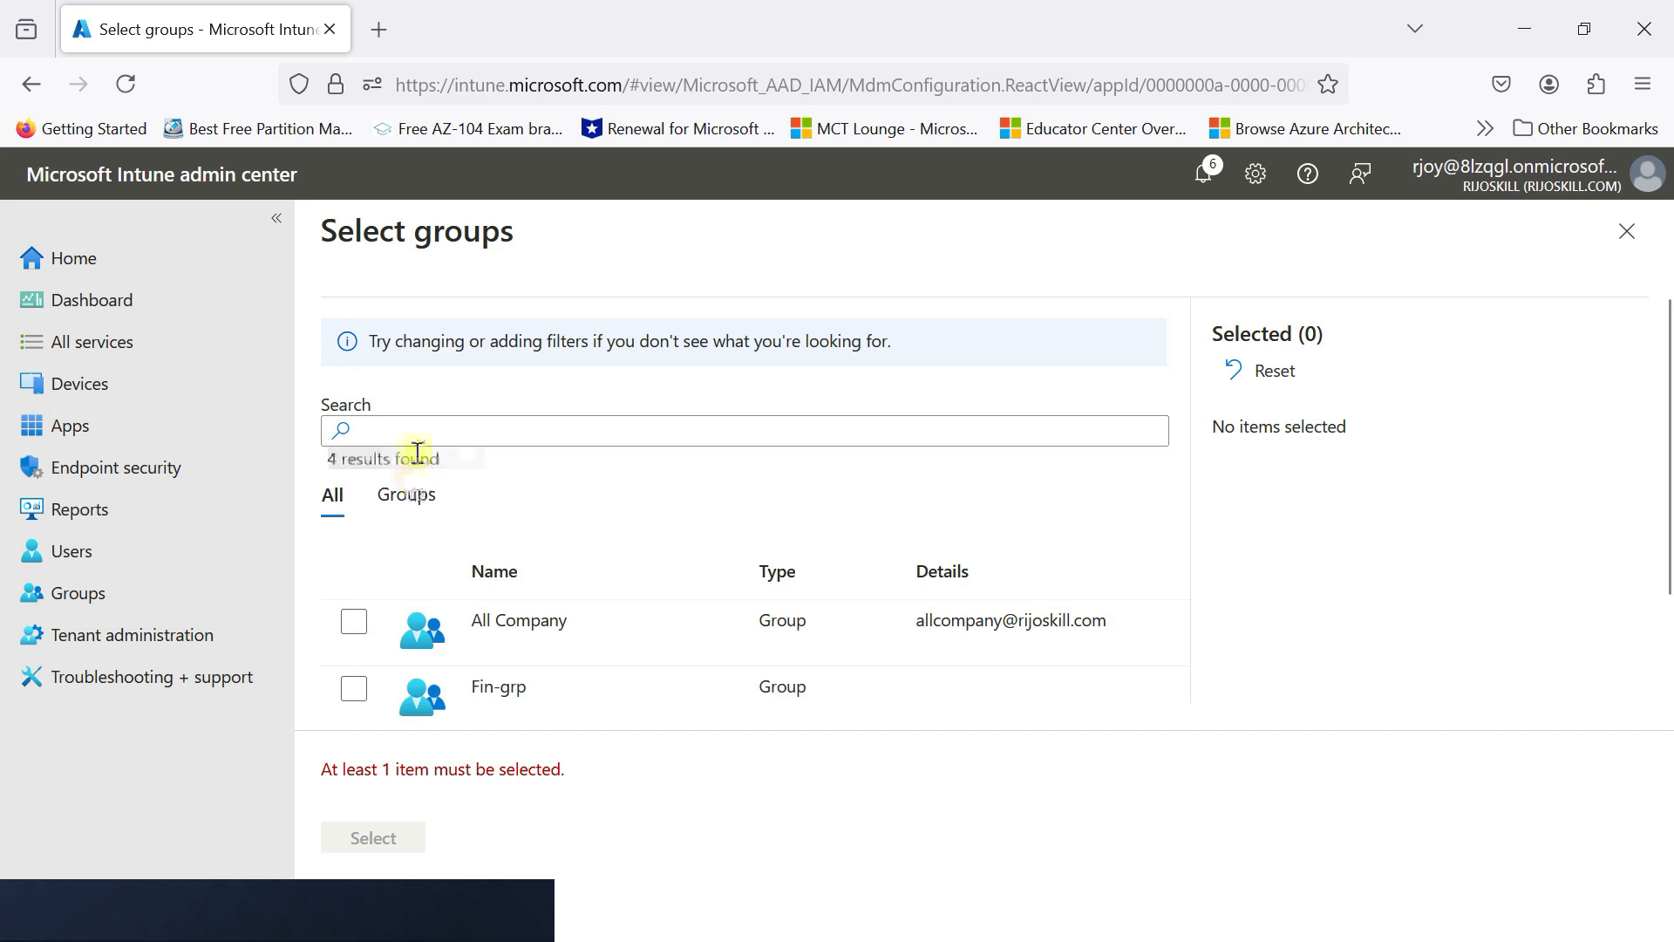
click(414, 497)
scroll(523, 619, down, 3)
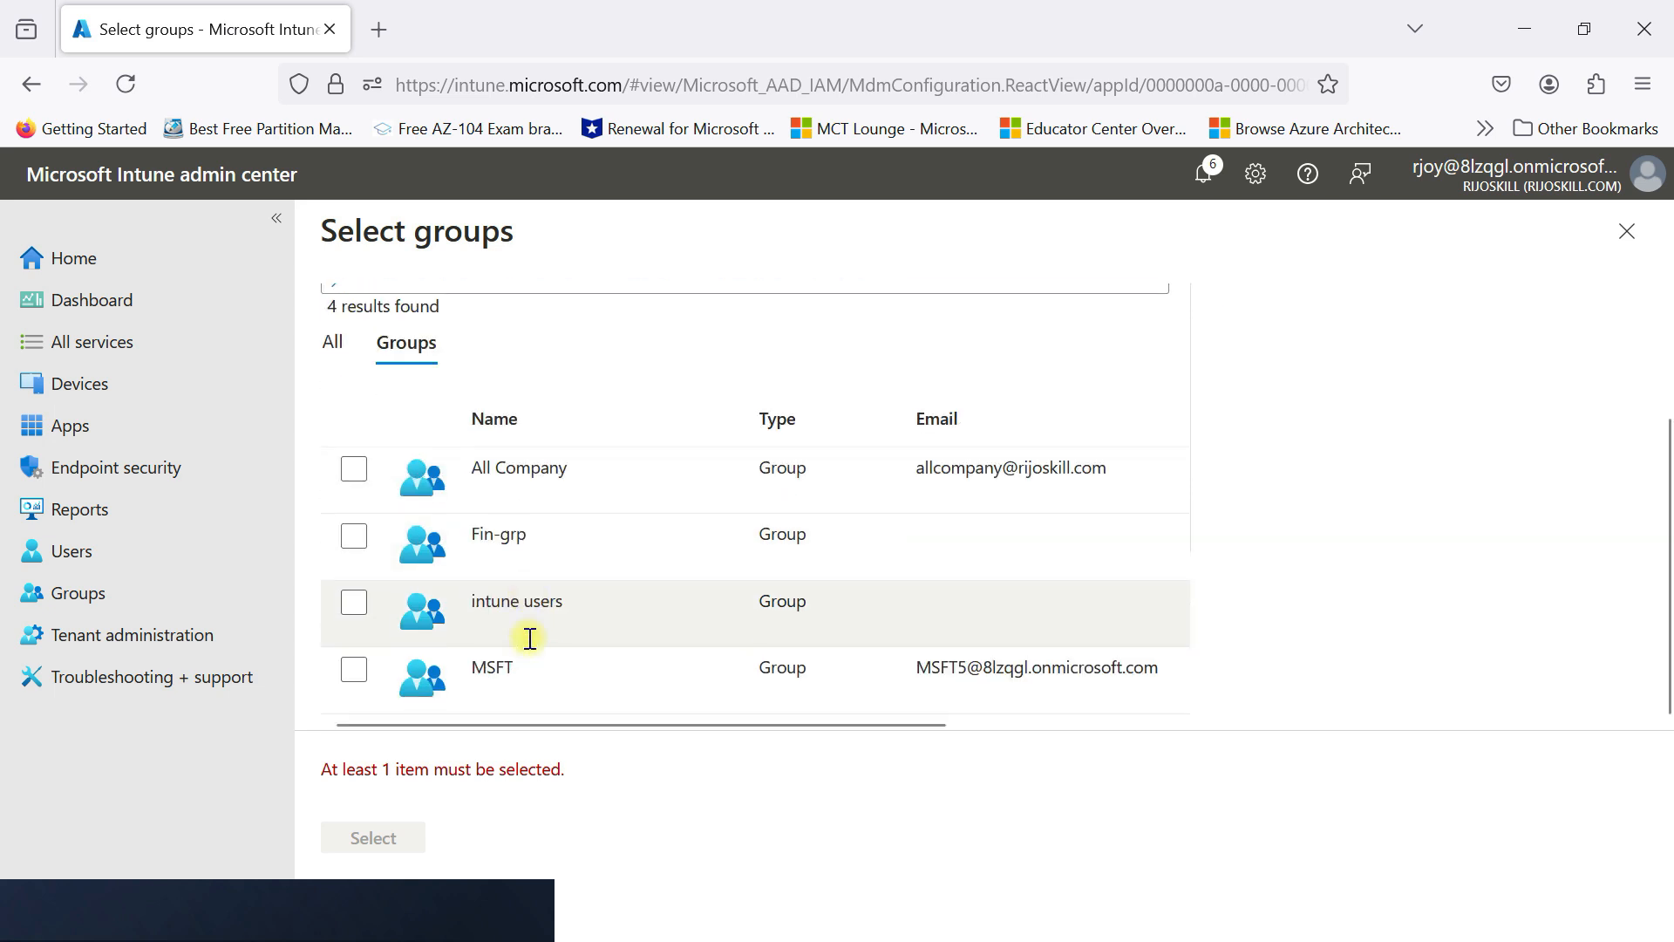
click(356, 603)
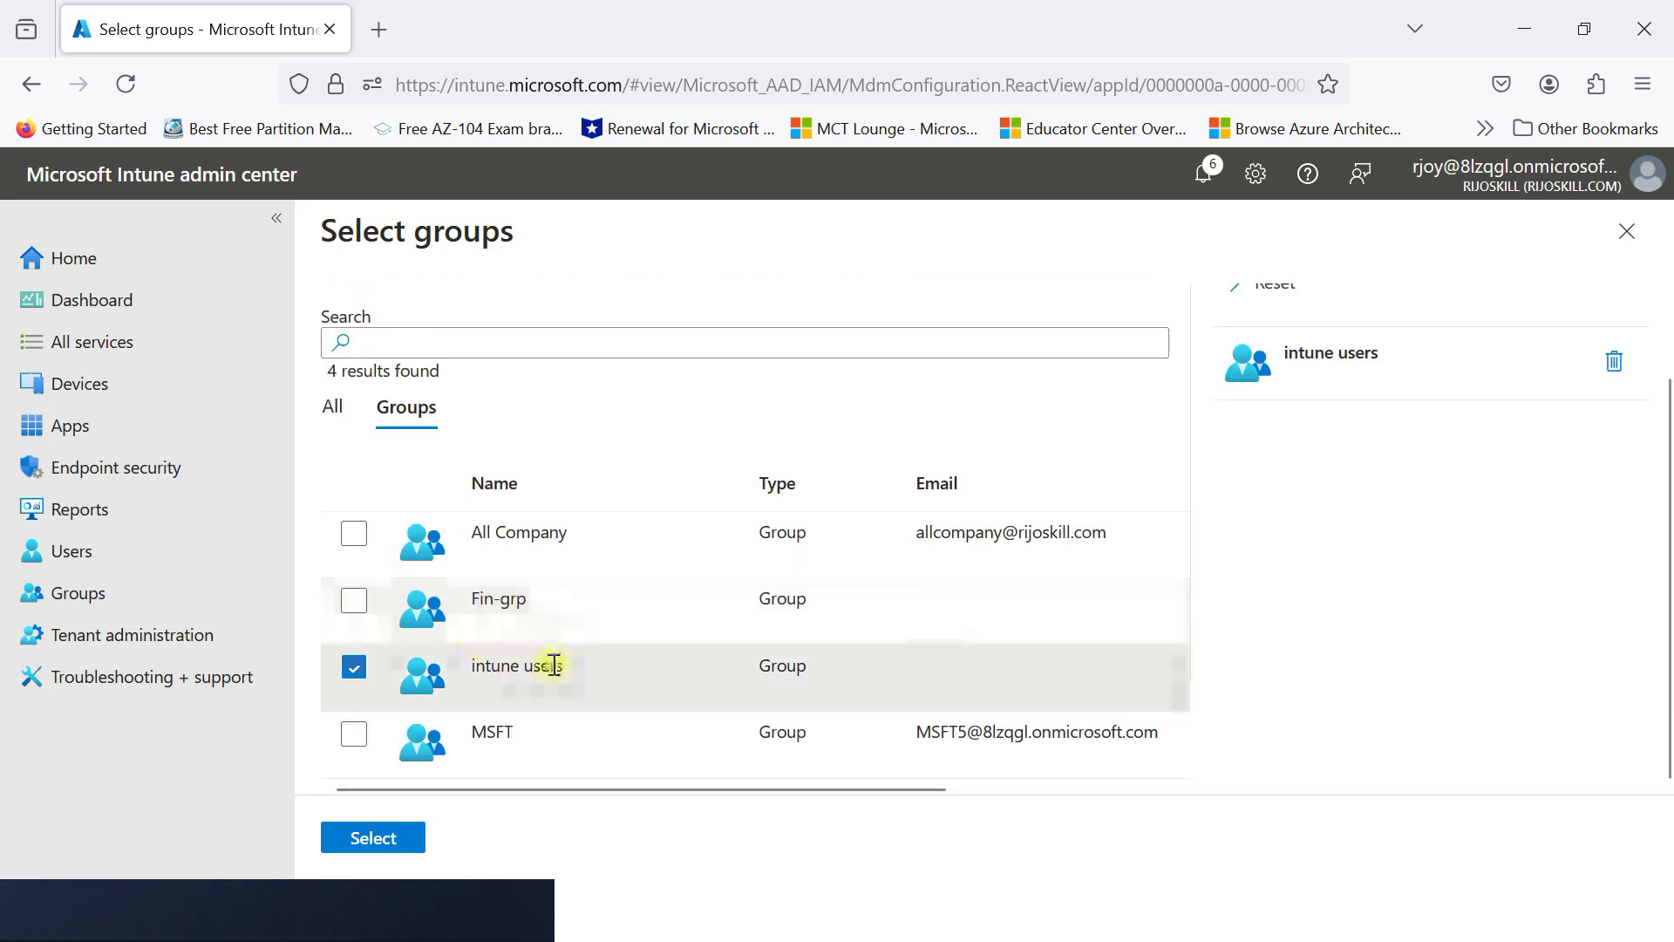
click(373, 836)
- Review the MDM and WIP settings, then save the automatic enrollment configuration and dismiss the notification
scroll(497, 617, down, 4)
scroll(496, 680, up, 4)
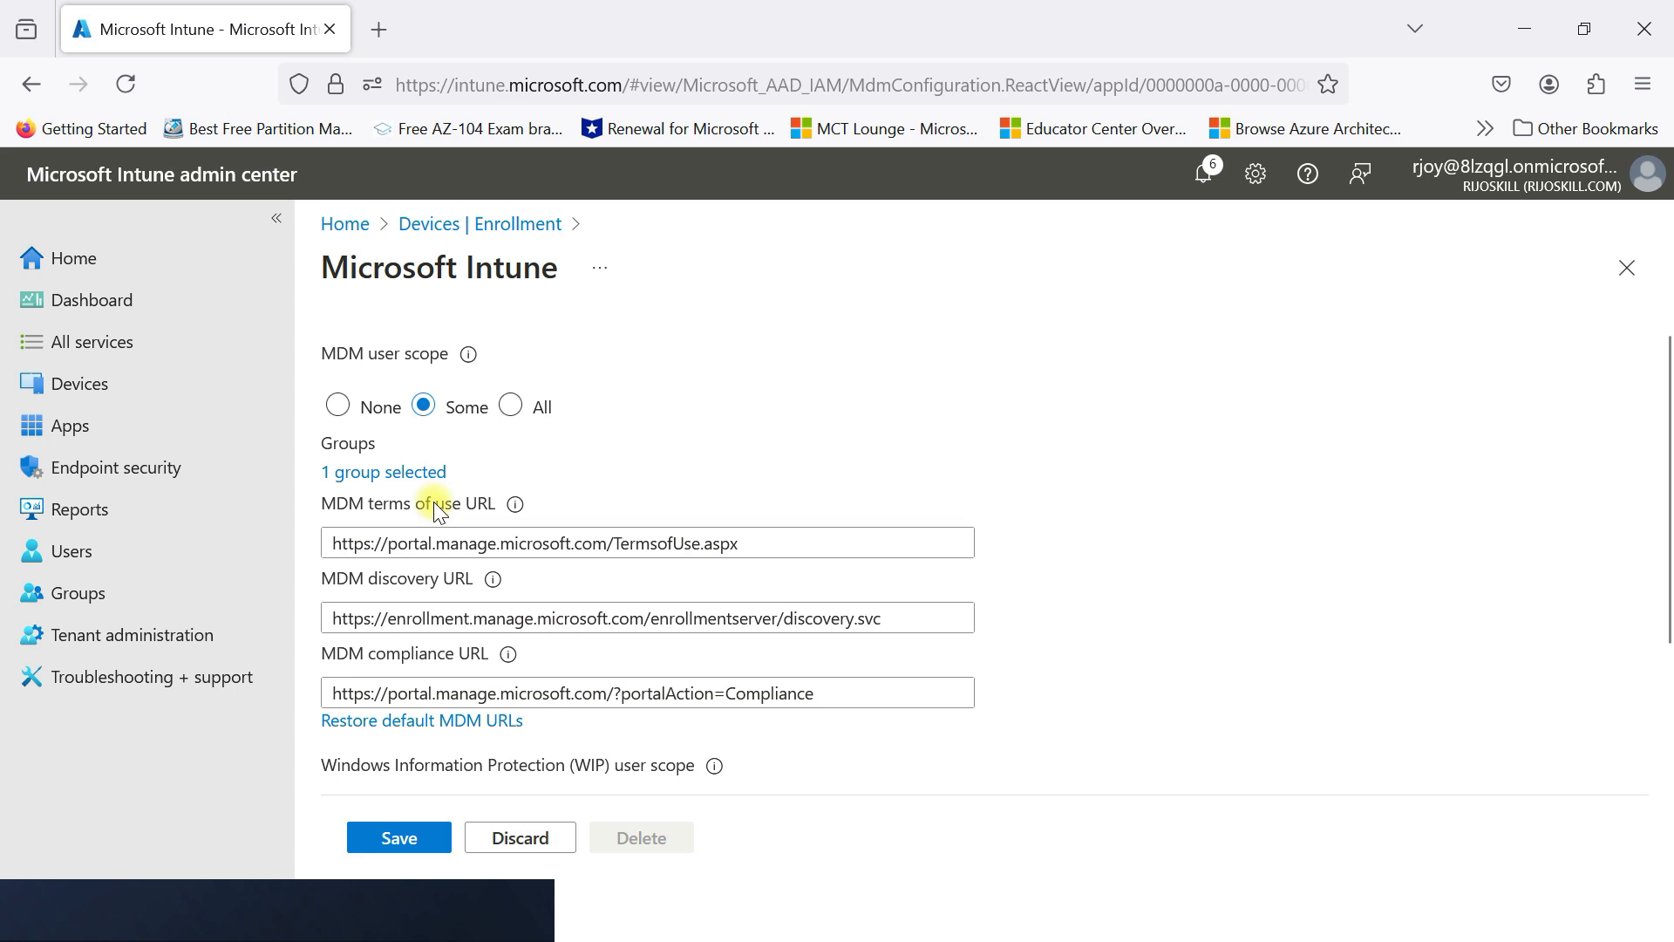
scroll(432, 523, down, 4)
scroll(421, 597, up, 4)
scroll(405, 759, down, 4)
scroll(414, 610, up, 4)
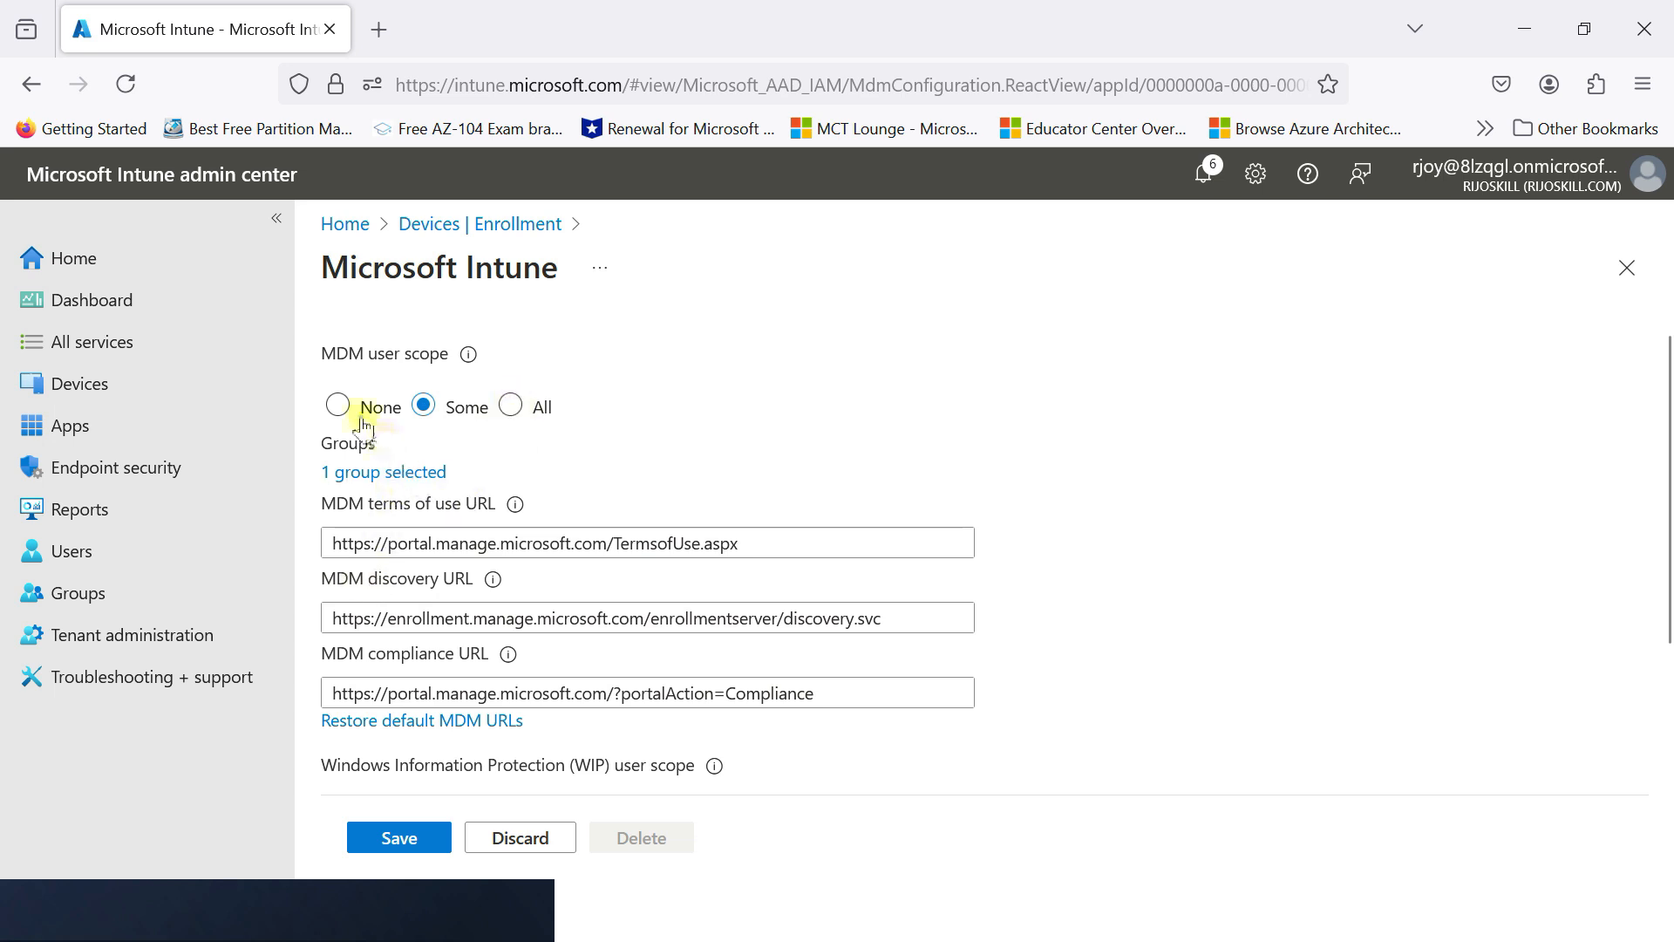
scroll(448, 557, down, 3)
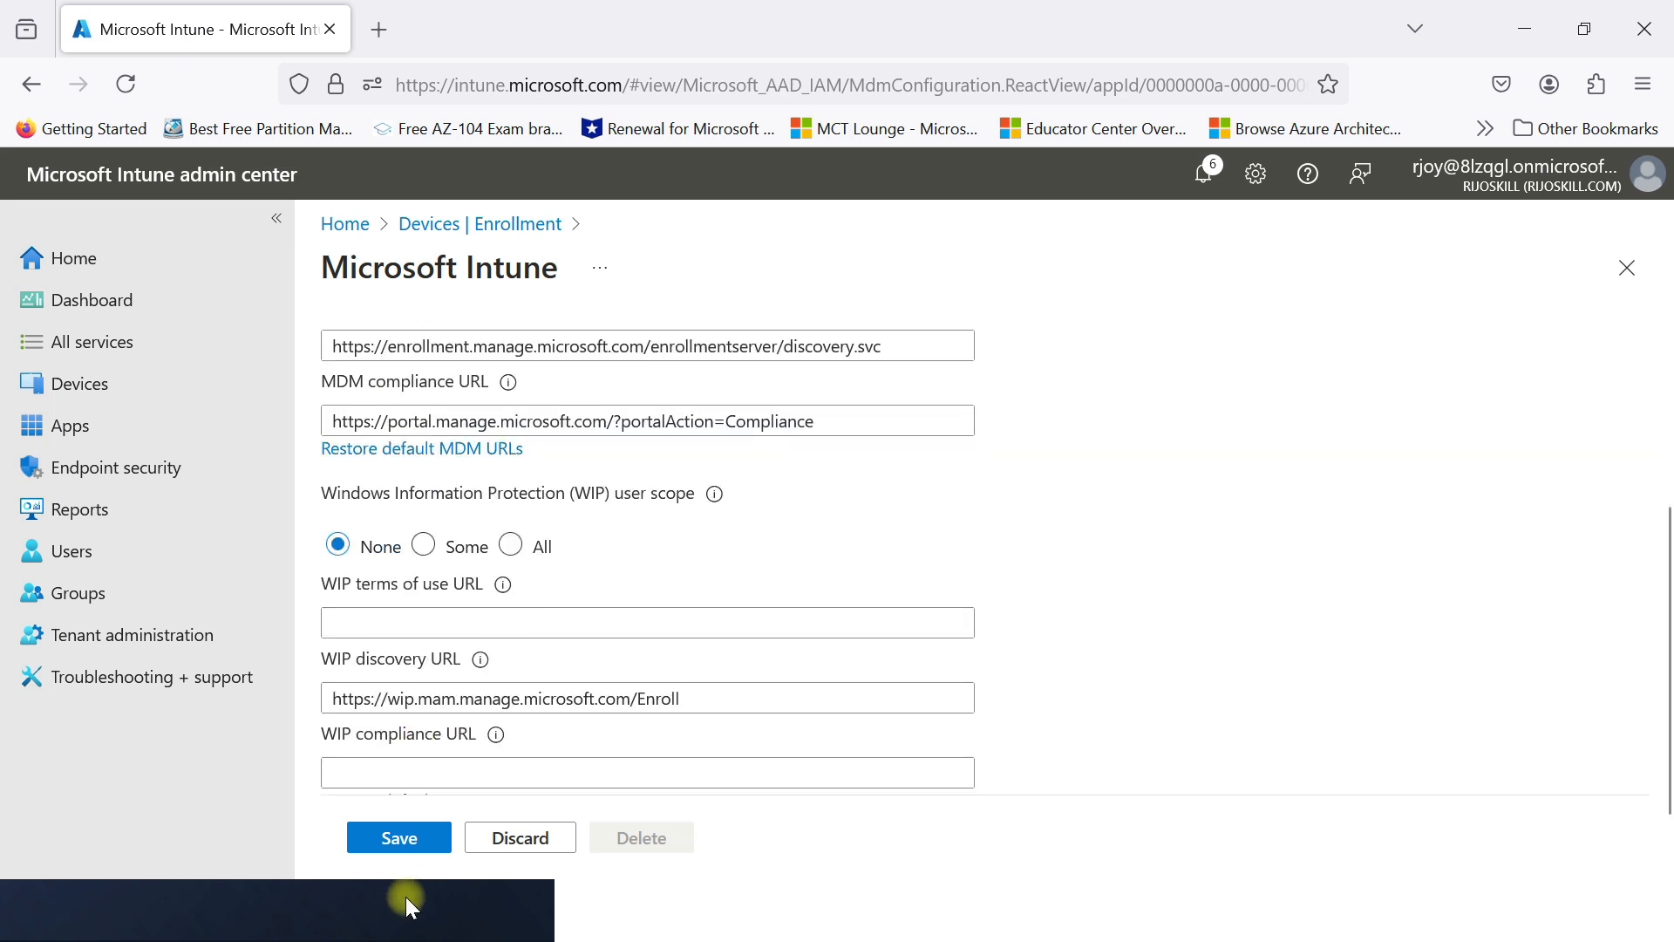
click(394, 839)
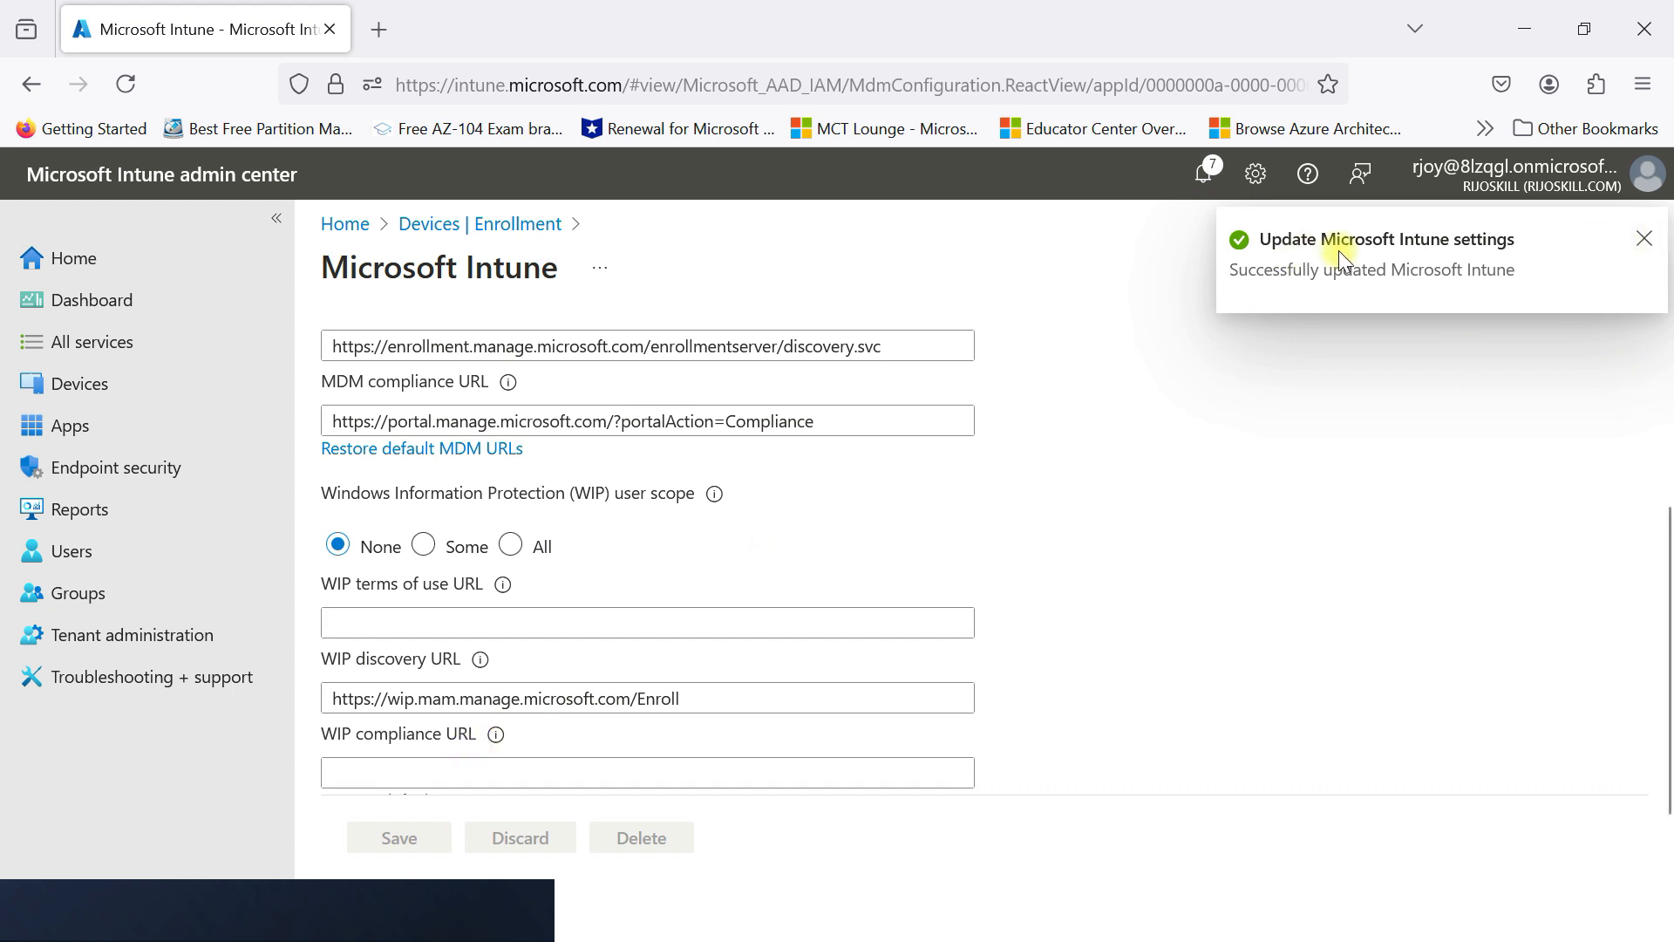
click(1642, 241)
scroll(852, 538, up, 3)
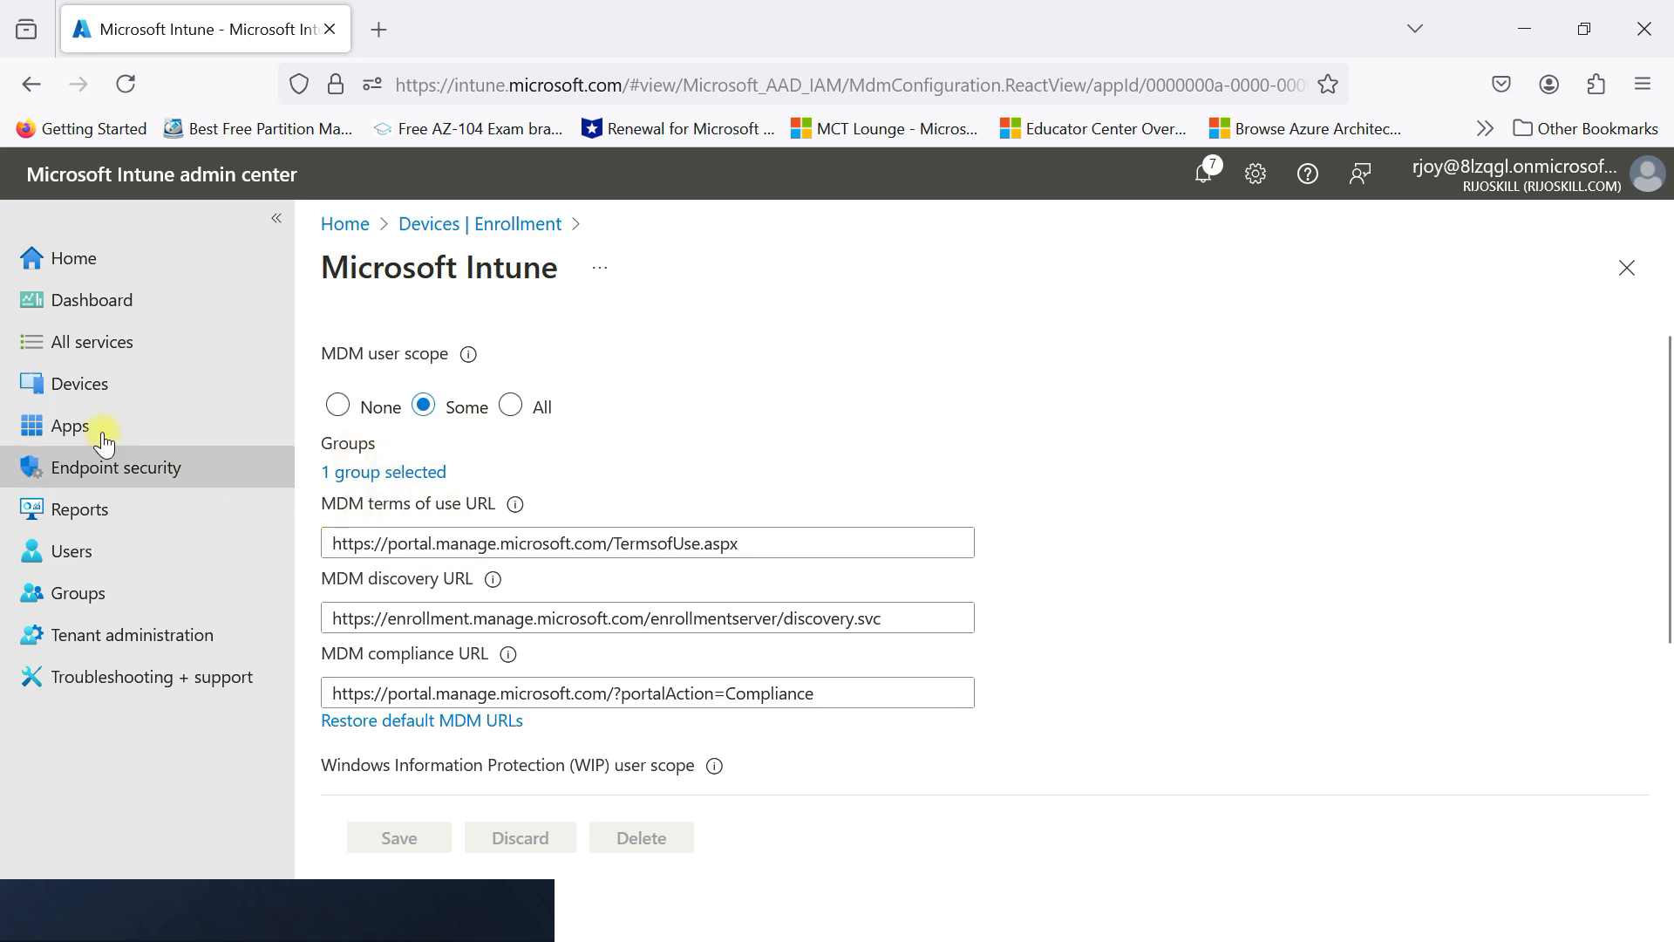
- Reopen the Windows Automatic Enrollment settings and check which groups are assigned to the MDM user scope
click(96, 397)
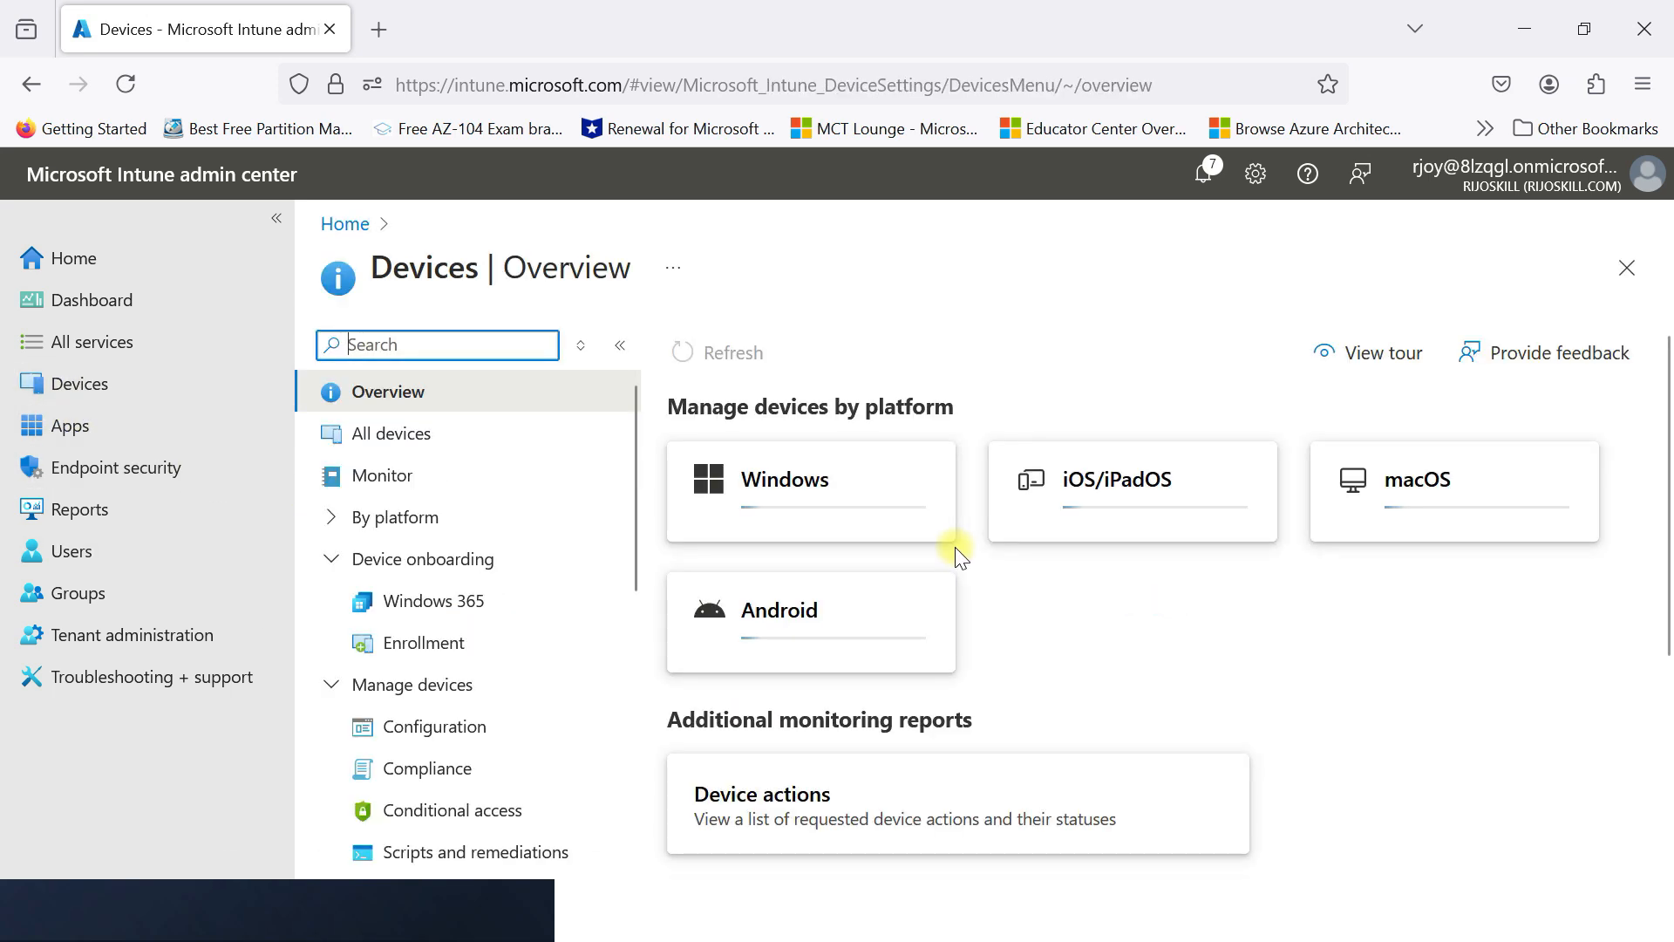
scroll(924, 567, down, 2)
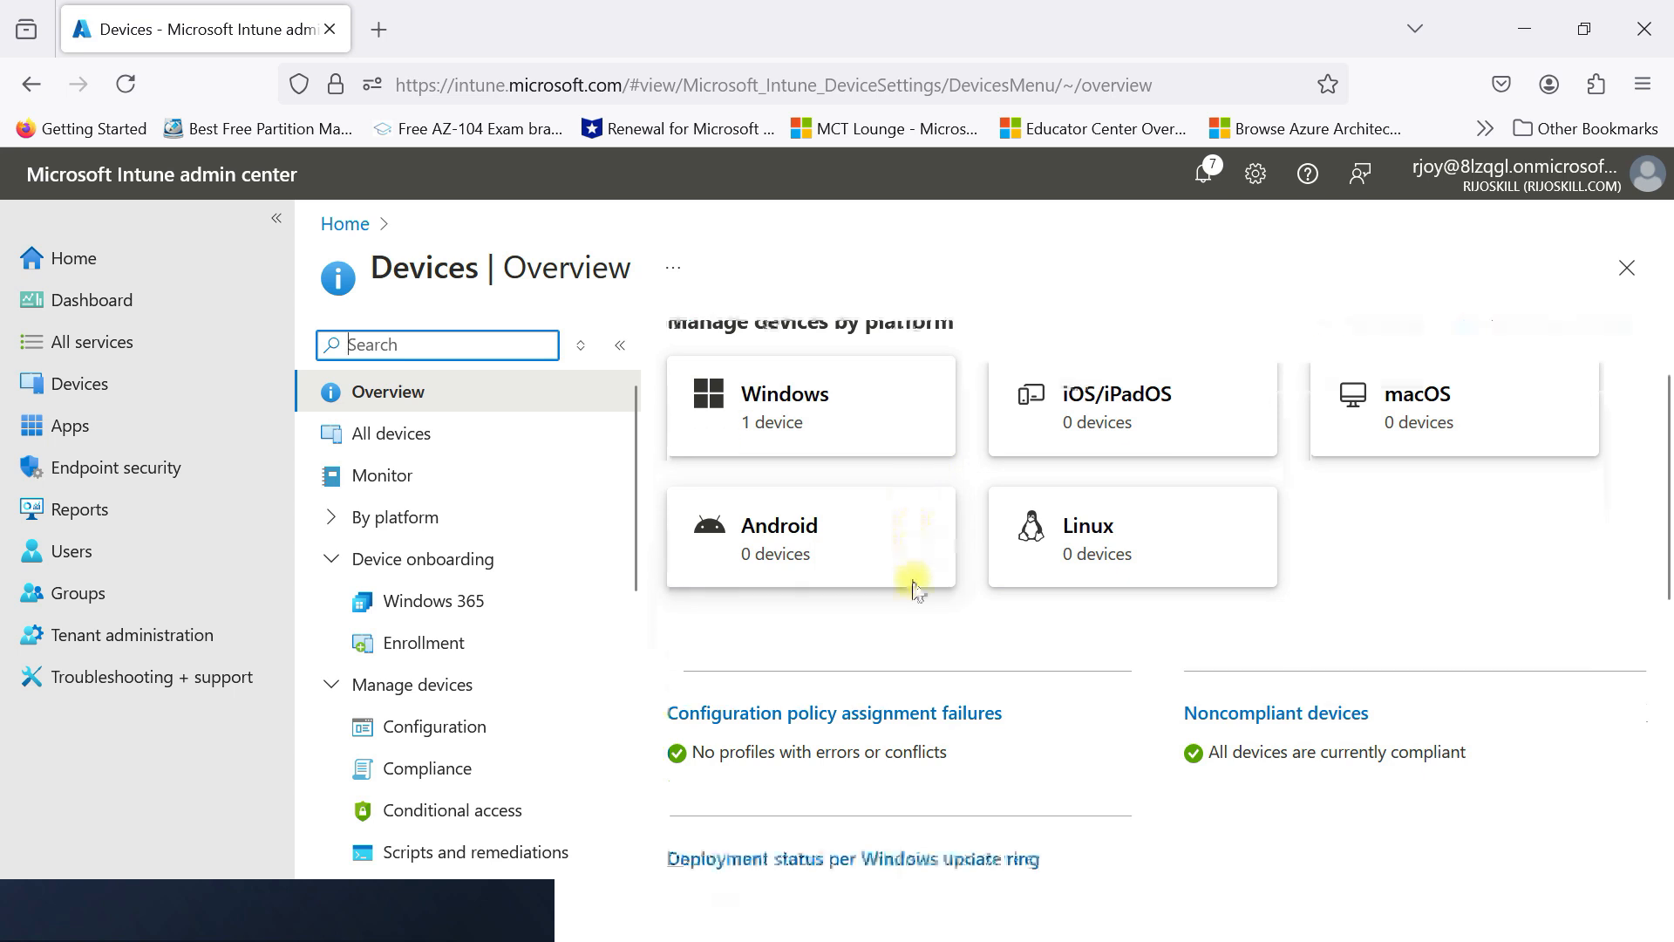
scroll(897, 587, up, 2)
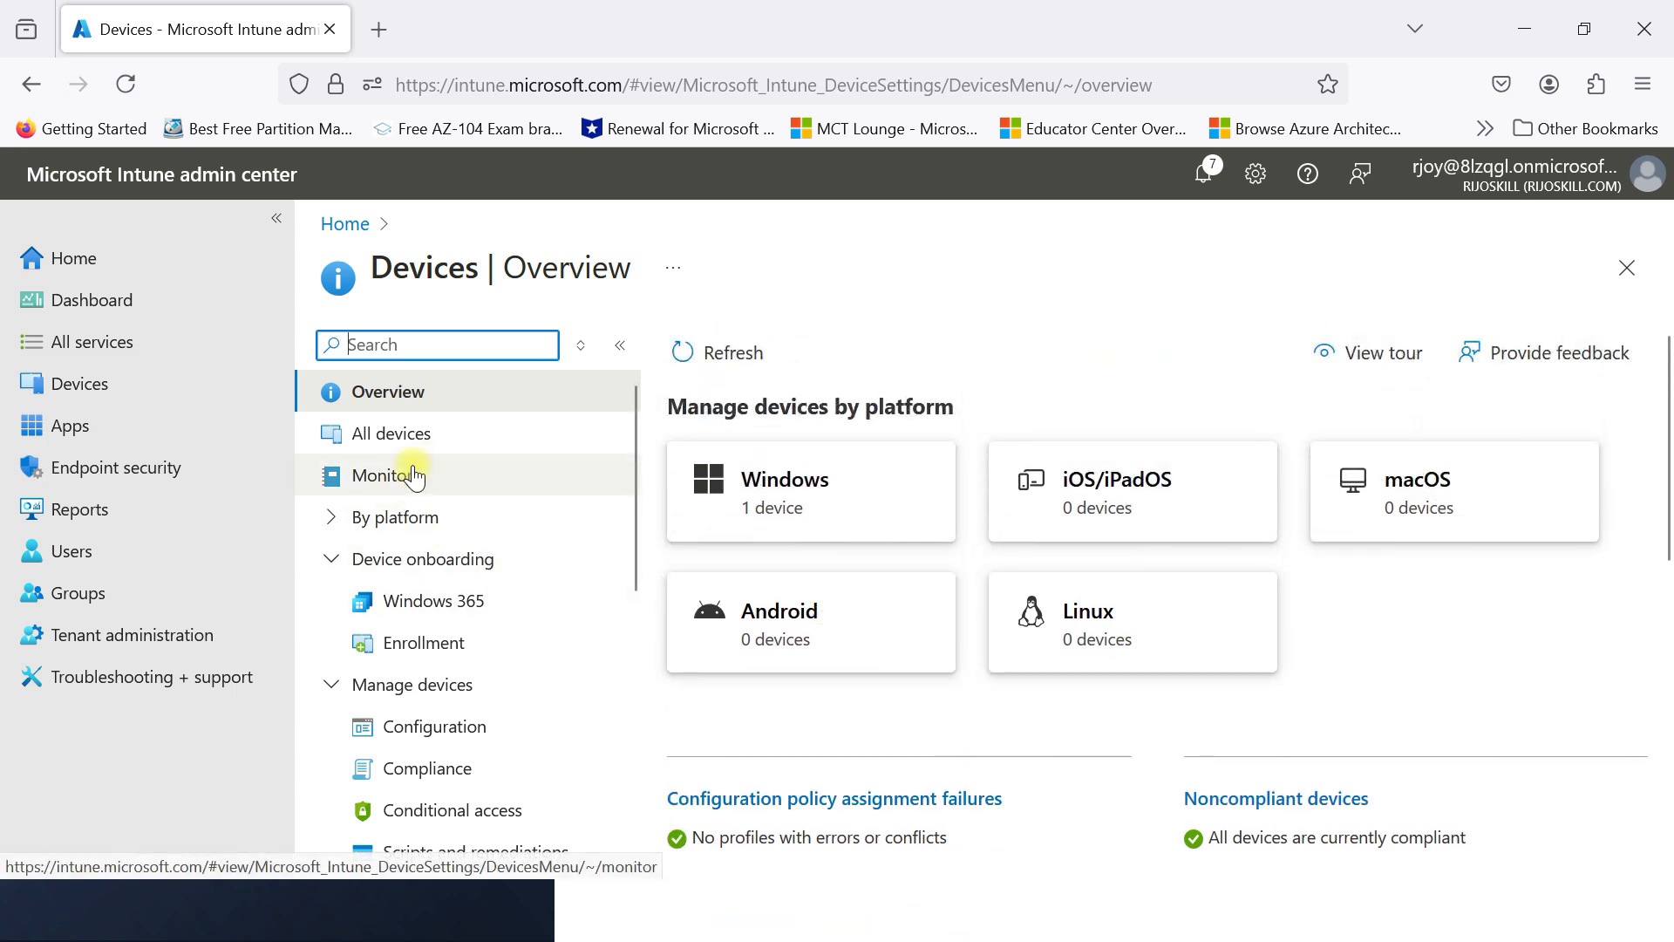
click(446, 642)
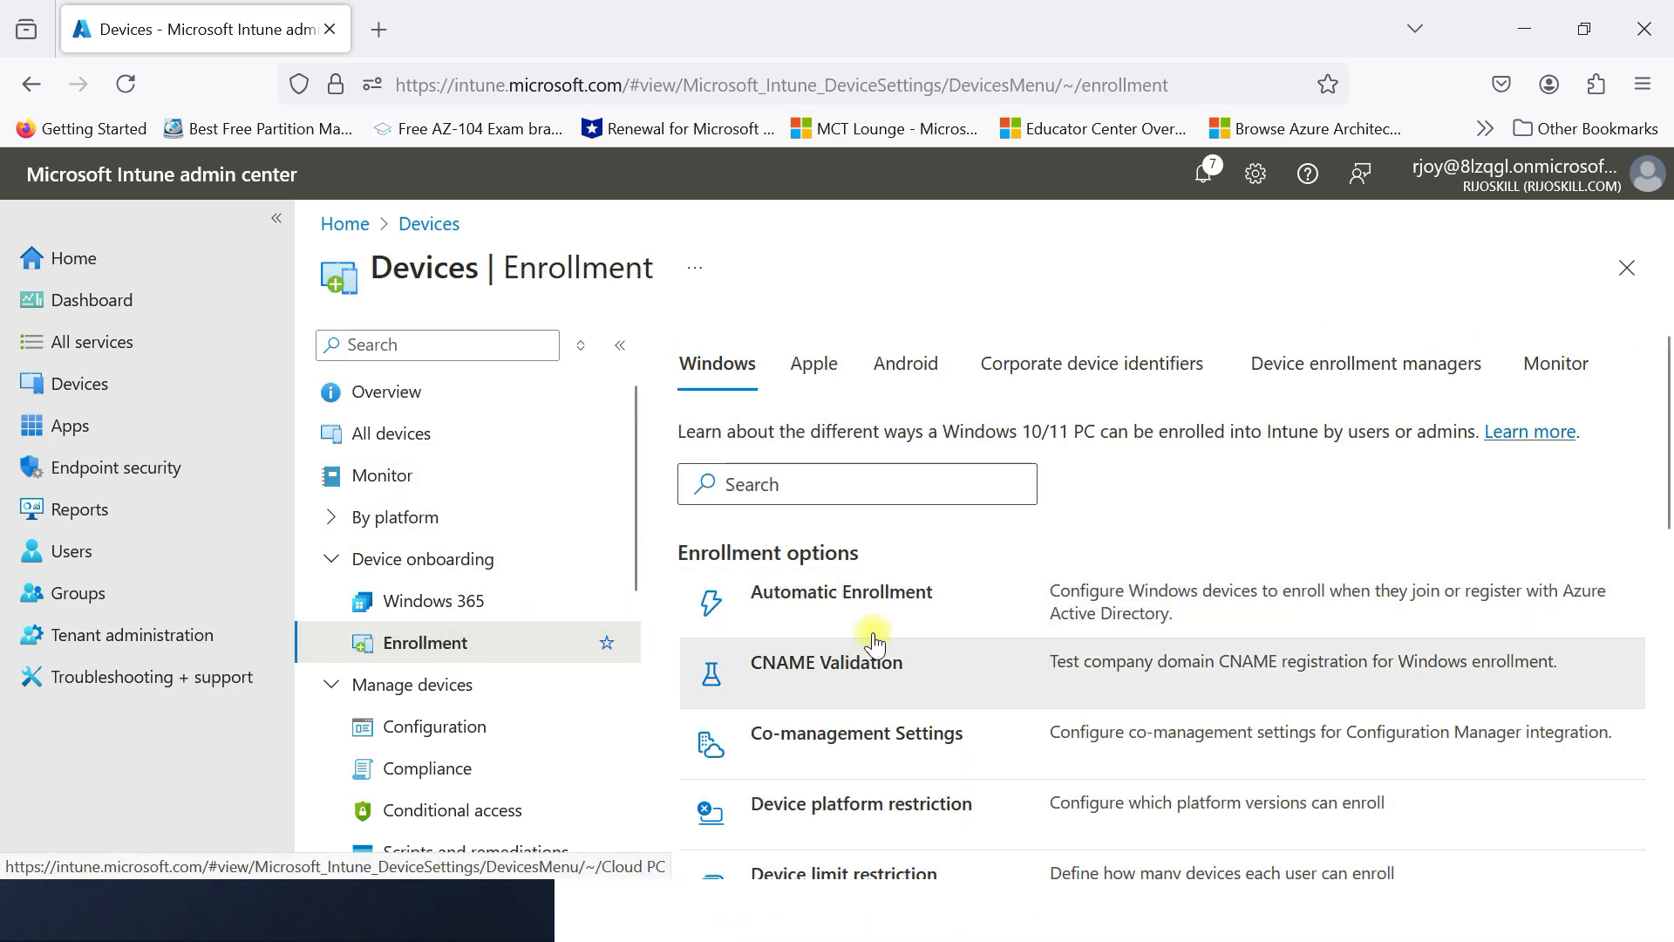
click(883, 600)
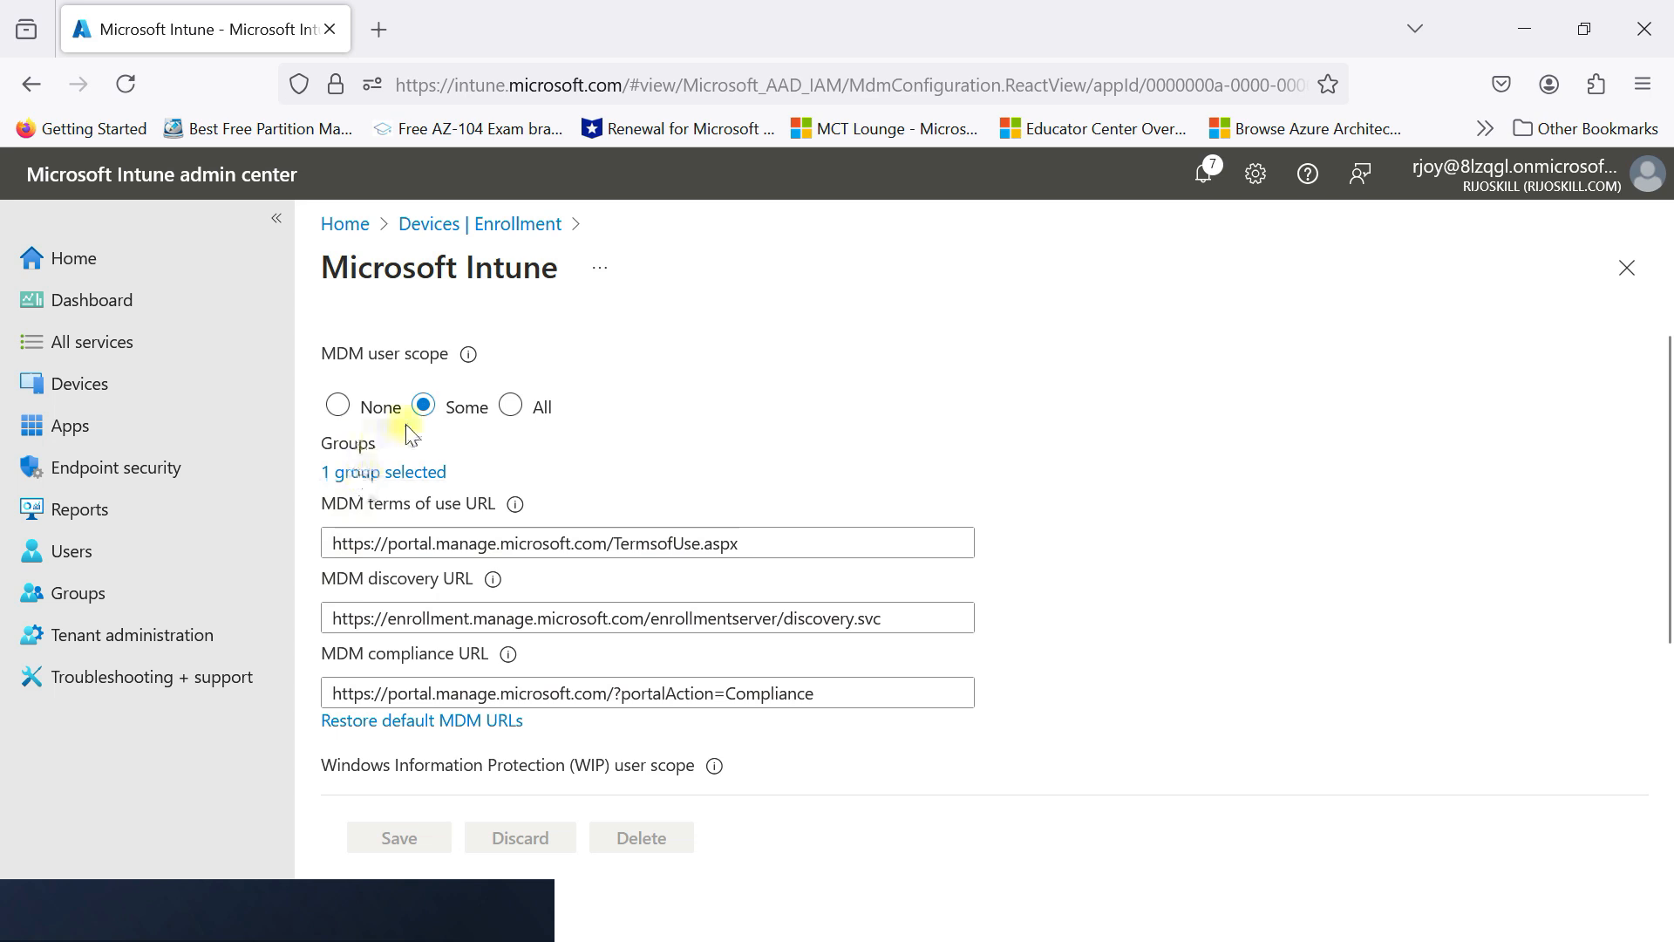
click(377, 473)
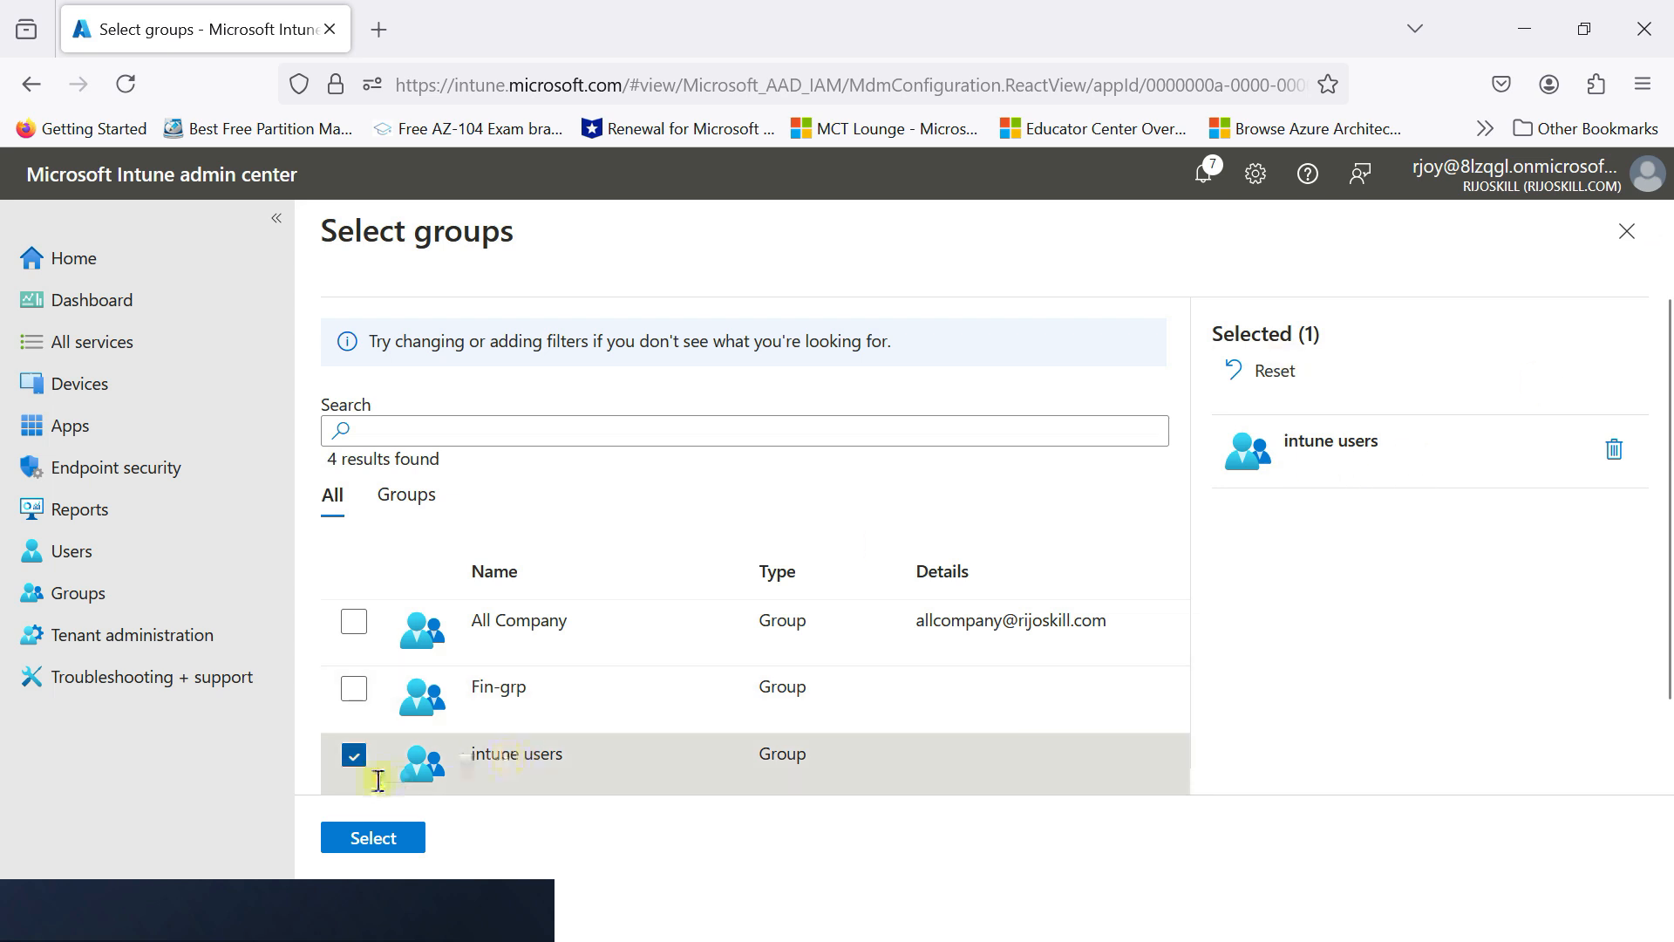
scroll(348, 611, down, 2)
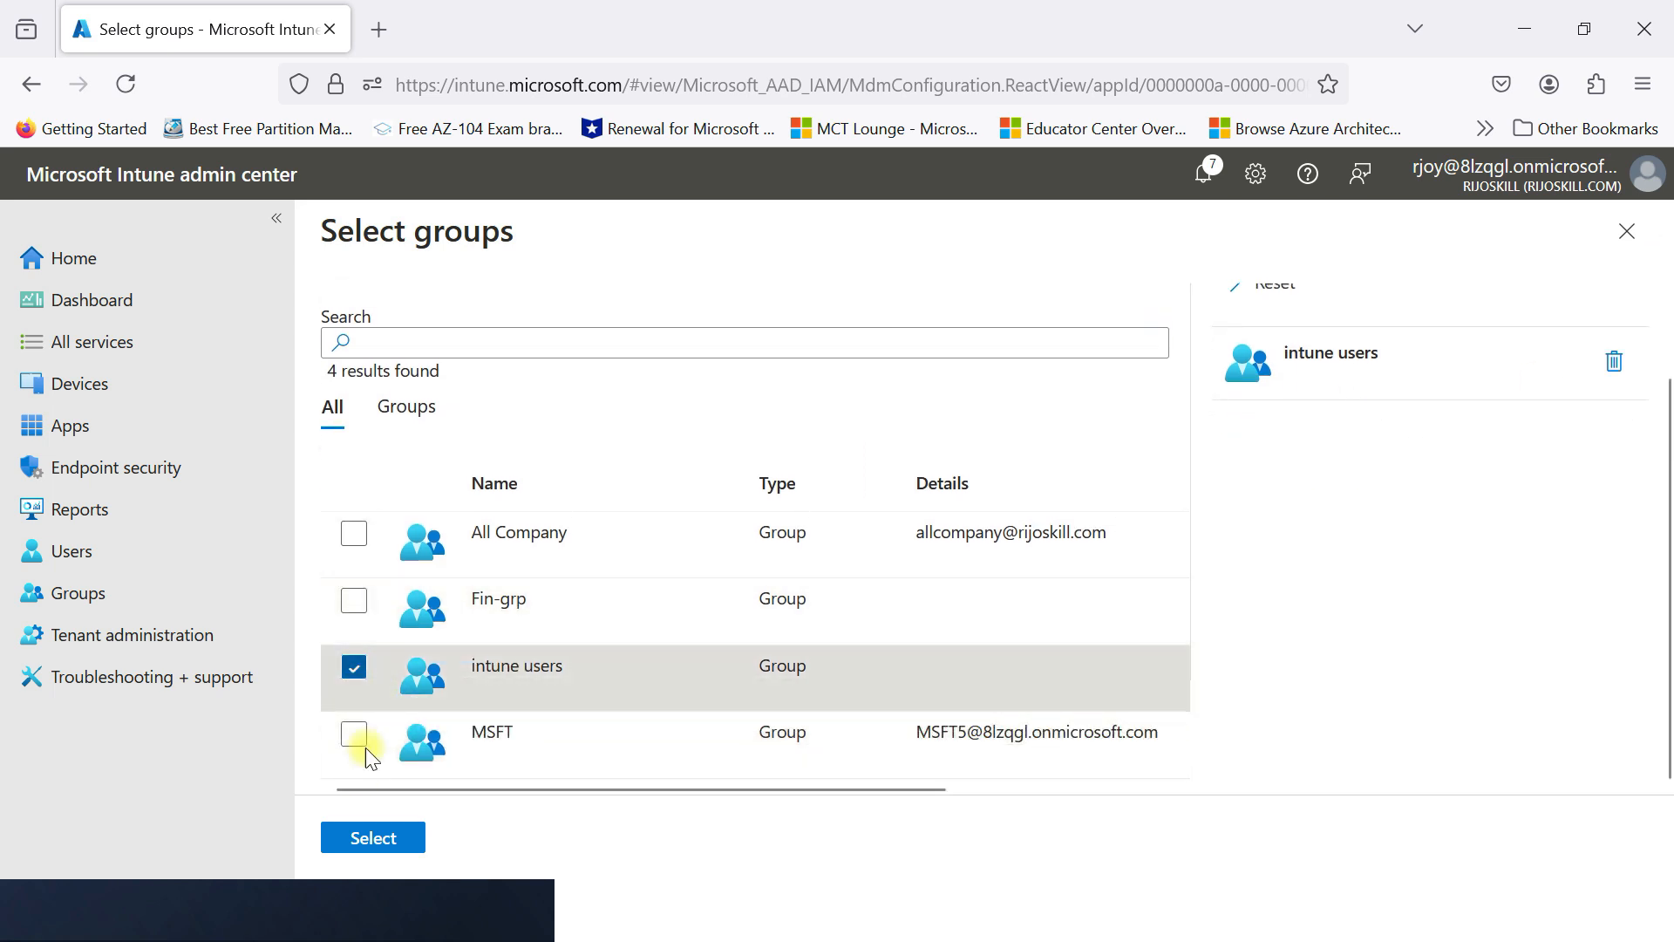
- Close the group selection and look through the remaining MDM and WIP enrollment settings
click(1629, 248)
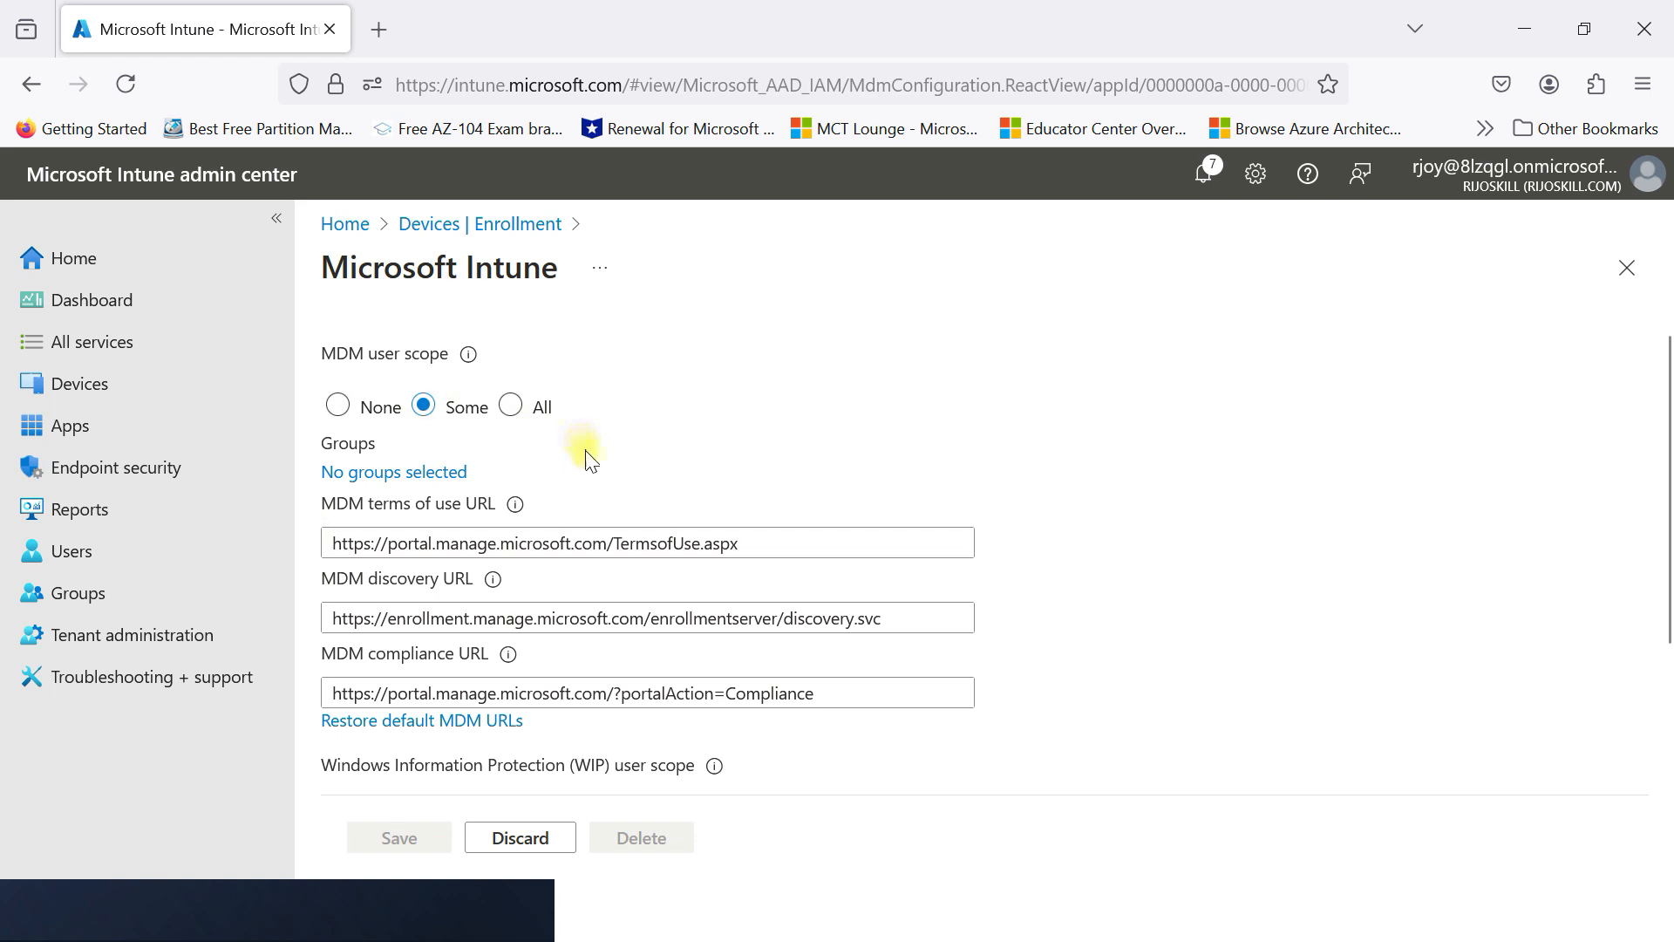
scroll(586, 459, down, 2)
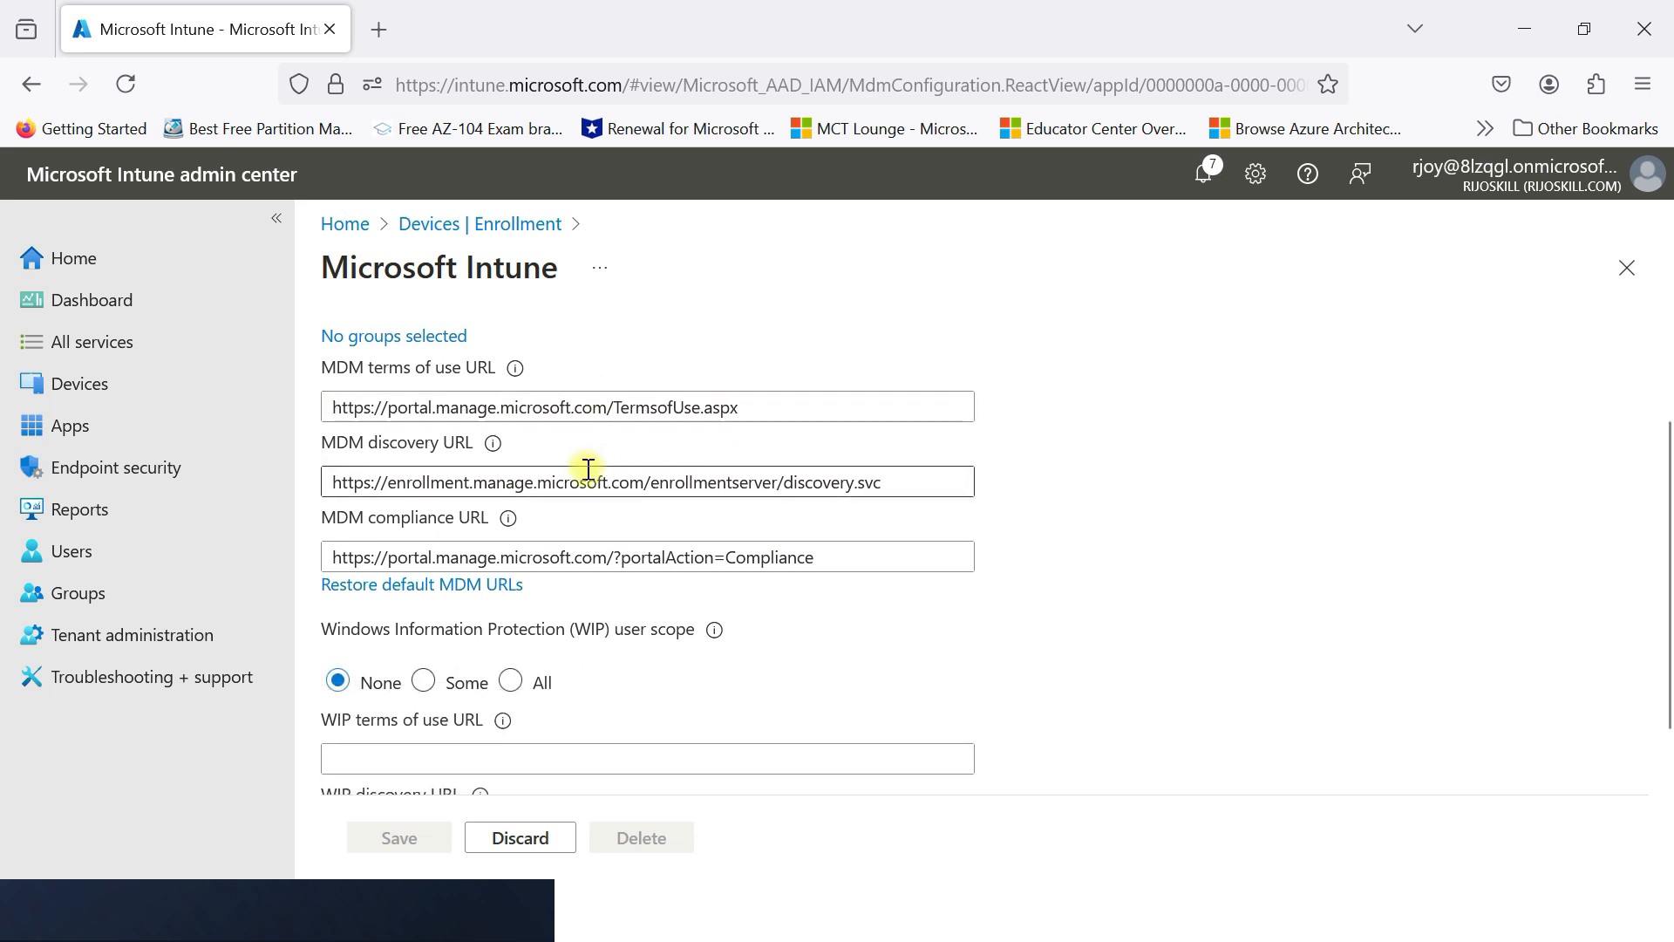
scroll(588, 471, down, 3)
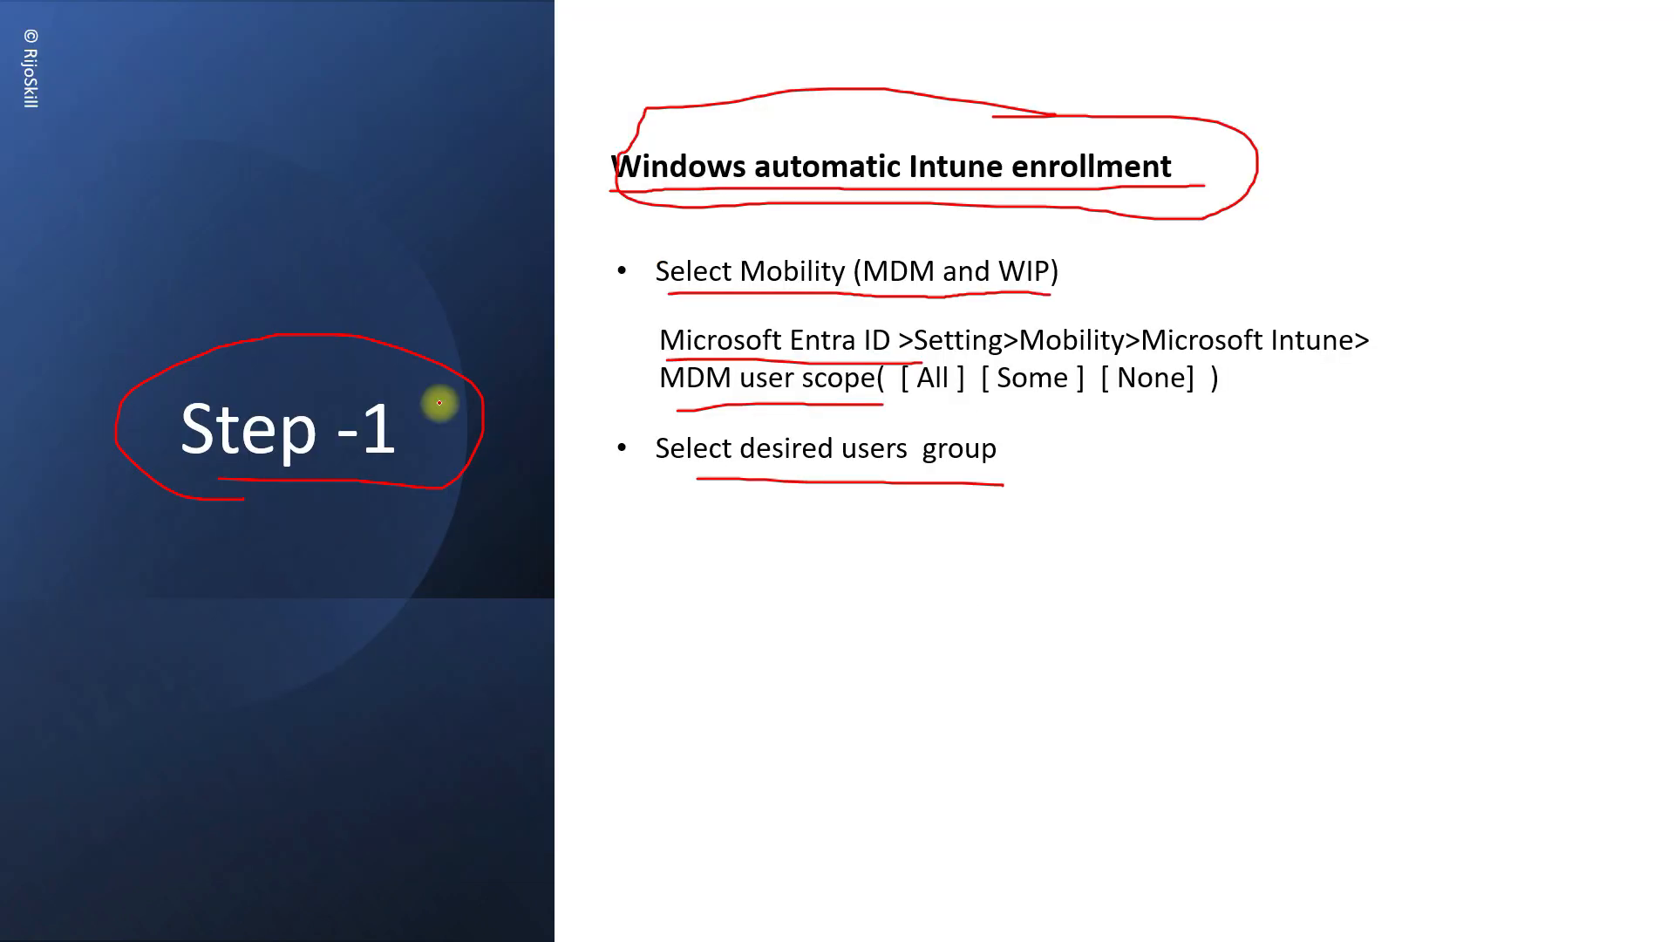
key(Right)
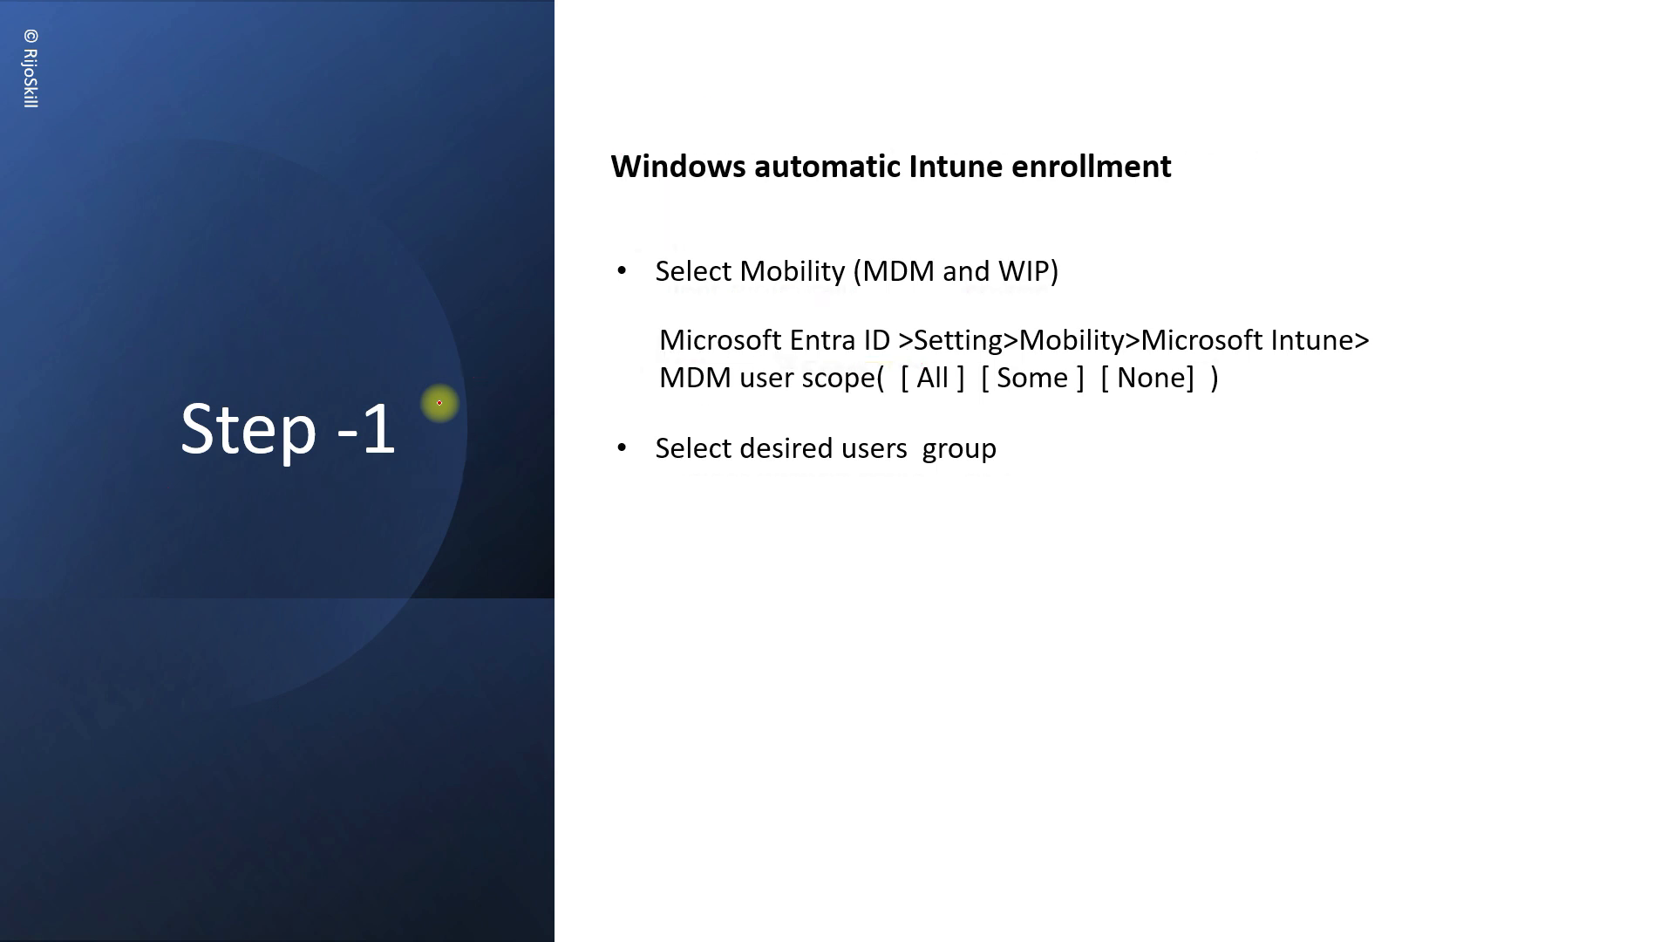
drag(194, 476, 386, 469)
drag(638, 182, 1286, 182)
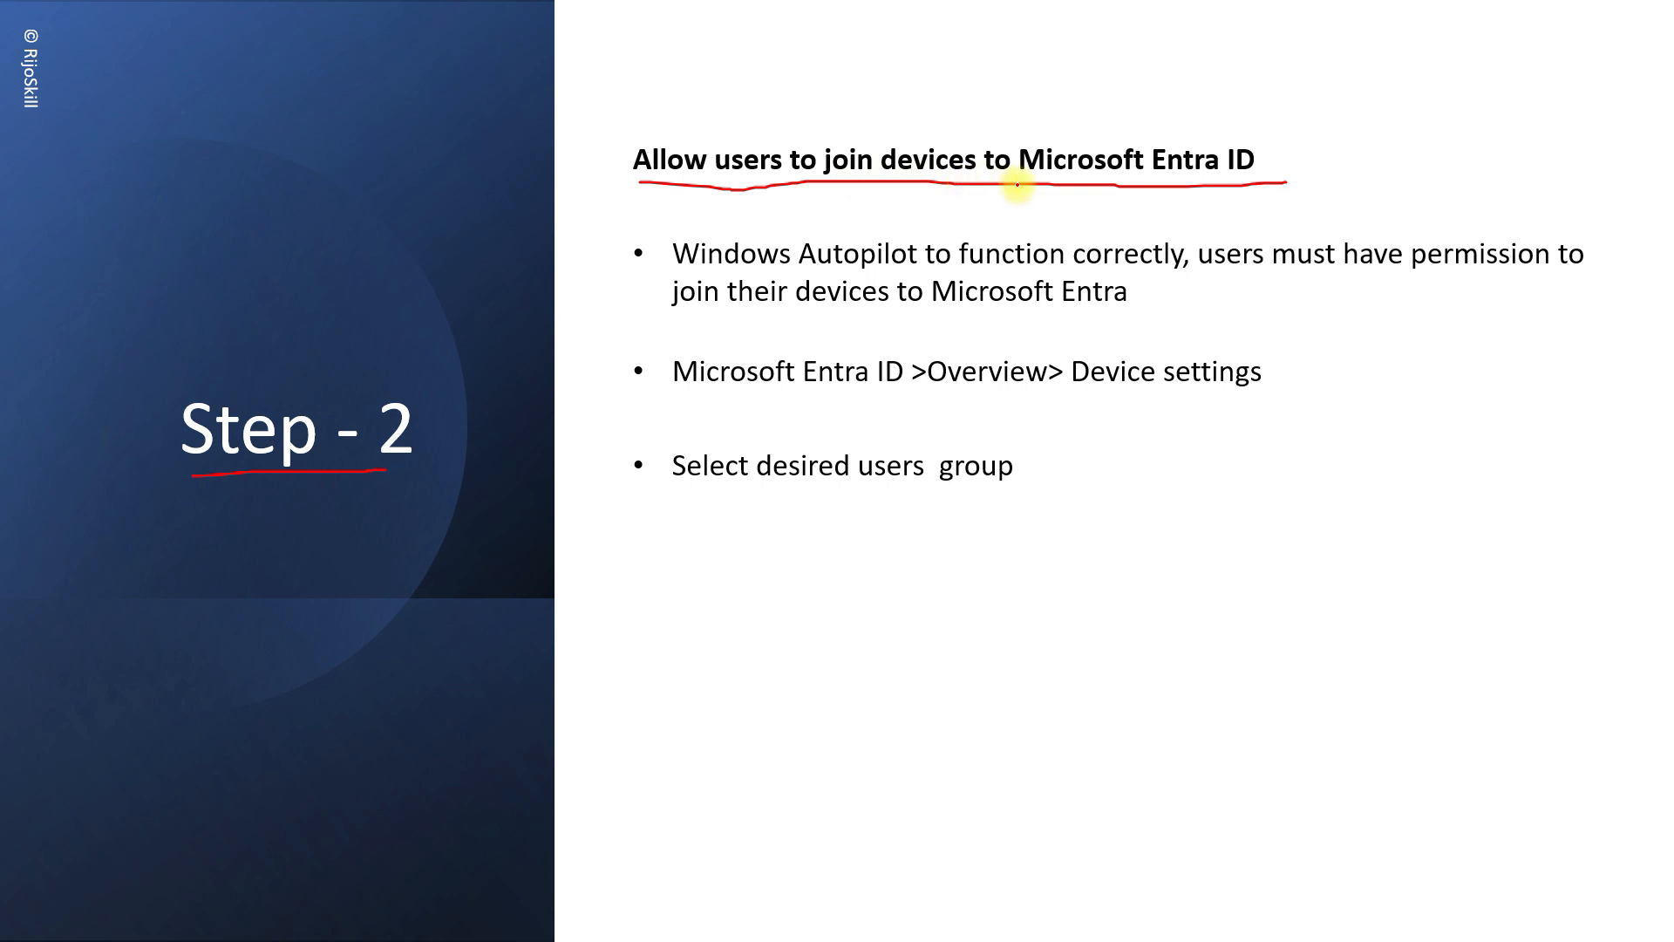
drag(673, 272, 1581, 284)
drag(700, 332, 1159, 319)
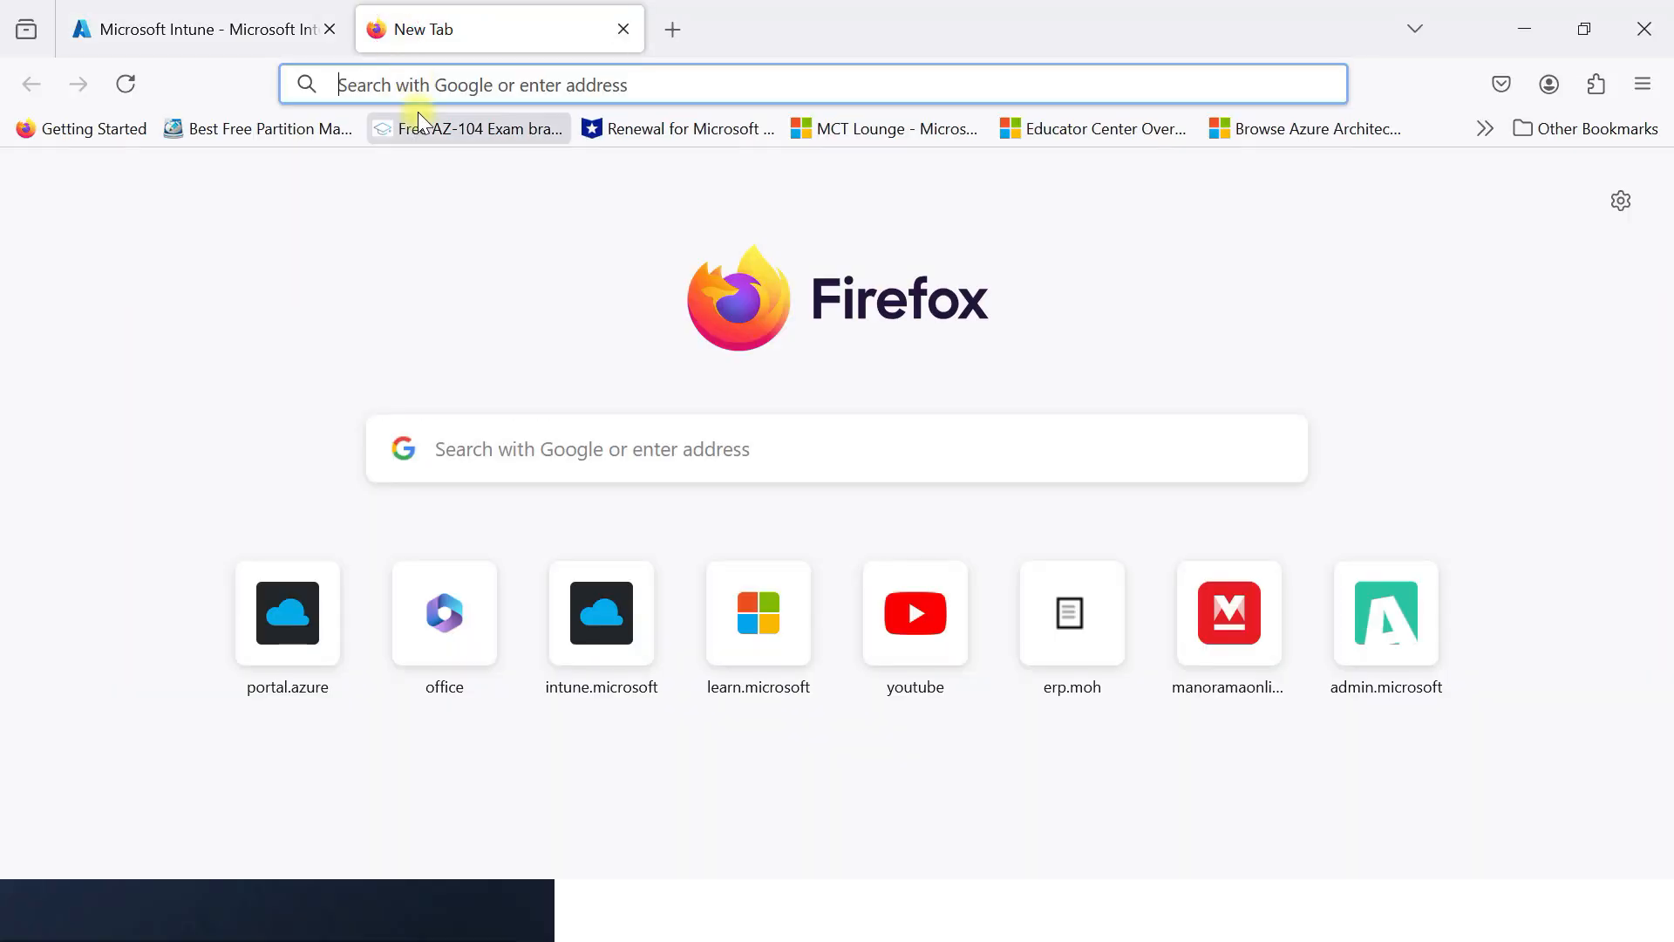
- Go to portal.azure.com in the new browser tab and open Microsoft Entra ID
click(422, 81)
text(portal.azure.com/)
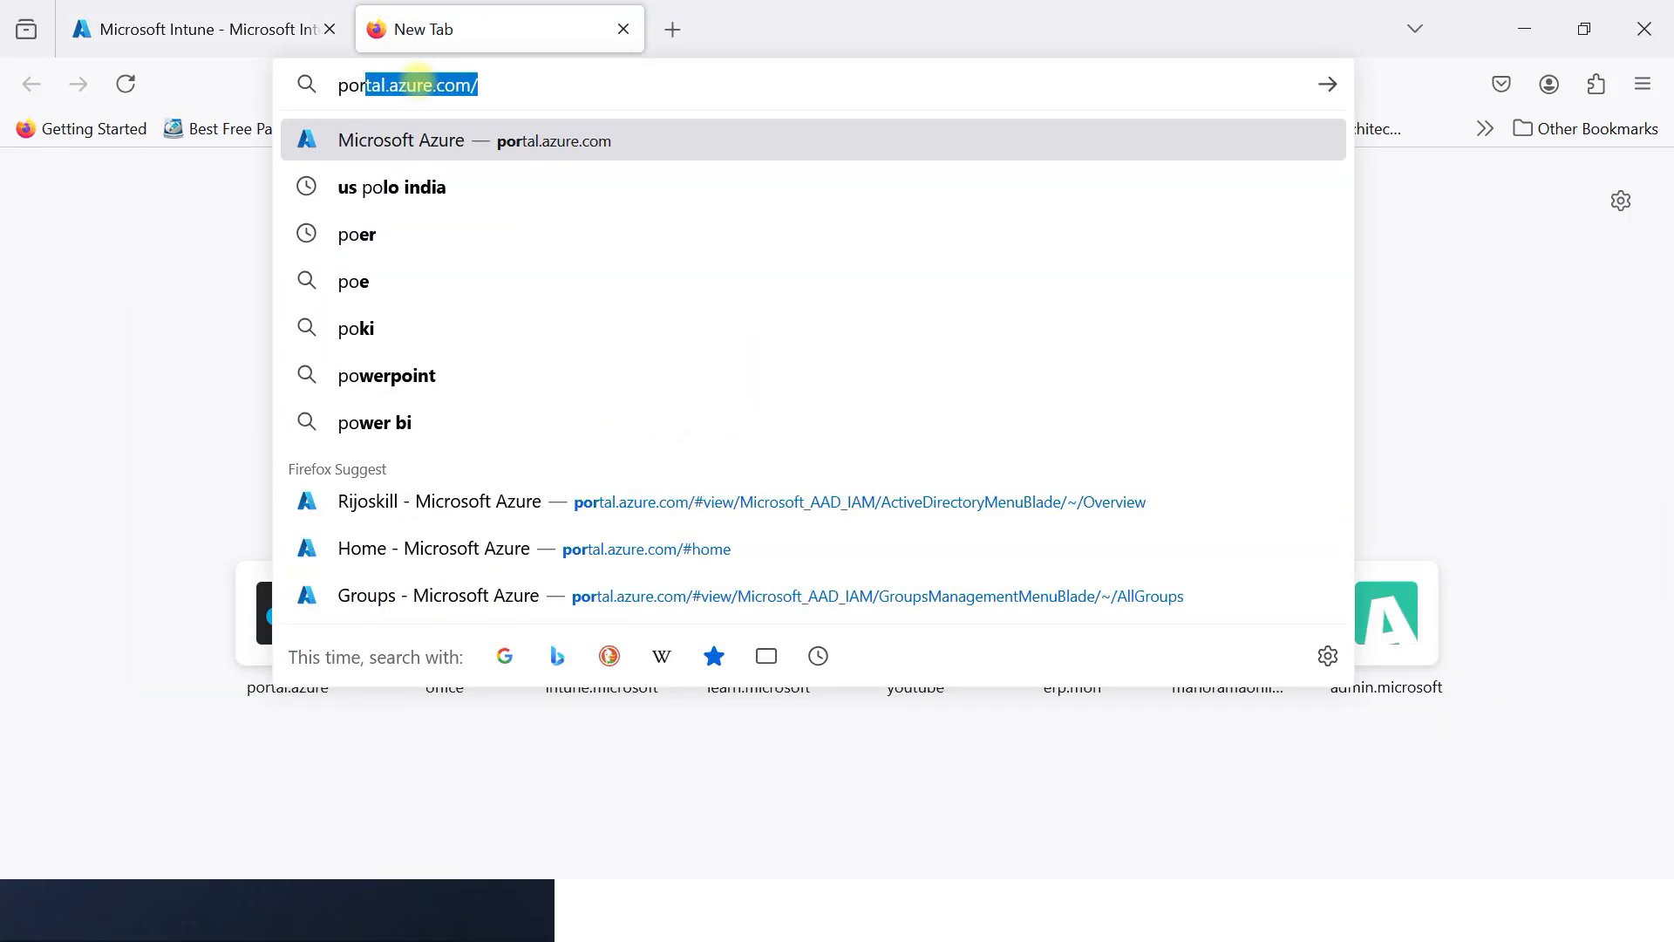
key(Return)
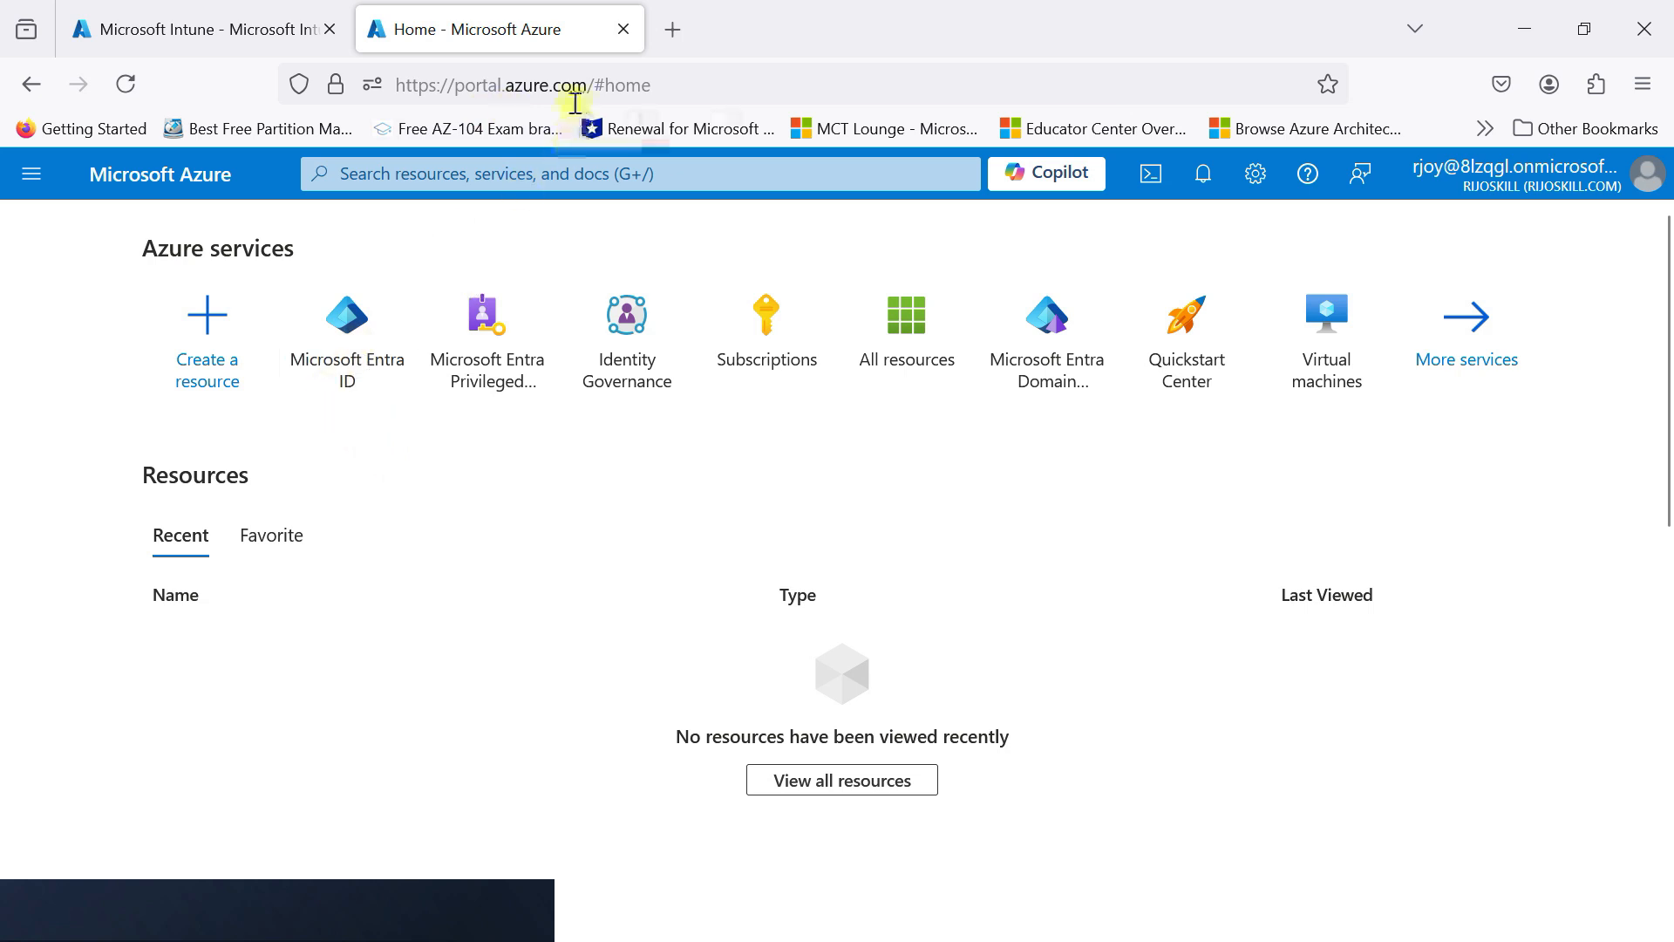
scroll(466, 527, down, 8)
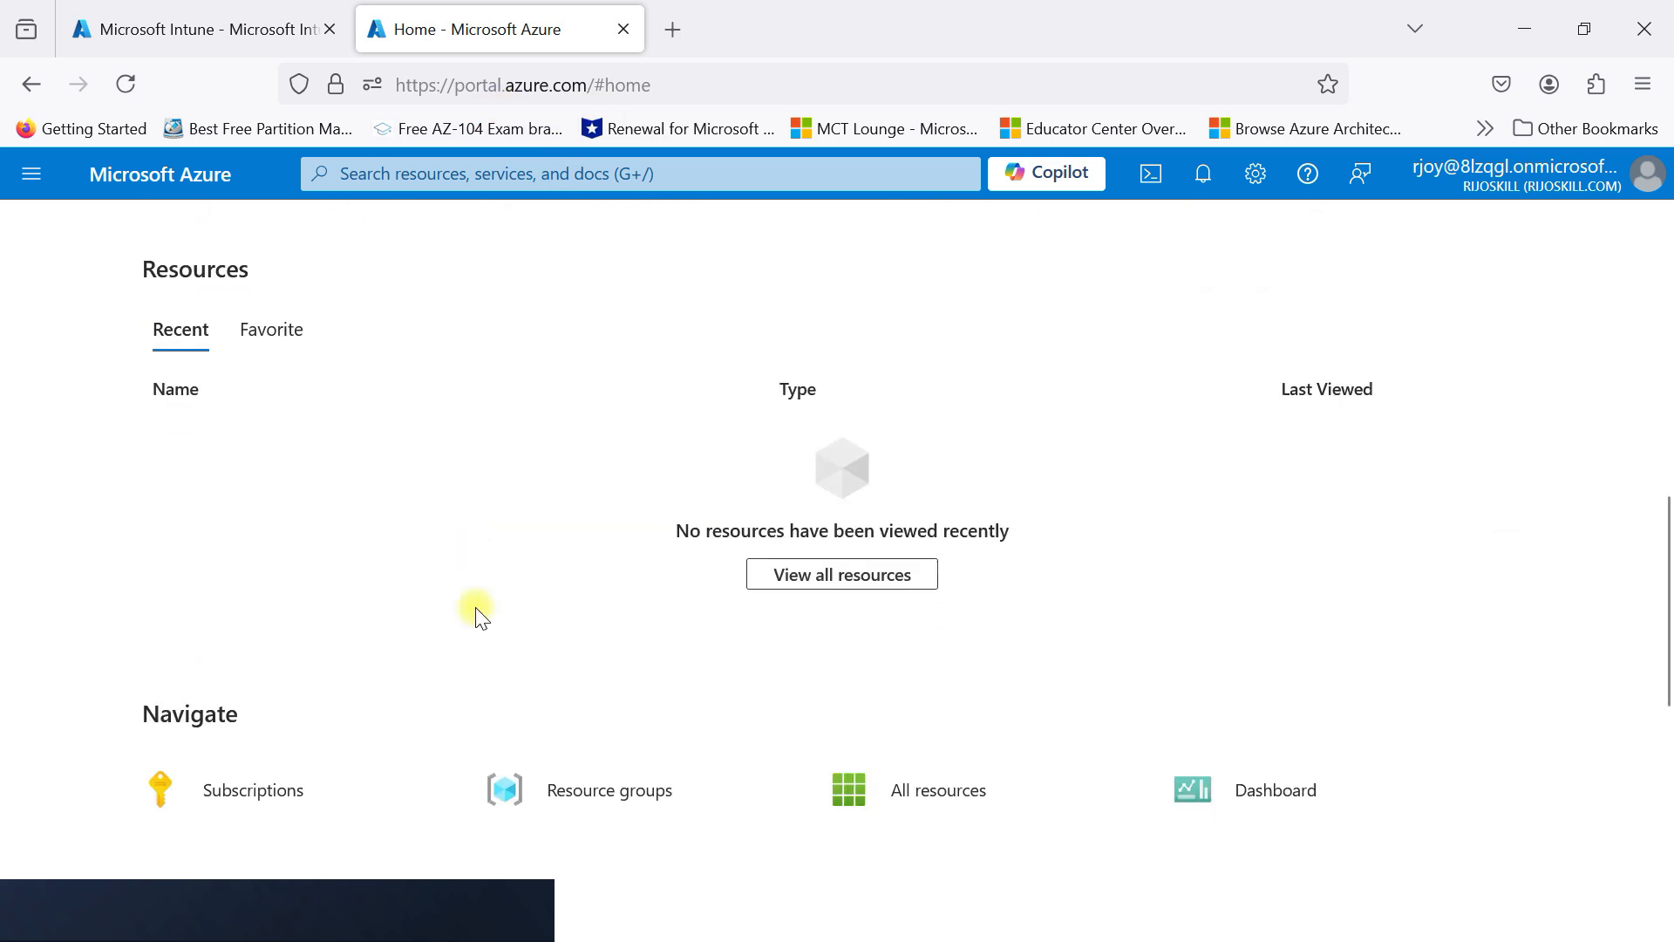
scroll(475, 608, up, 4)
click(353, 549)
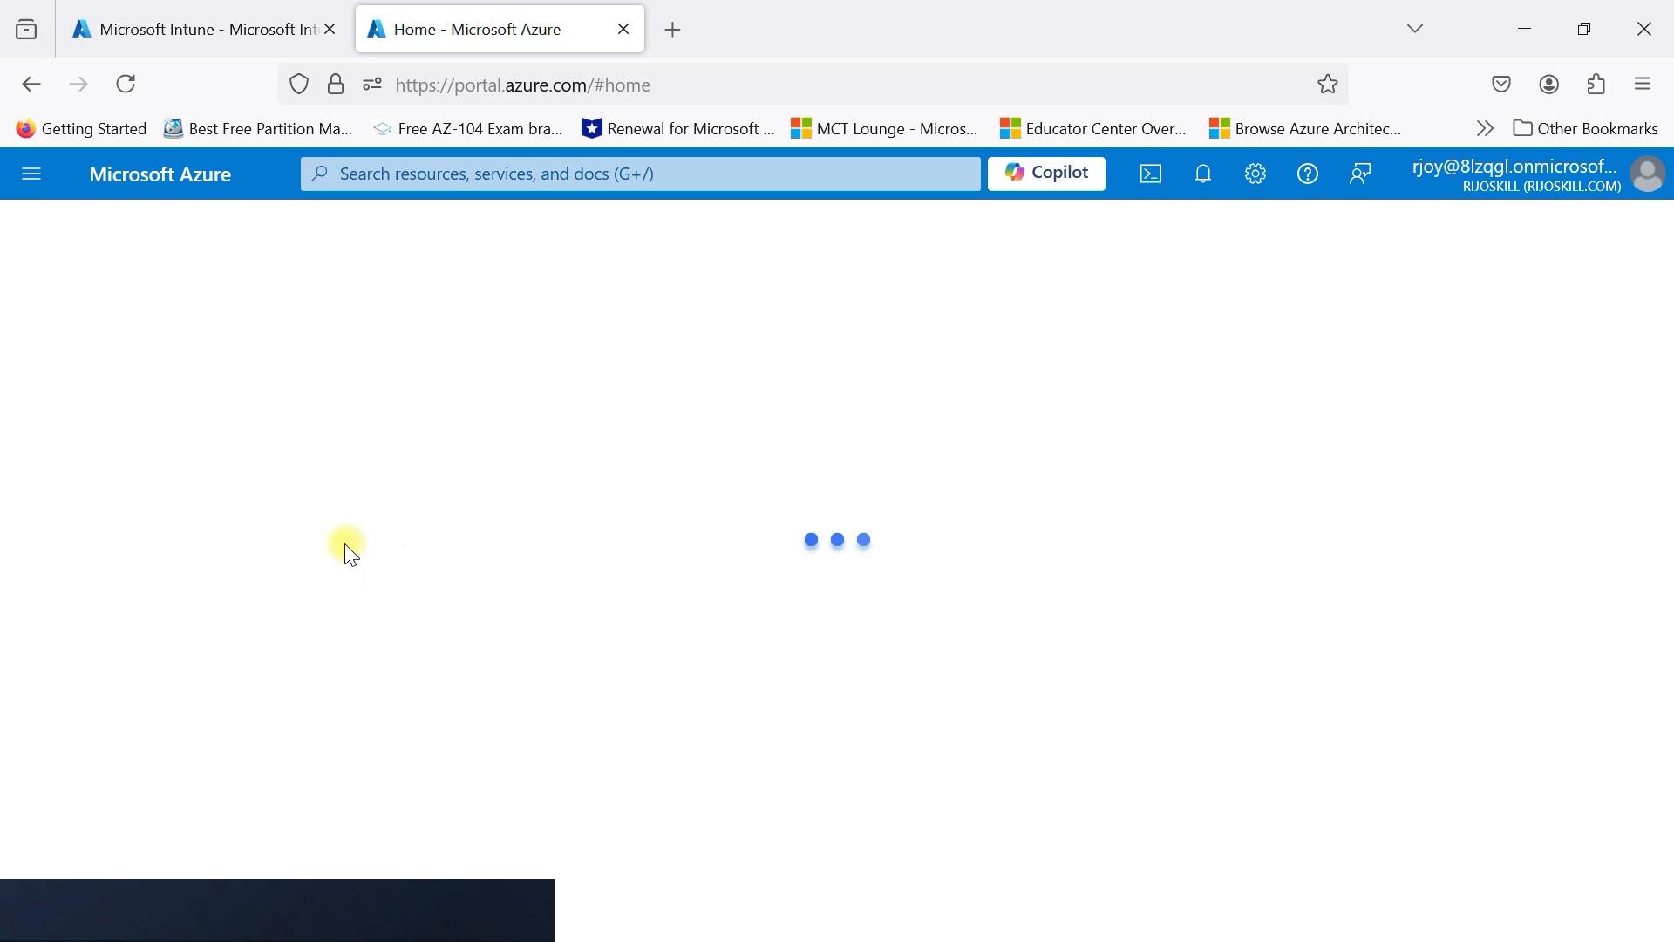
- Open the Device settings page in the Devices section of Microsoft Entra ID
scroll(220, 628, down, 1)
scroll(221, 626, down, 3)
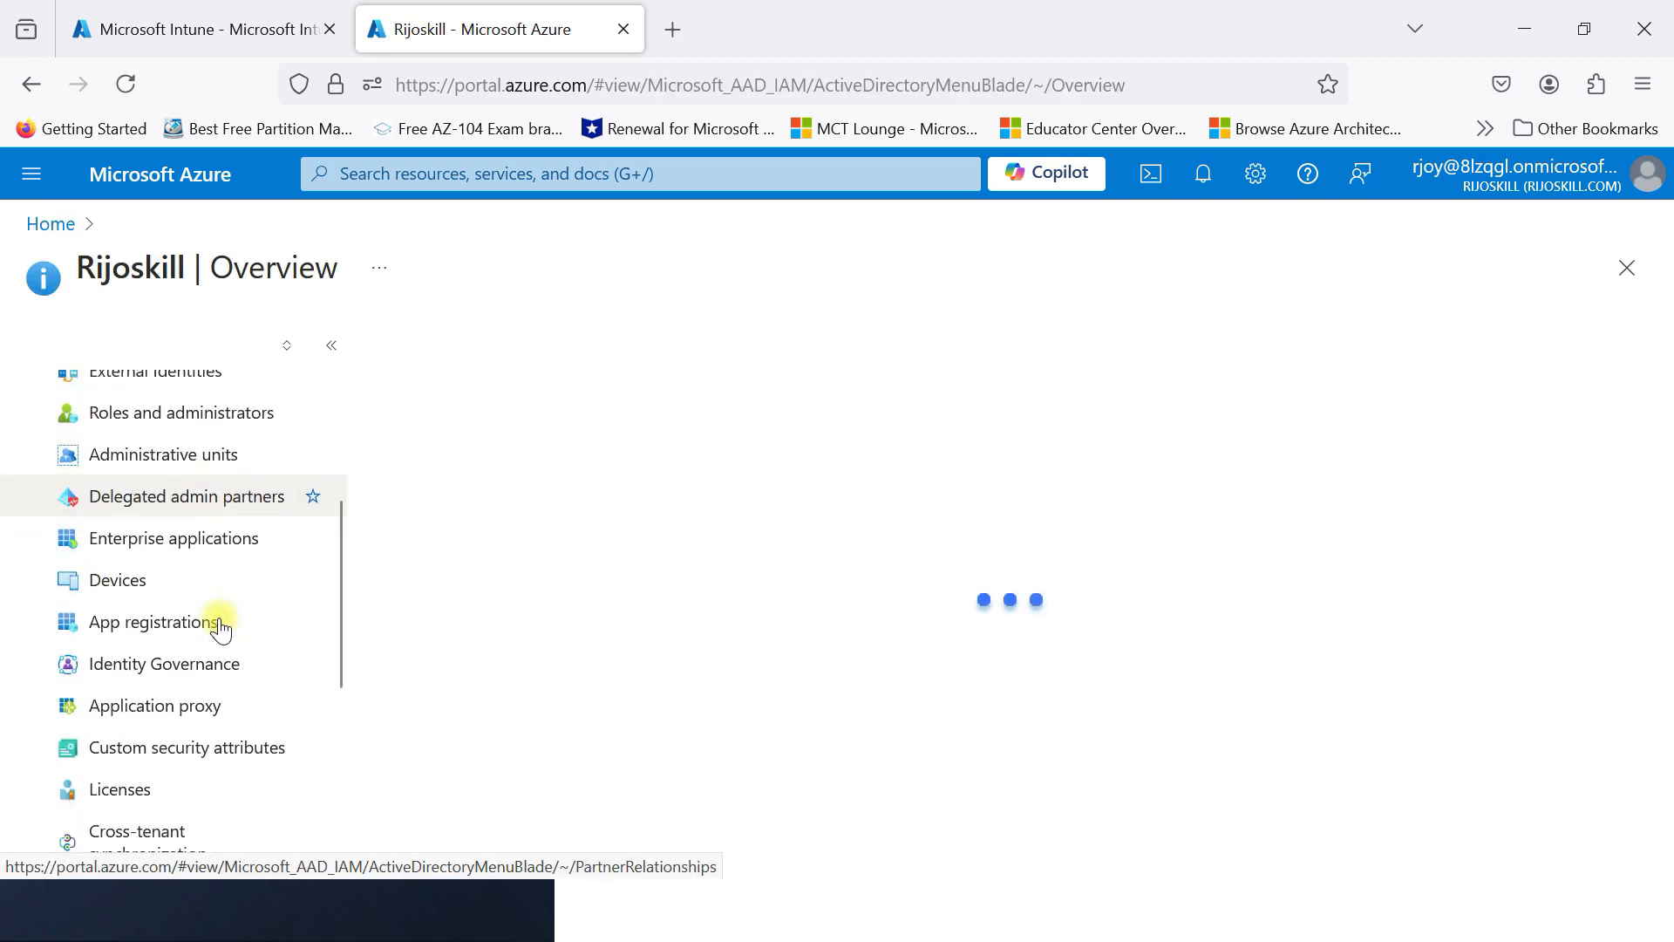
click(143, 579)
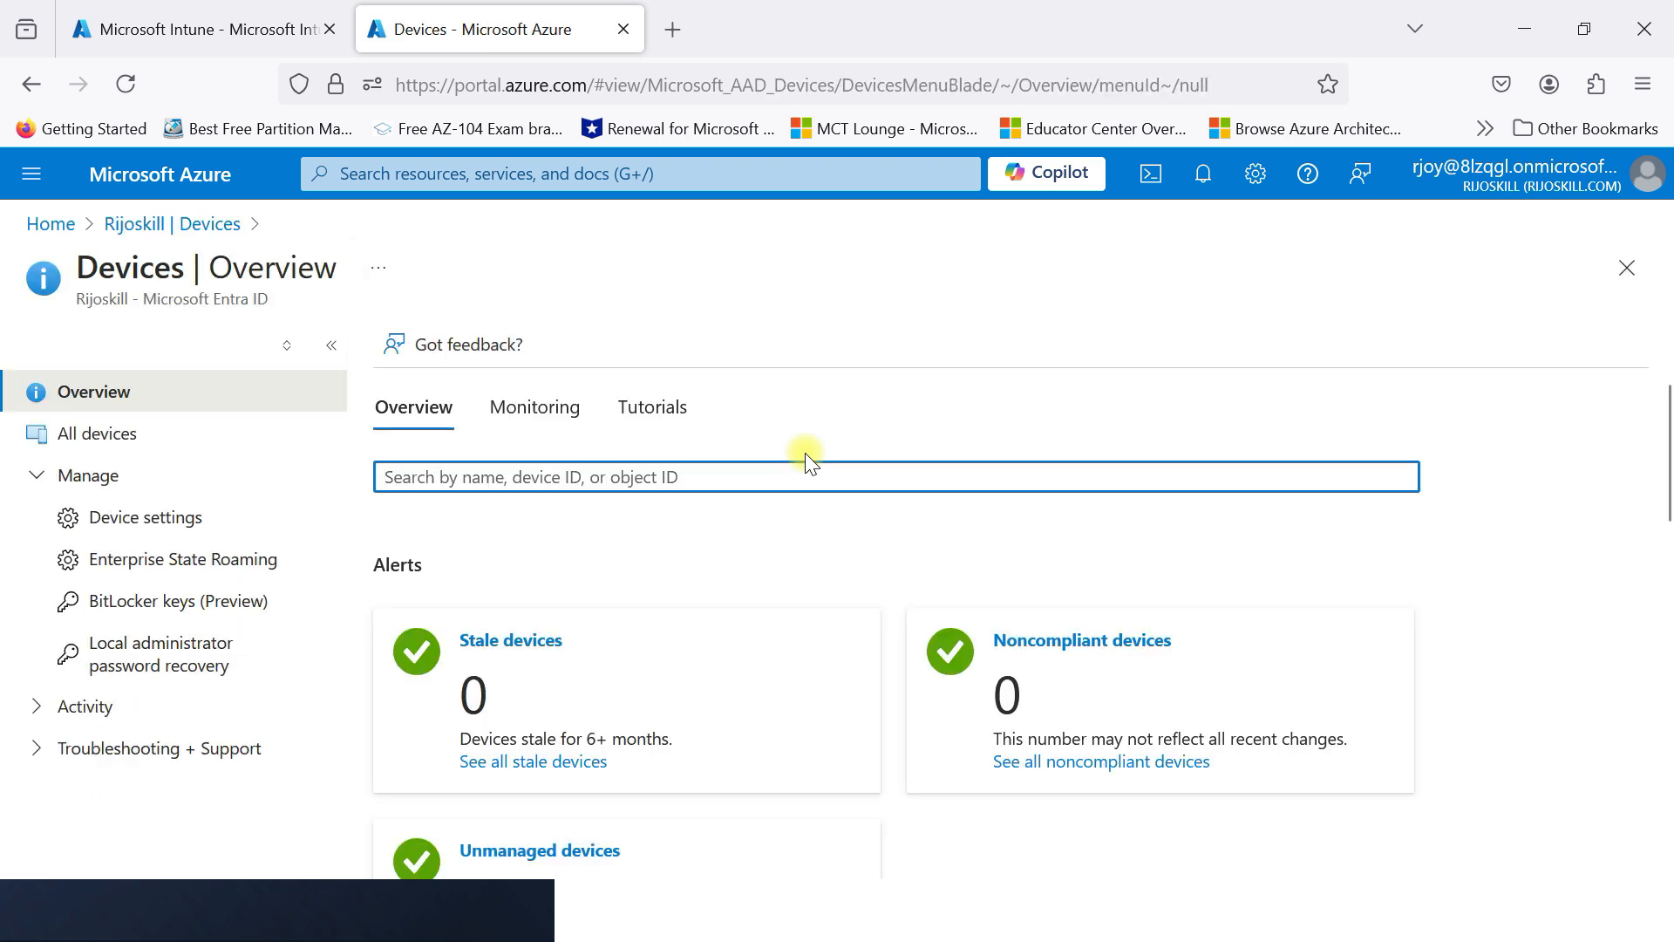
scroll(684, 452, down, 3)
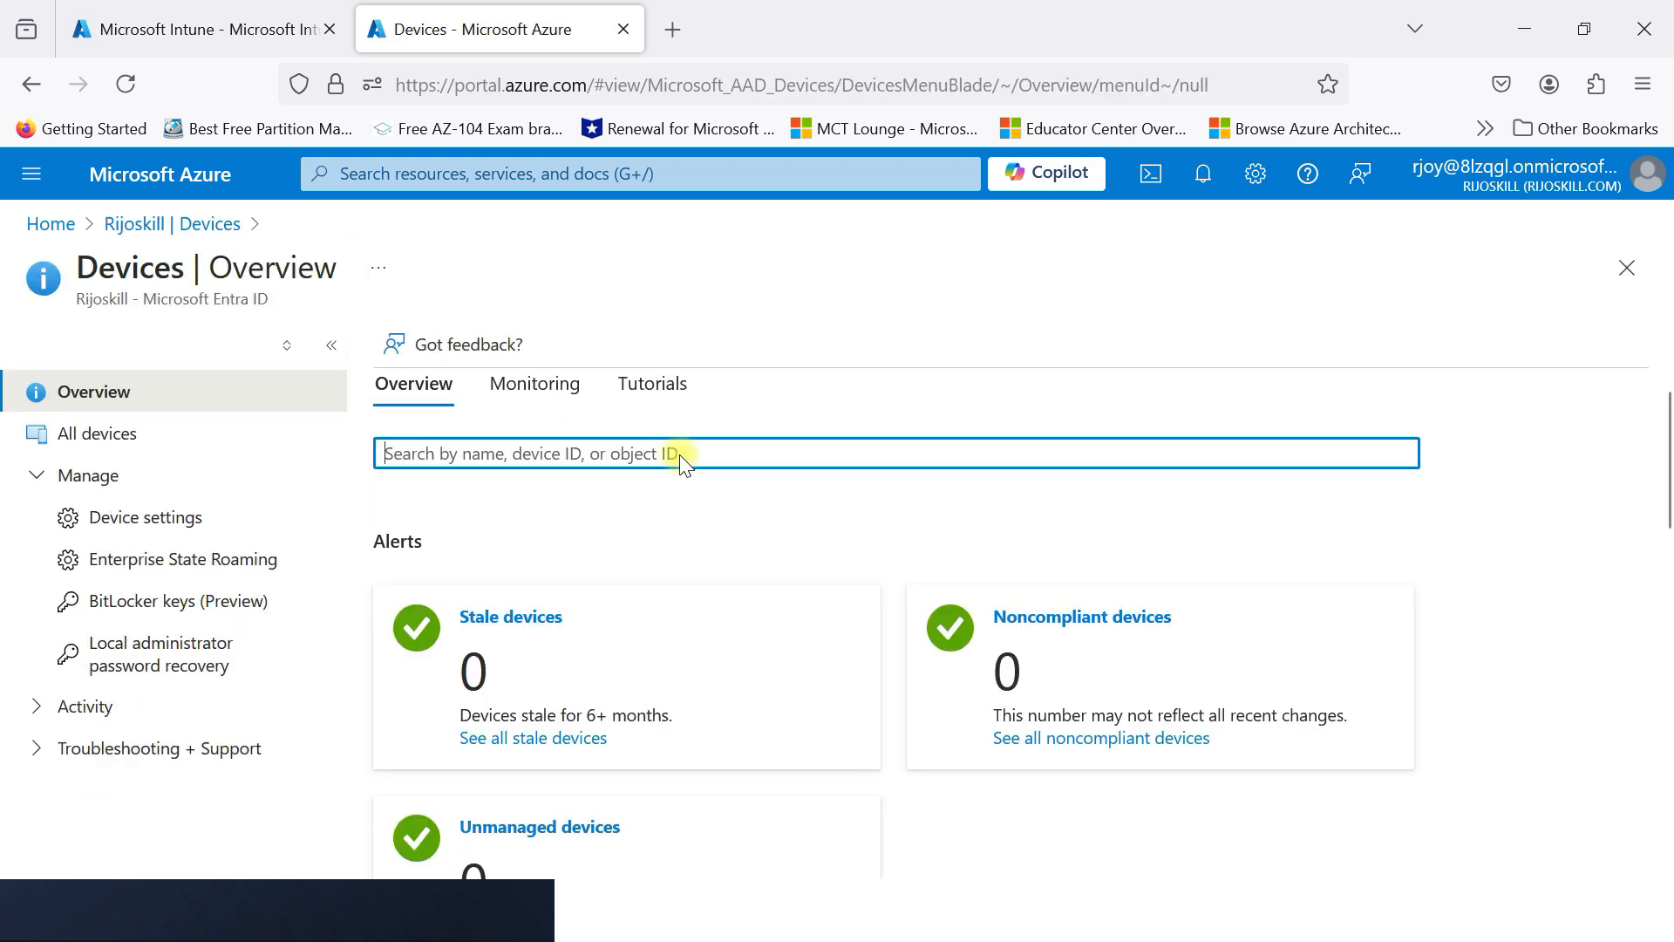
click(168, 519)
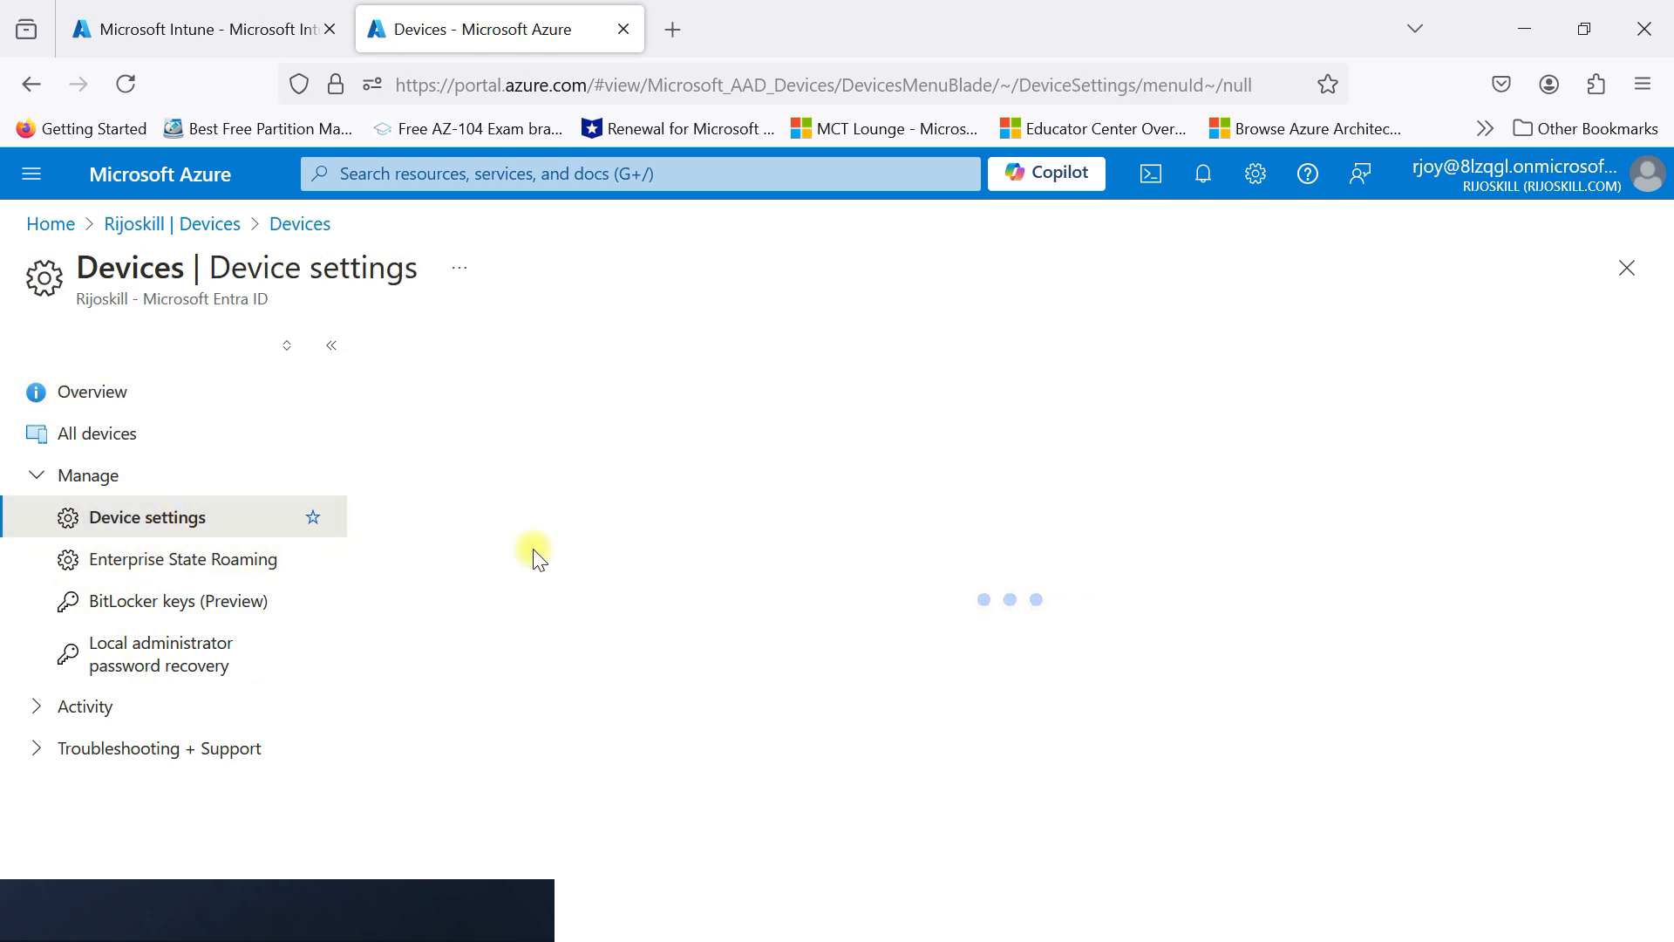
- Keep Microsoft Entra device joining limited to Selected and add the "intune users" group to the members allowed to join devices
scroll(434, 447, down, 2)
scroll(411, 455, up, 1)
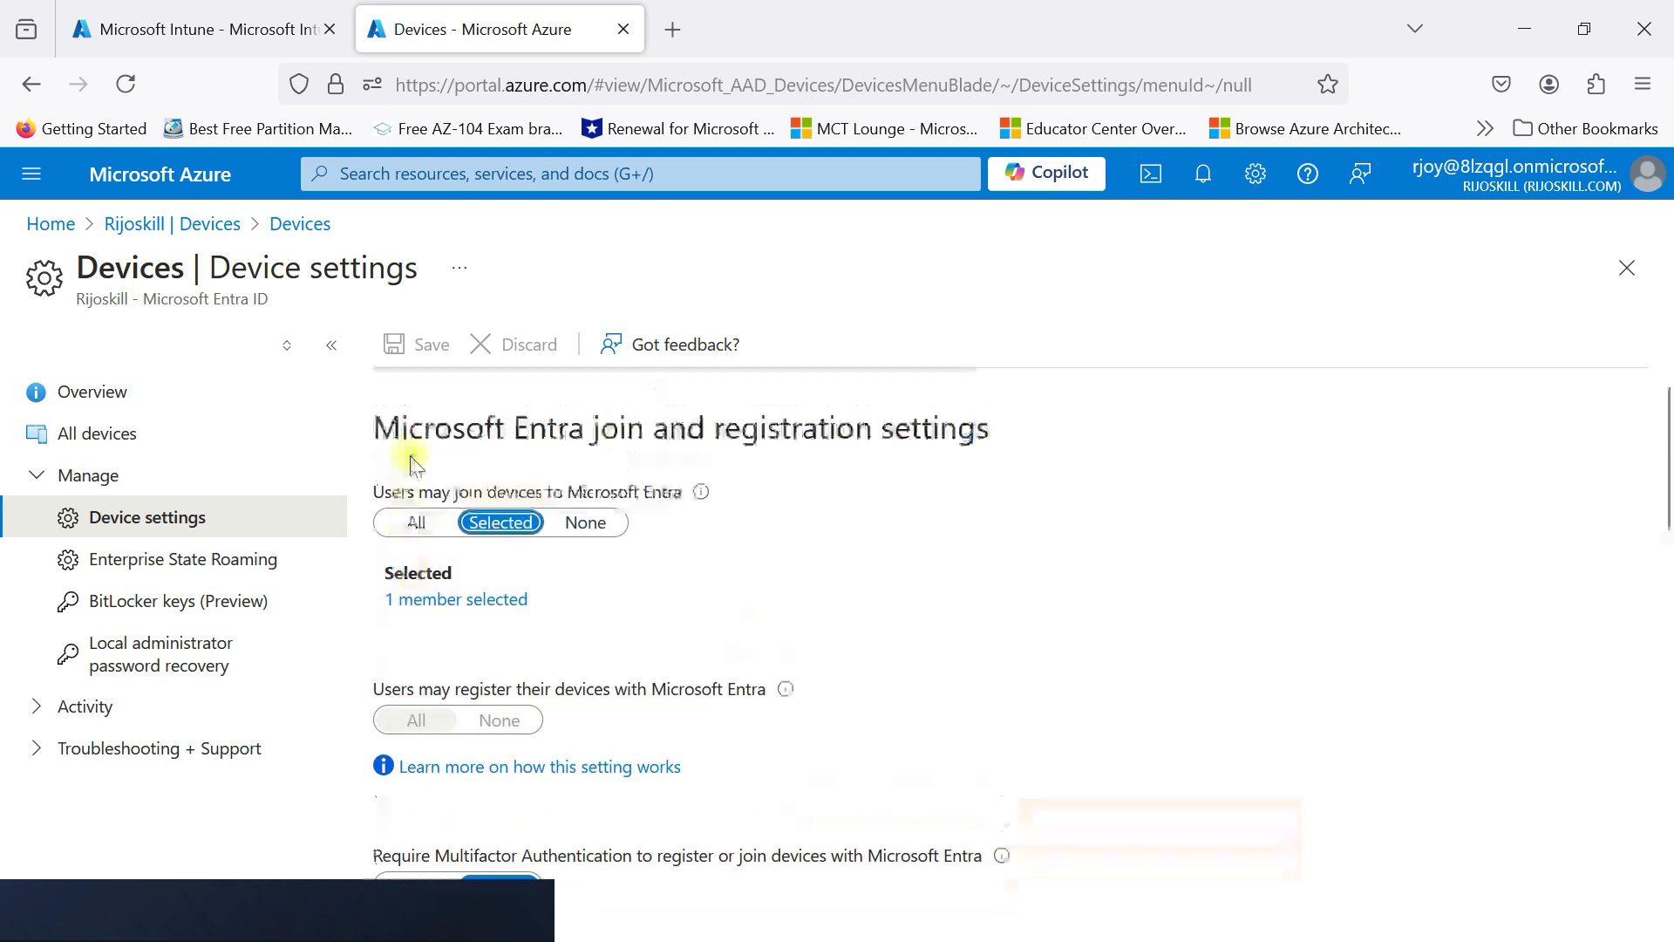
drag(374, 433, 986, 444)
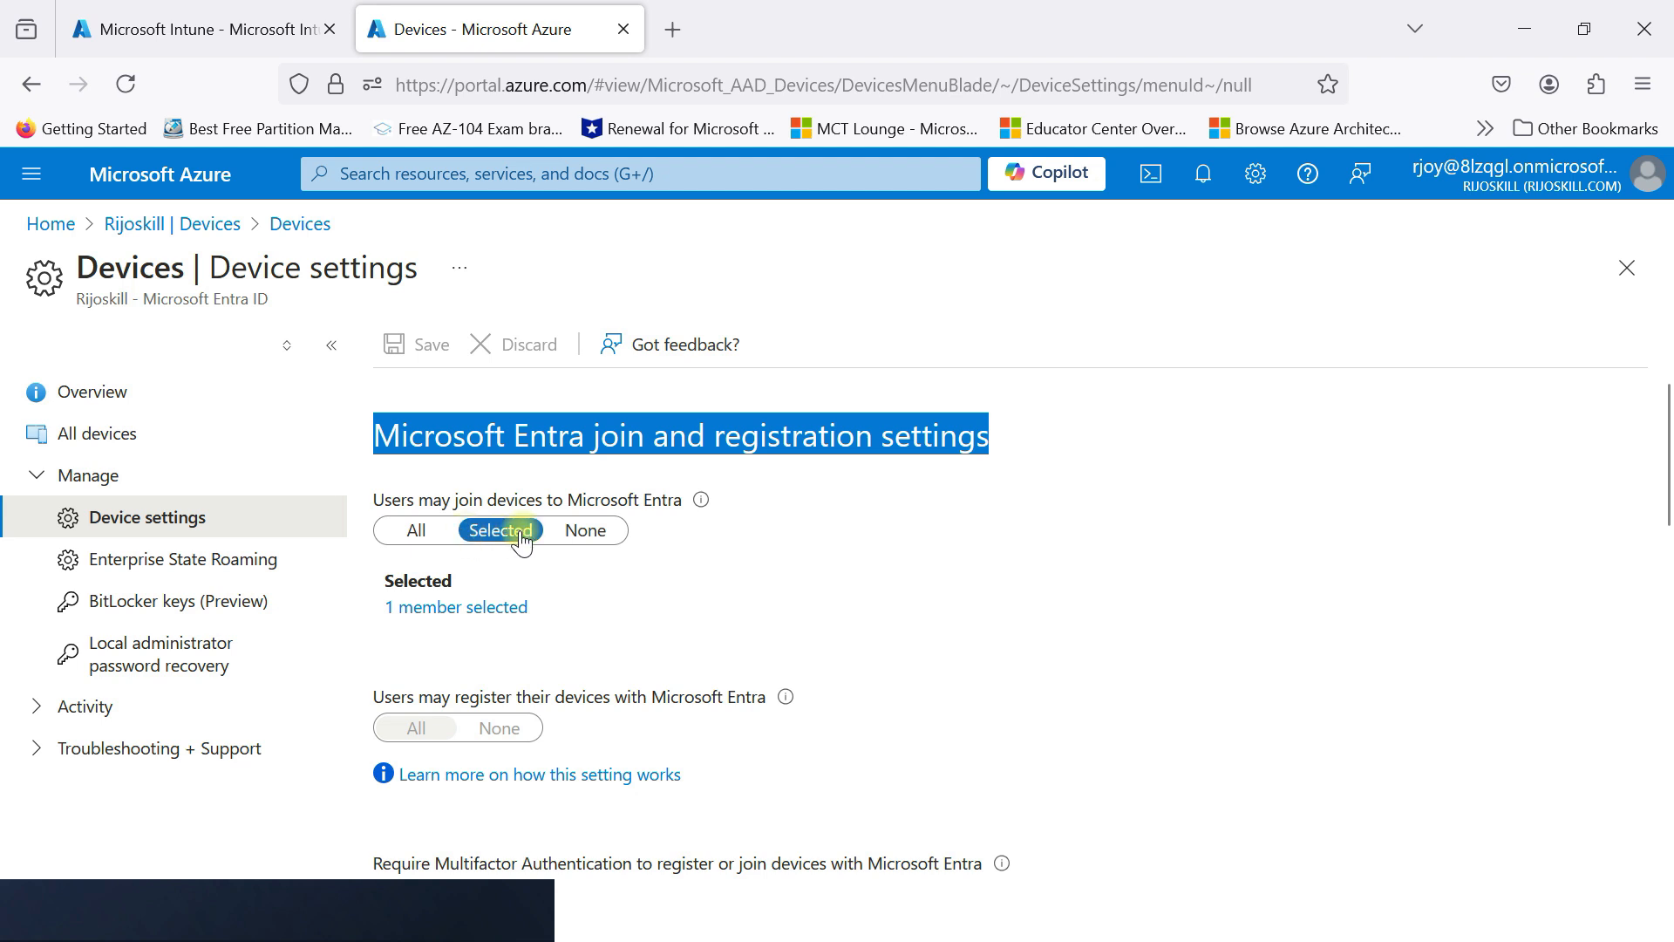
click(489, 527)
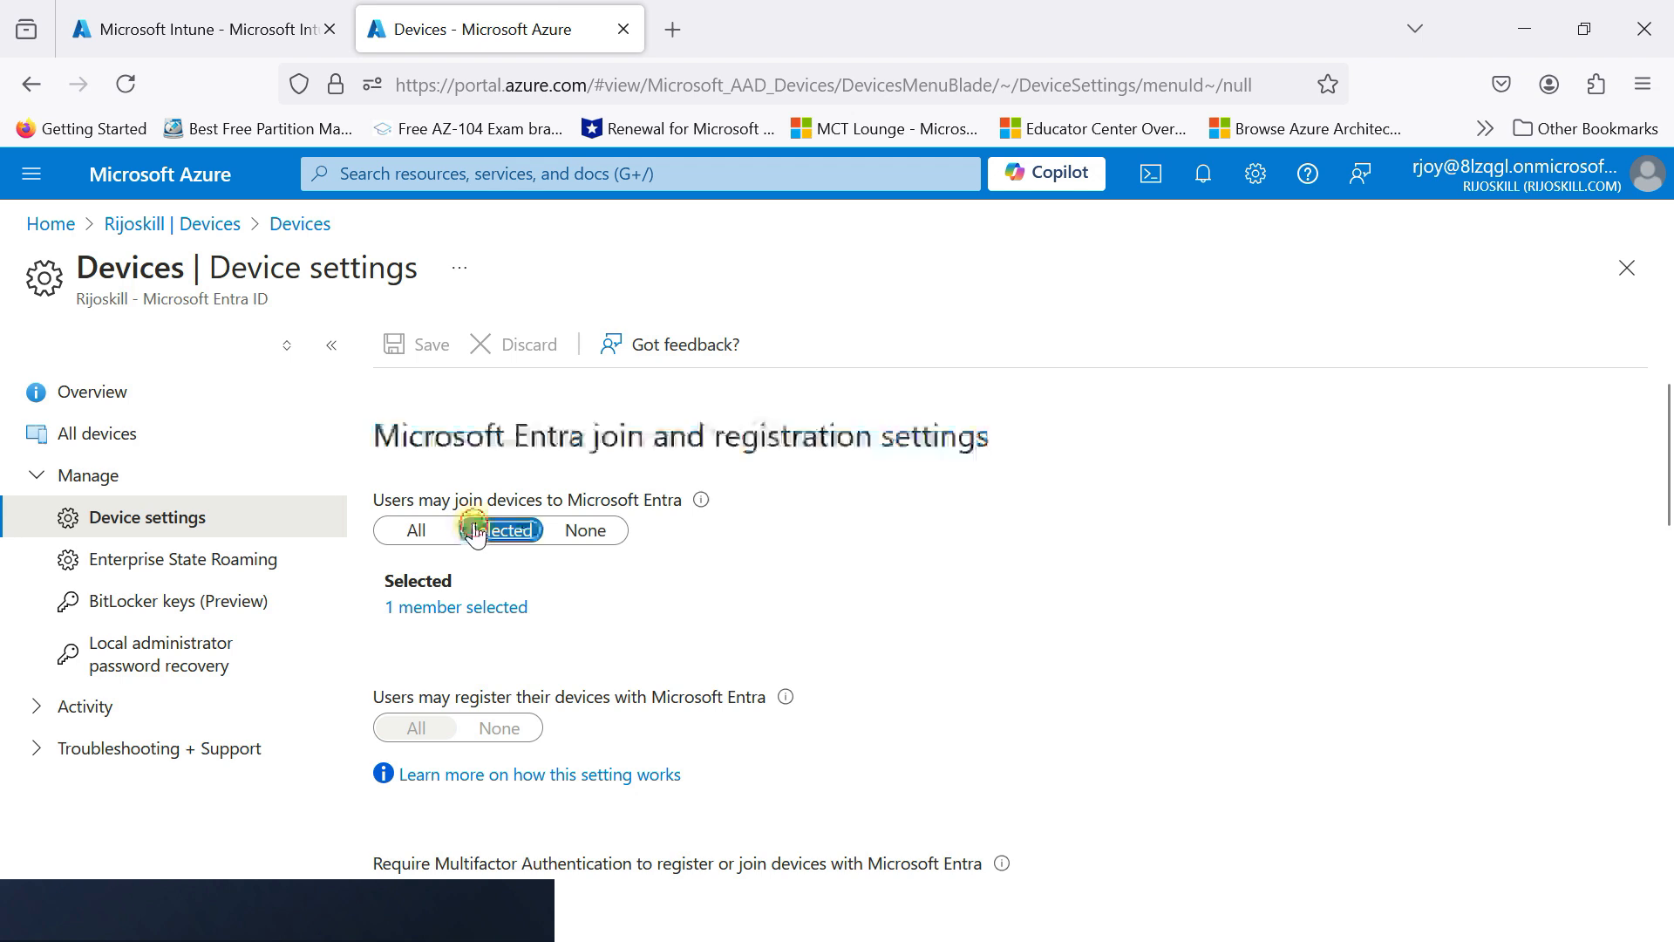
click(470, 607)
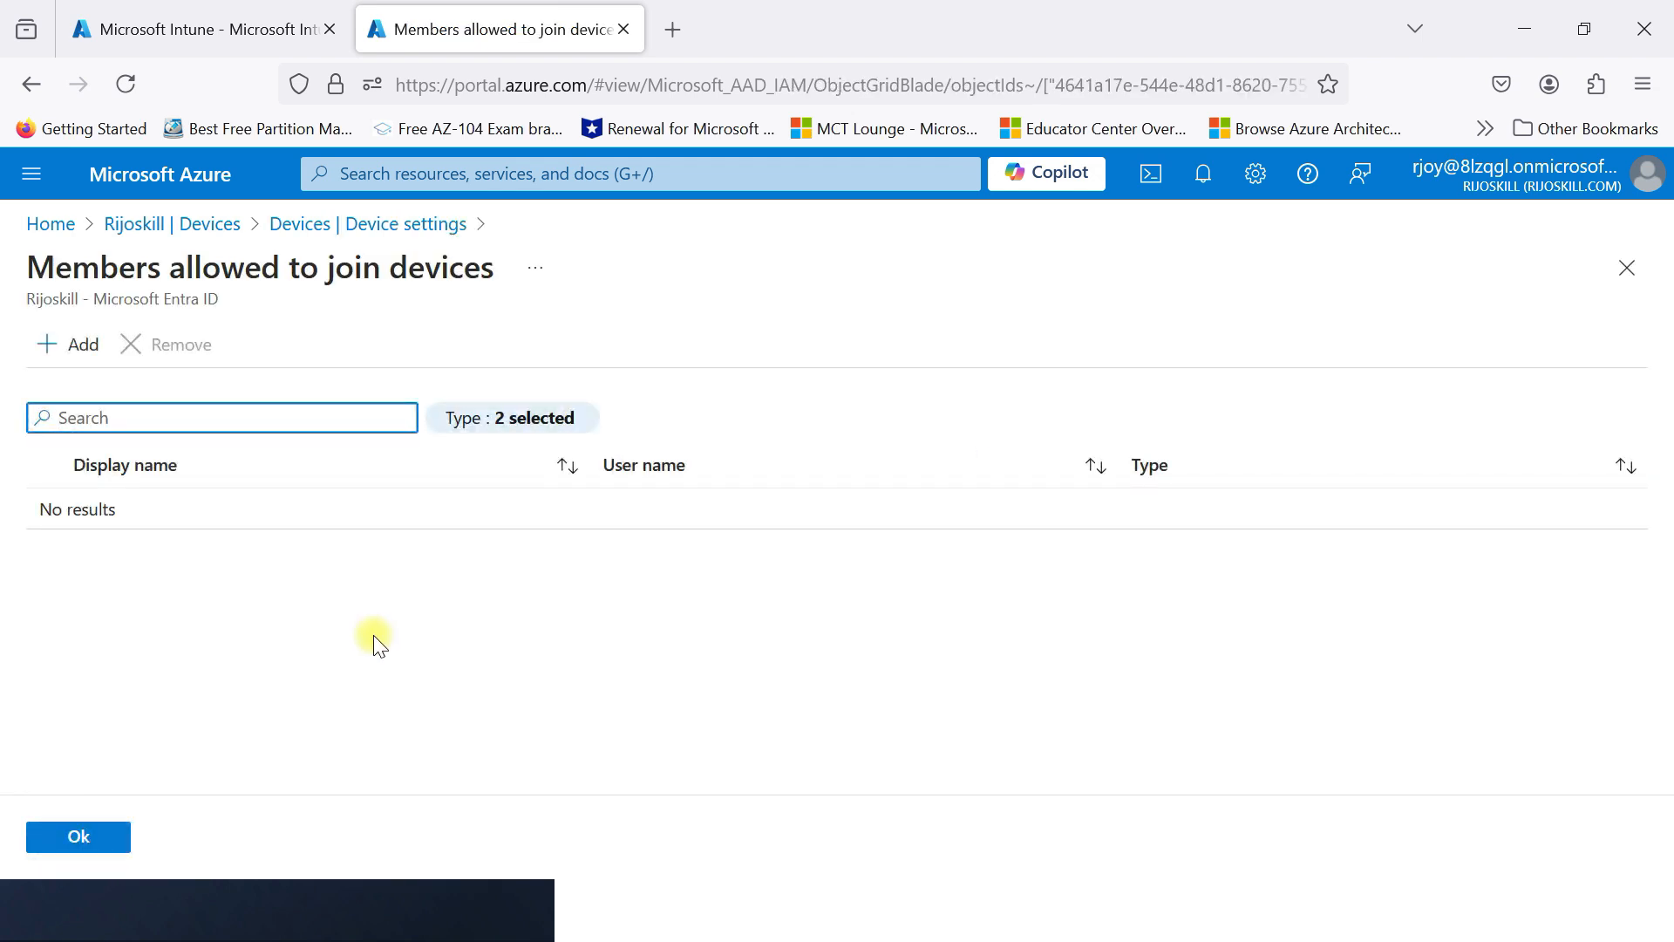
click(86, 357)
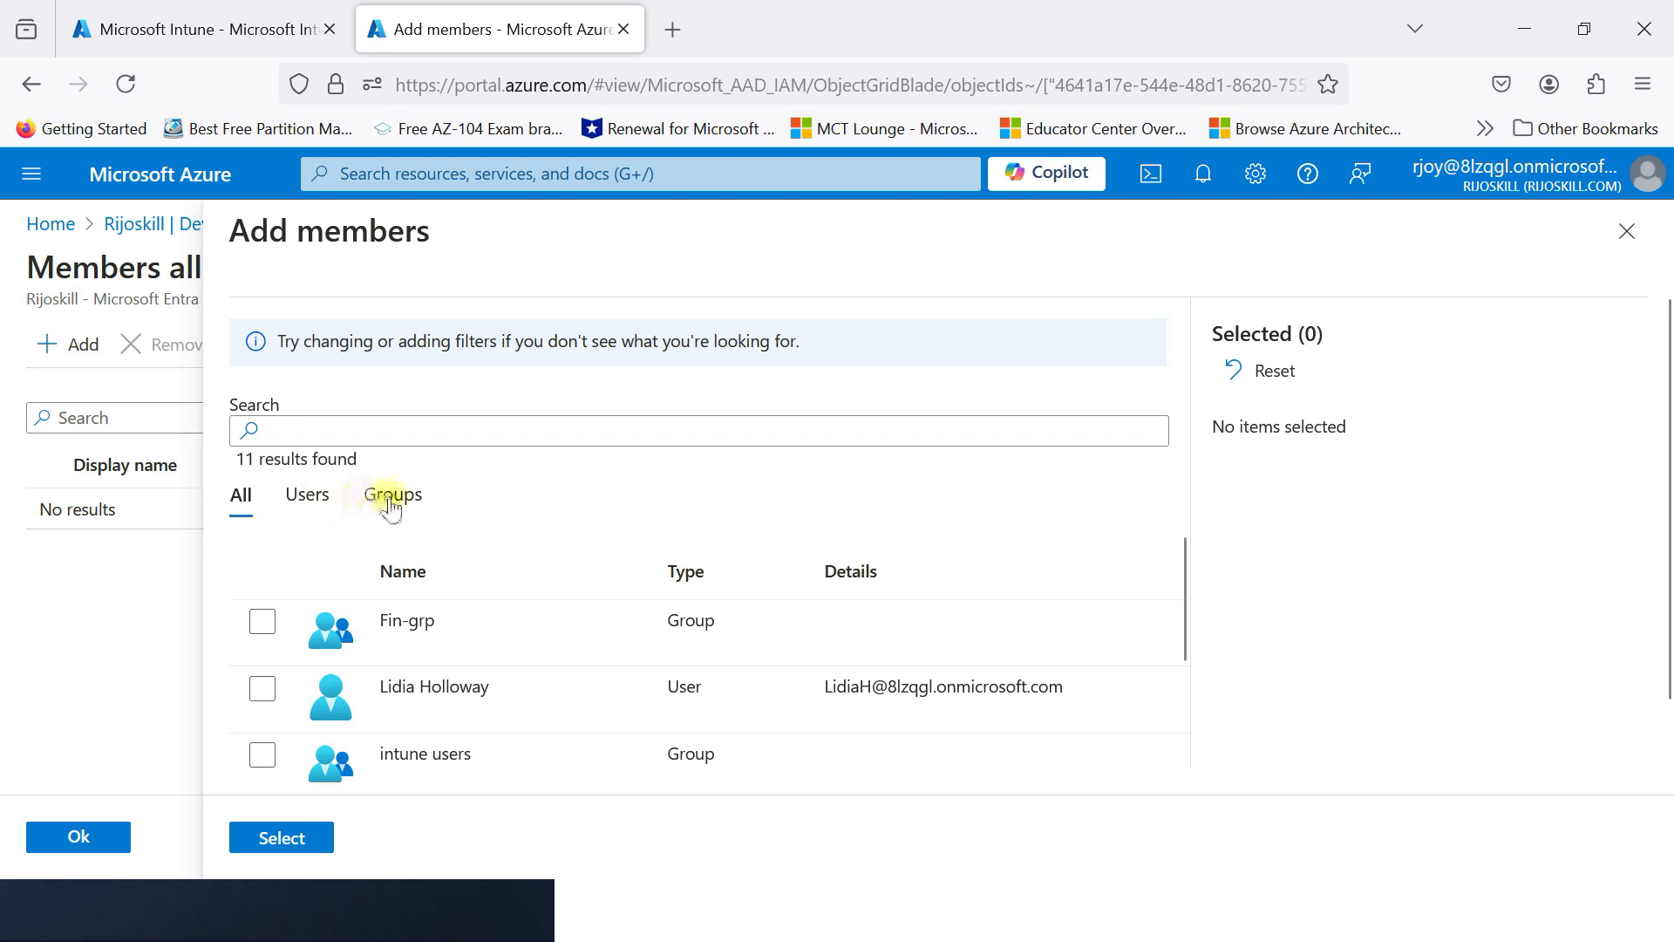
click(392, 495)
click(258, 706)
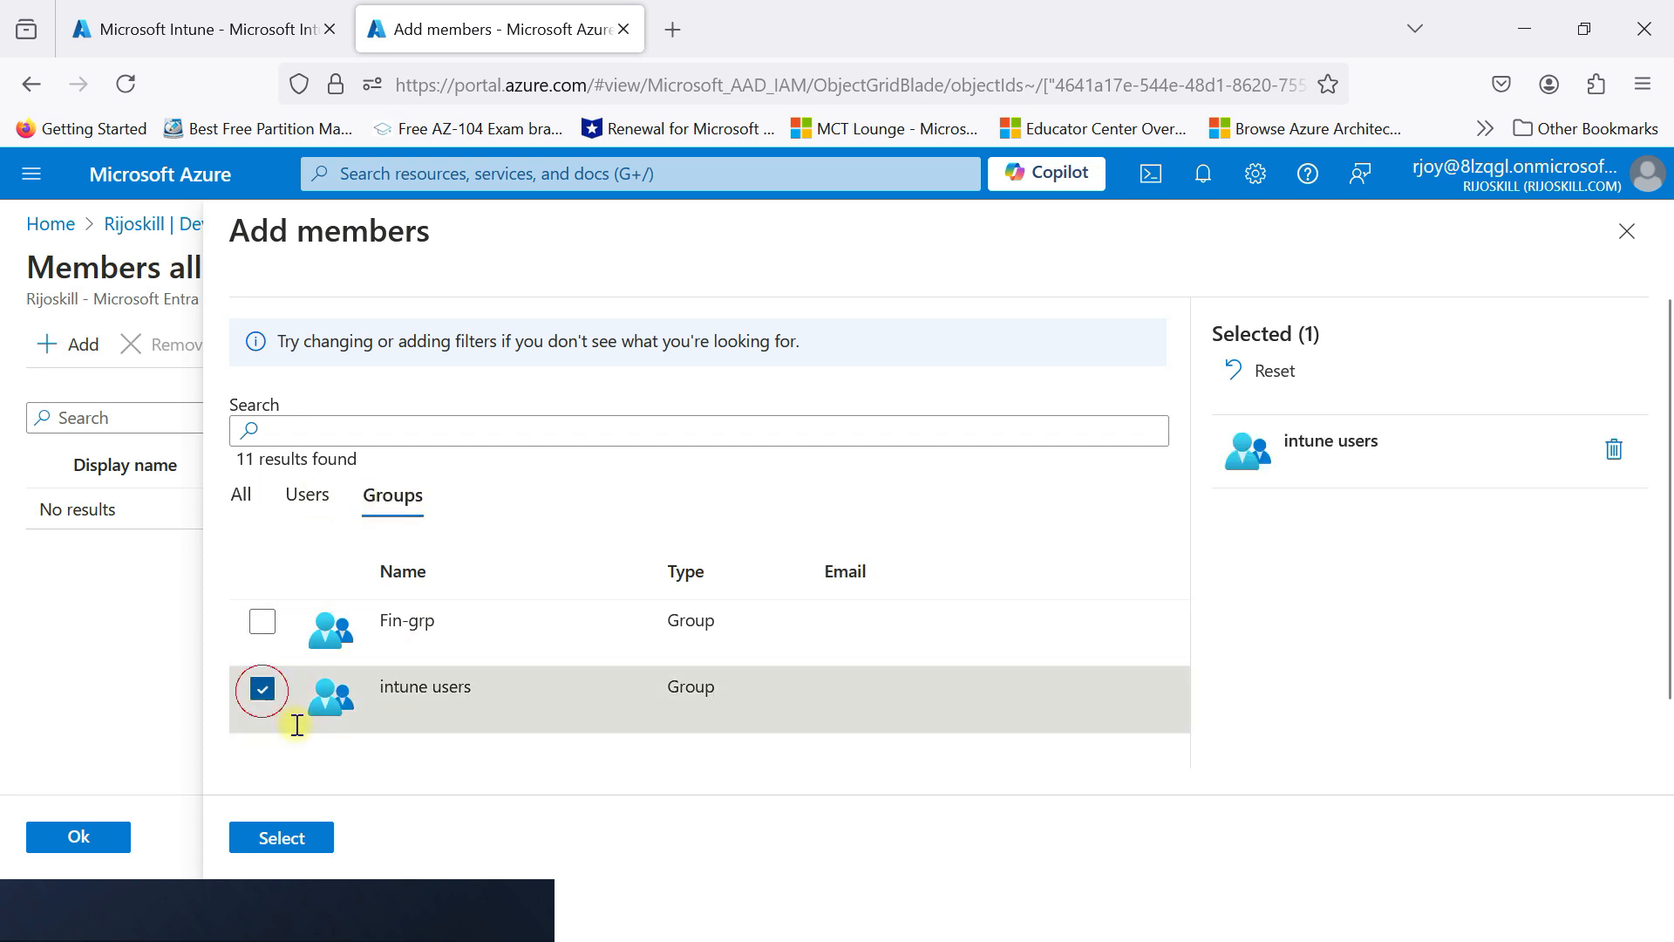
scroll(572, 709, down, 1)
click(321, 844)
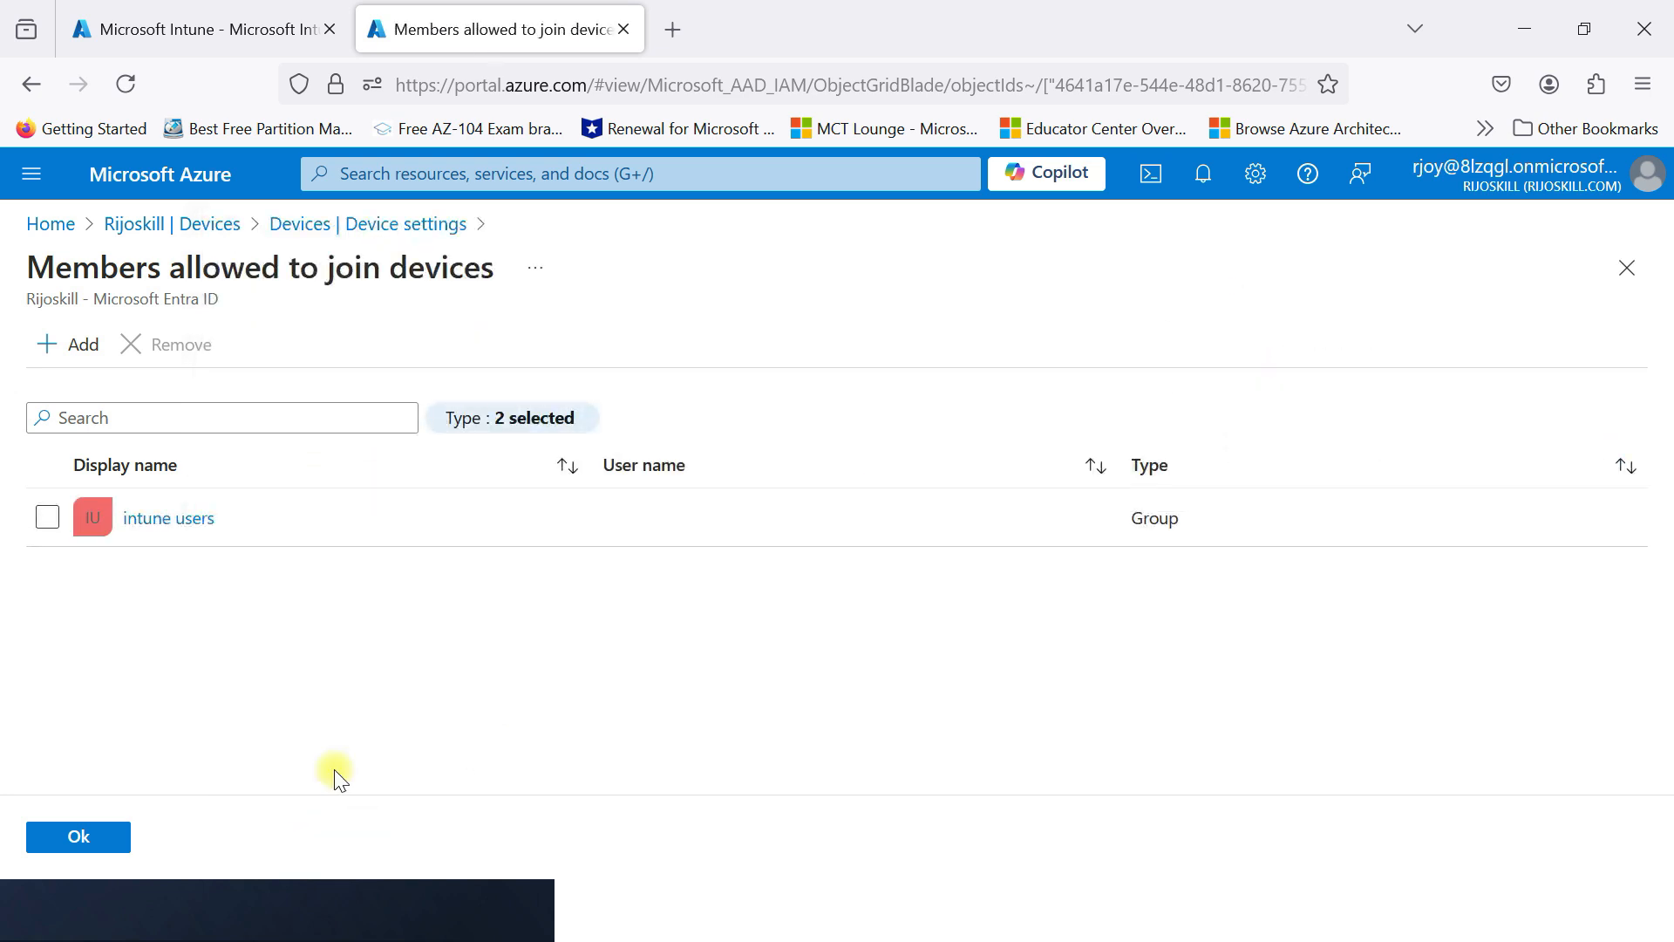
click(107, 840)
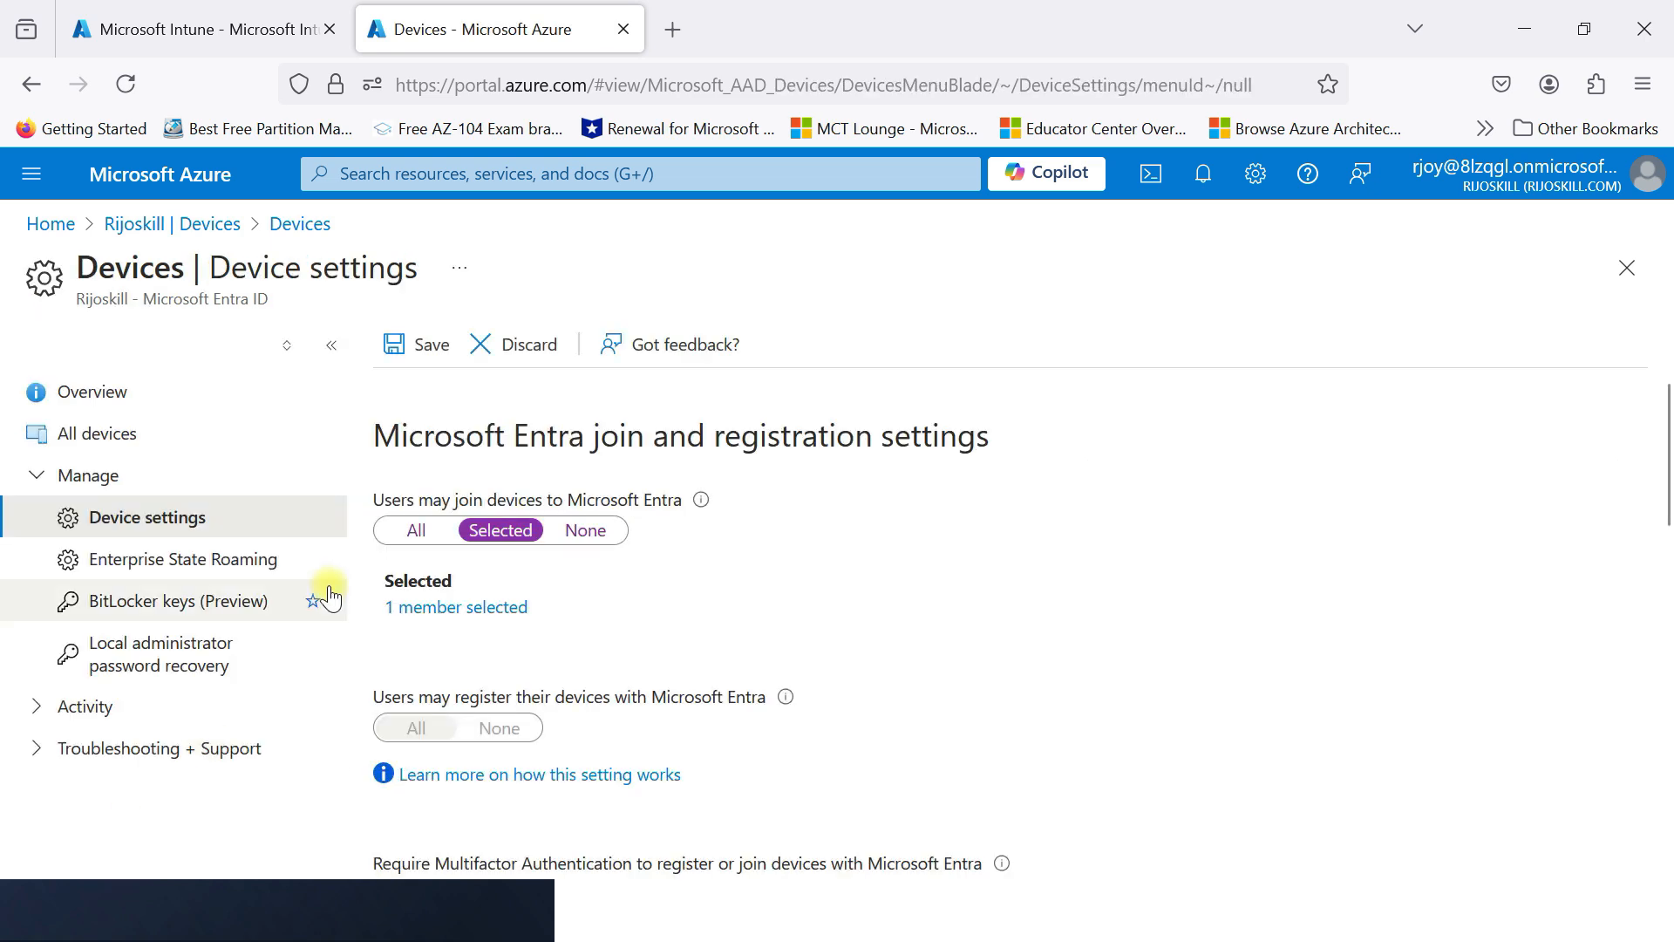
- Review the device registration, multifactor authentication, maximum devices per user, local administrator and LAPS settings
scroll(537, 569, down, 1)
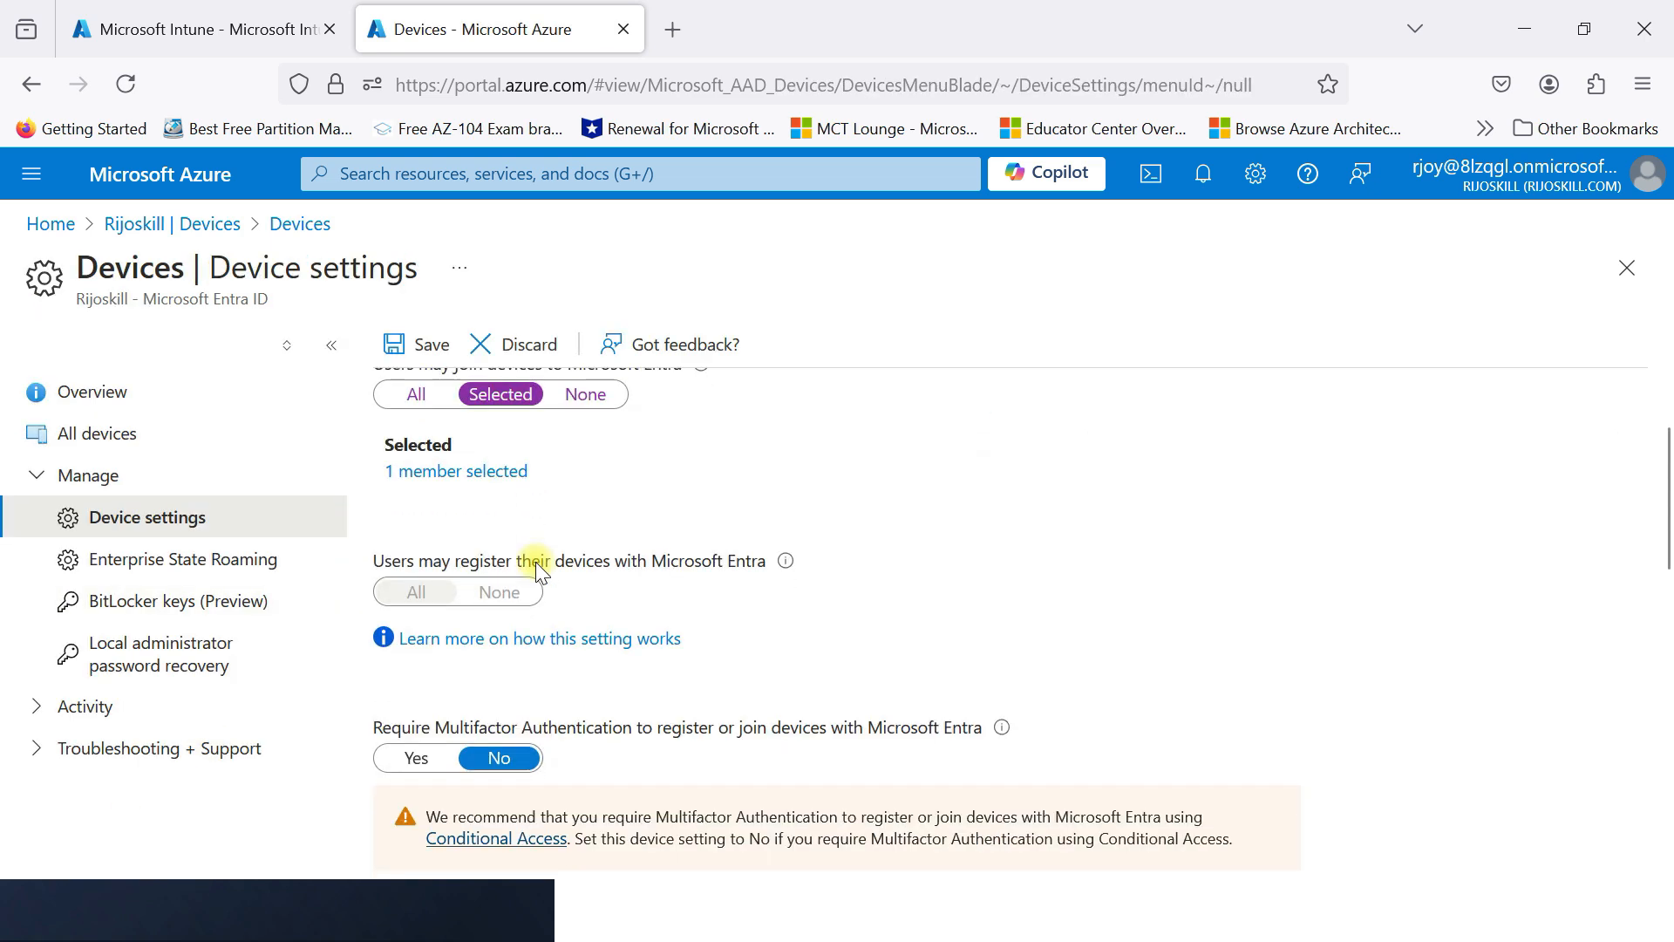
scroll(538, 568, up, 1)
scroll(538, 569, down, 1)
scroll(538, 568, down, 1)
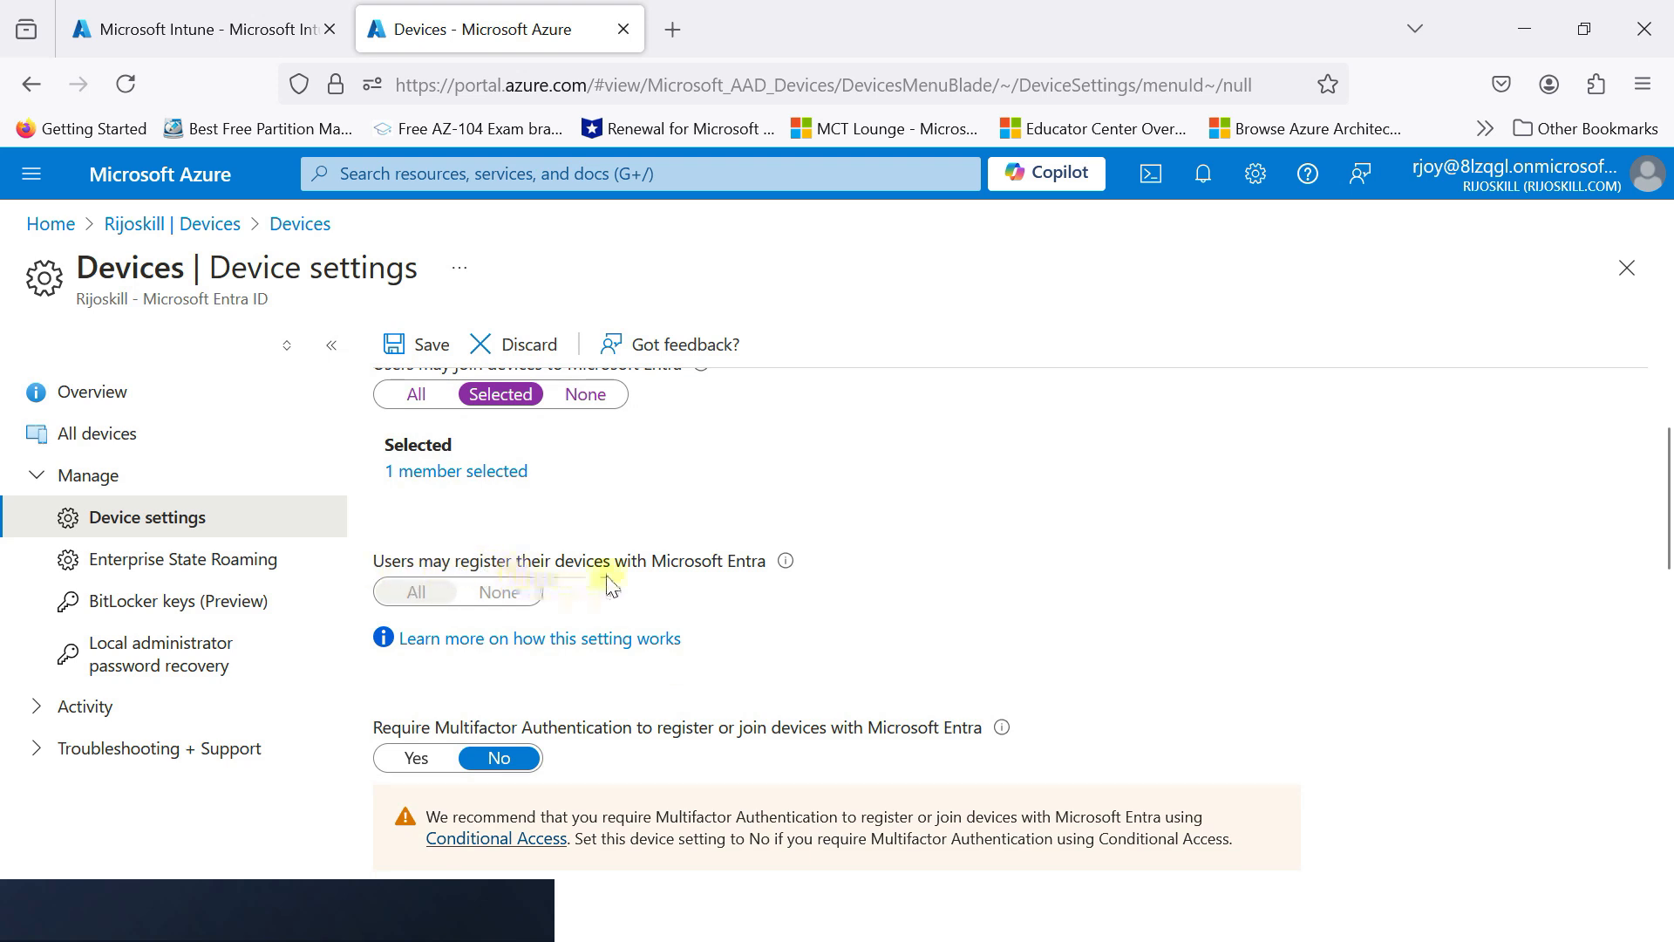
scroll(730, 565, down, 1)
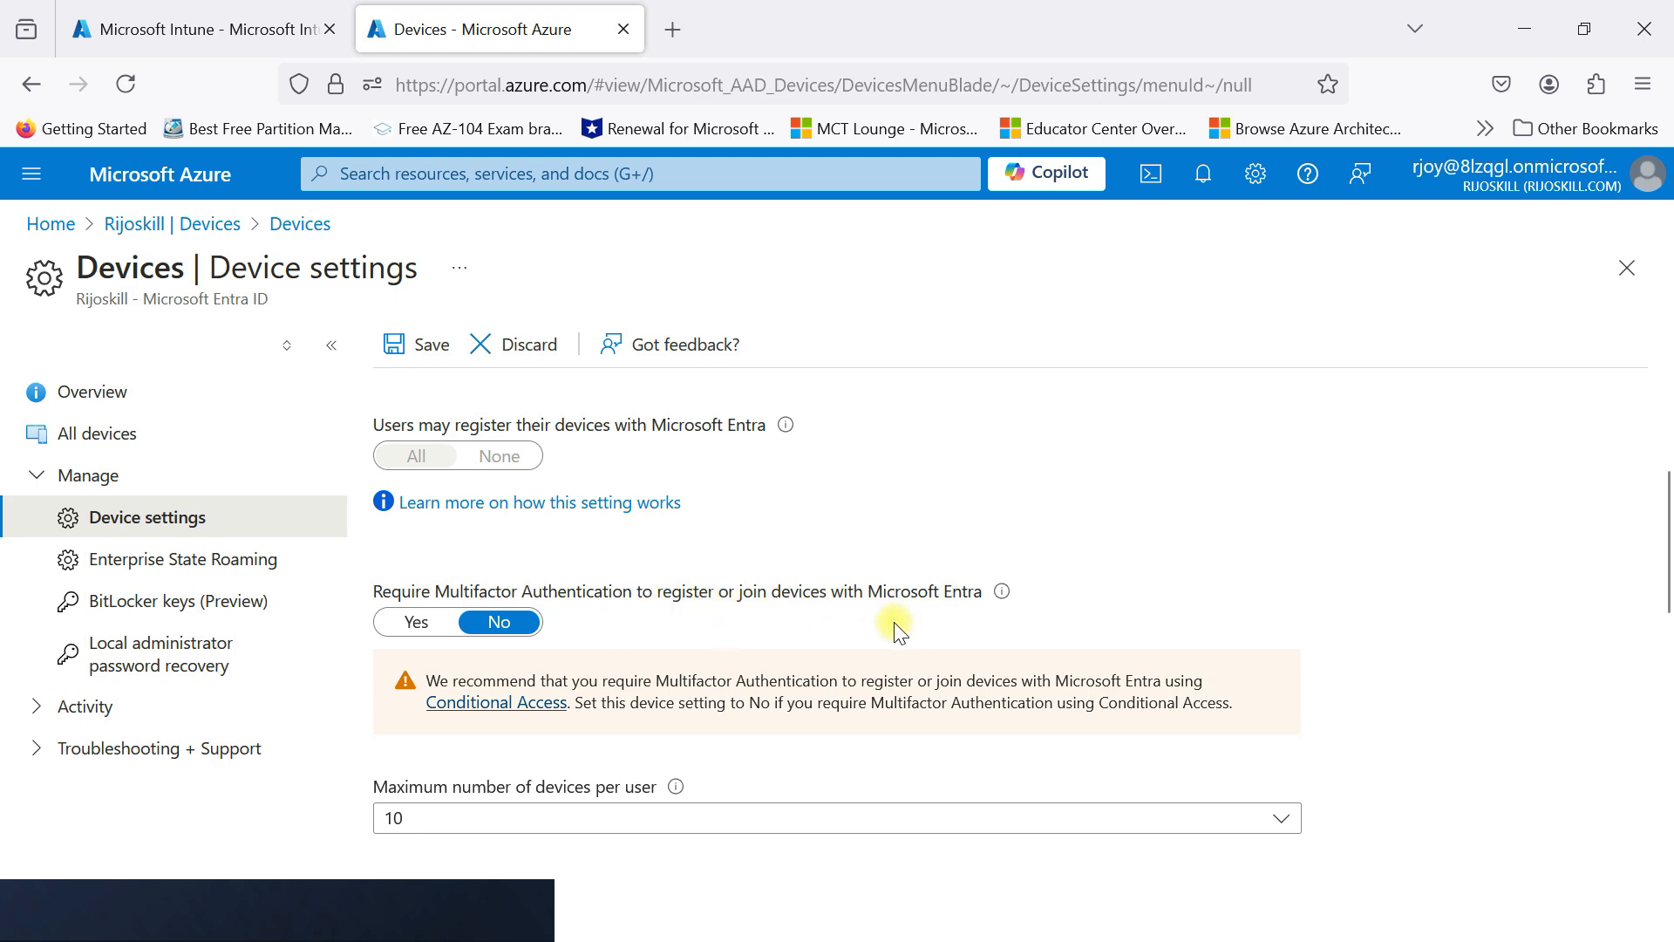
scroll(745, 634, down, 1)
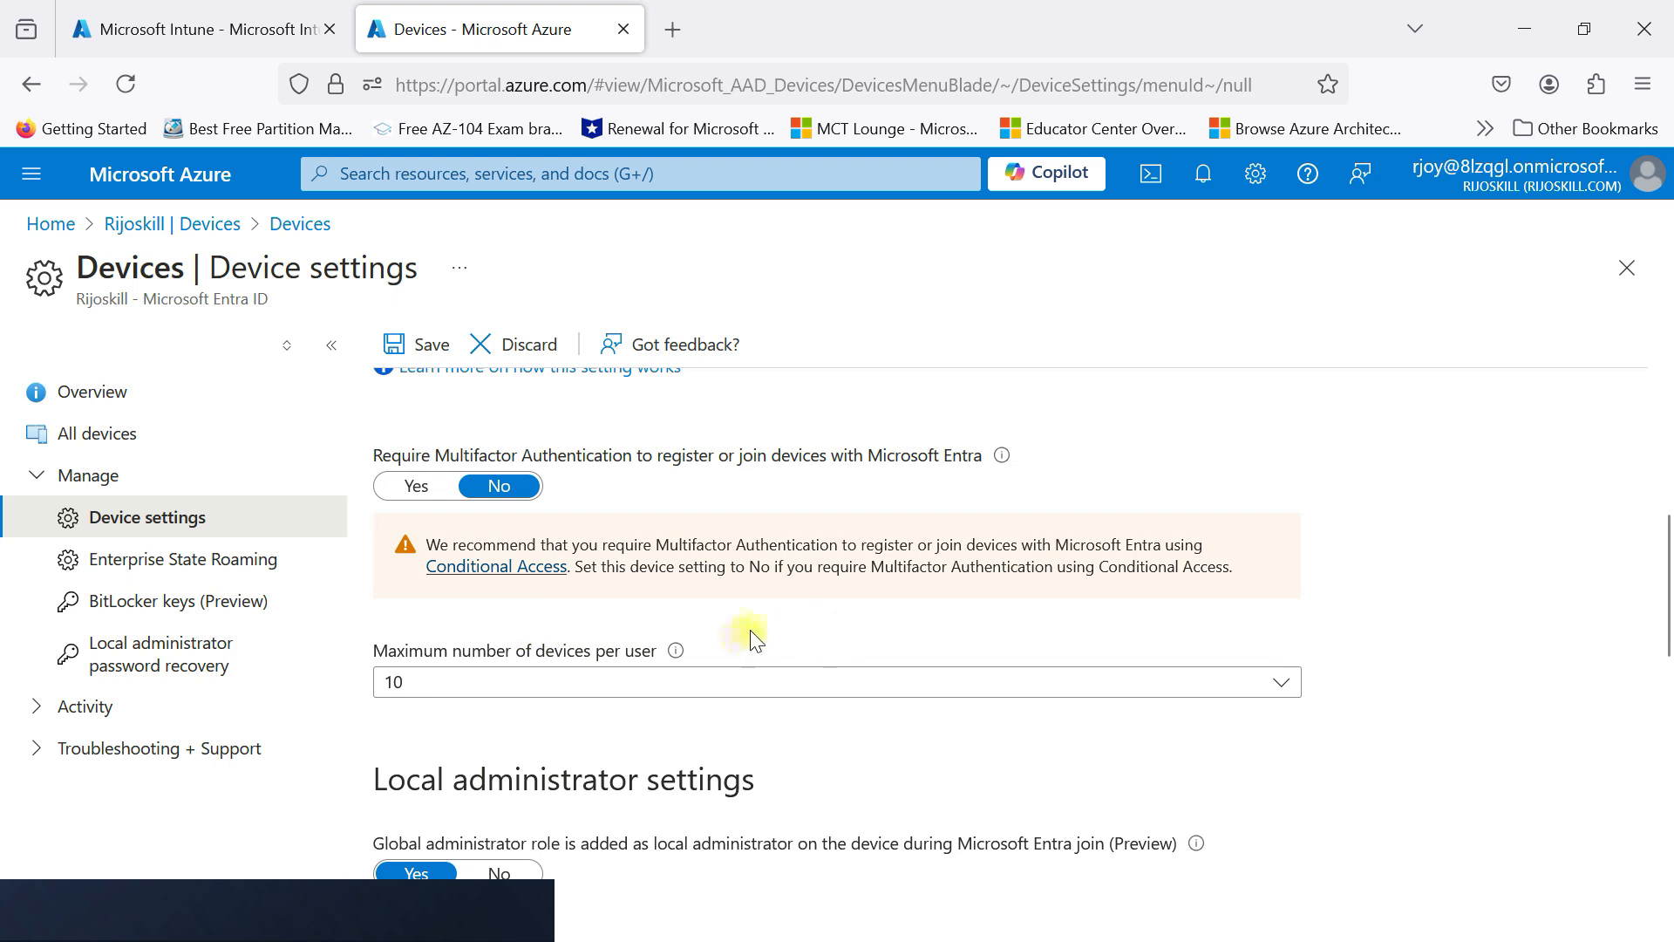
scroll(752, 630, down, 1)
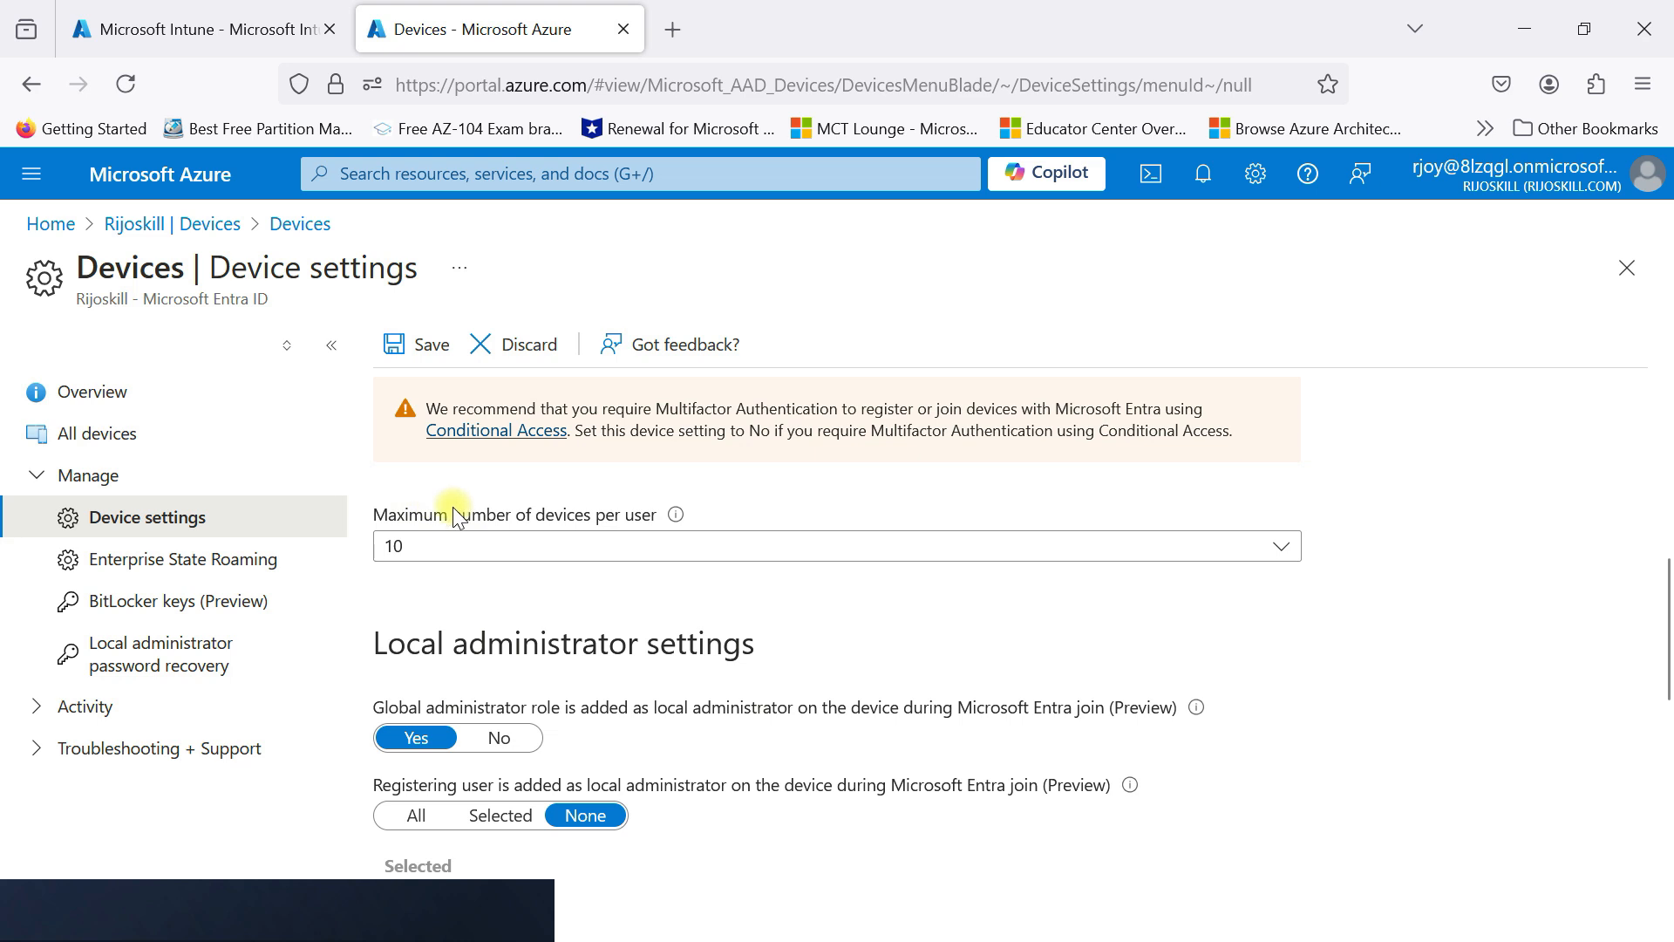
click(620, 562)
click(617, 554)
scroll(602, 645, down, 2)
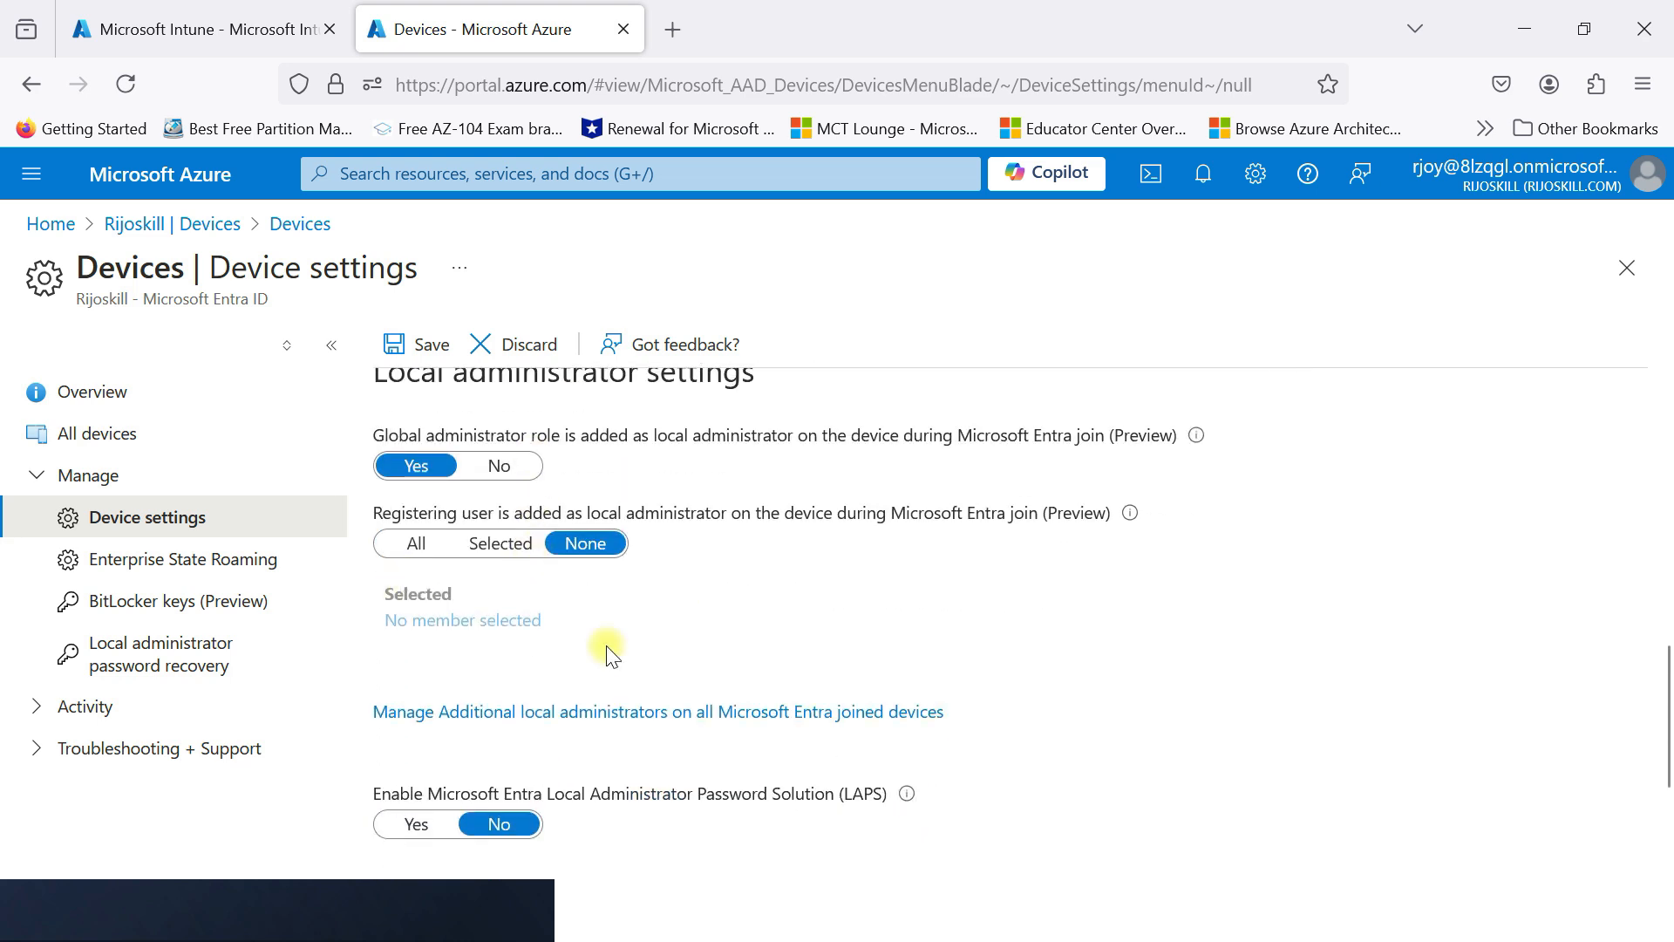
scroll(573, 630, up, 1)
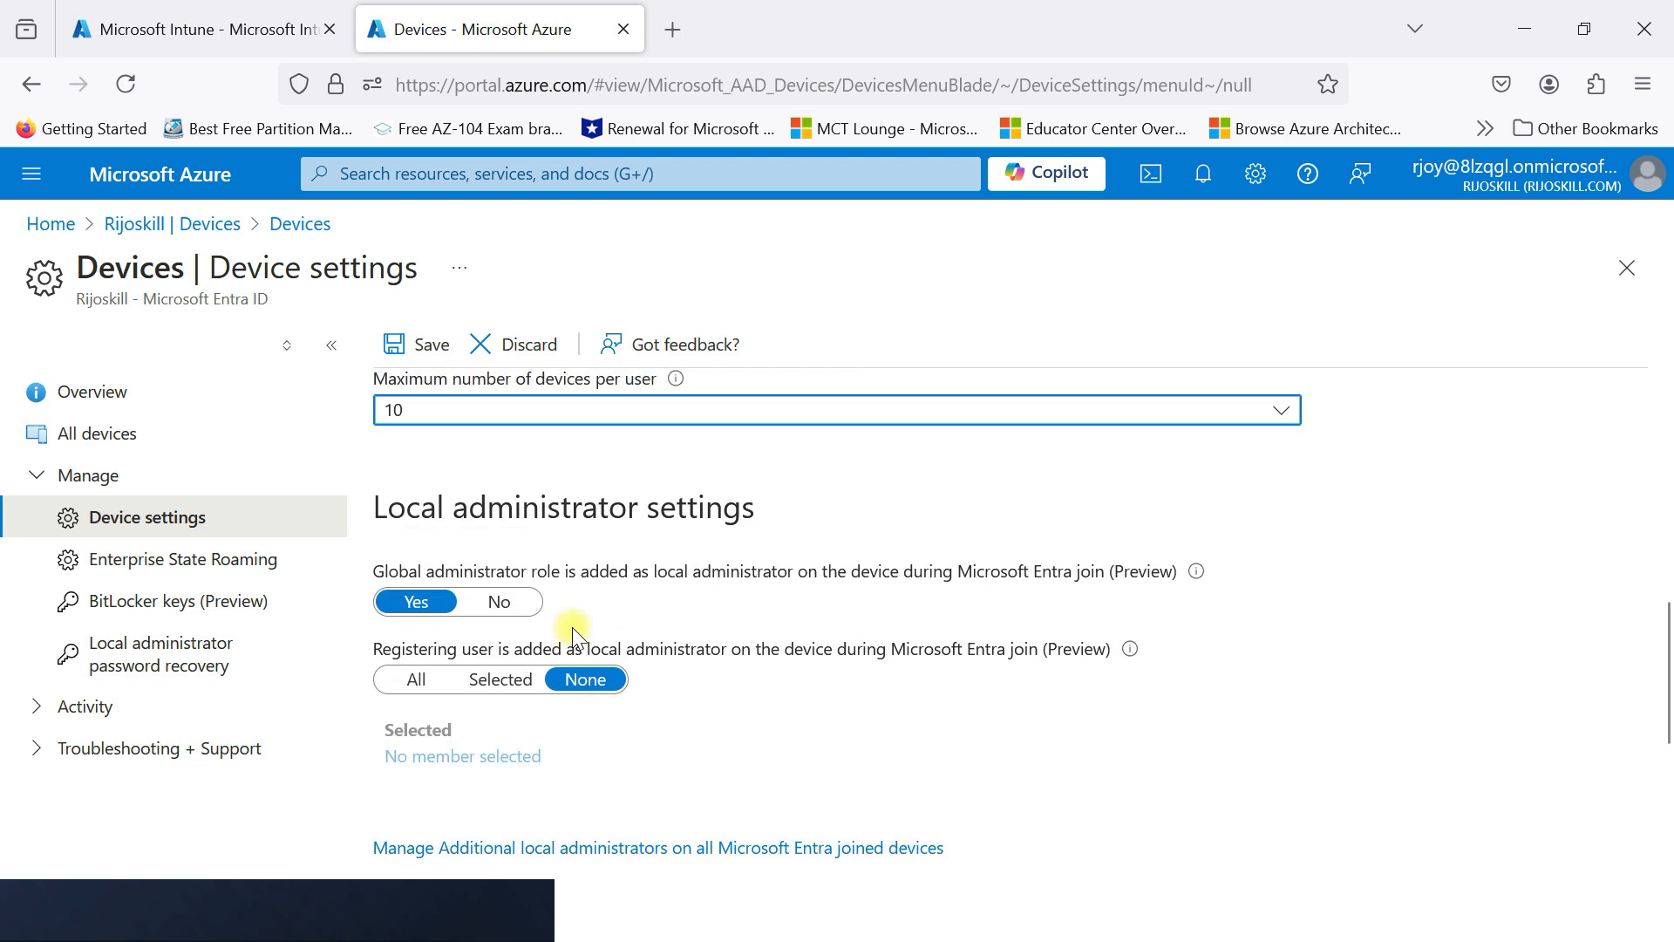
scroll(621, 586, down, 1)
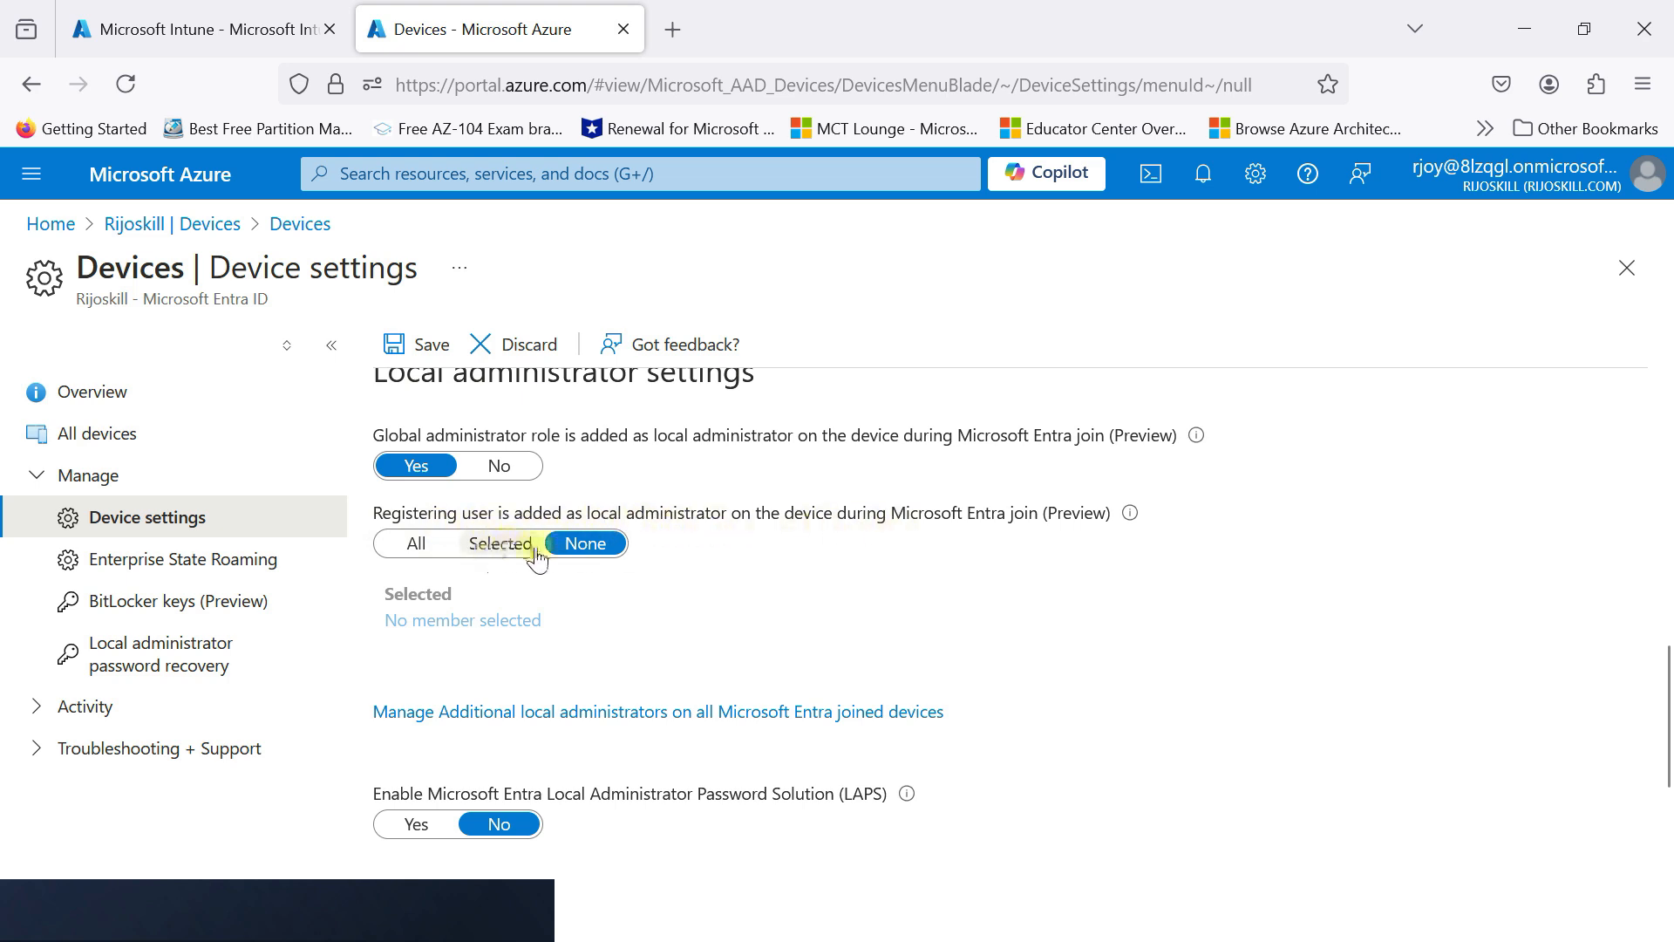
scroll(578, 616, down, 1)
scroll(581, 617, down, 1)
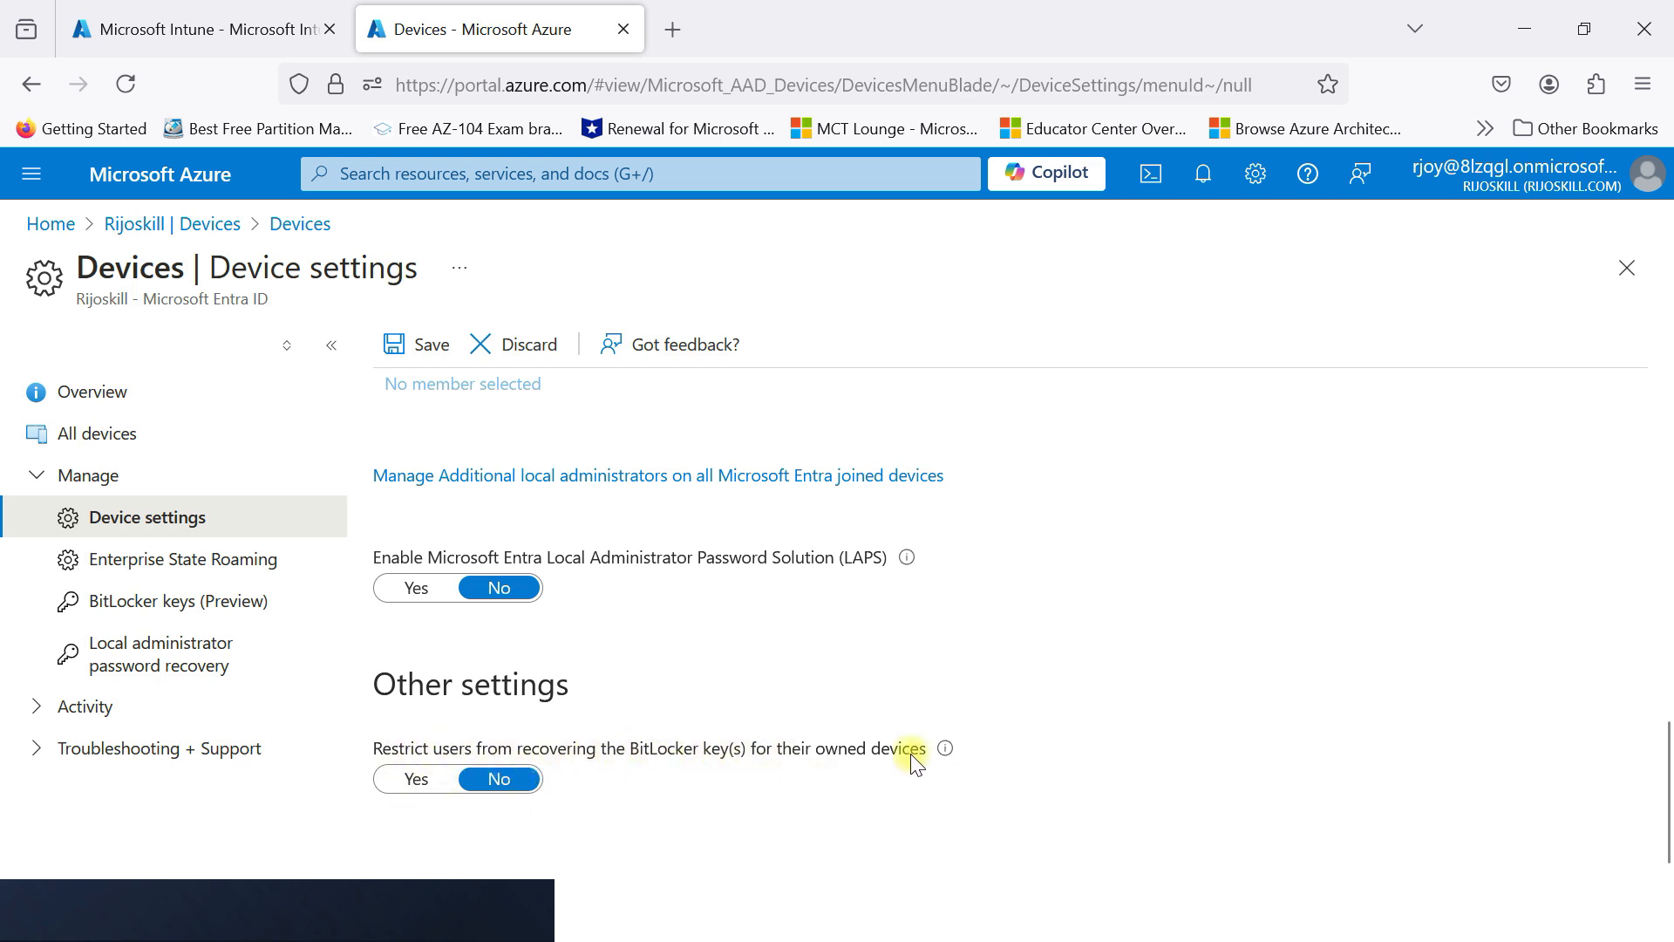
- Set the restriction on users recovering BitLocker keys for their owned devices to Yes, and save the device settings
click(416, 778)
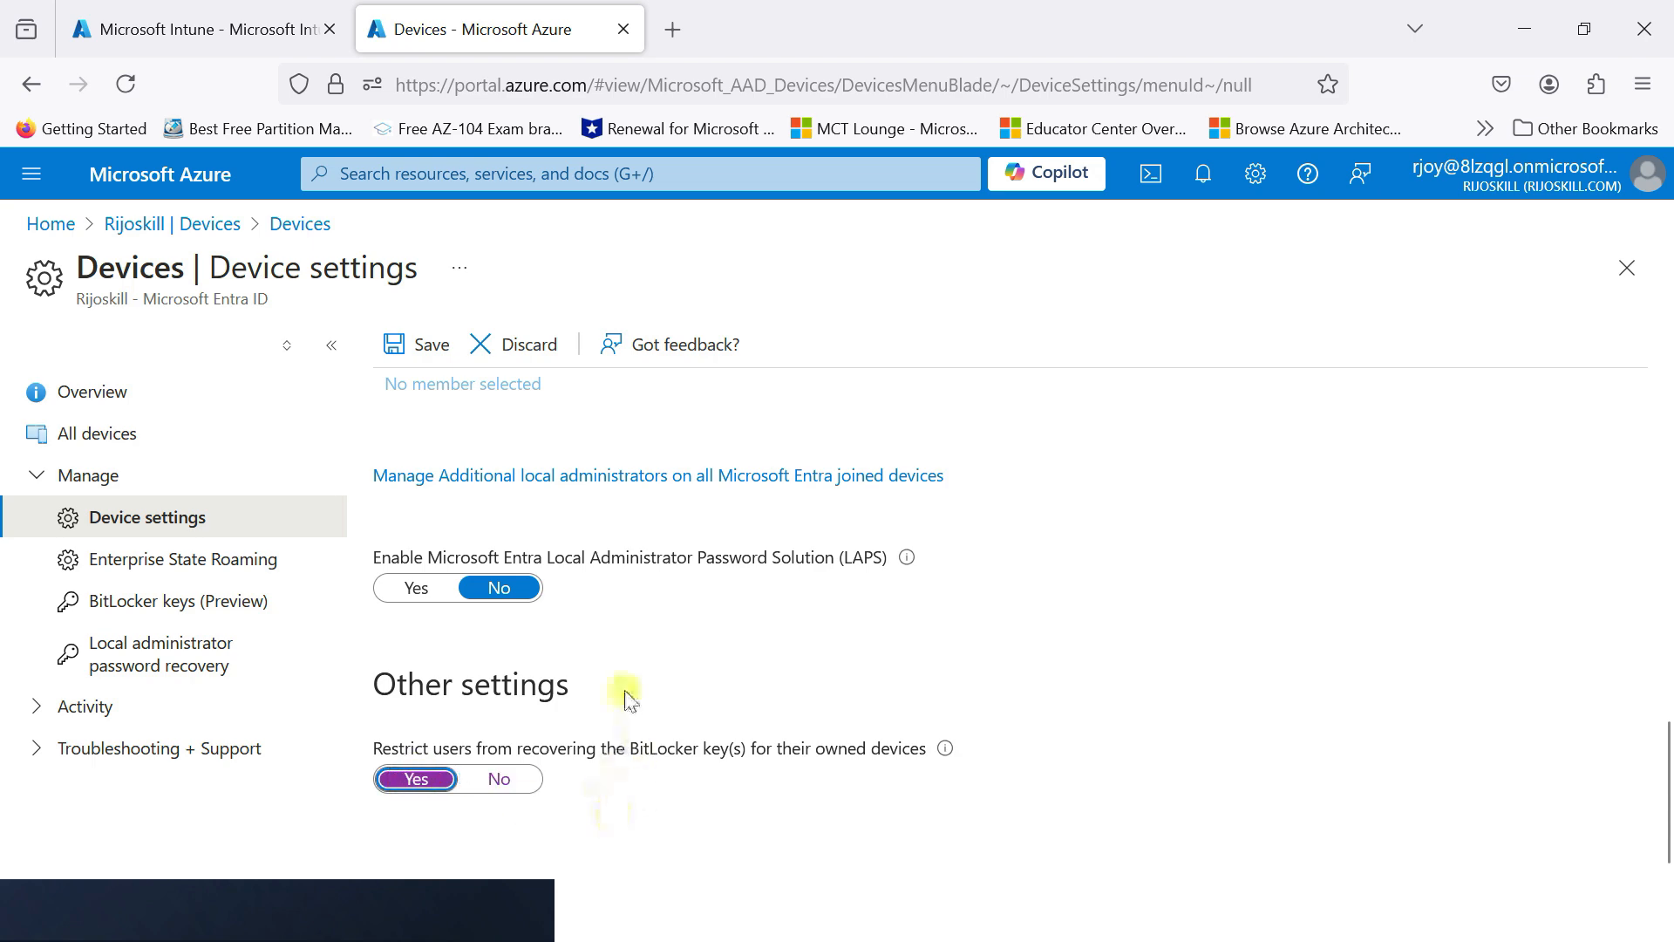
scroll(634, 688, up, 5)
scroll(636, 662, up, 4)
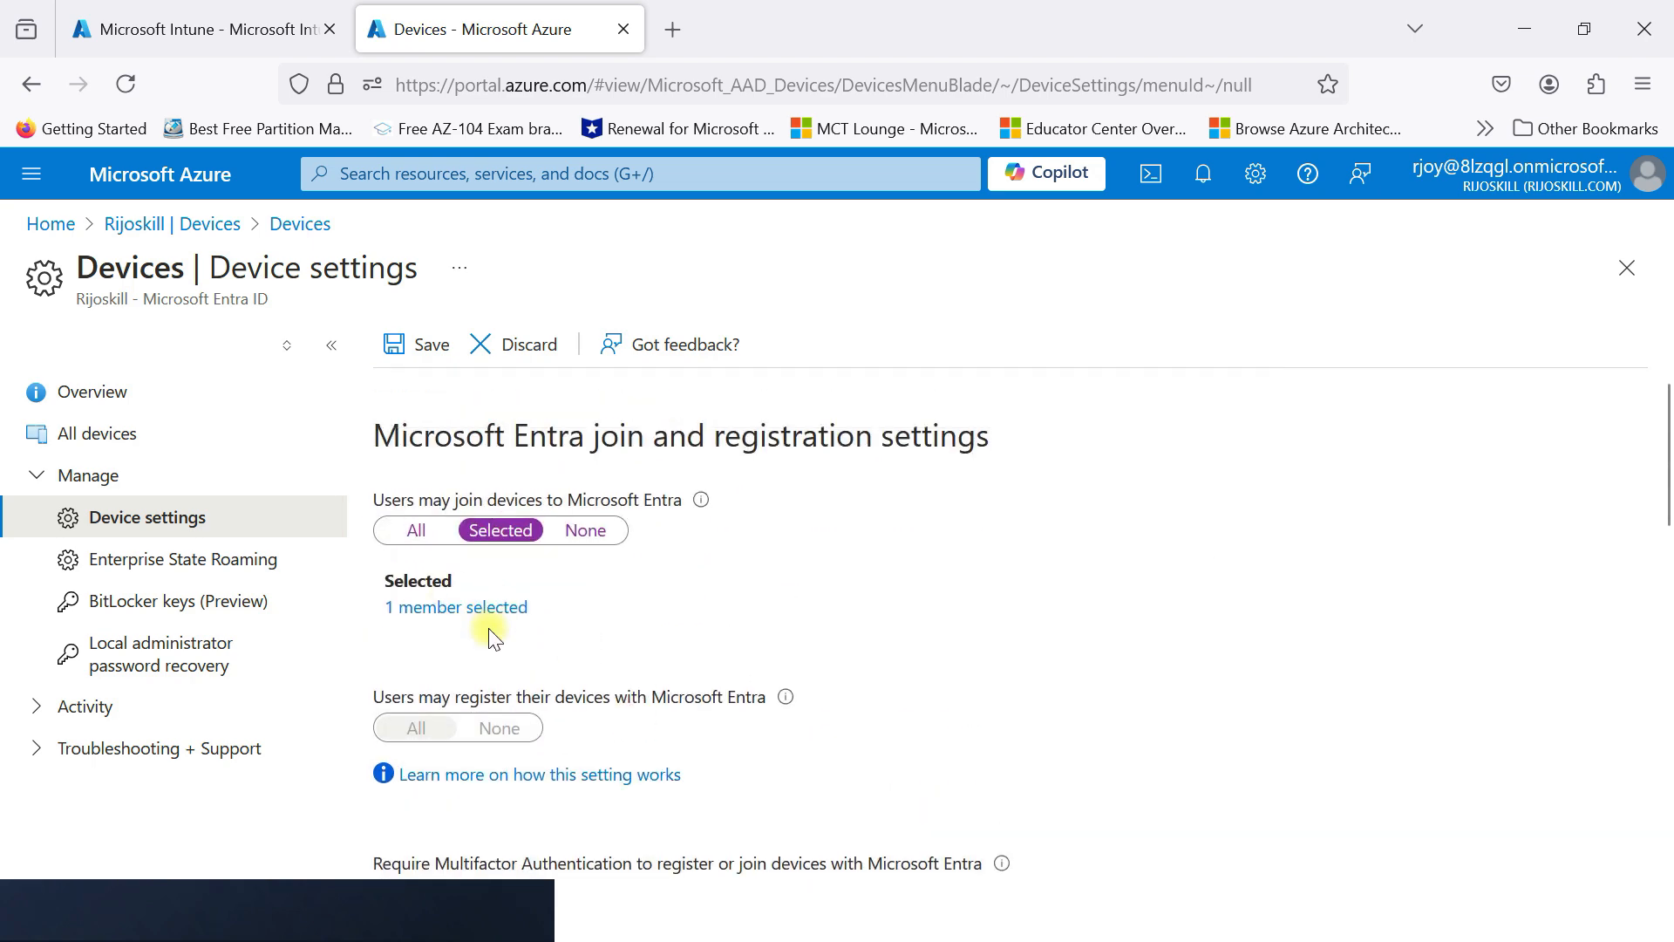
scroll(502, 662, down, 10)
scroll(517, 701, down, 1)
scroll(525, 732, up, 9)
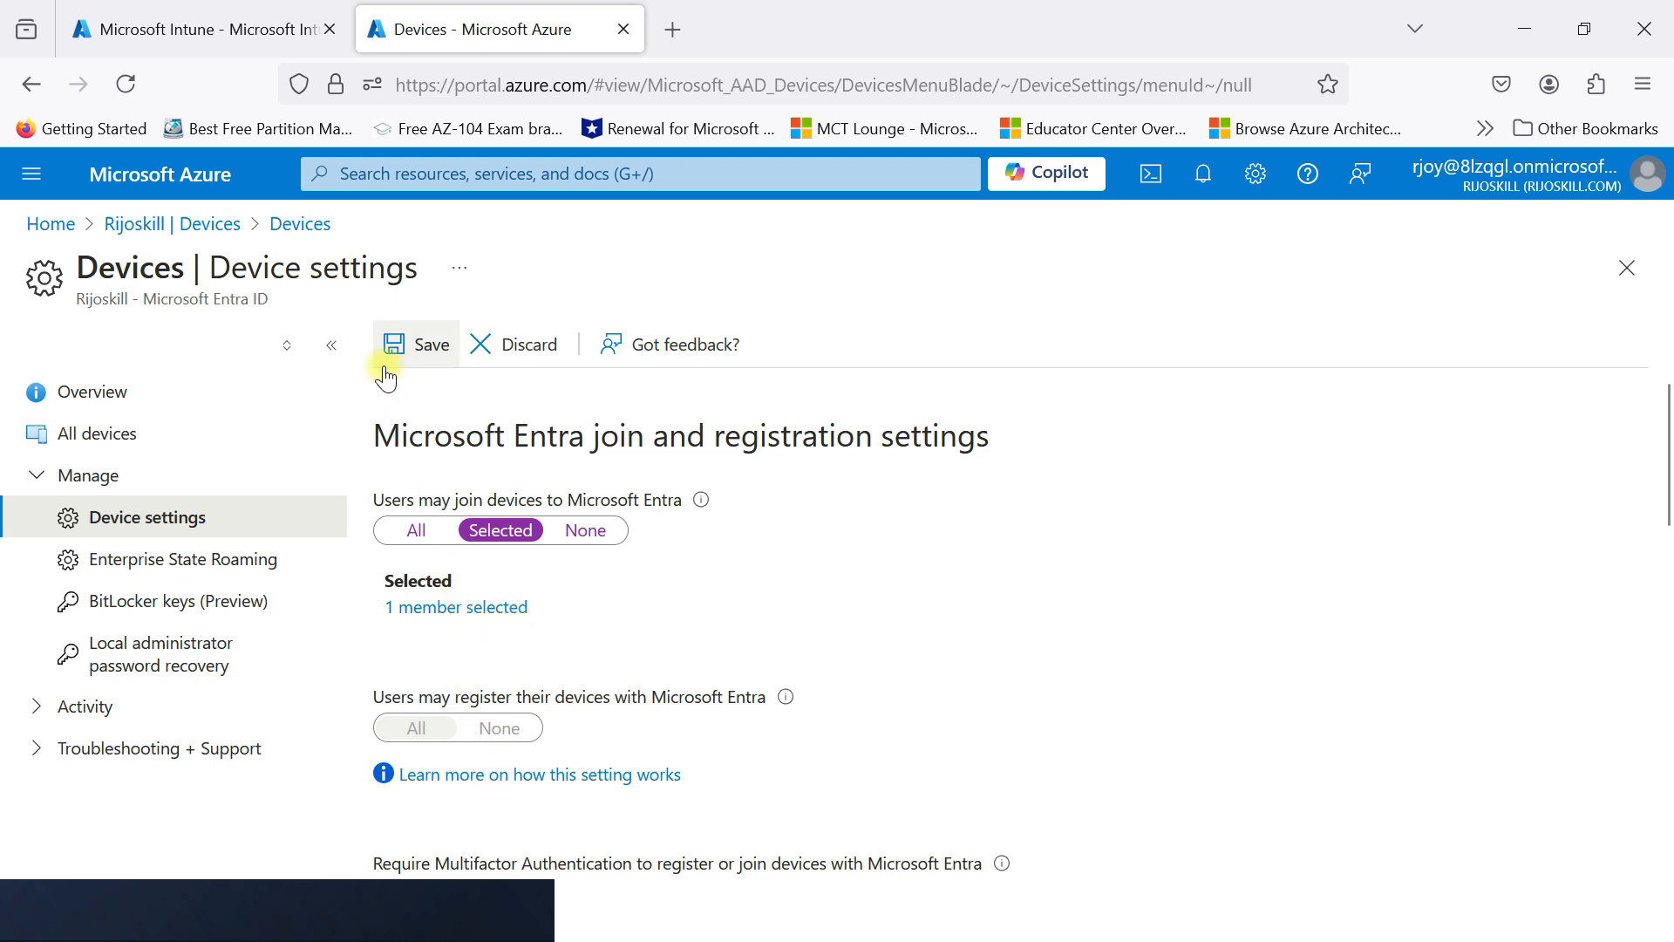
click(393, 344)
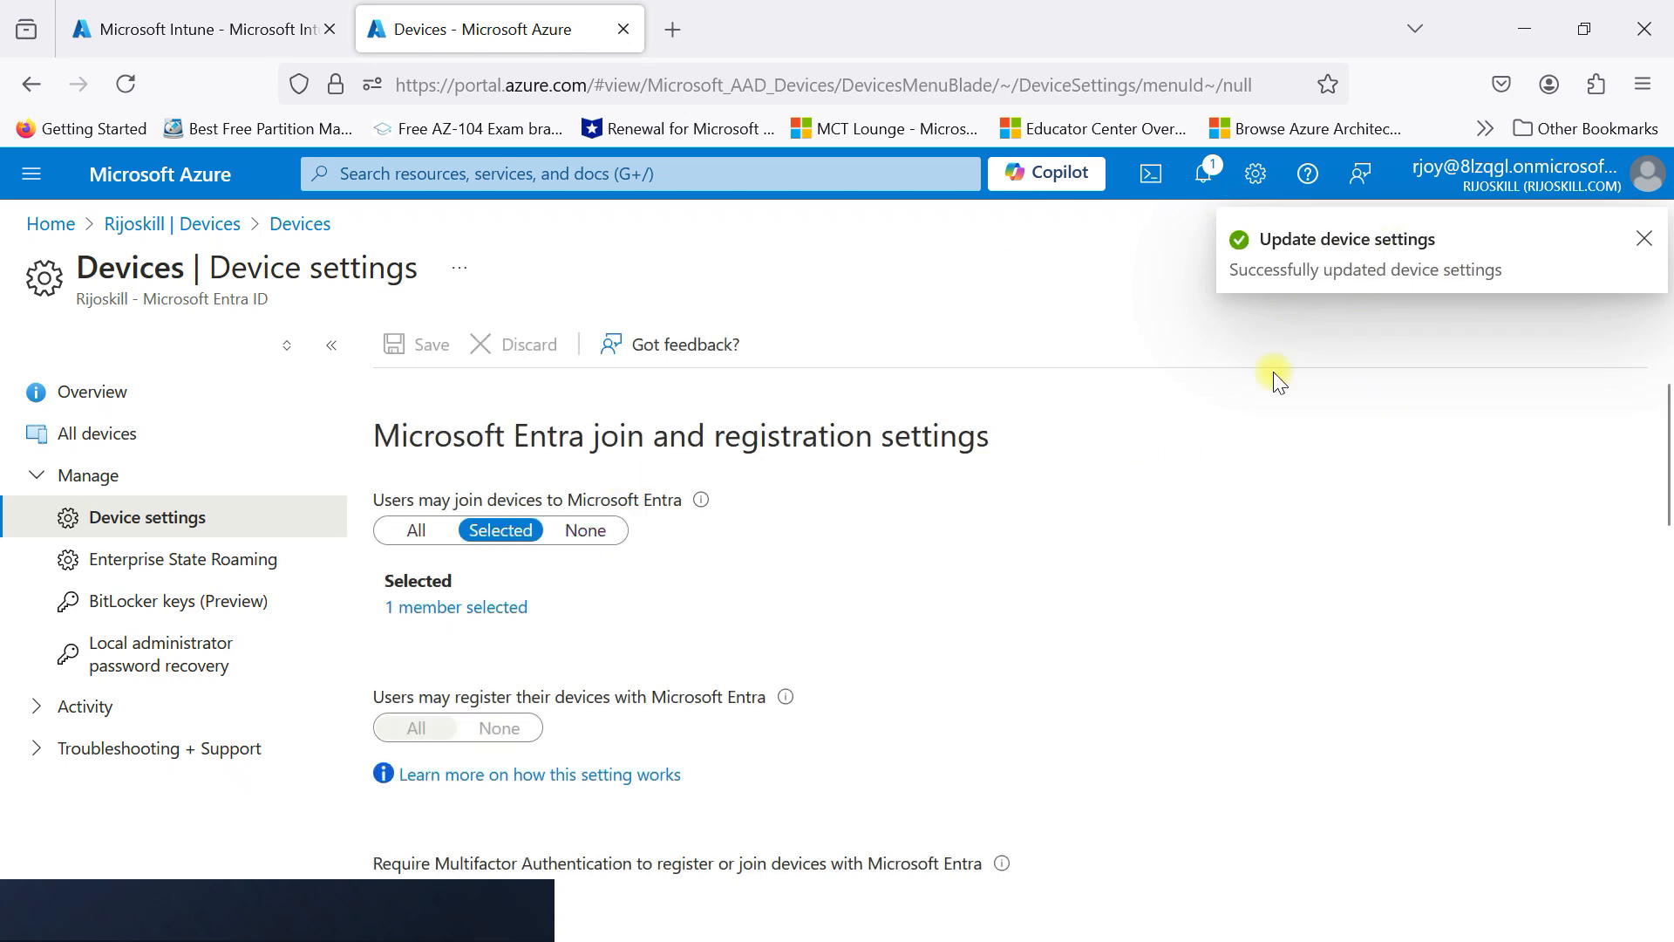
- Check the Enterprise State Roaming page and the list of members allowed to join devices in Device settings
click(1644, 238)
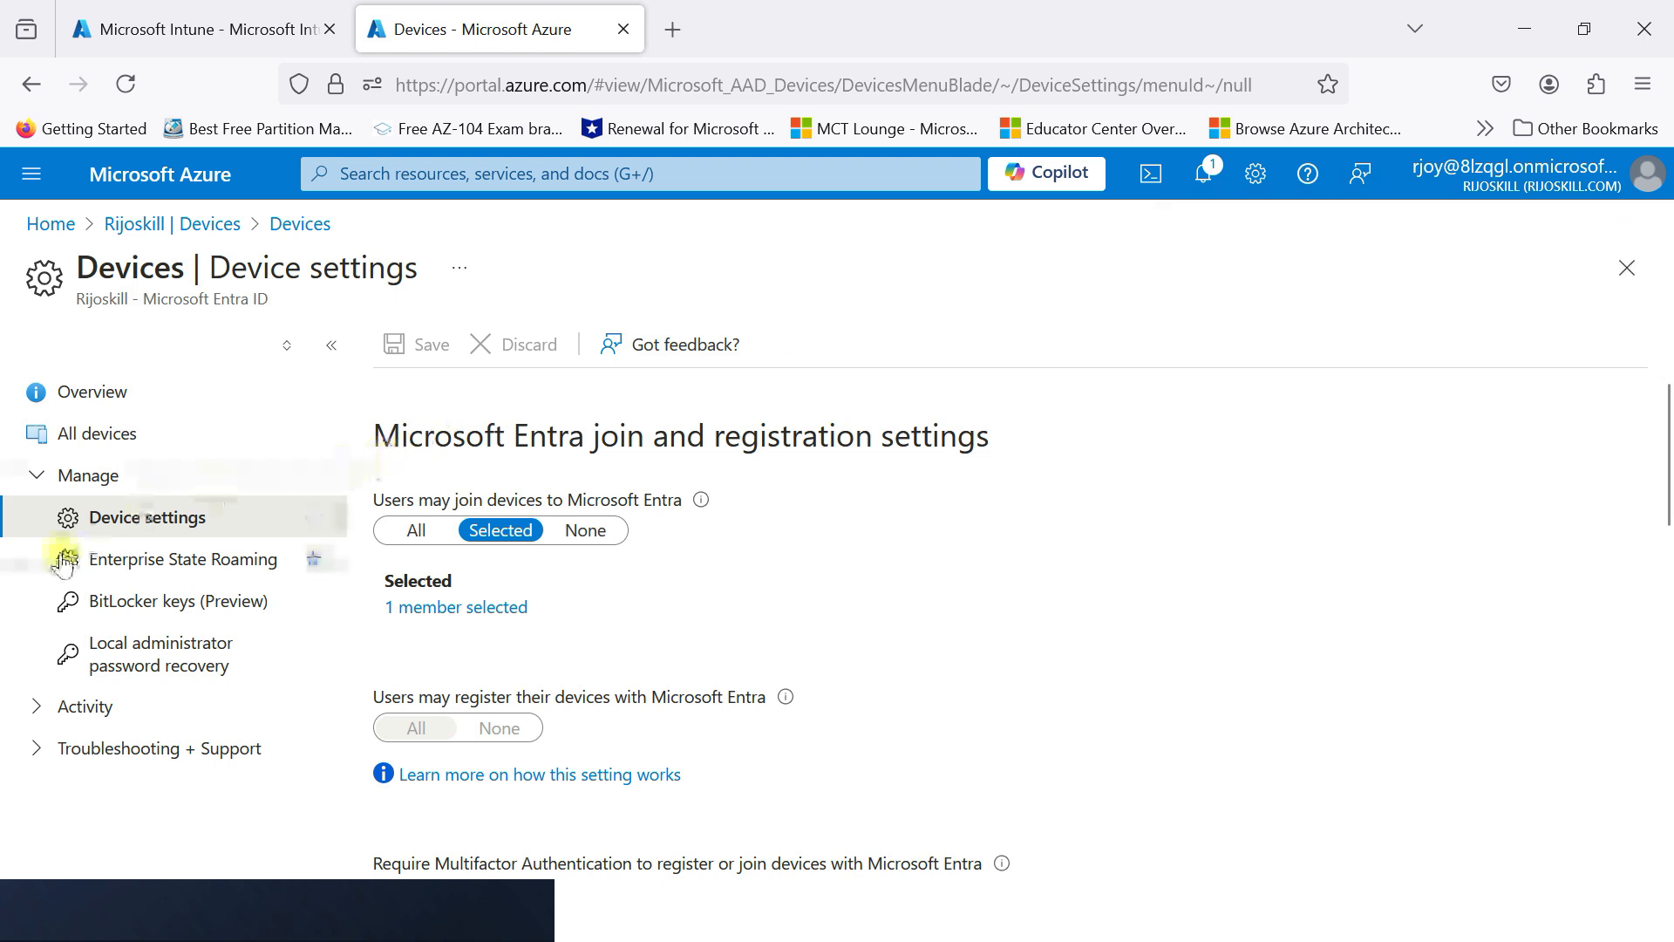
click(104, 559)
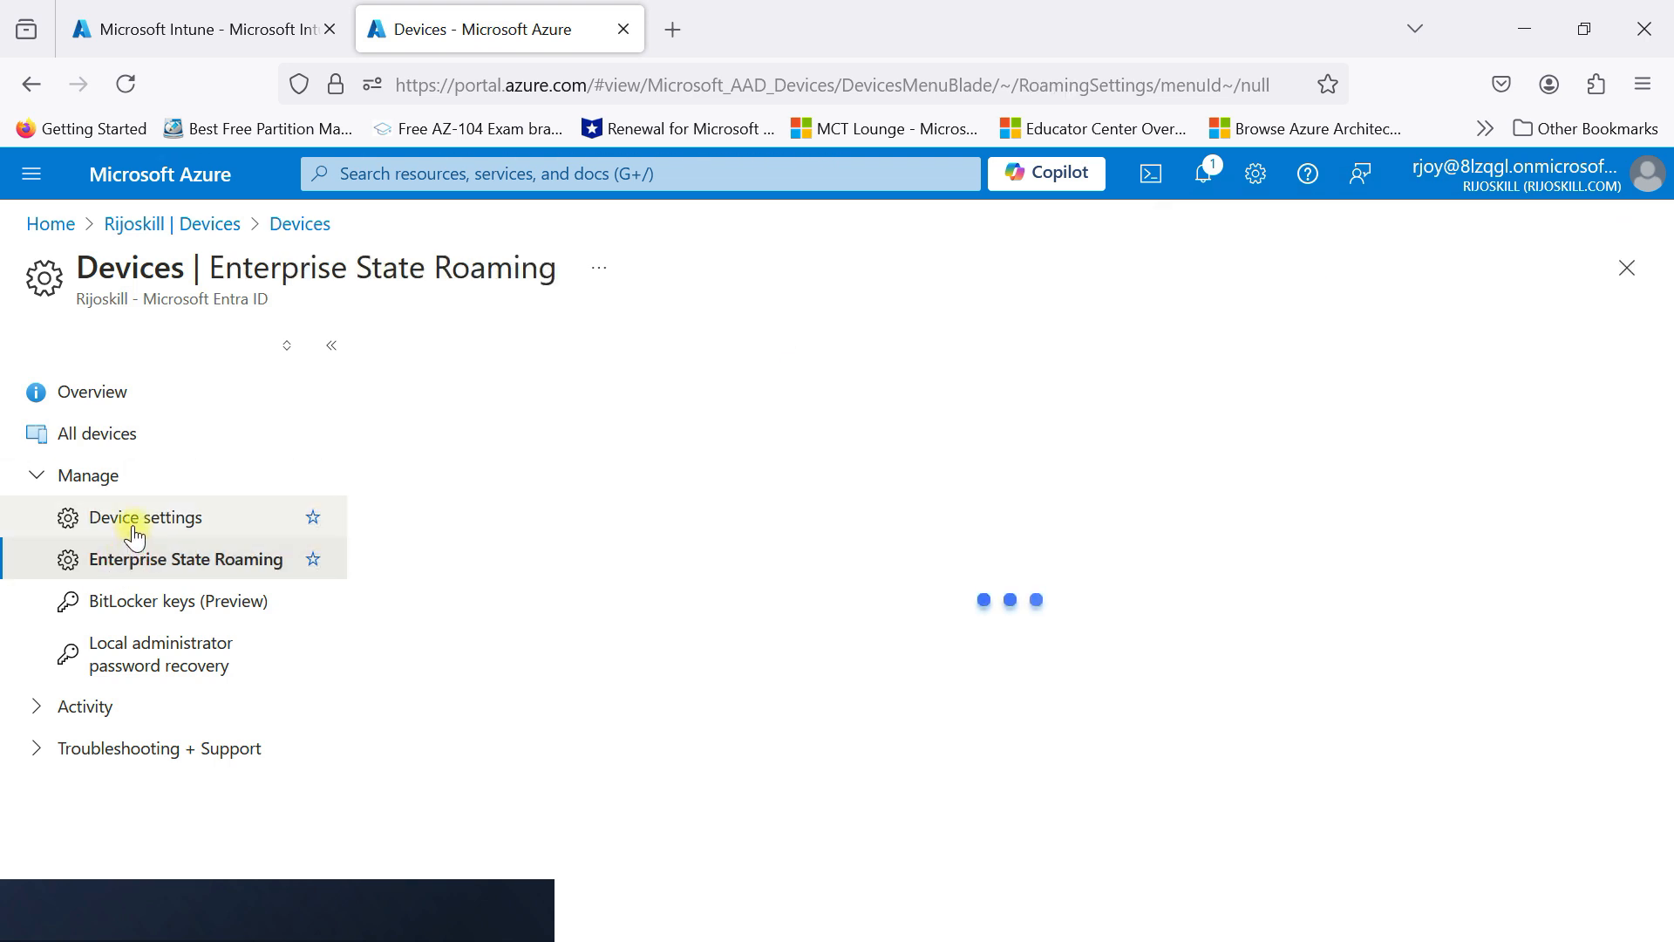
click(137, 523)
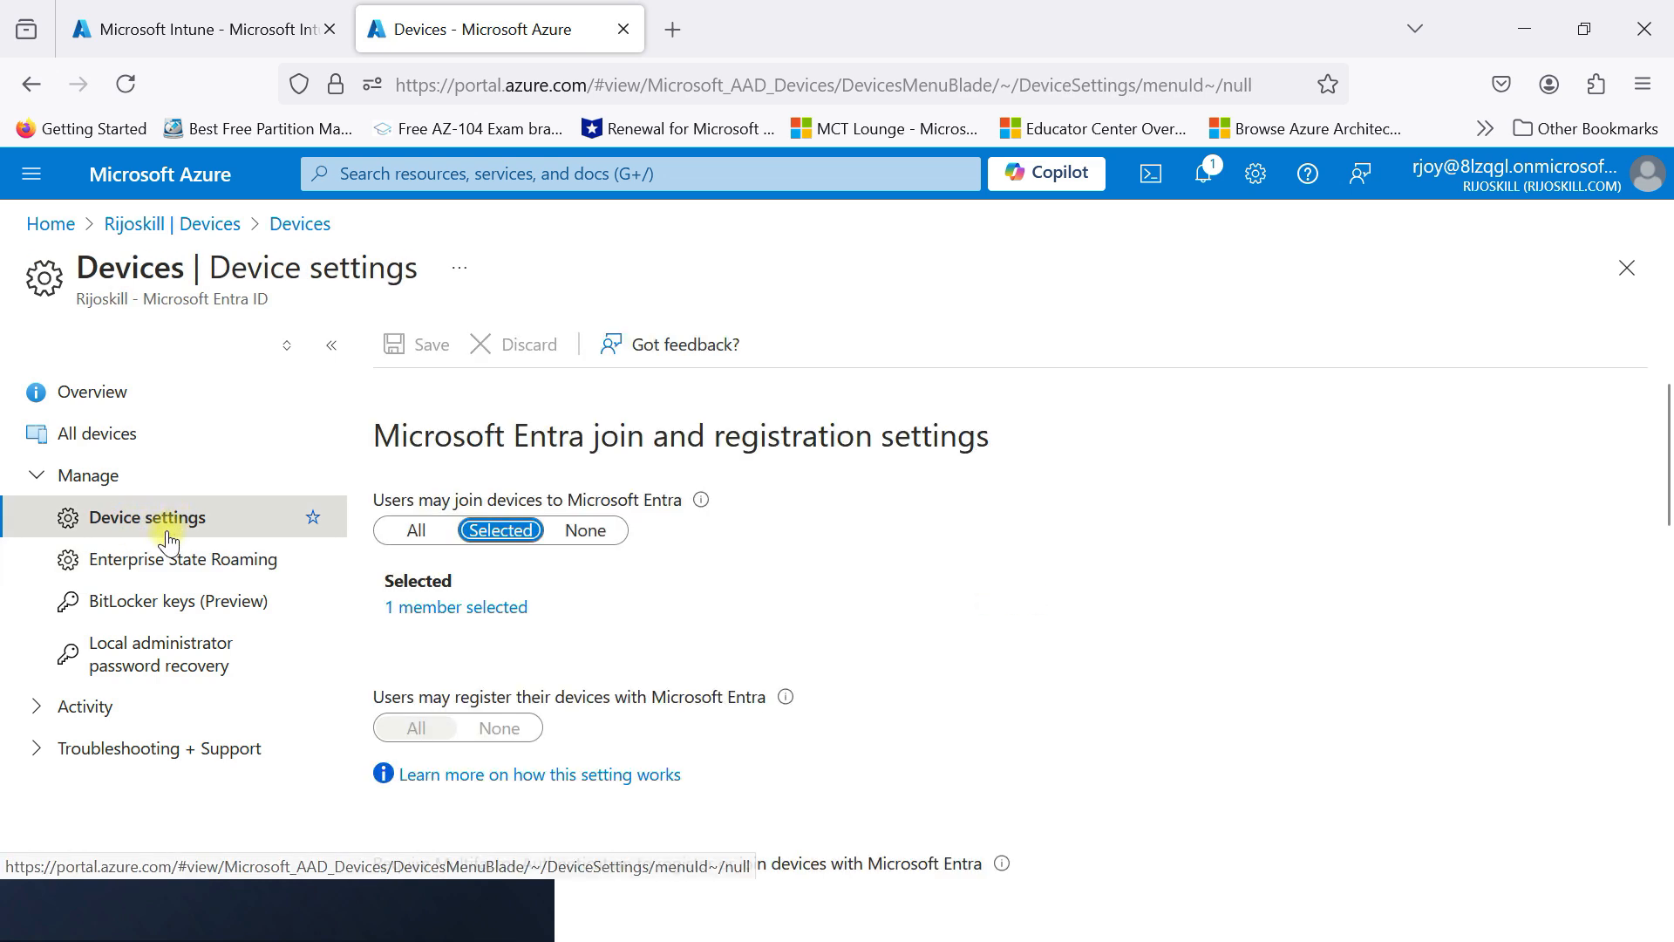
click(464, 605)
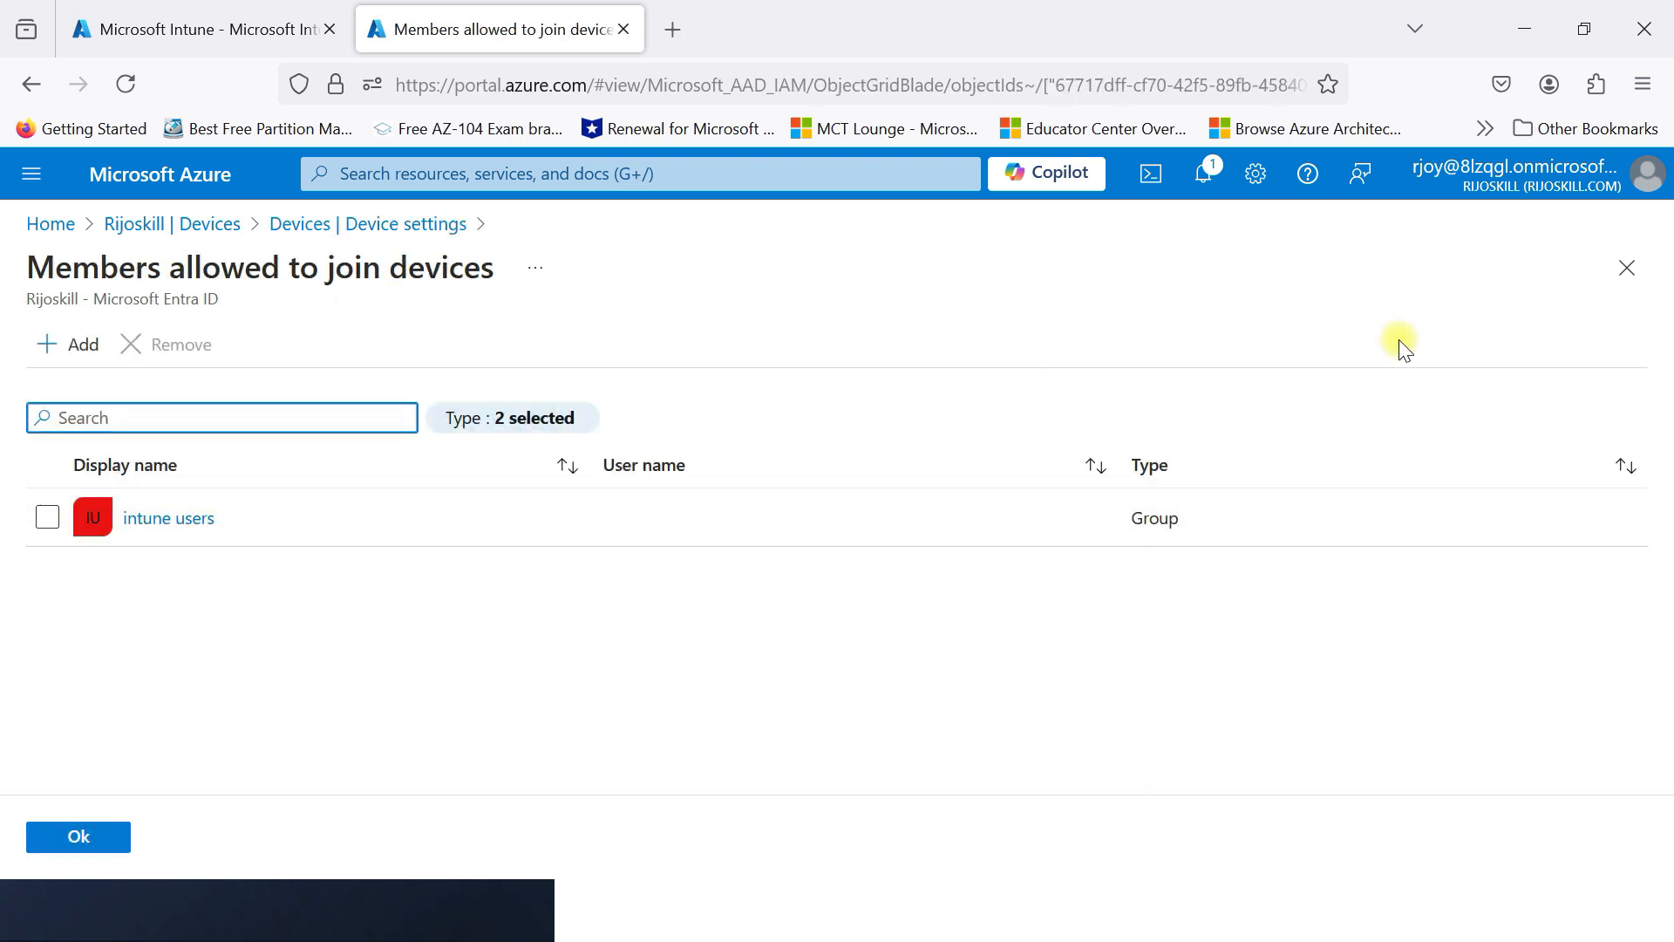
click(1624, 270)
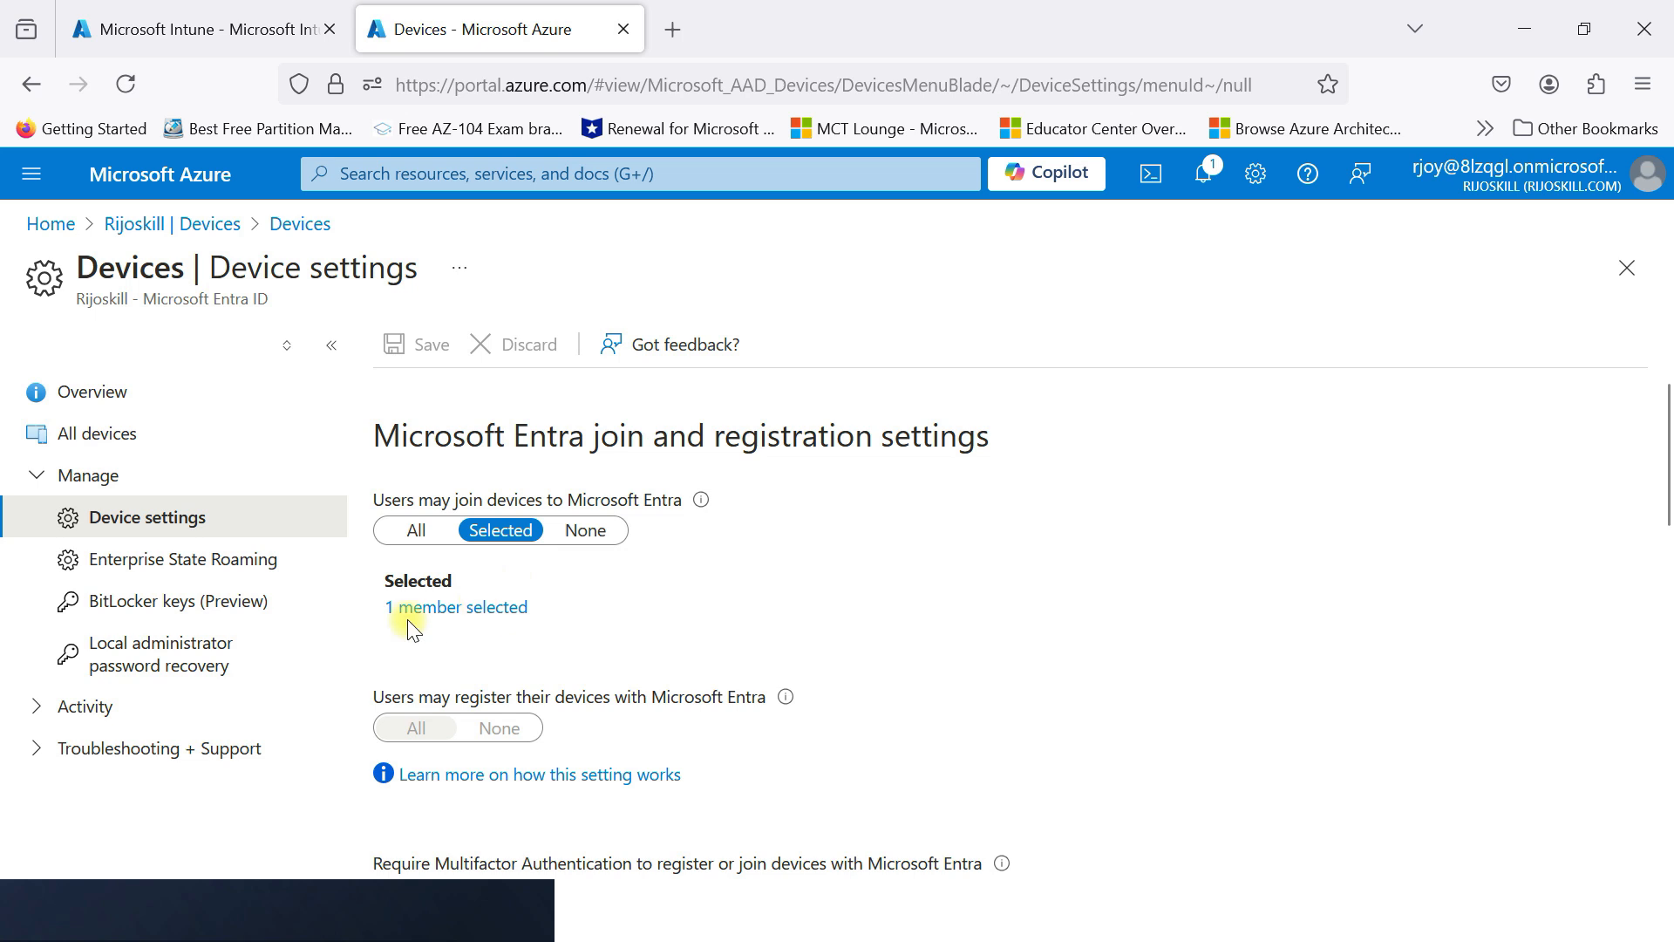
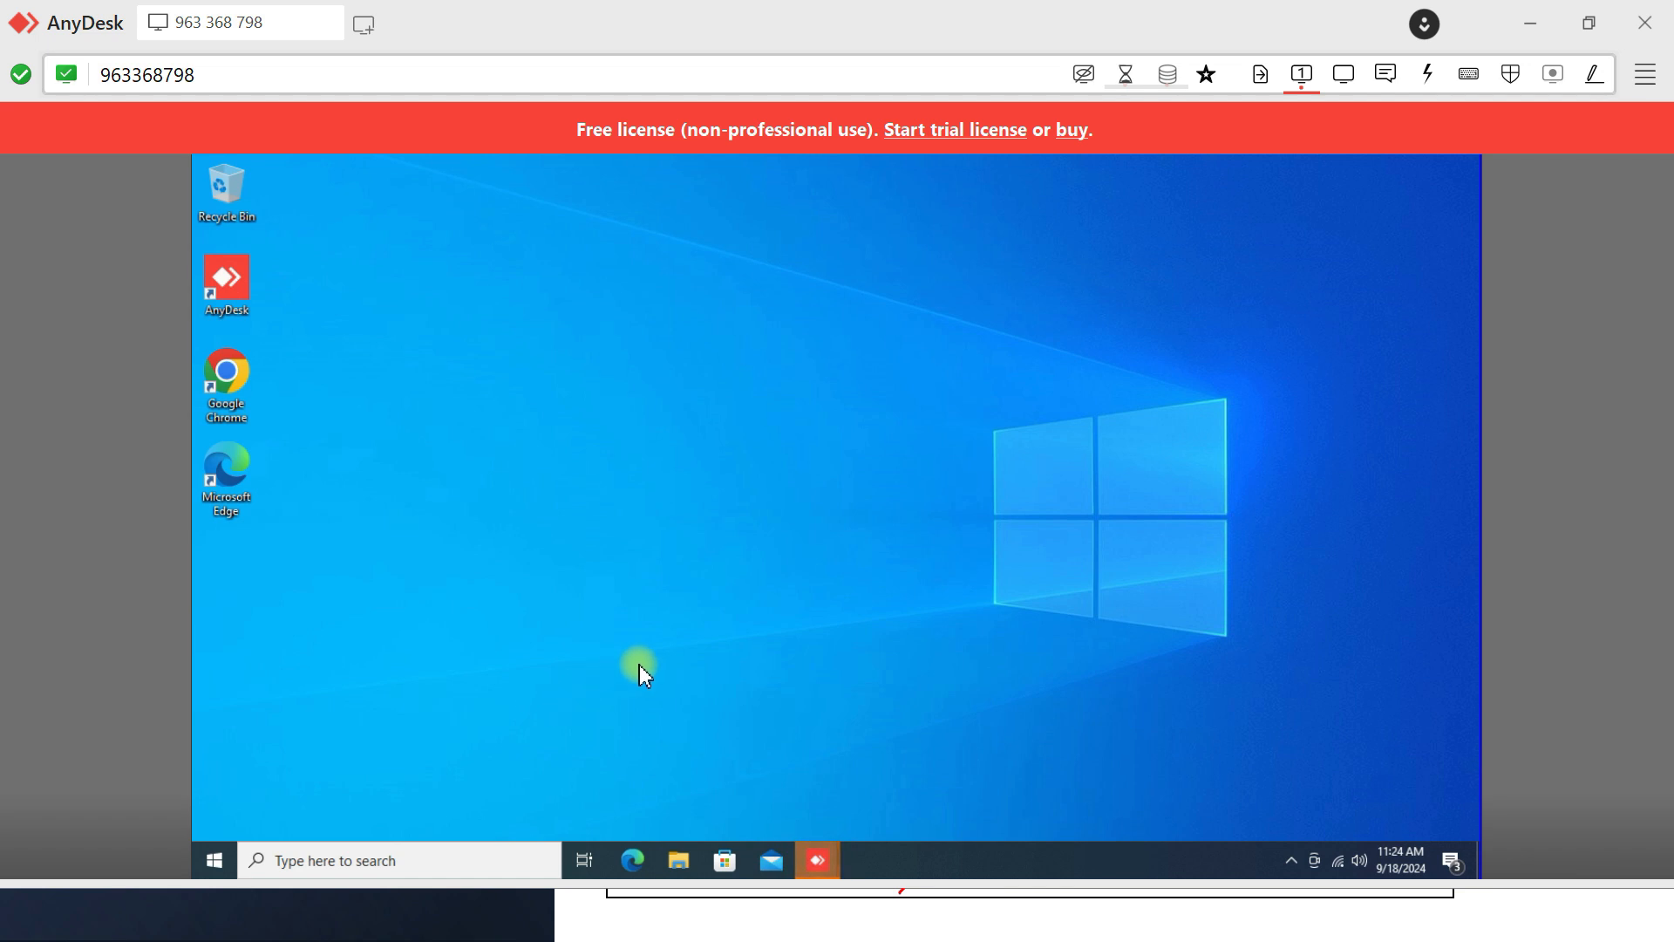
- In the AnyDesk remote session, open the Access work or school page of the Windows account settings
click(214, 863)
click(228, 767)
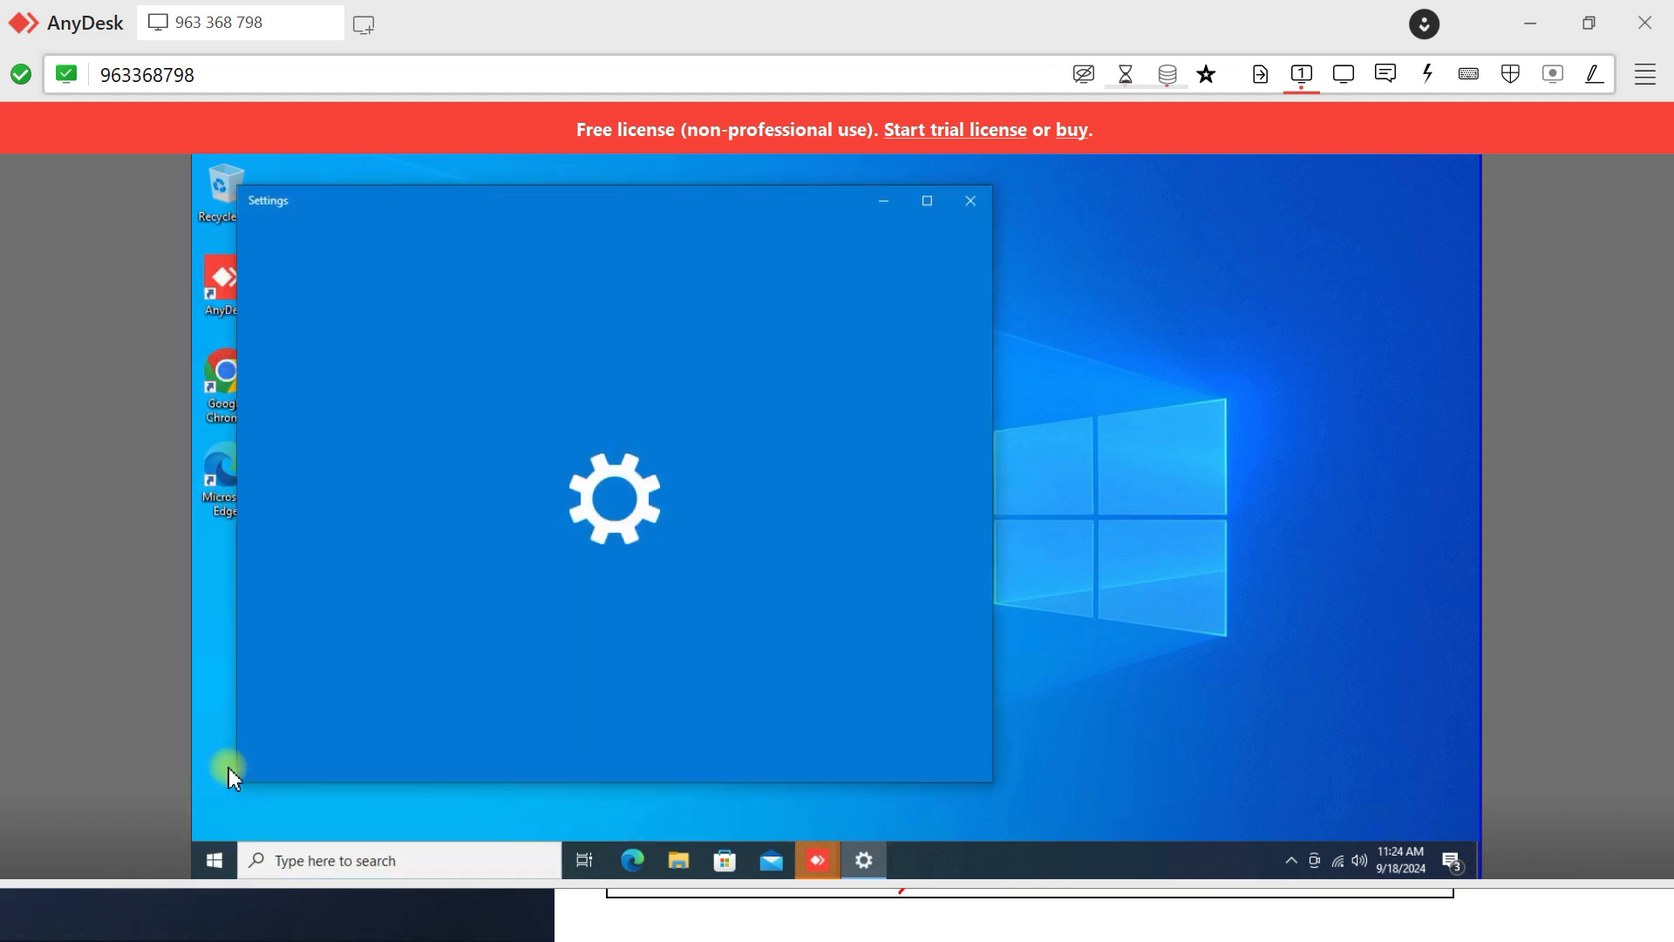
click(927, 202)
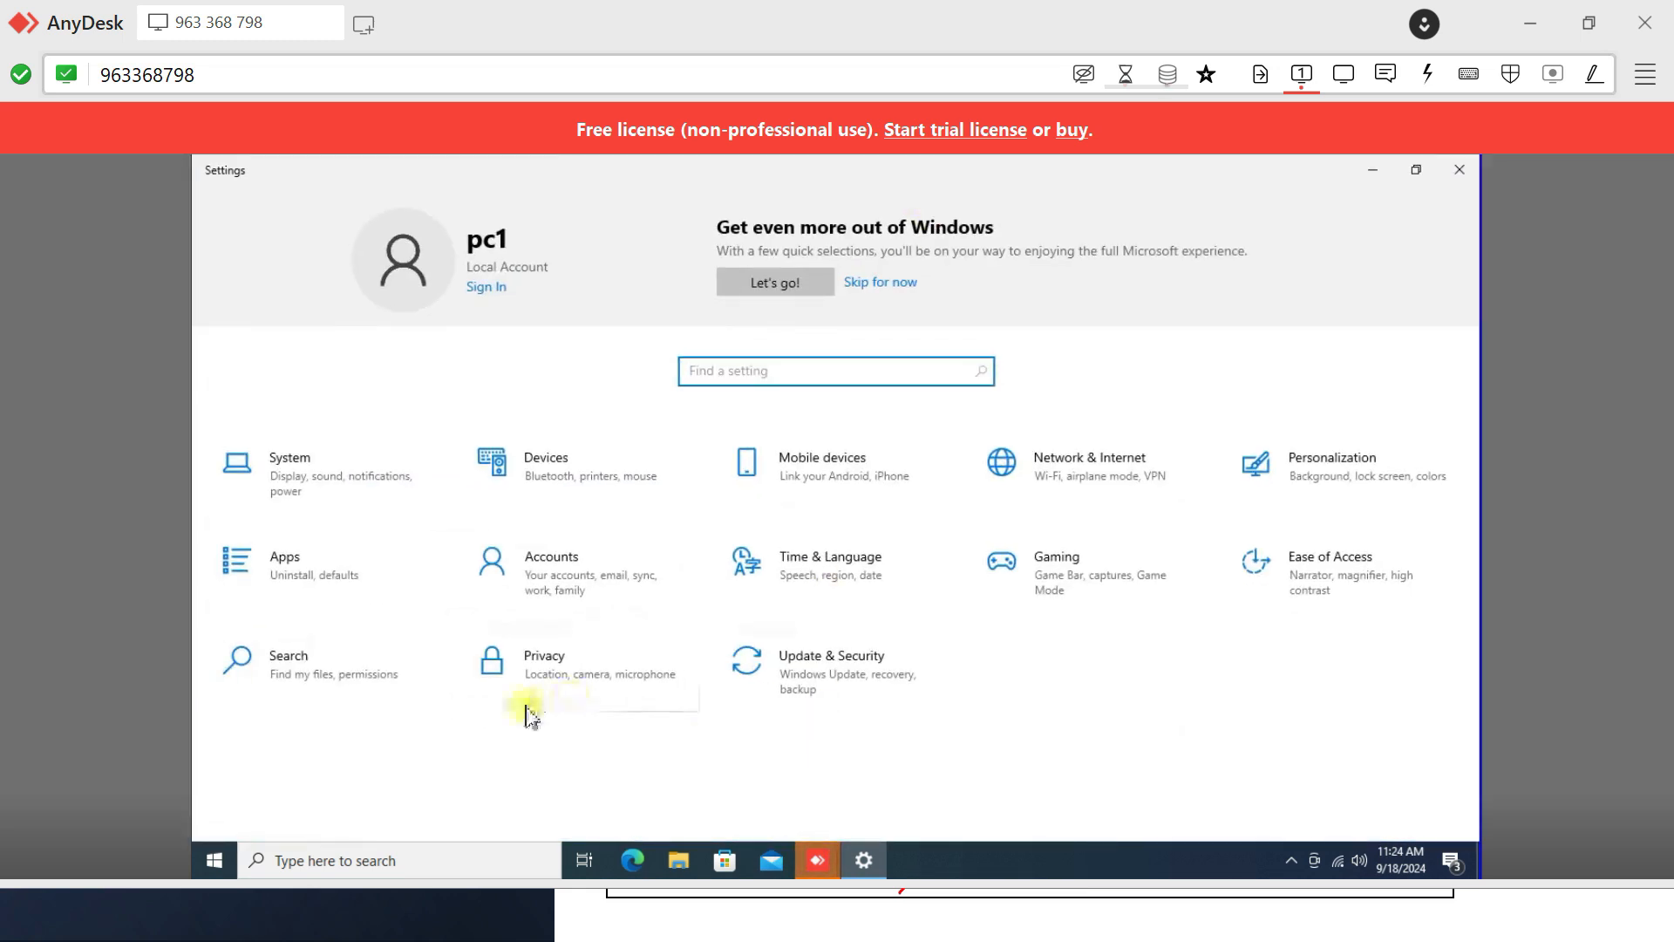
click(558, 577)
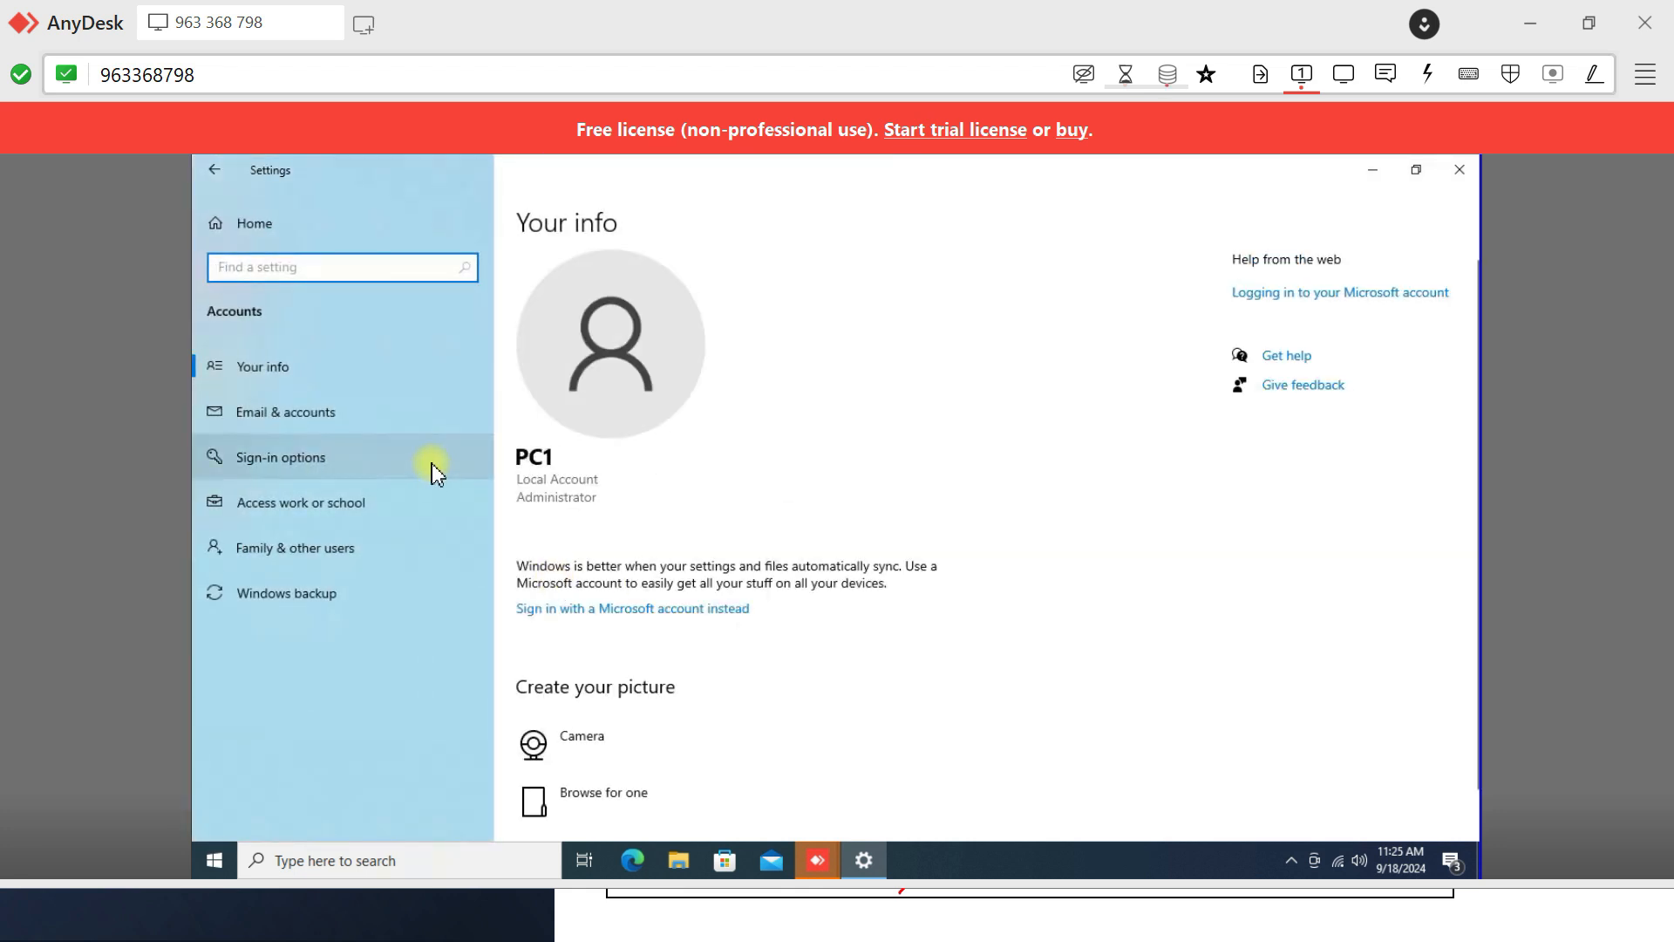
scroll(729, 479, down, 1)
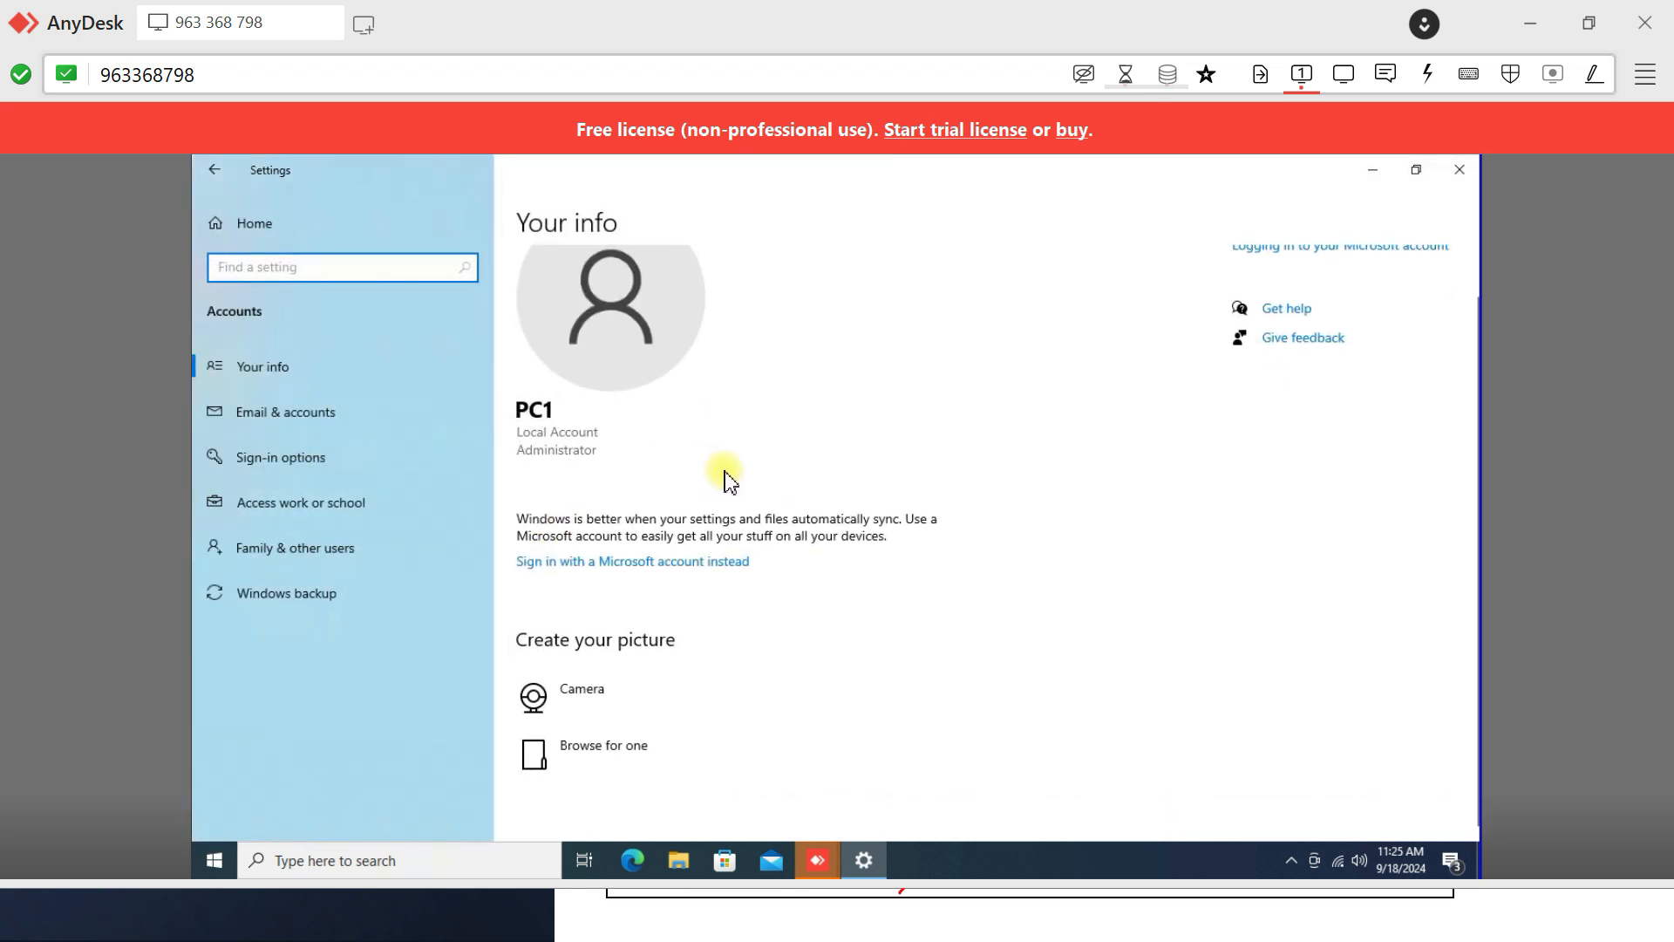
click(363, 506)
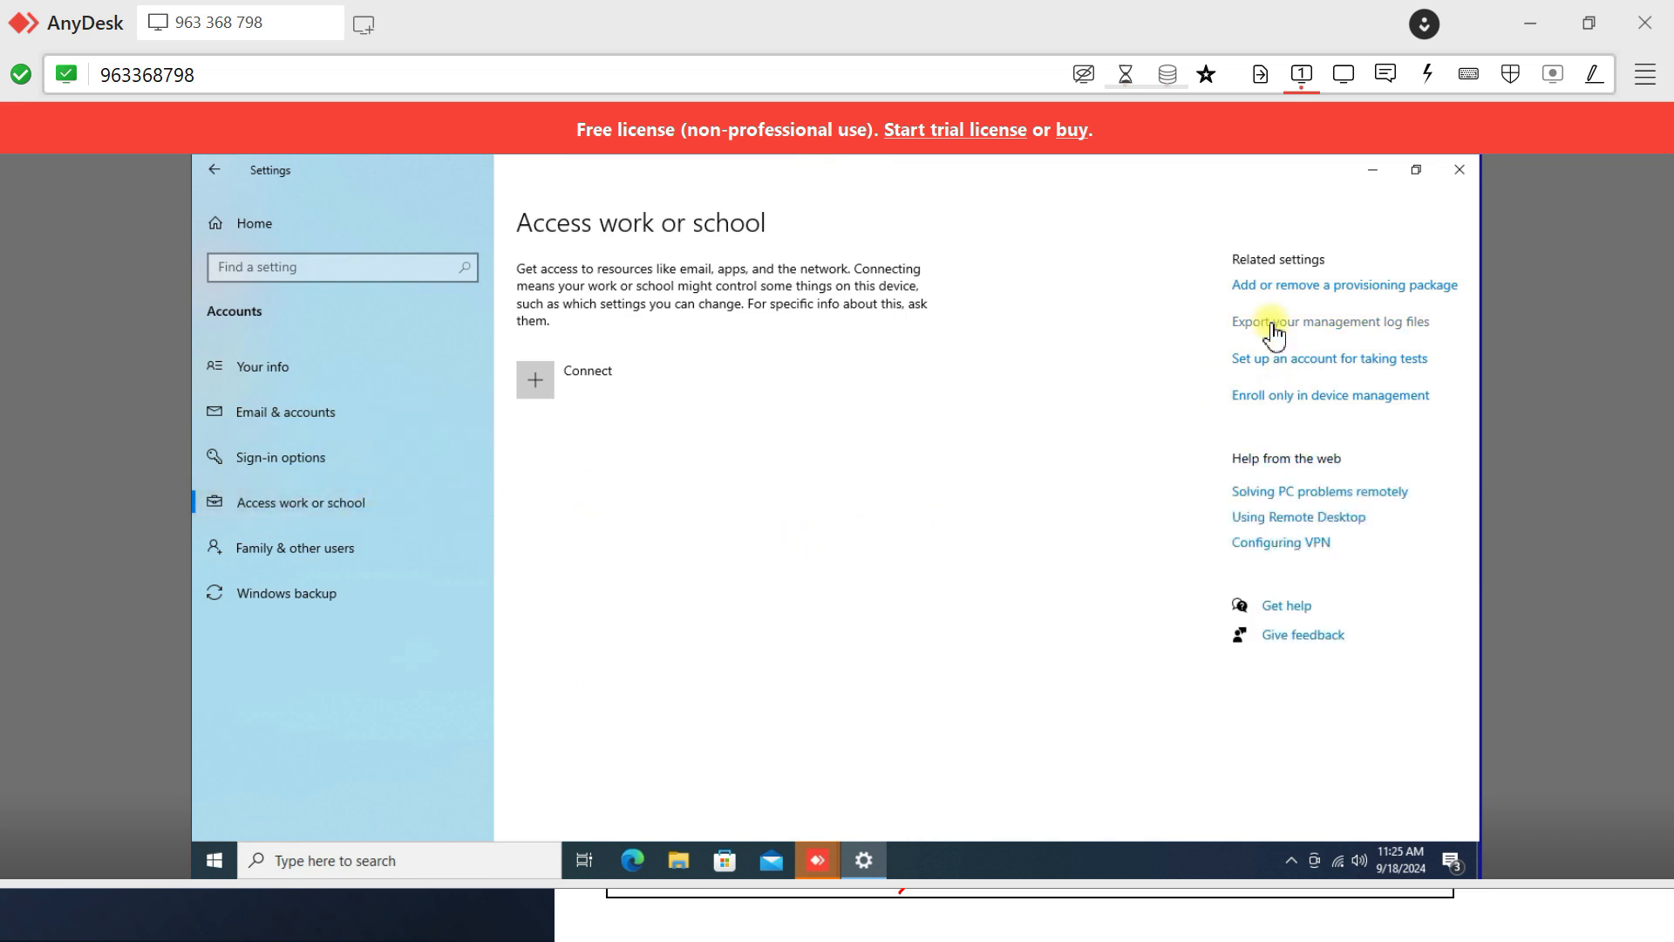
- Export the device's management log files to C:\Users\Public\Documents\MDMDiagnostics and close Feedback Hub
click(1345, 324)
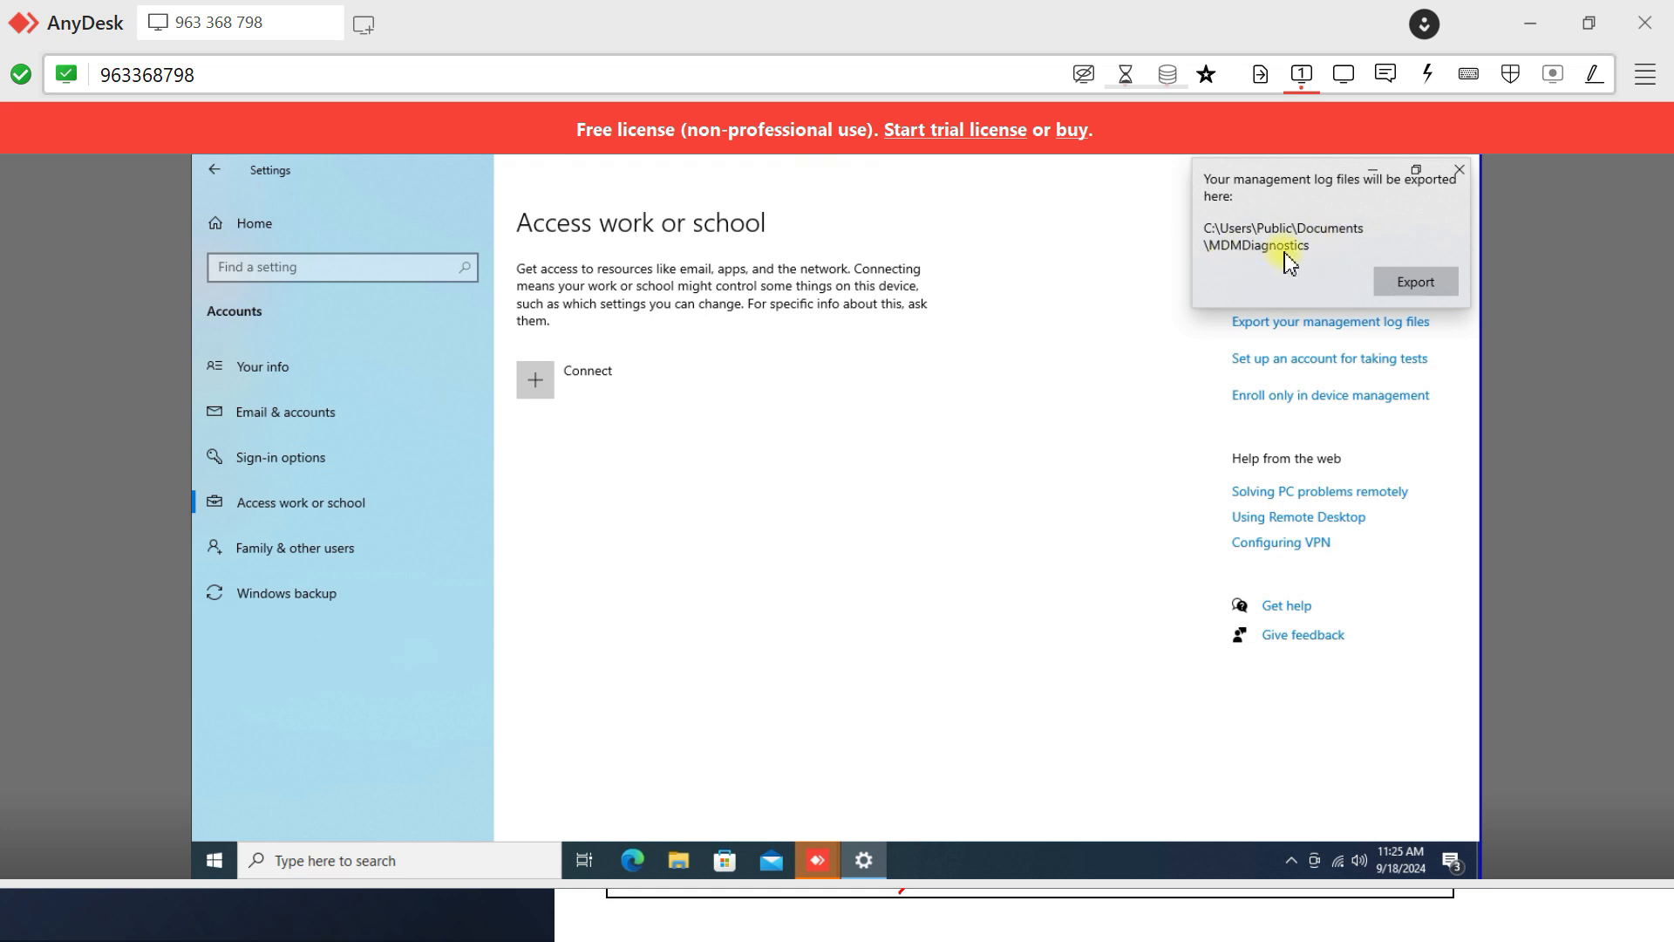
click(1400, 277)
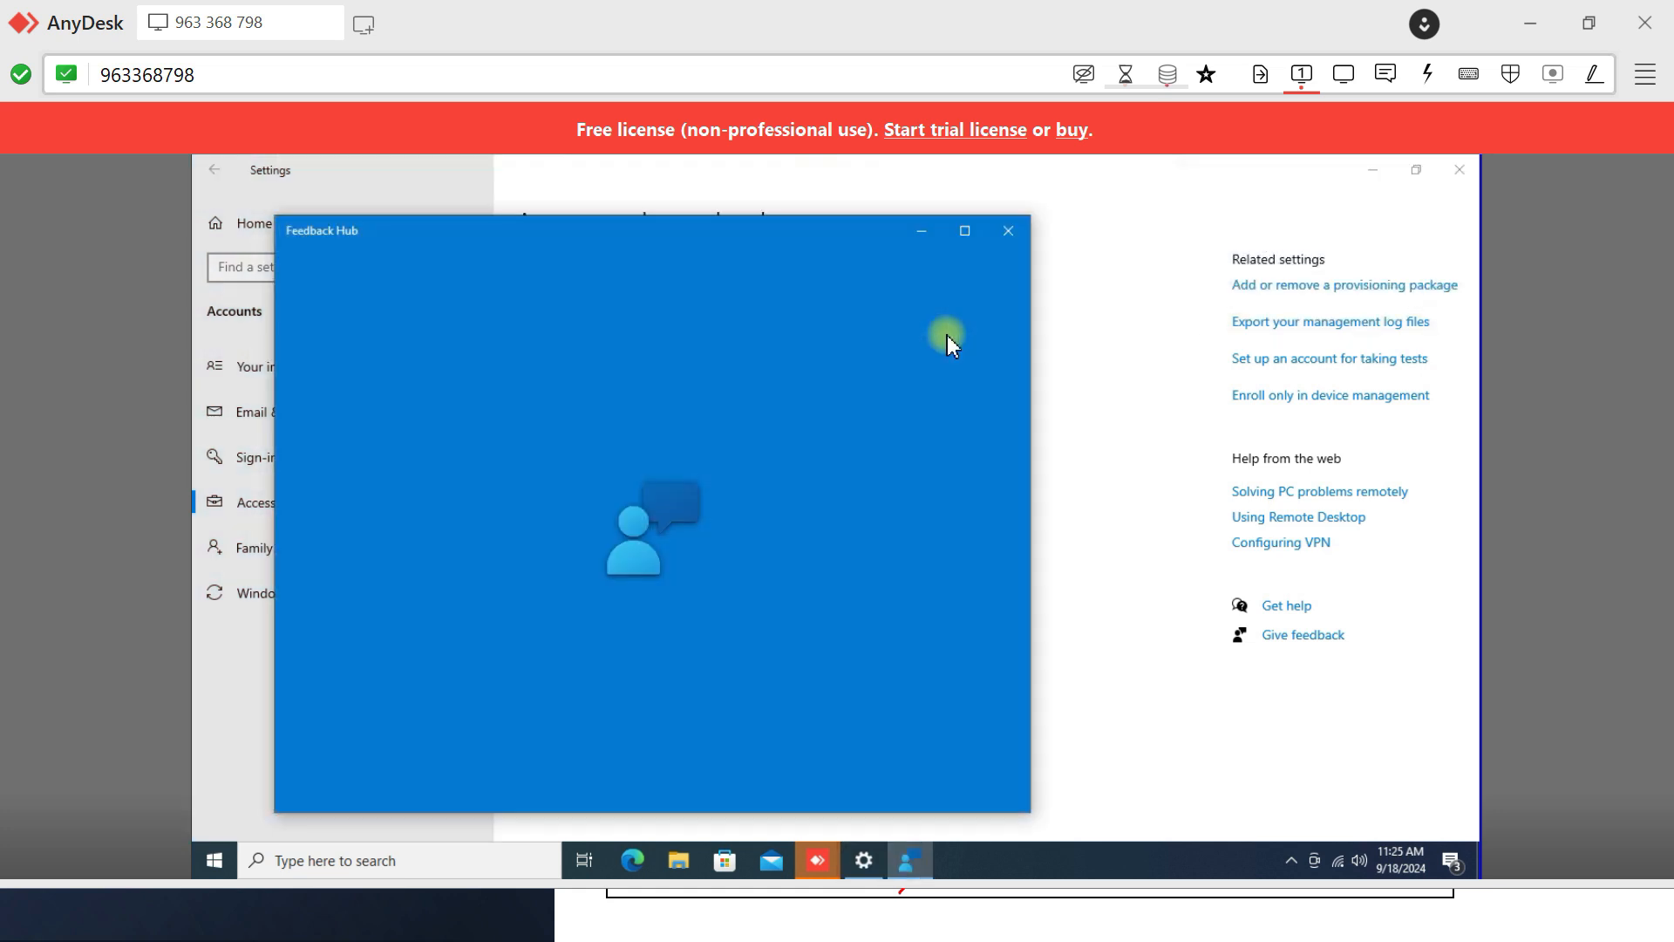
click(1008, 231)
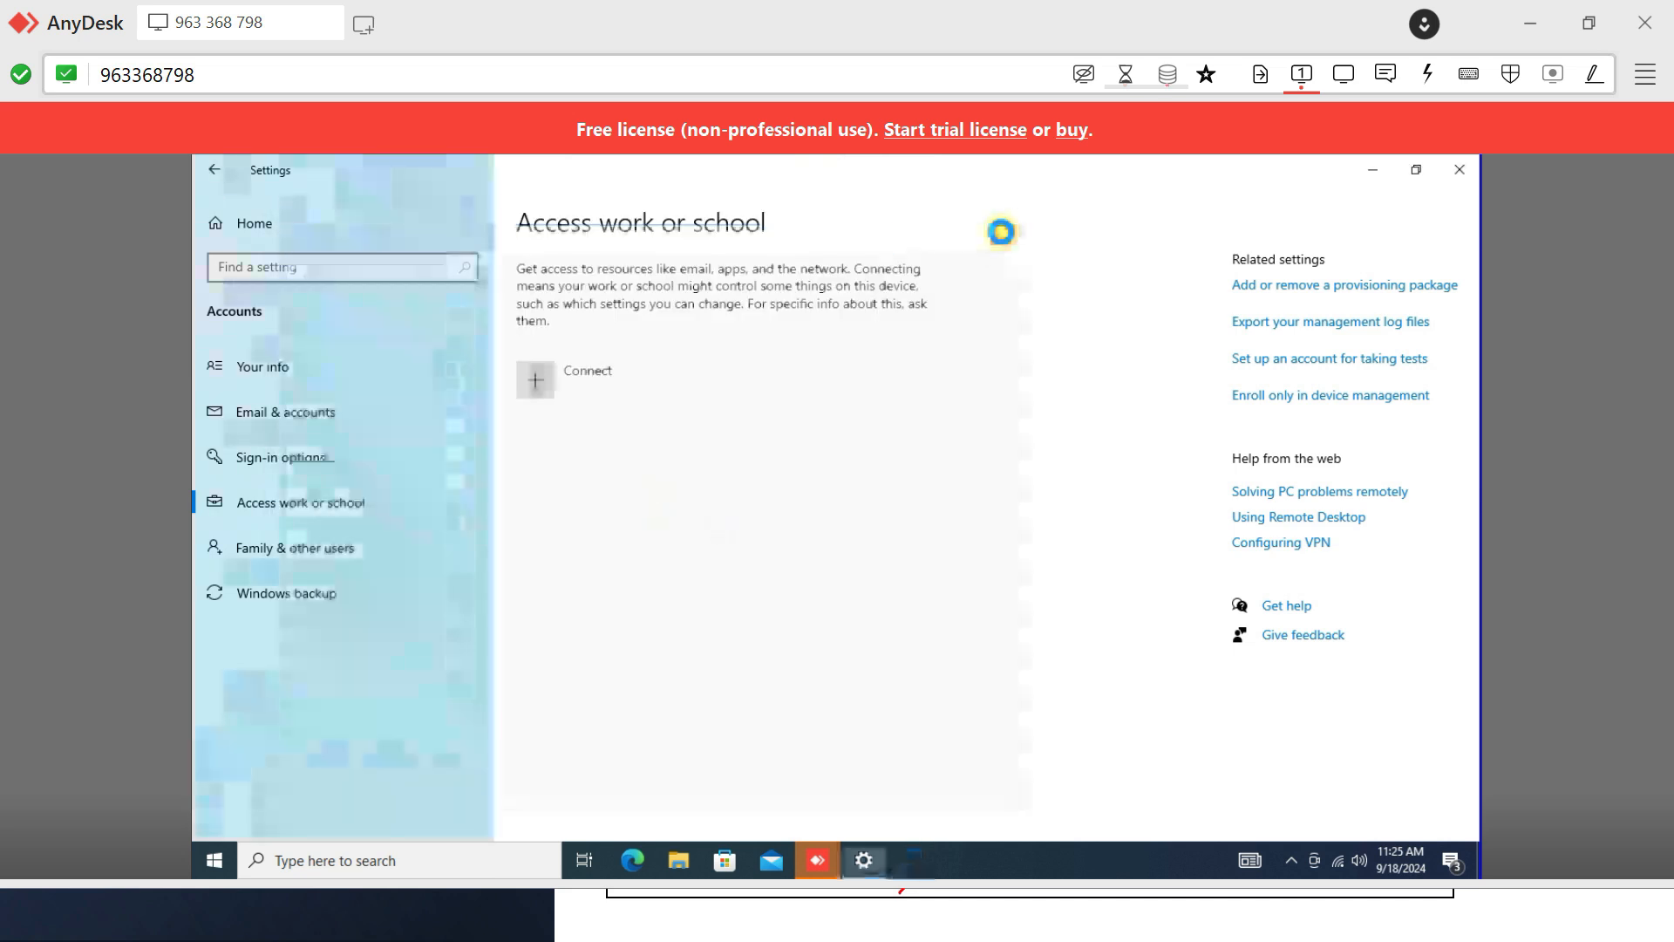
- Open the MDMDiagReport cabinet file in C:\Users\Public\Public Documents\MDMDiagnostics on the remote PC
click(679, 862)
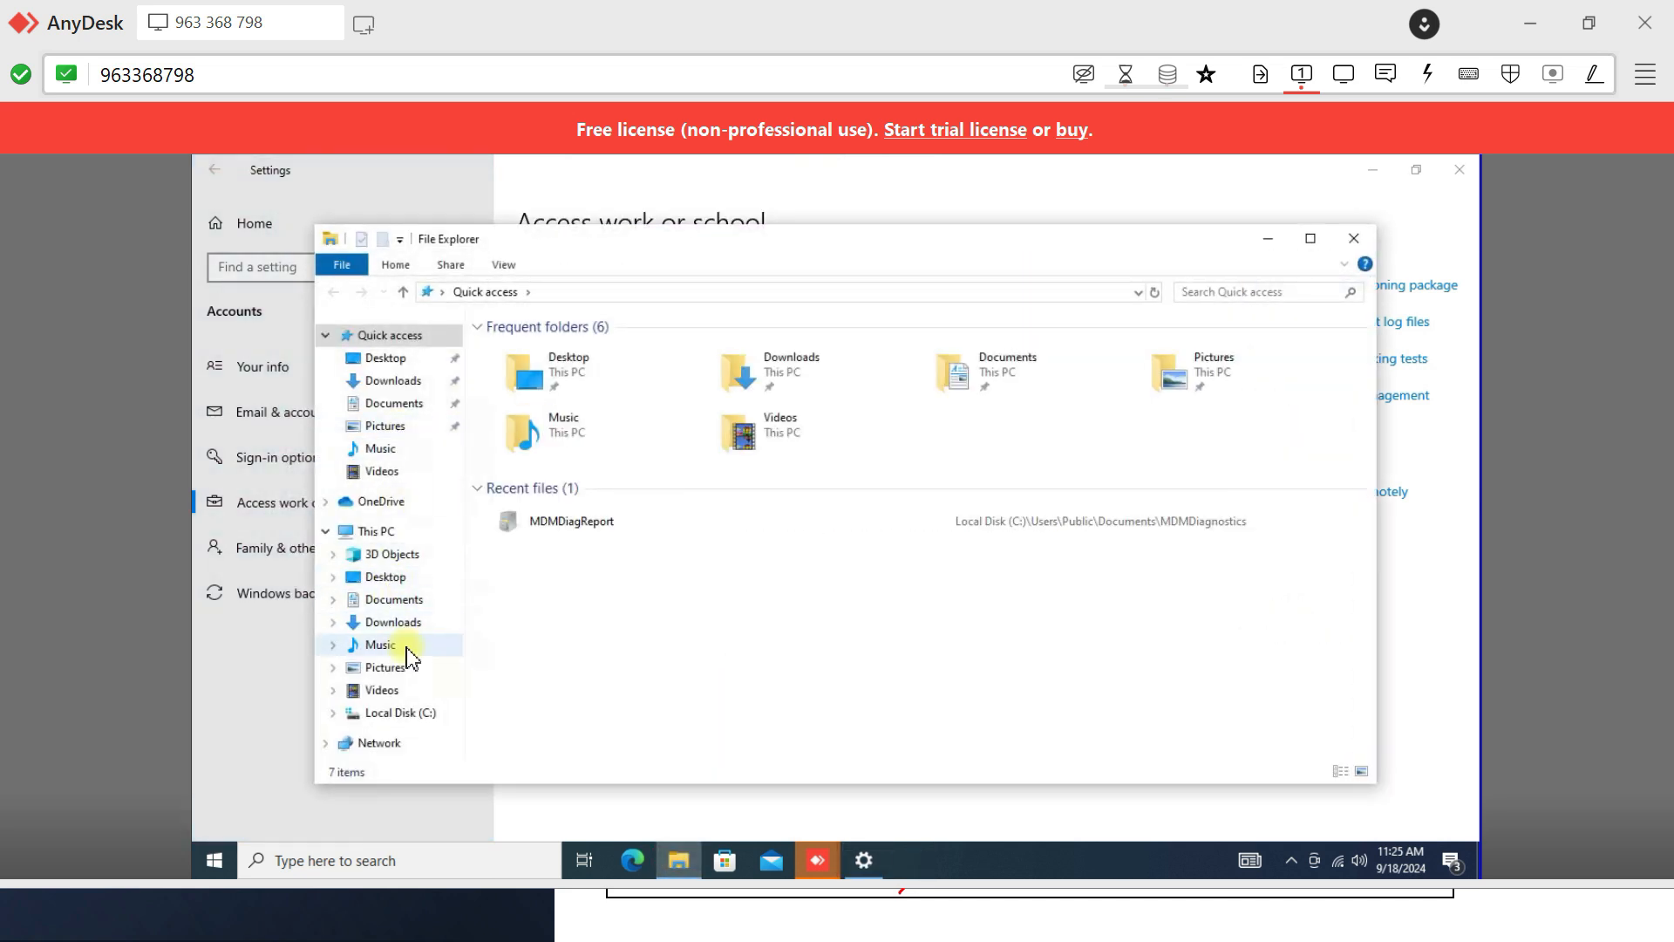
click(400, 712)
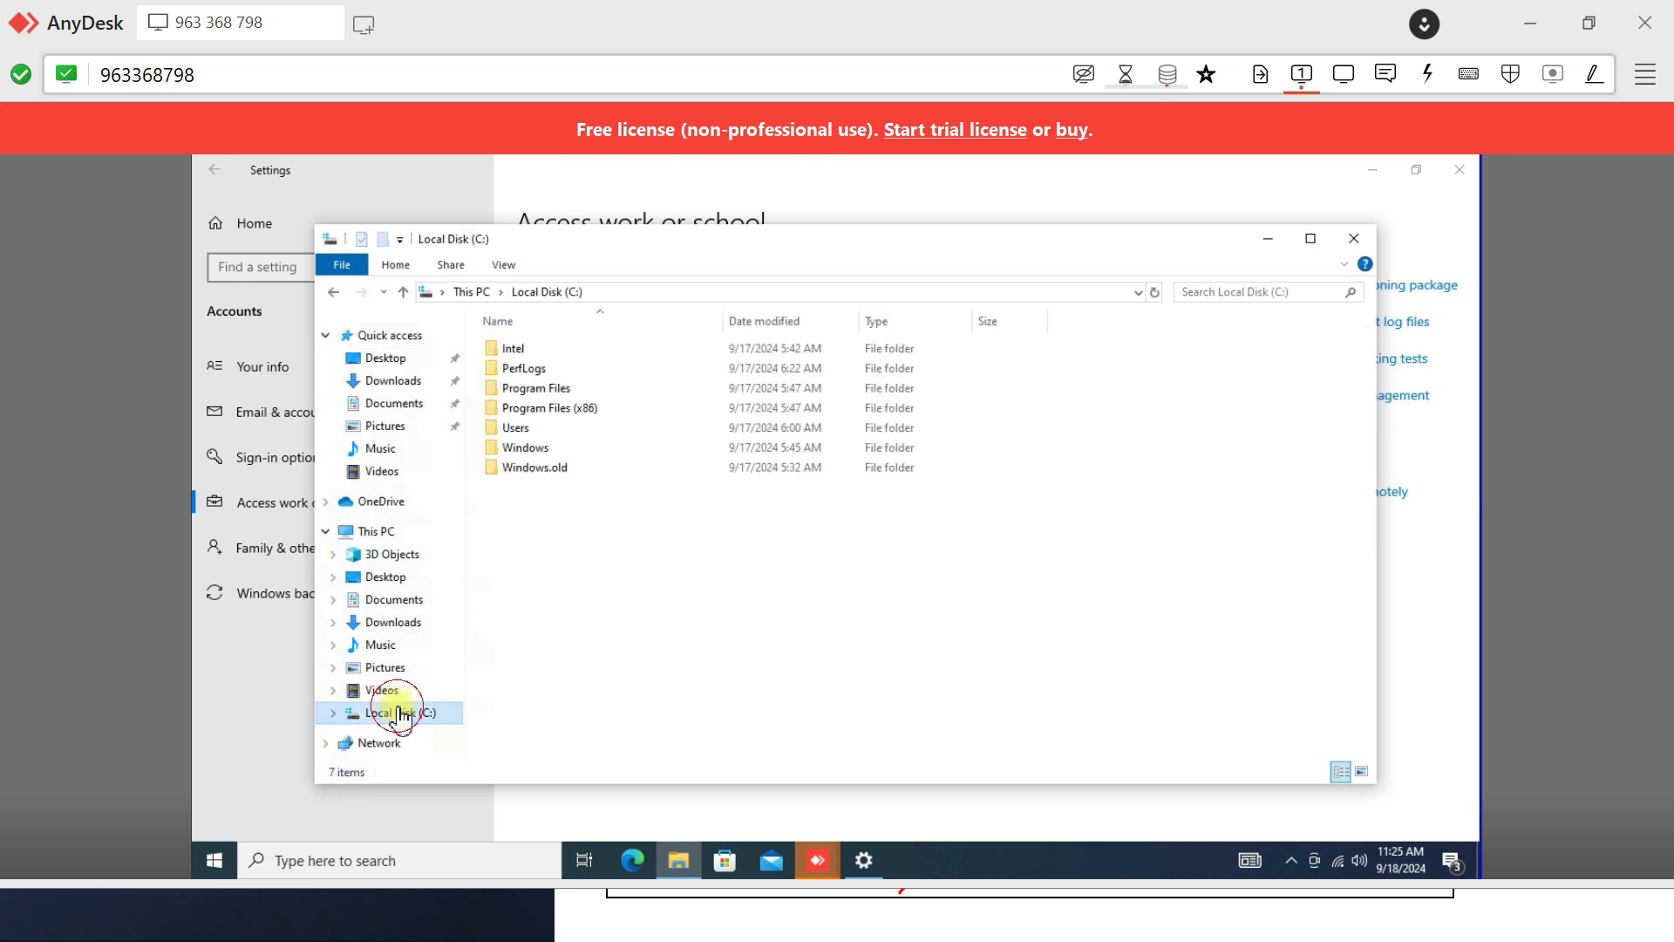
double_click(532, 432)
double_click(524, 372)
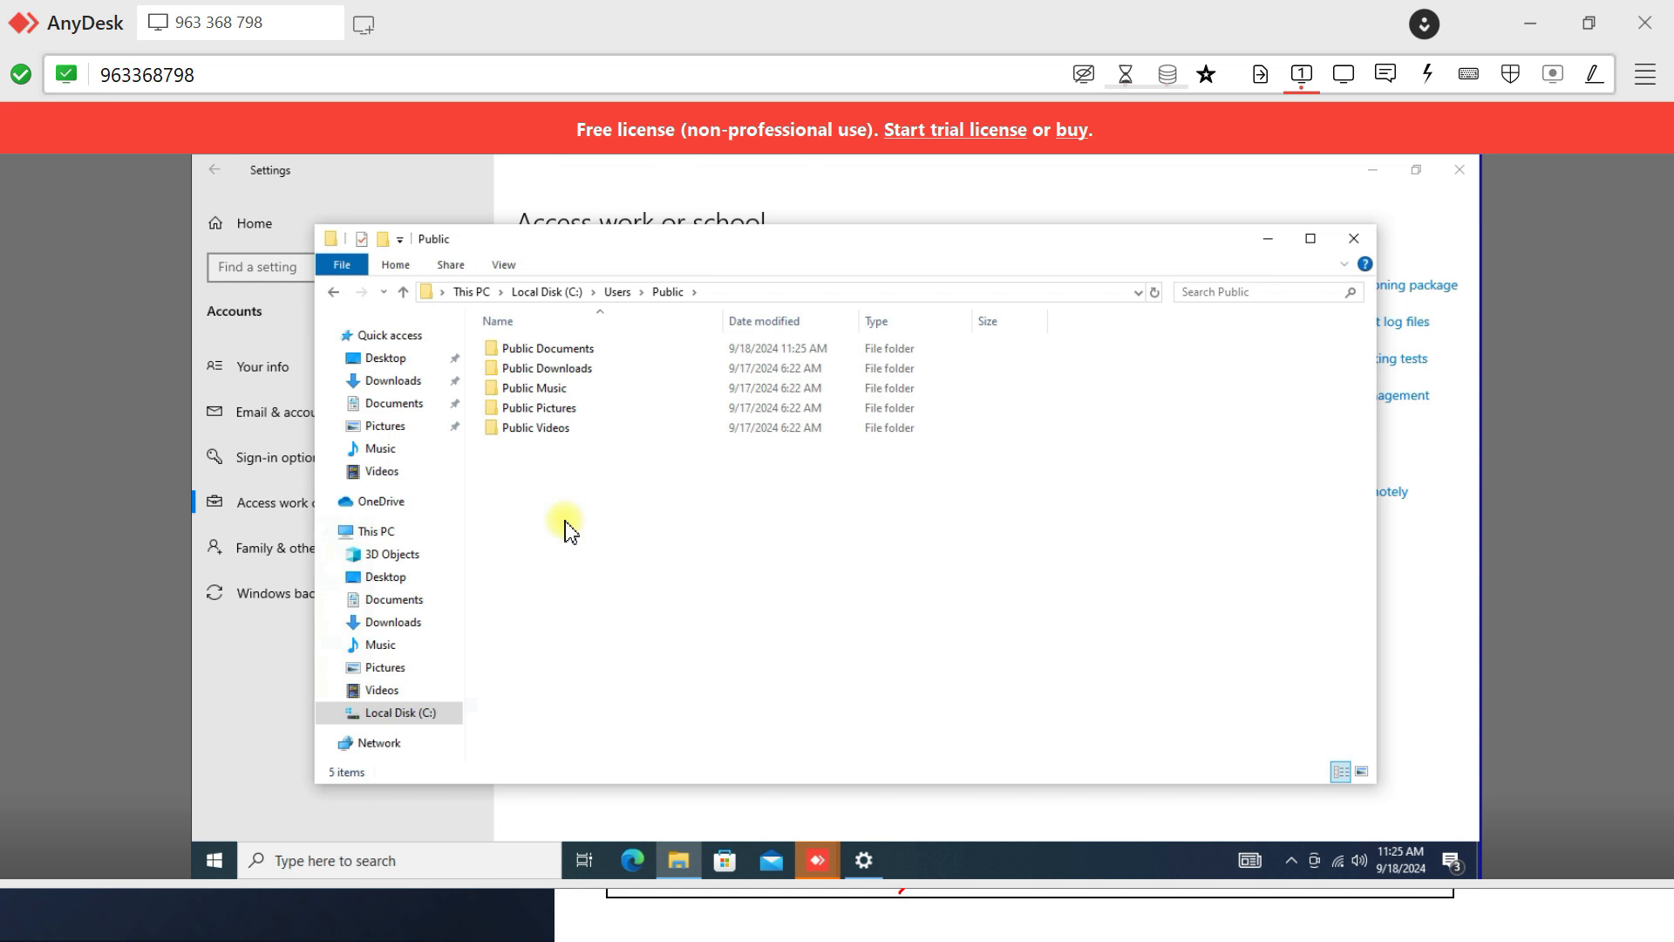
double_click(547, 350)
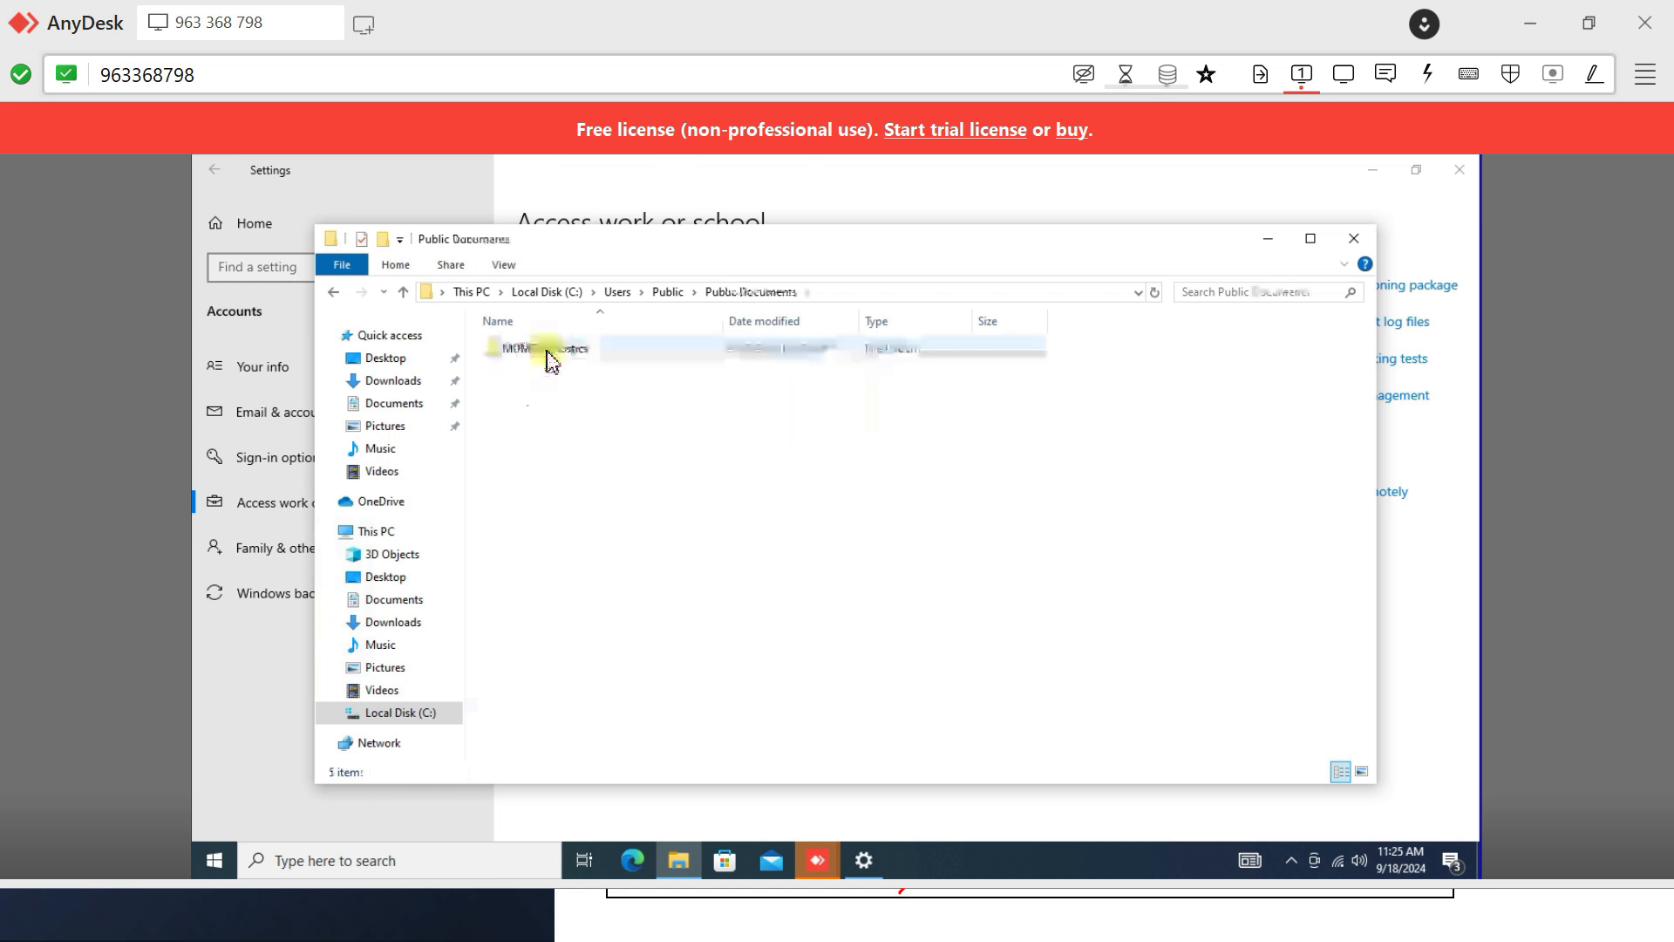
double_click(525, 355)
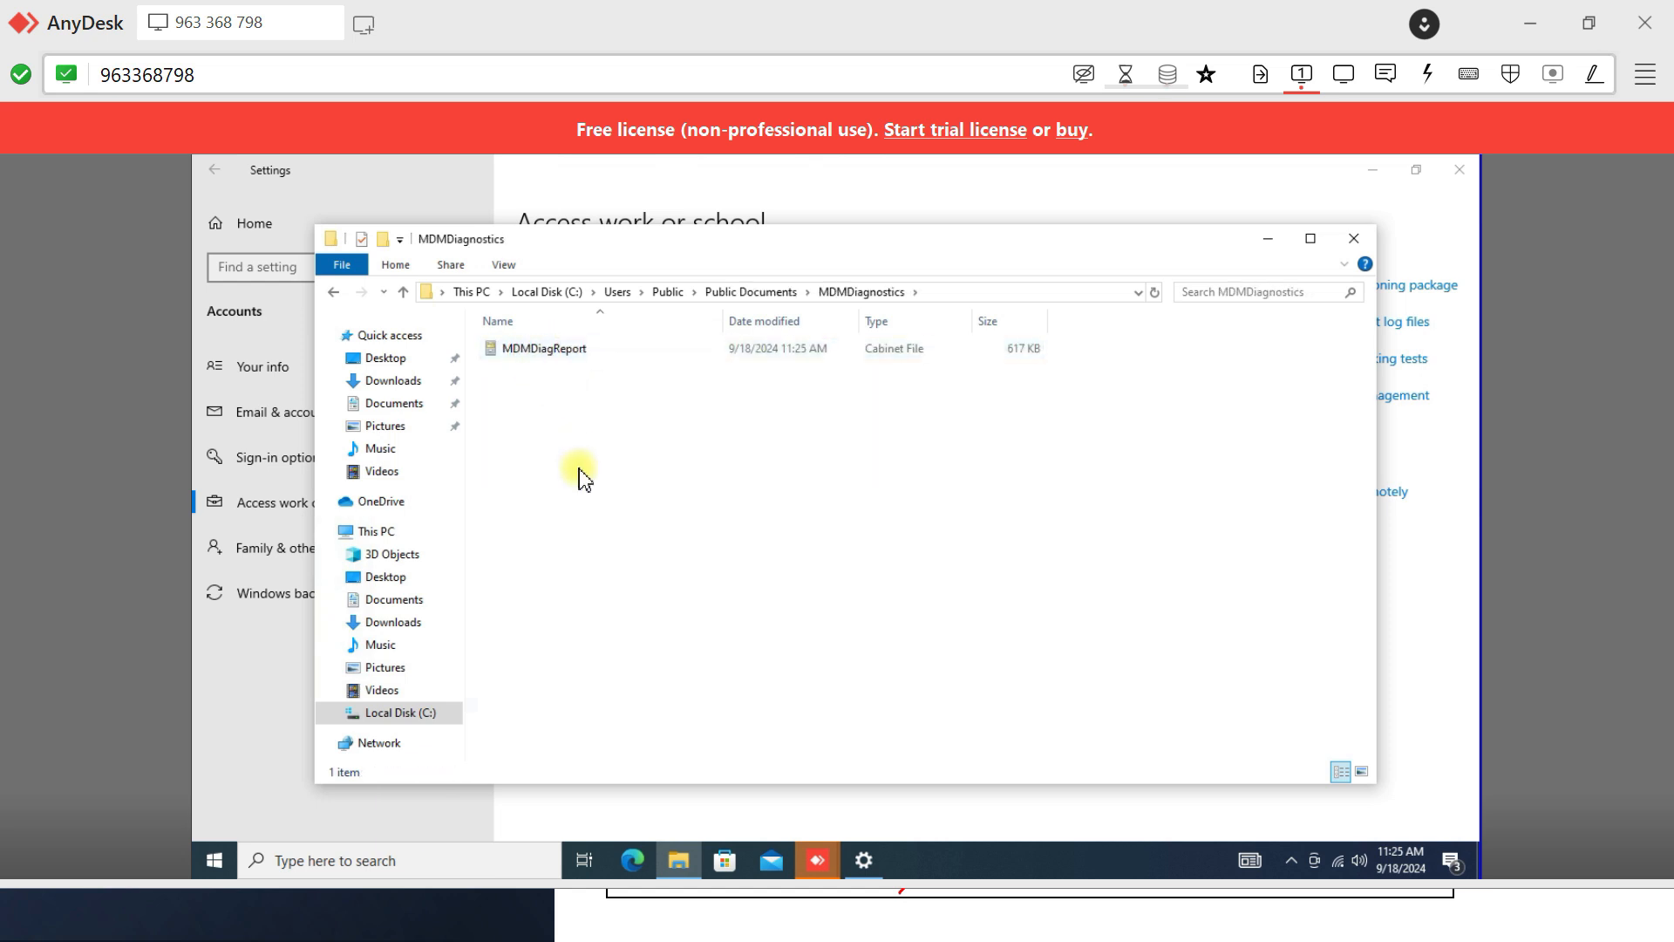
double_click(541, 349)
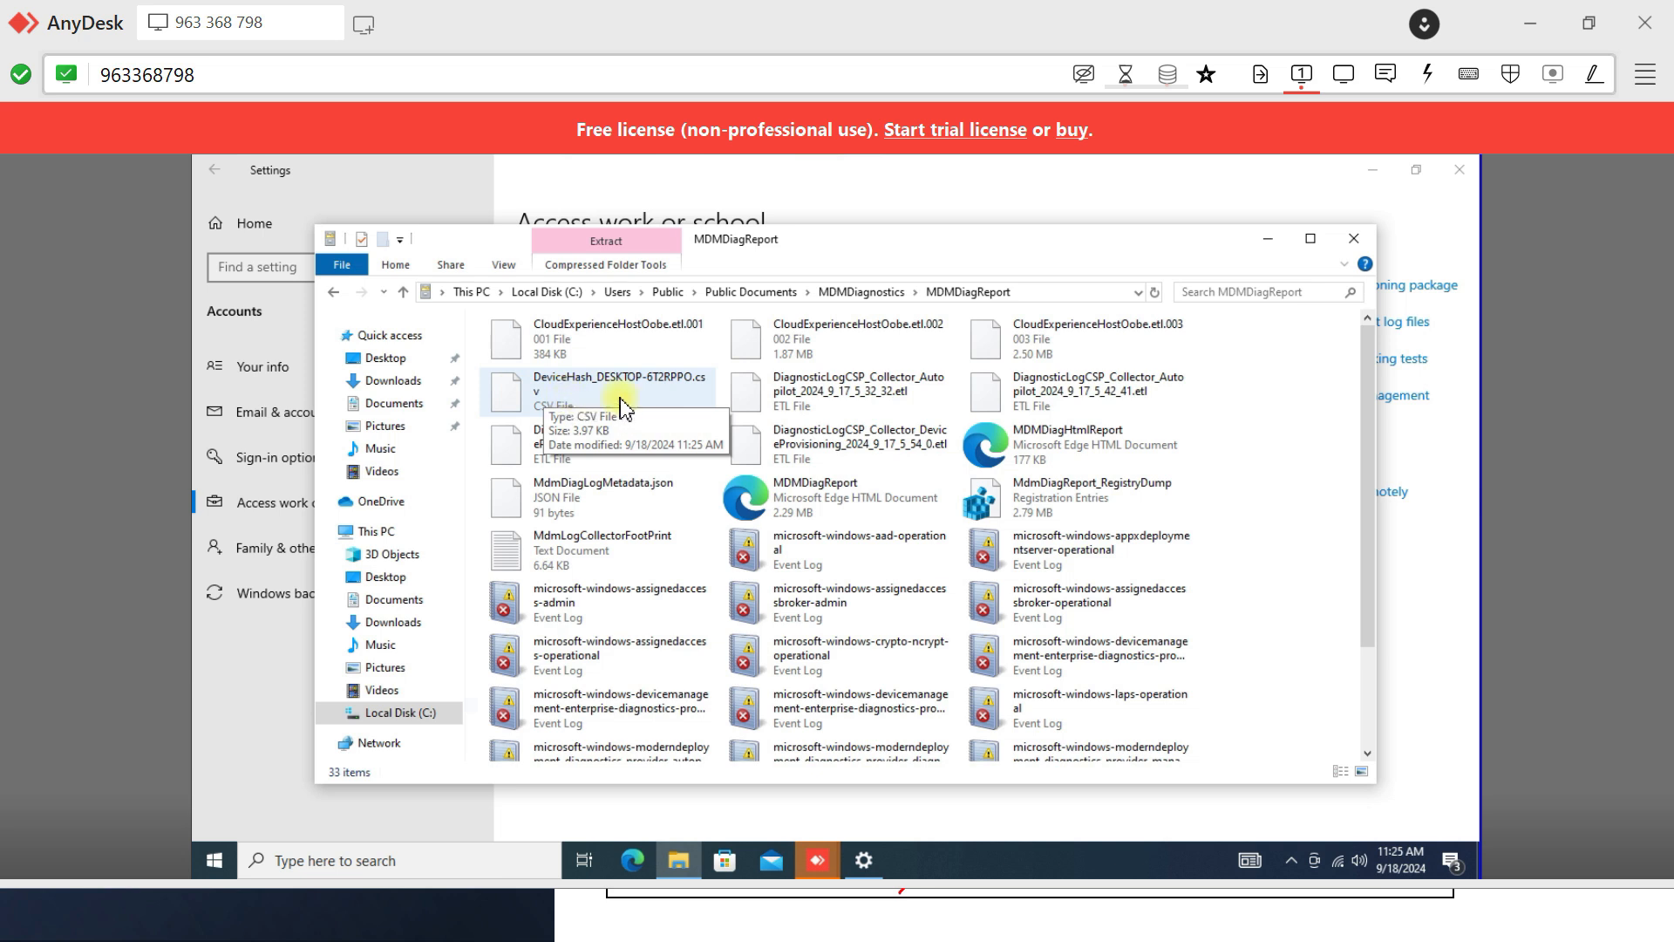
- Copy DeviceHash_DESKTOP-6T2RPPO.csv from the MDMDiagReport cabinet to the remote PC's desktop
click(618, 410)
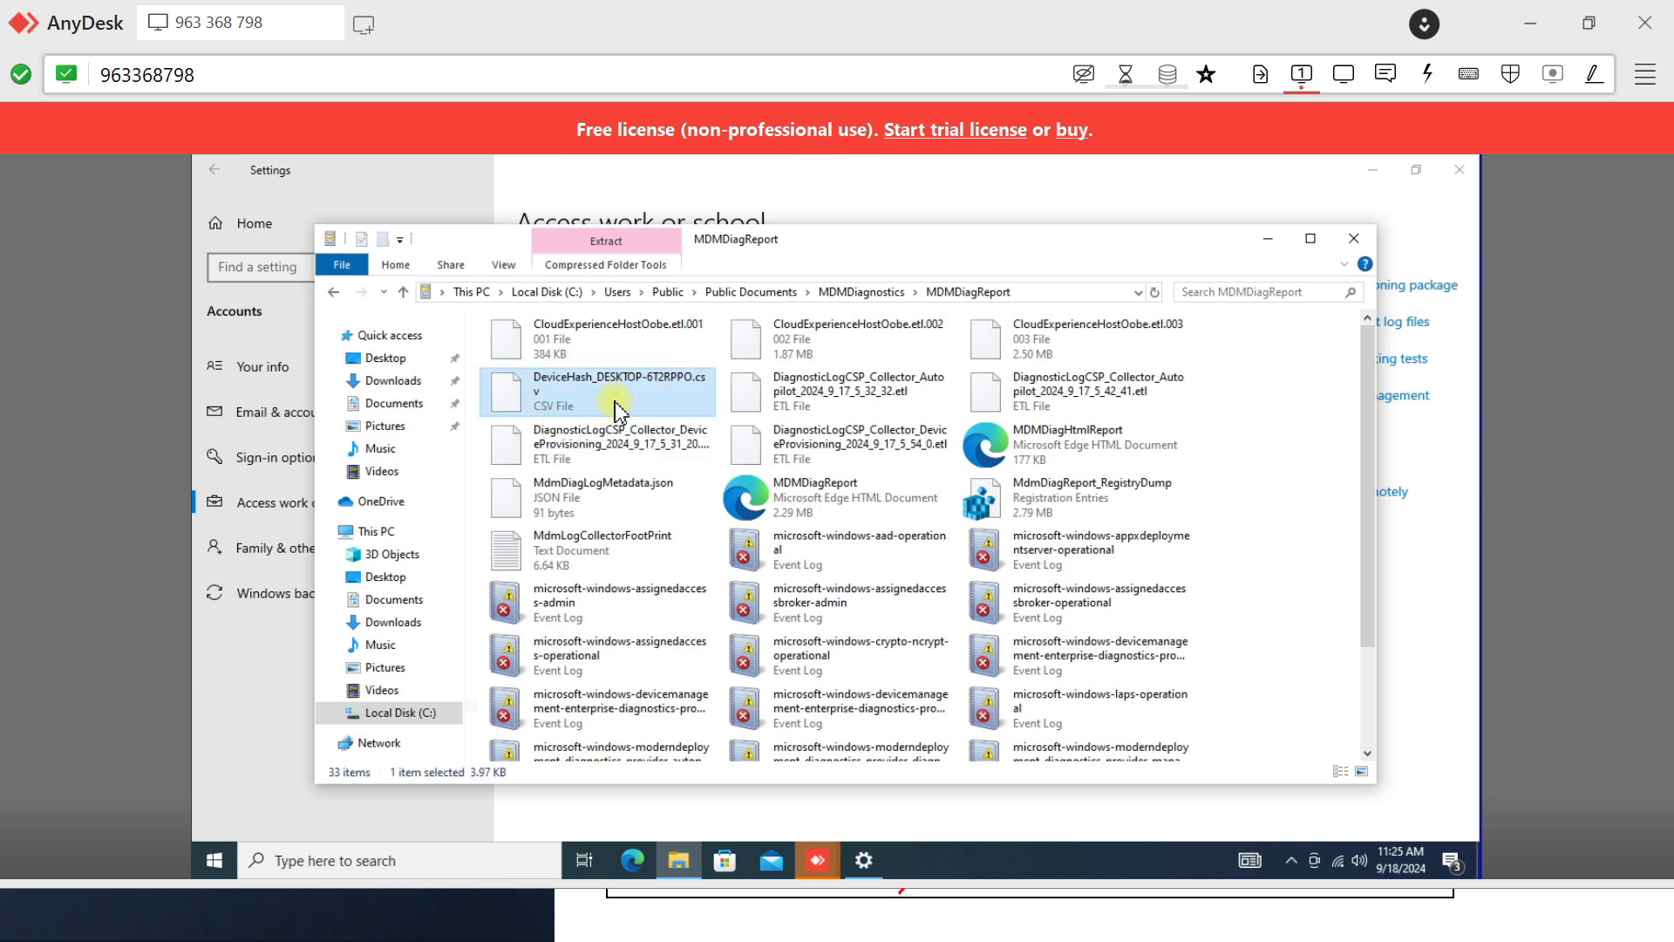
right_click(615, 402)
click(663, 438)
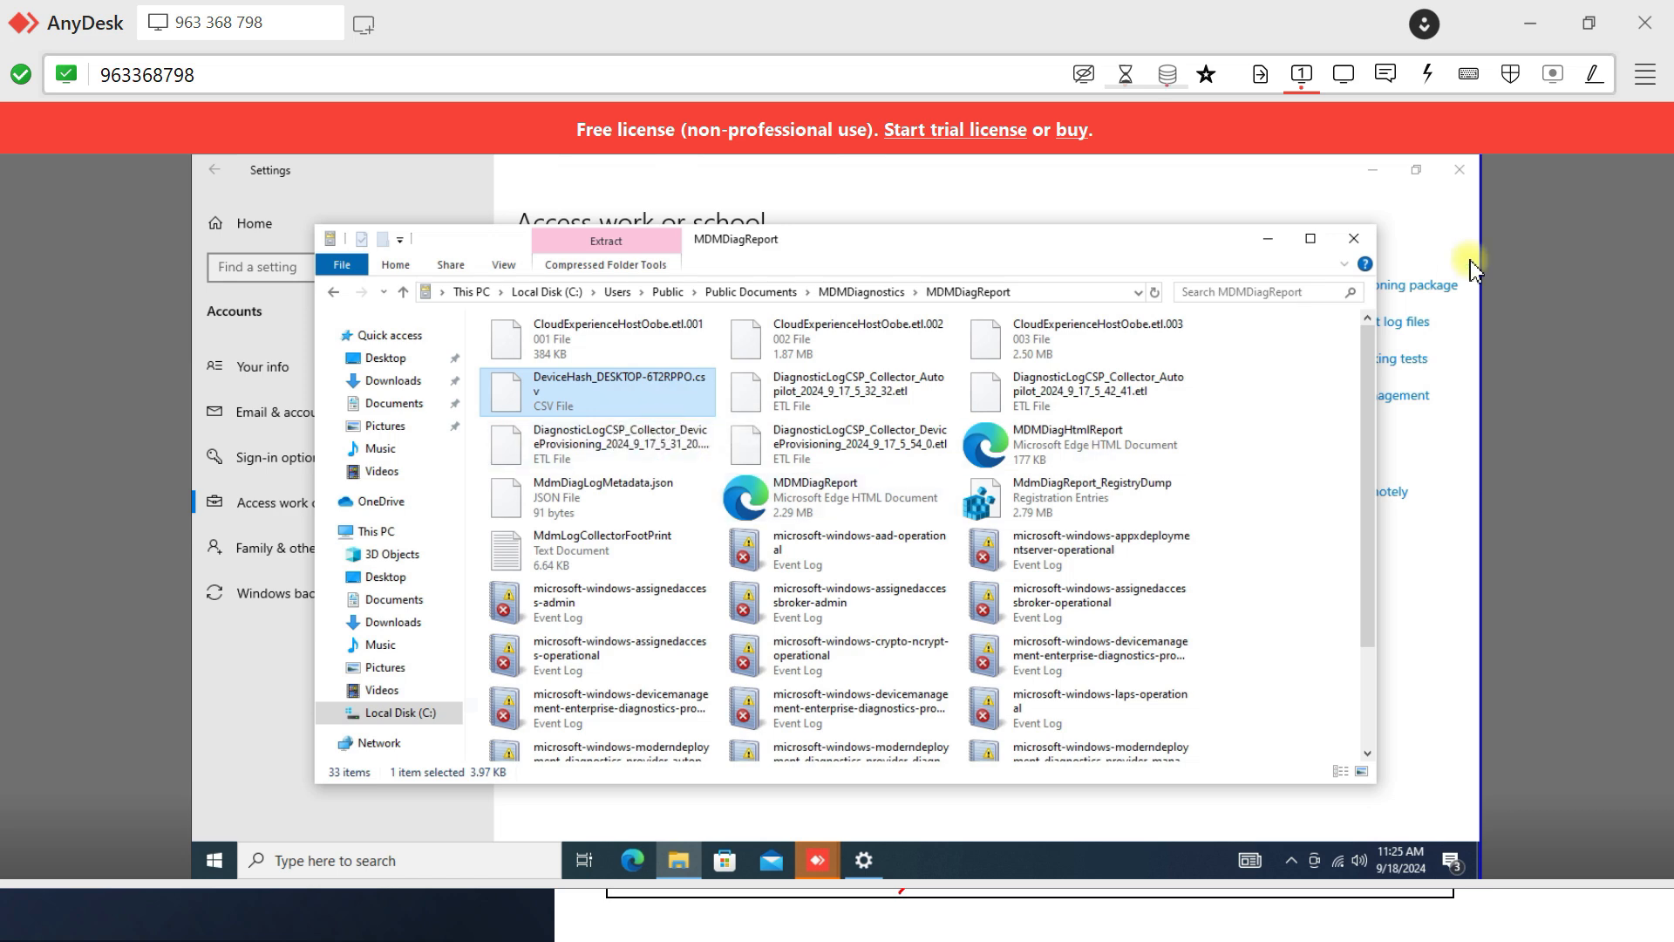
click(1268, 239)
click(1373, 171)
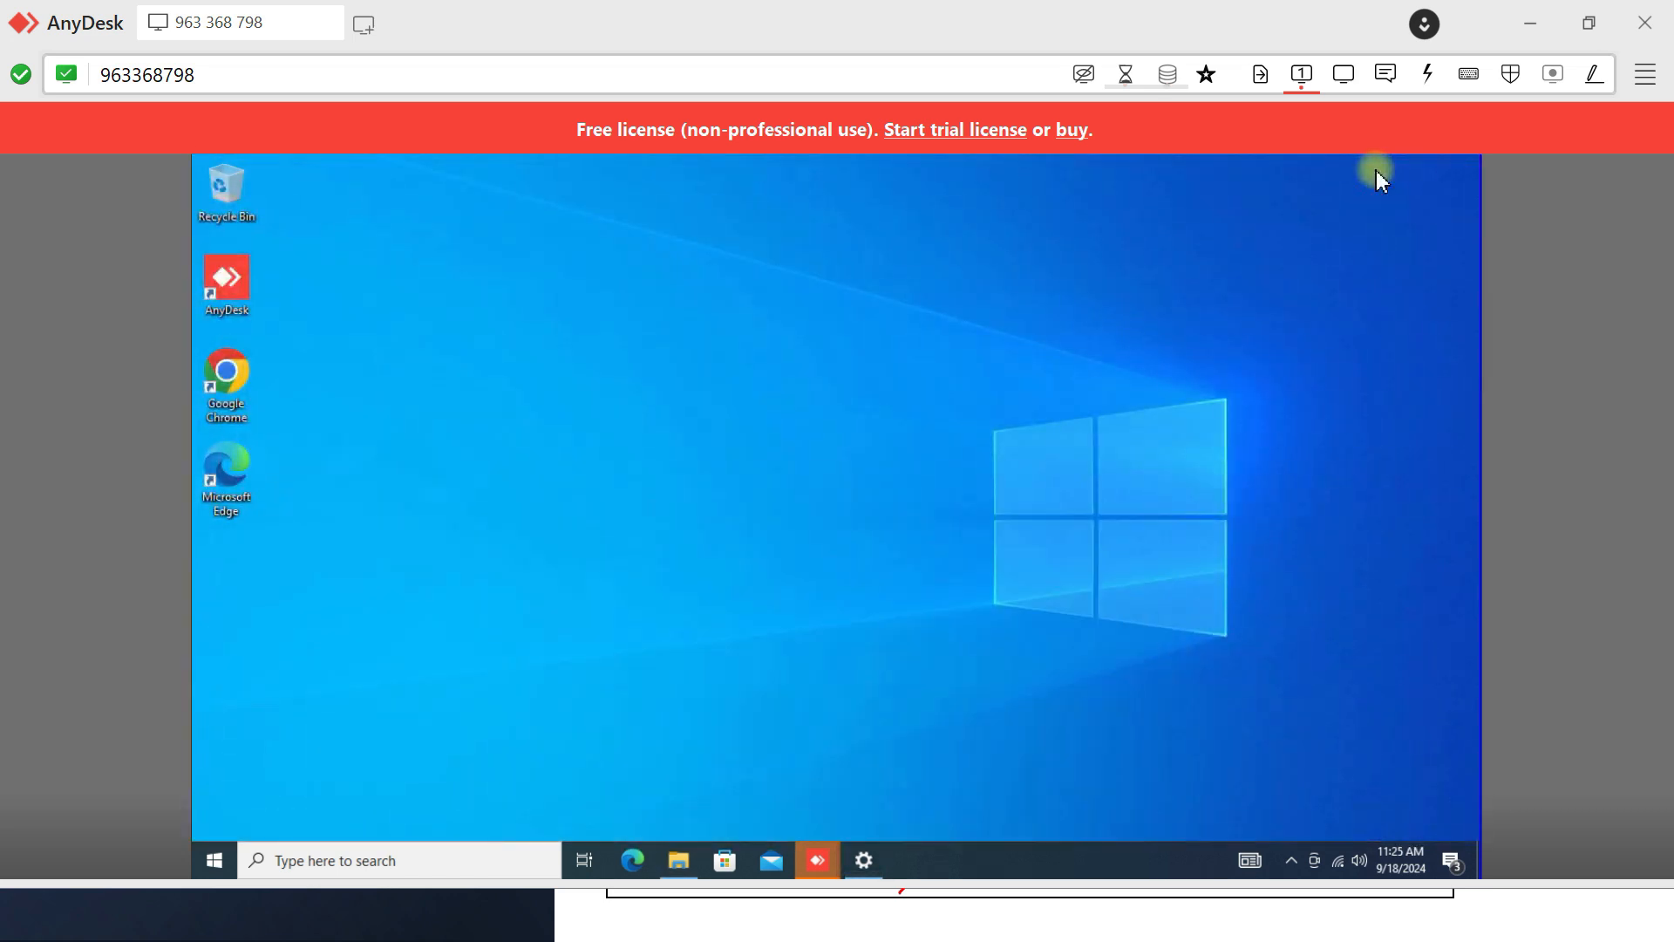
right_click(832, 303)
click(889, 380)
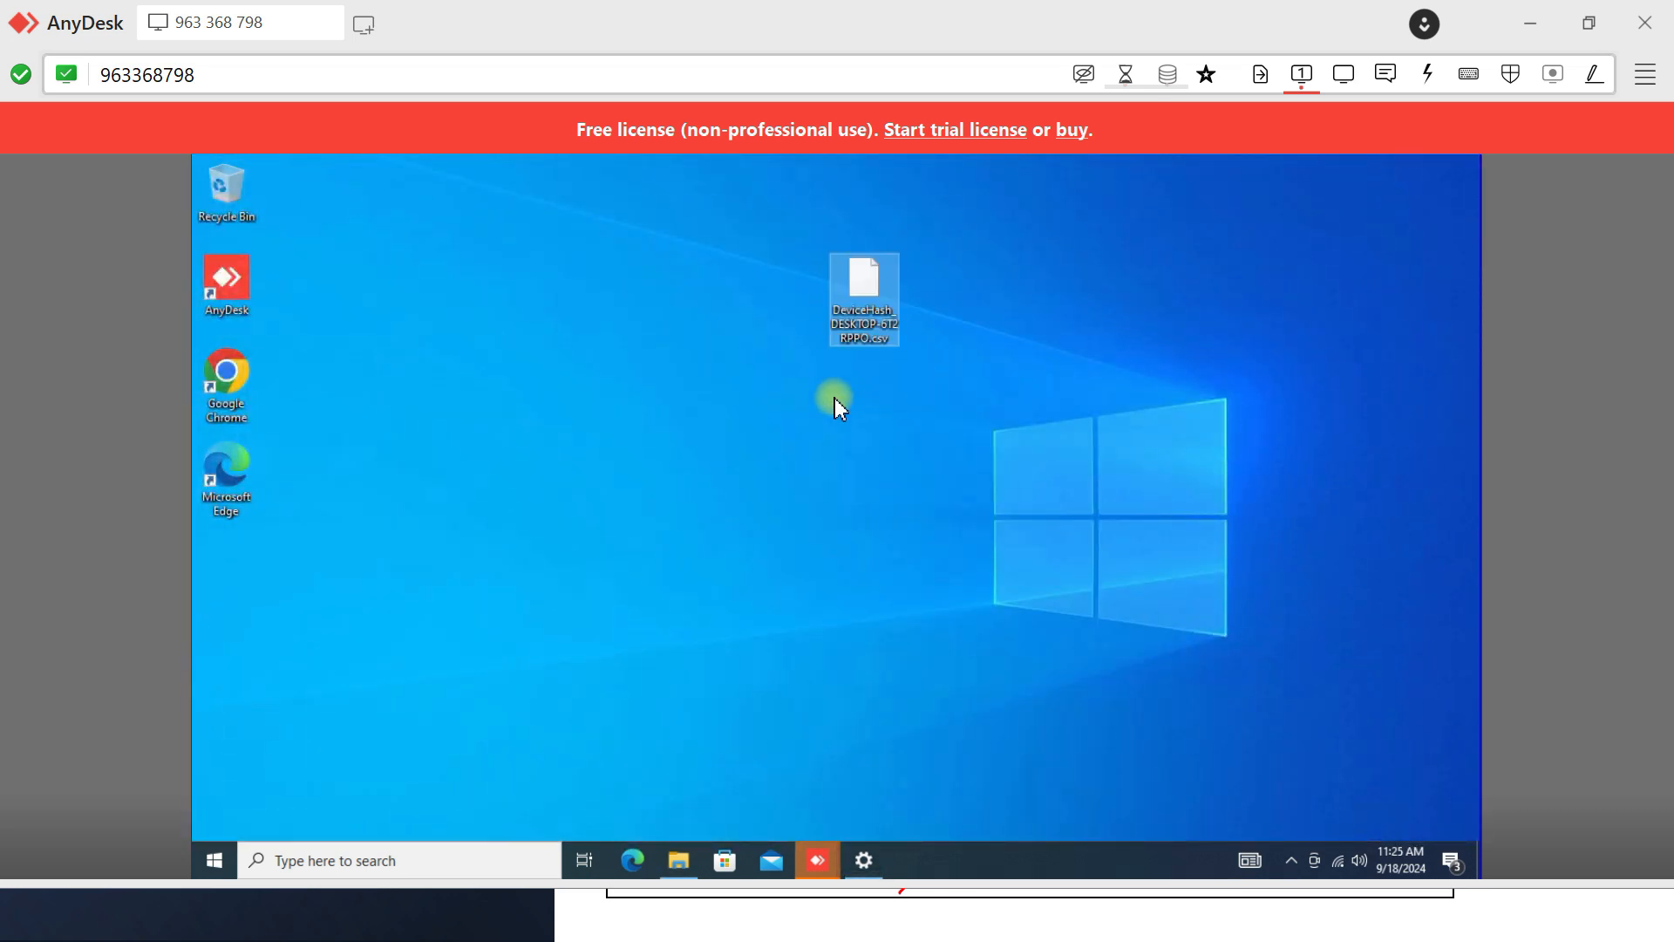
drag(777, 252, 1033, 407)
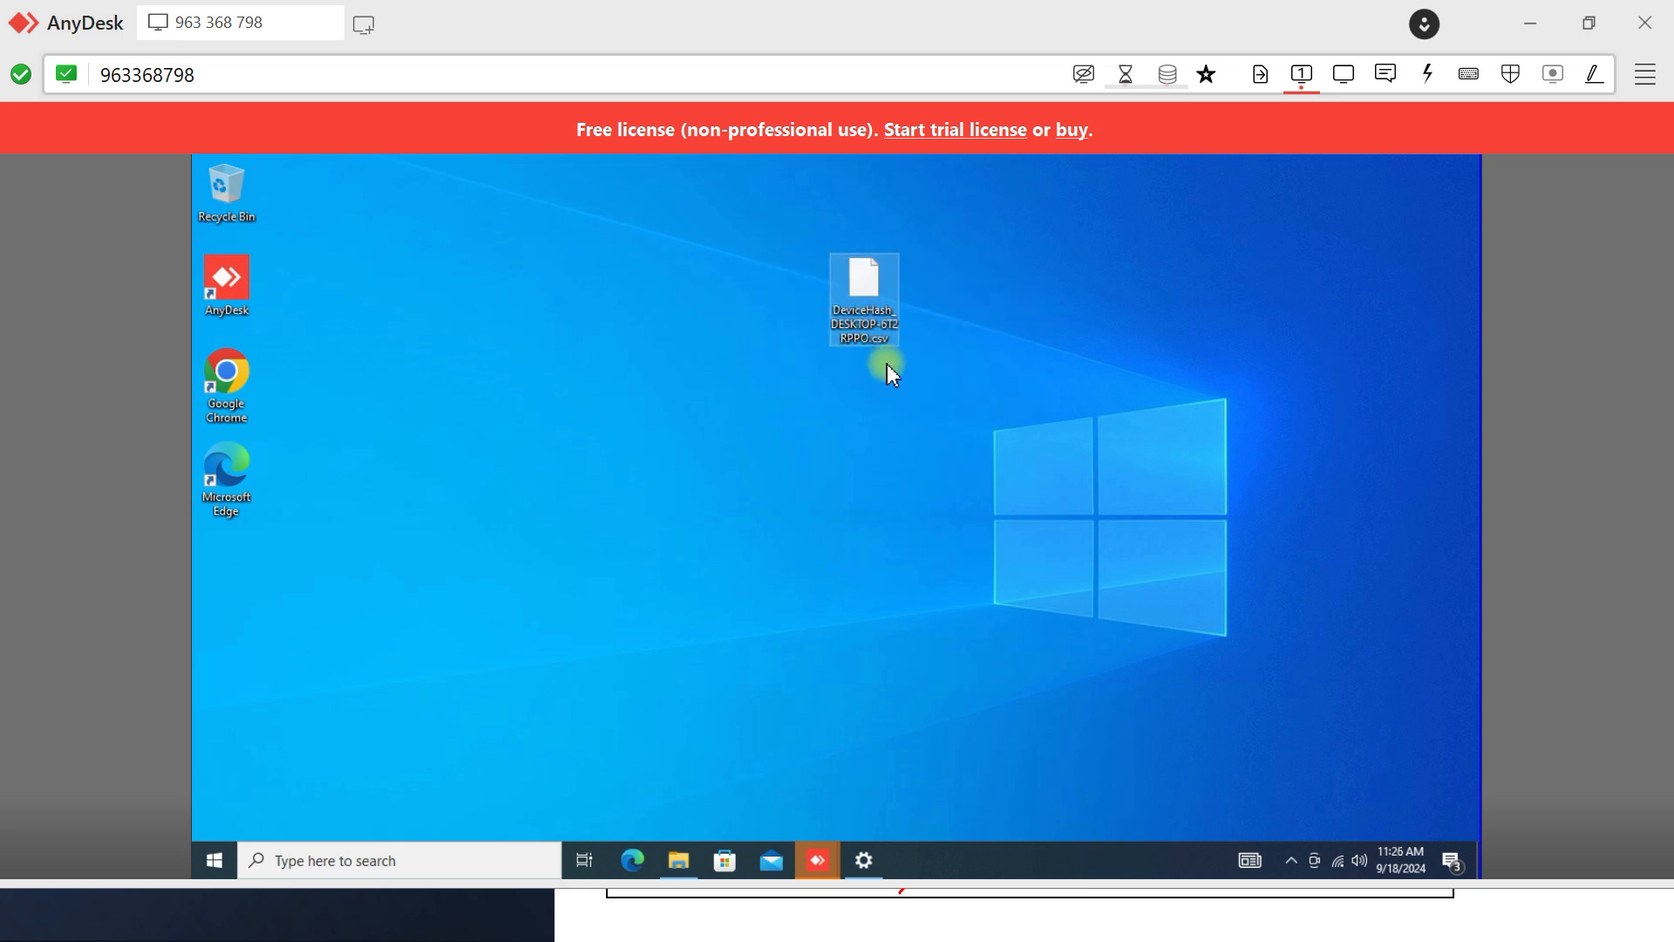
- Copy the device hash CSV file from the remote desktop to the clipboard and minimize the AnyDesk session
click(823, 427)
click(857, 307)
right_click(861, 315)
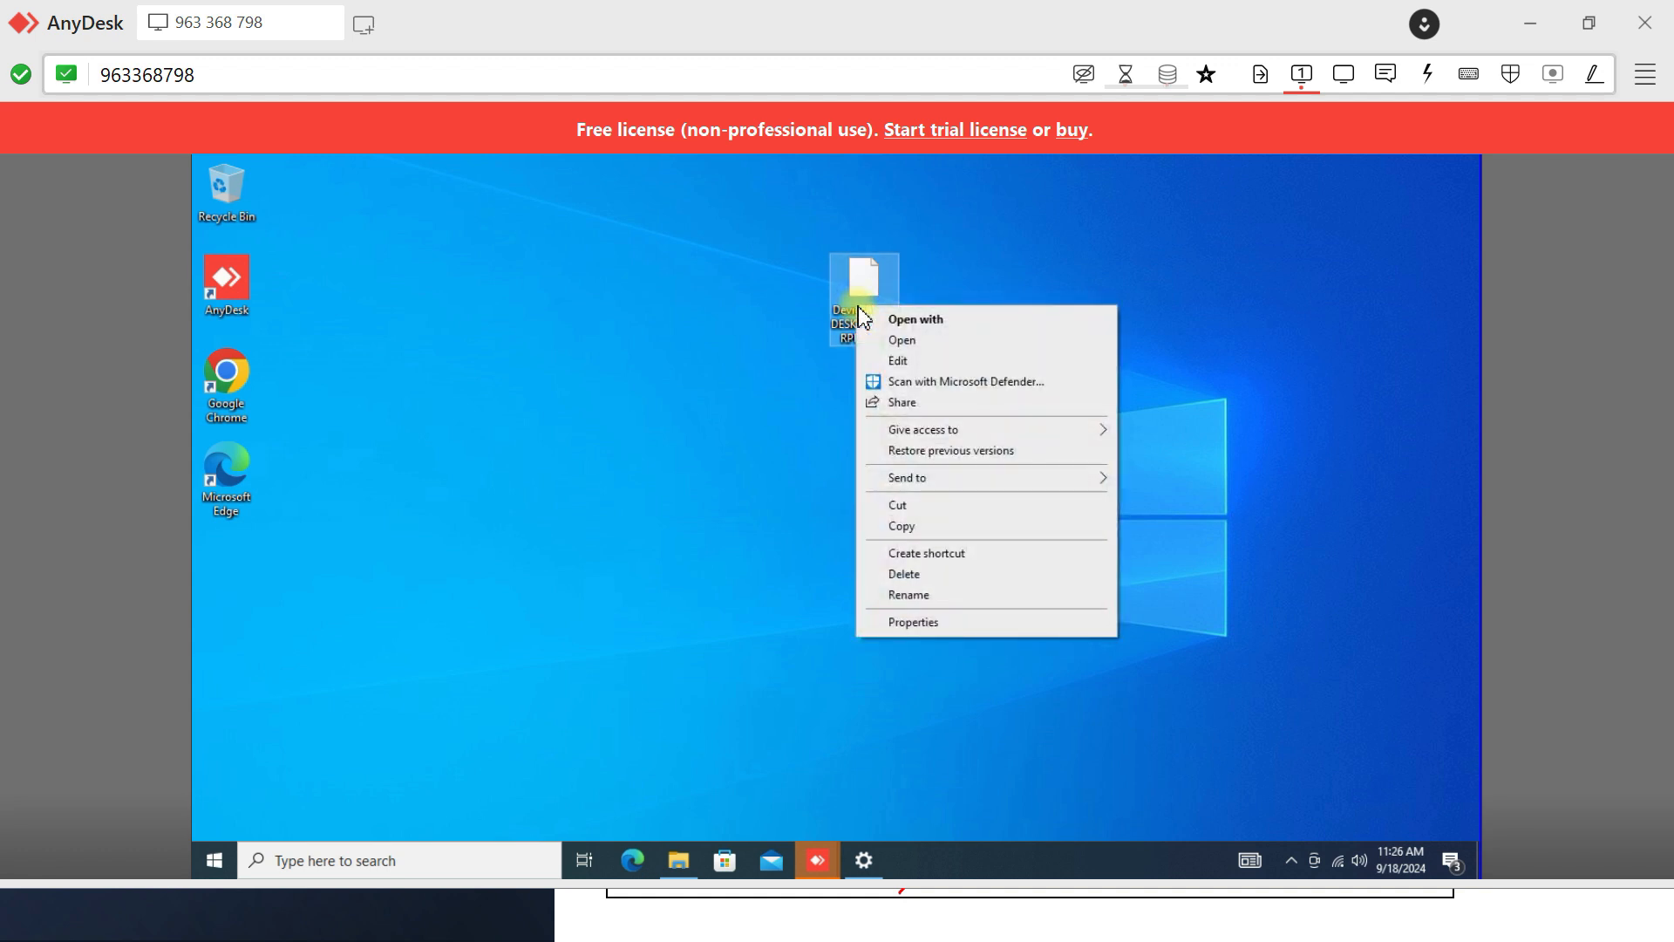
click(899, 523)
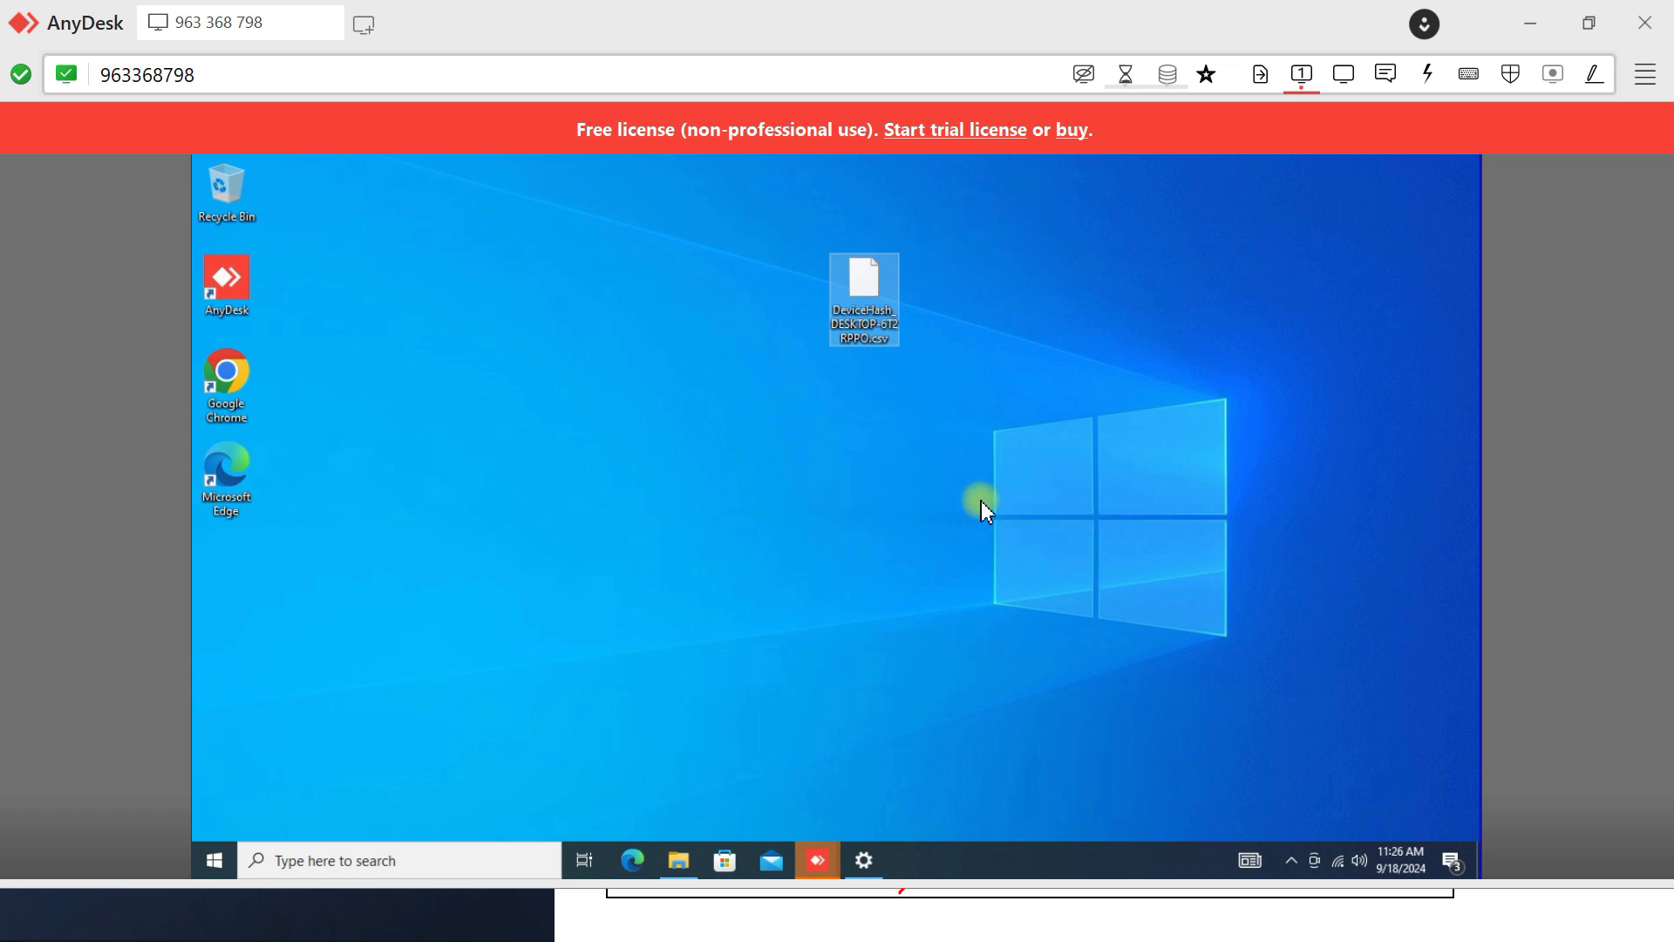
click(1528, 21)
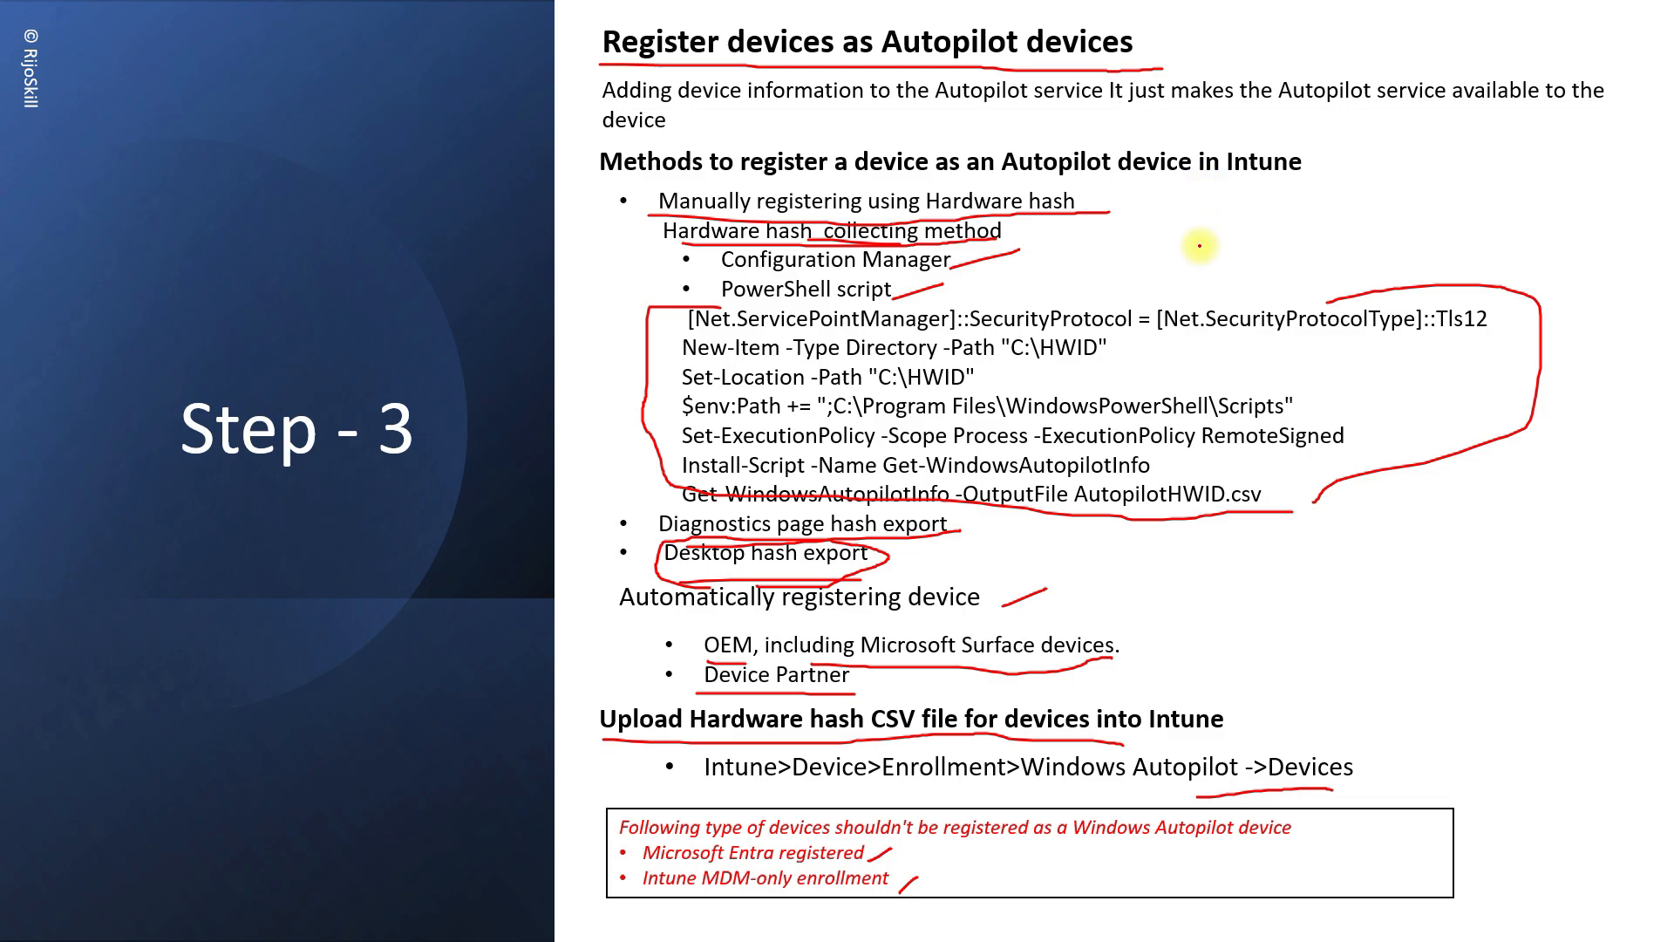
- Create a new folder named HW-hash on the local computer's desktop
click(1356, 324)
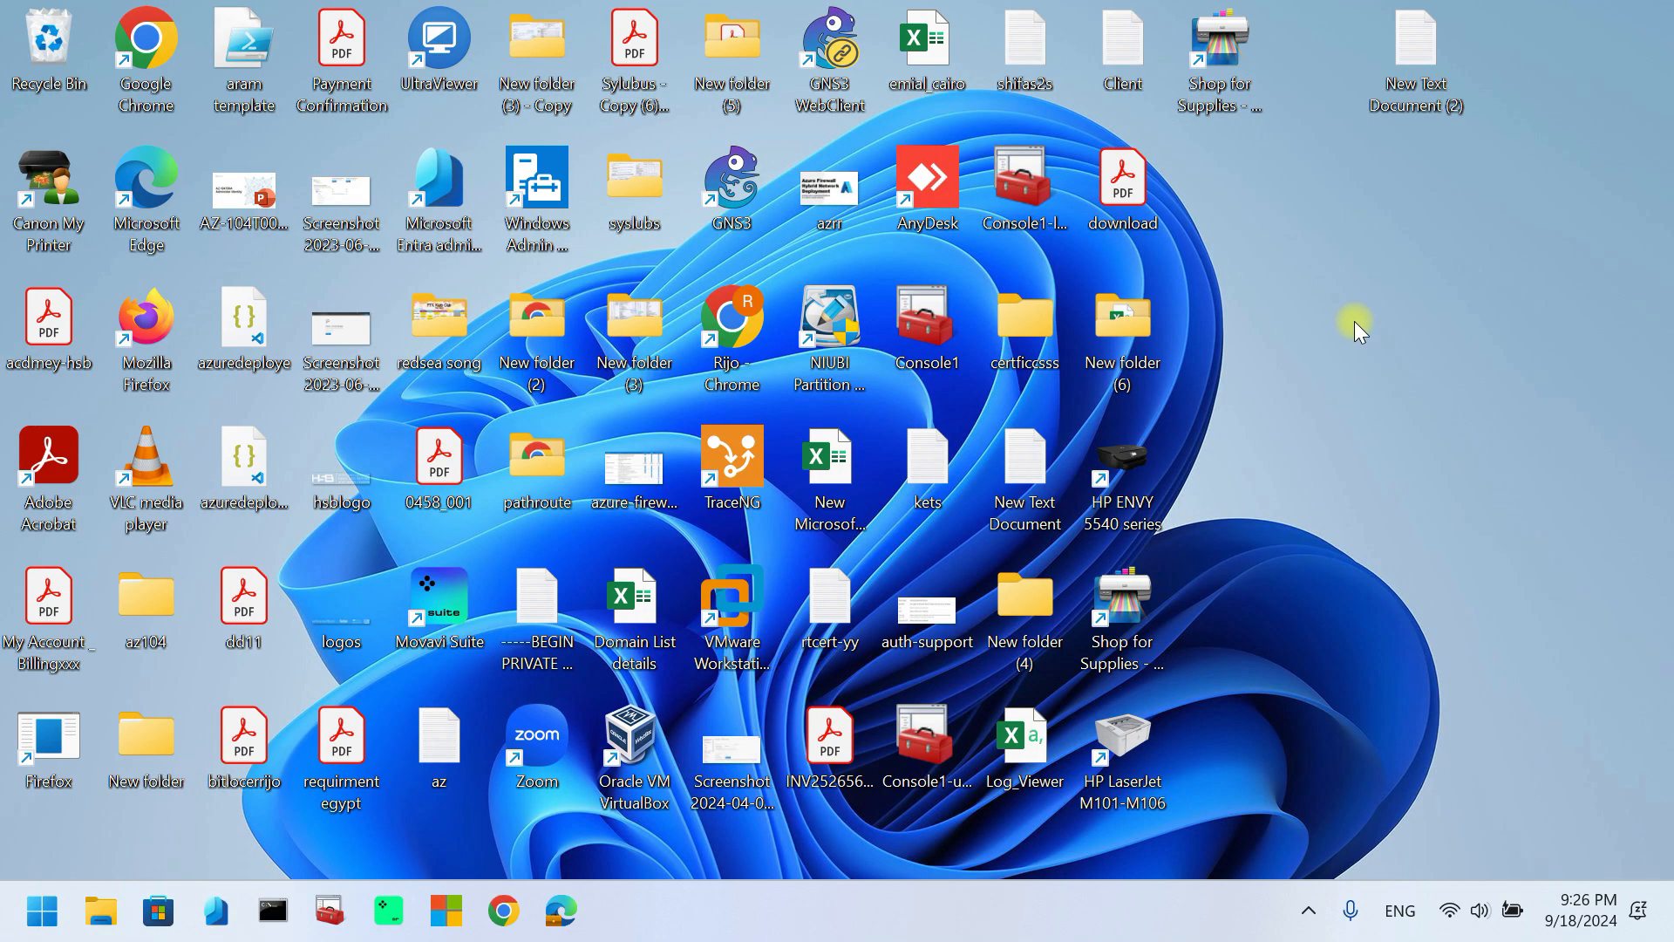
right_click(1355, 323)
mouse_move(1390, 547)
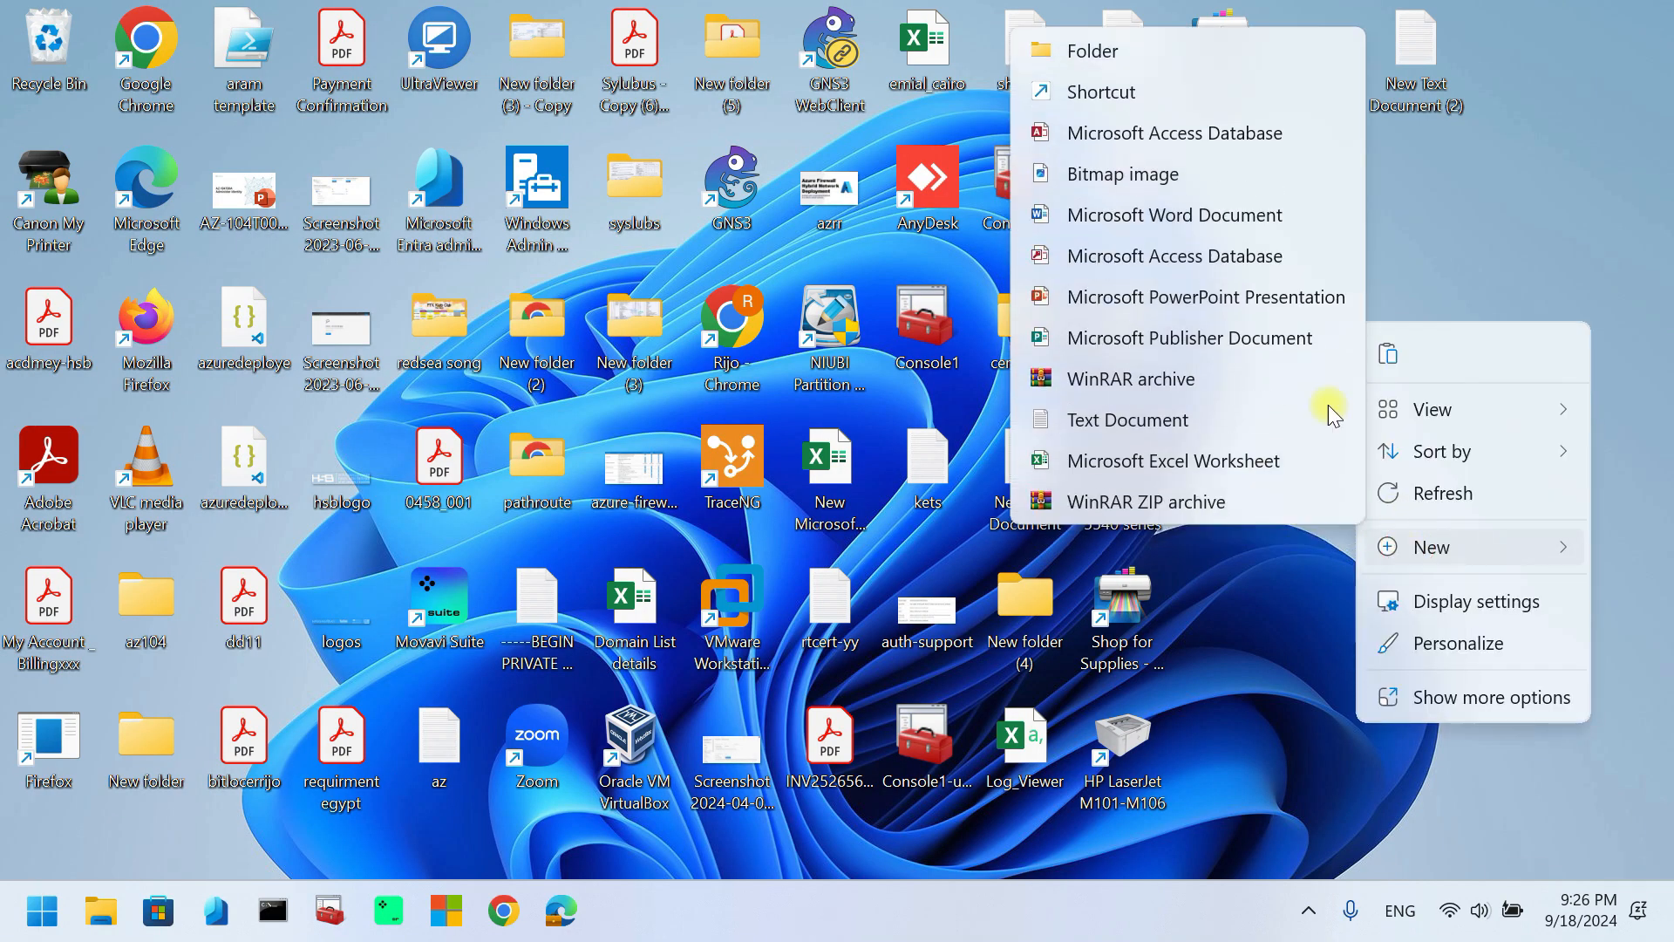
click(1109, 59)
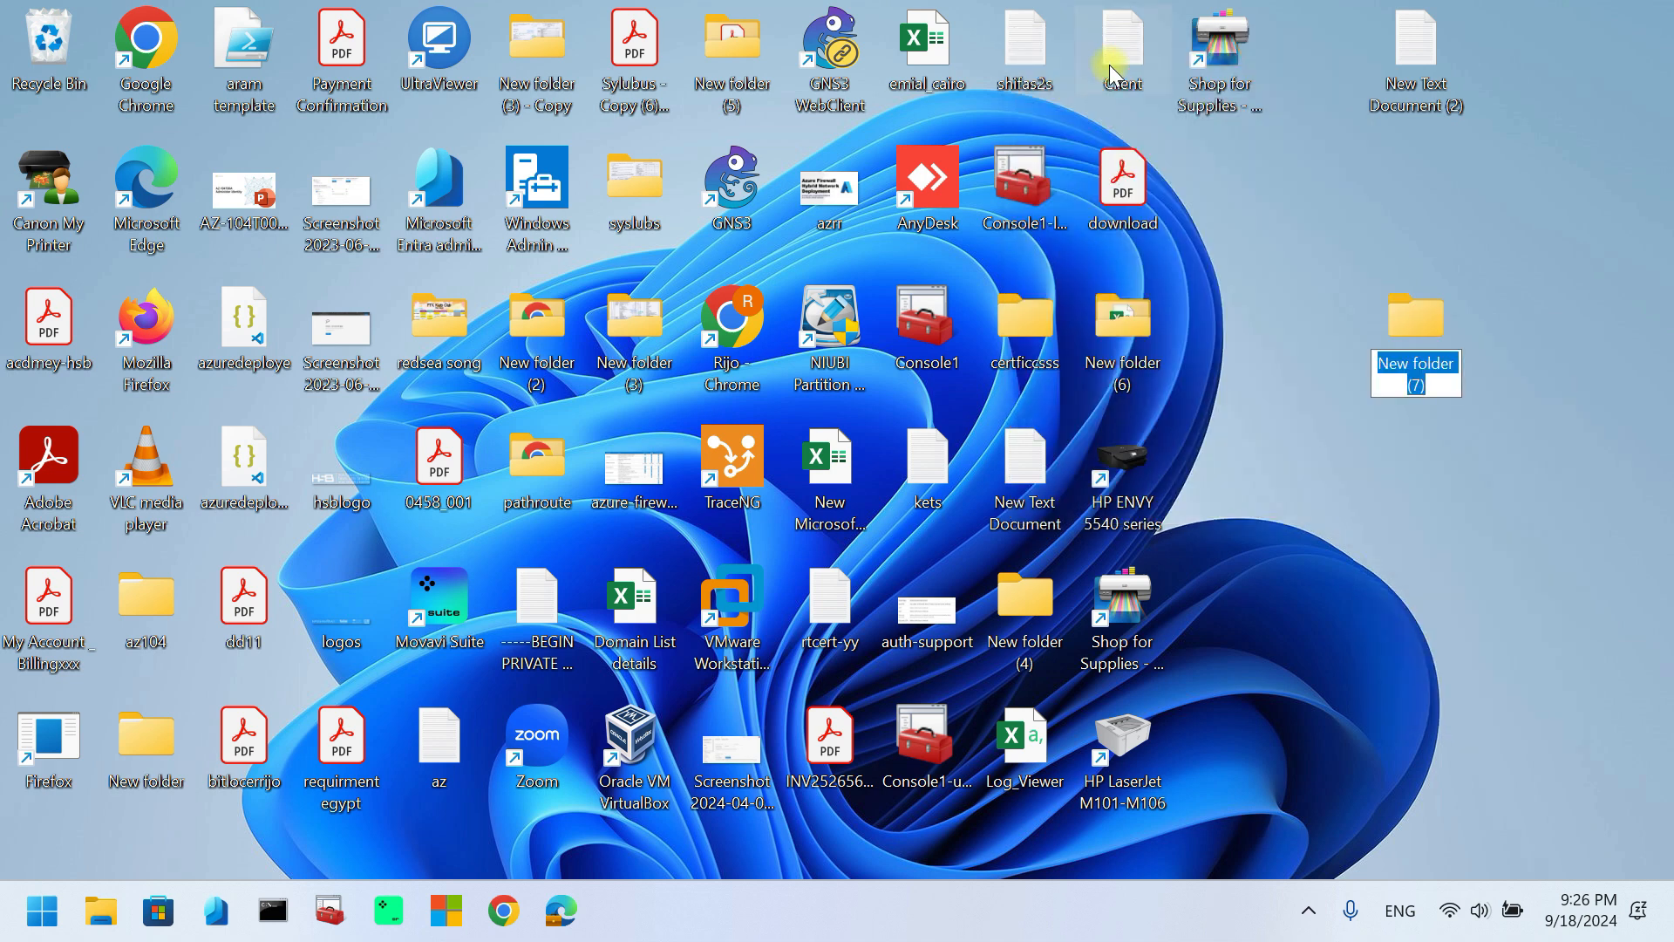
key(BackSpace)
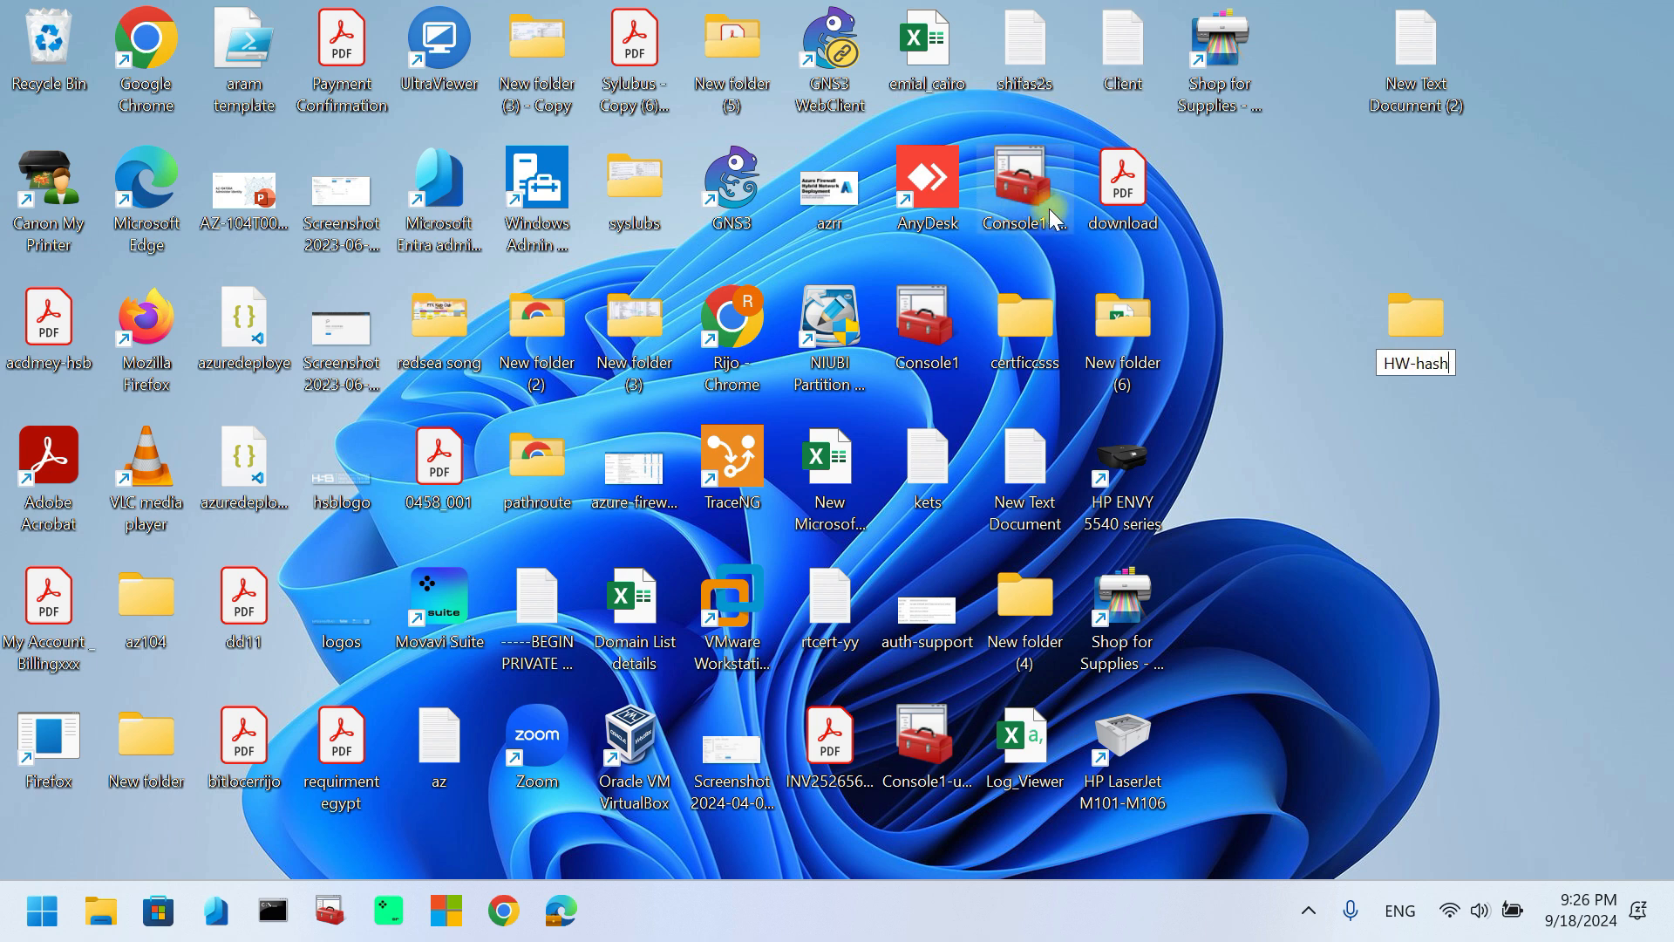
click(1467, 279)
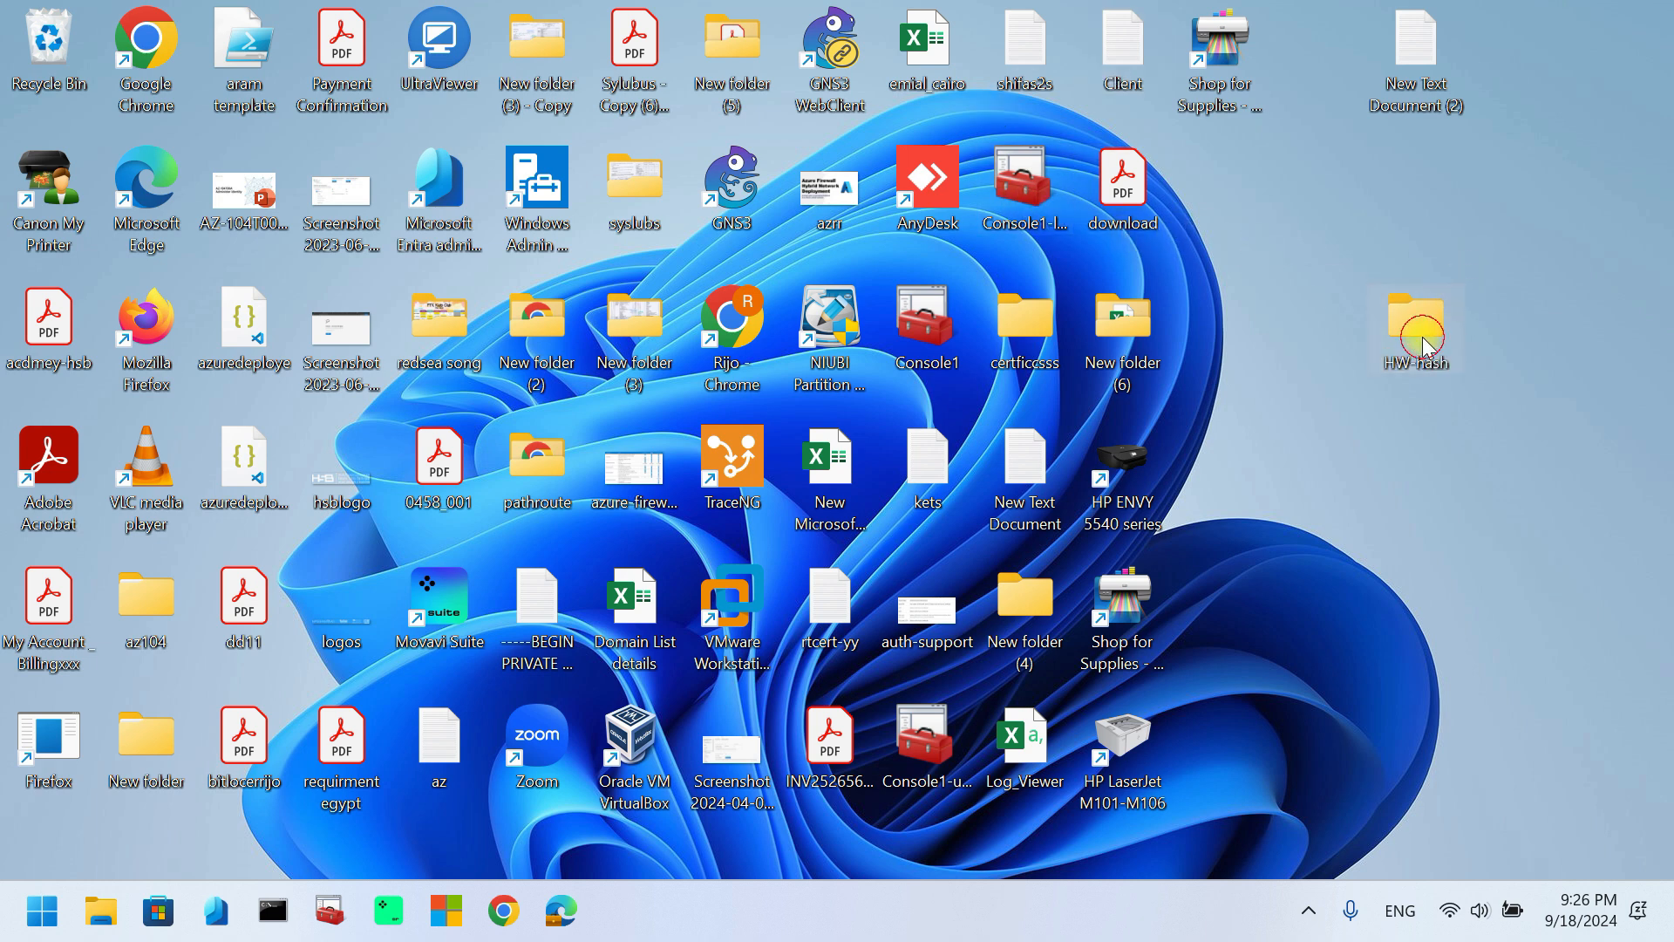
- Paste the copied device hash CSV file into the HW-hash folder
double_click(1423, 343)
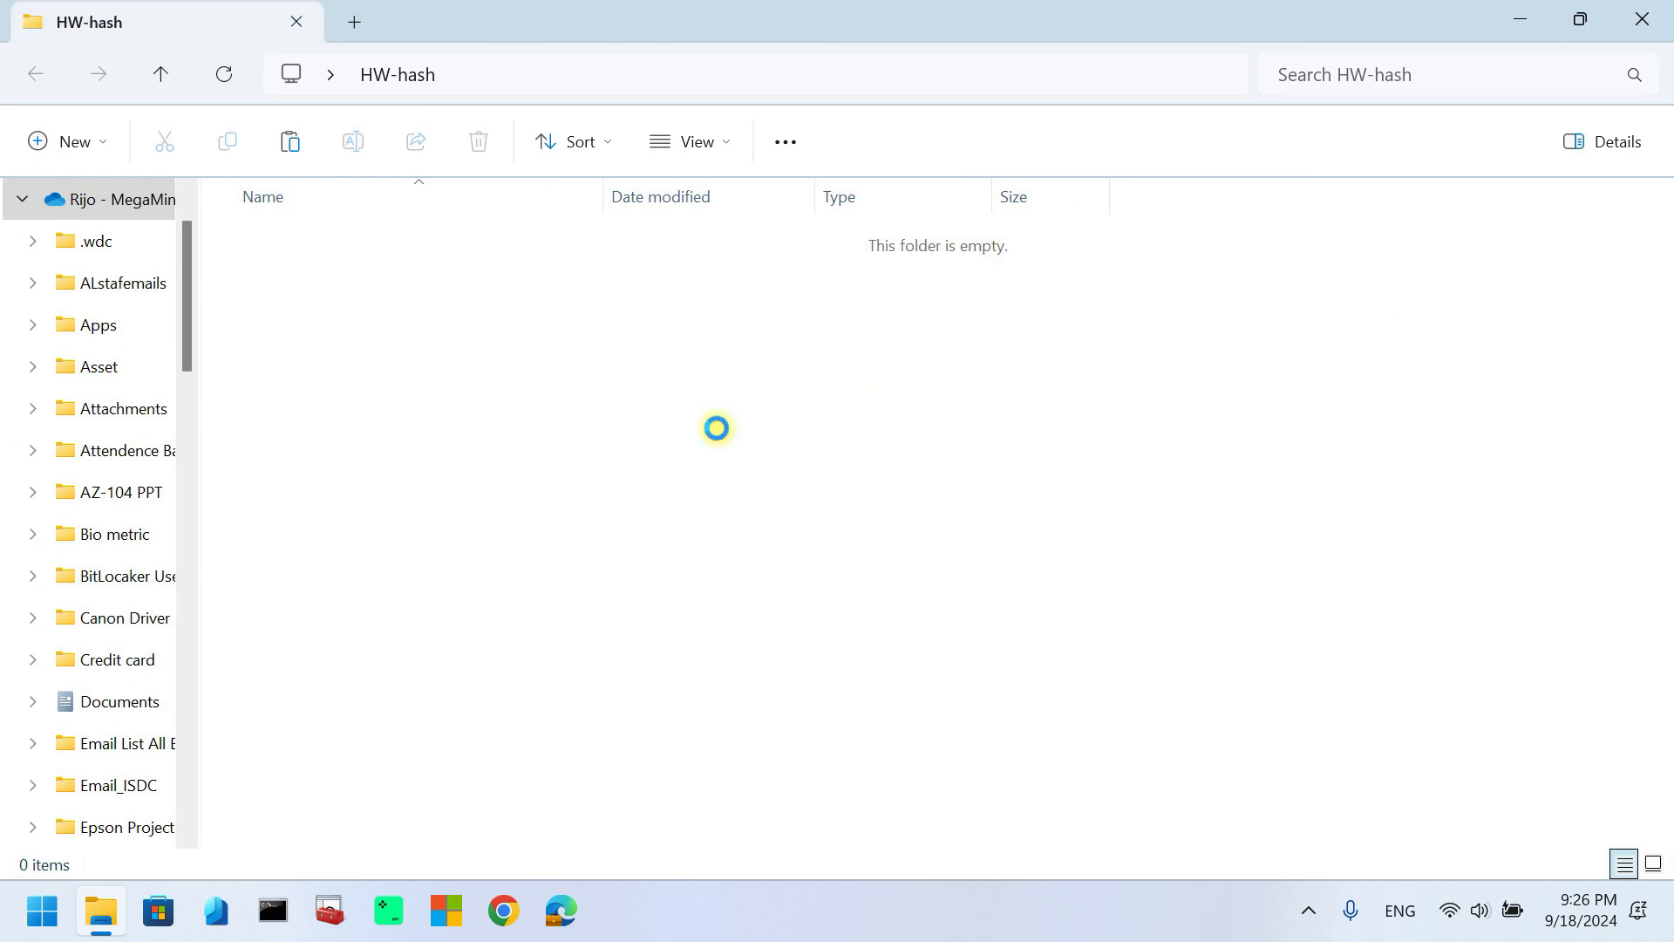
key(ctrl+v)
click(362, 340)
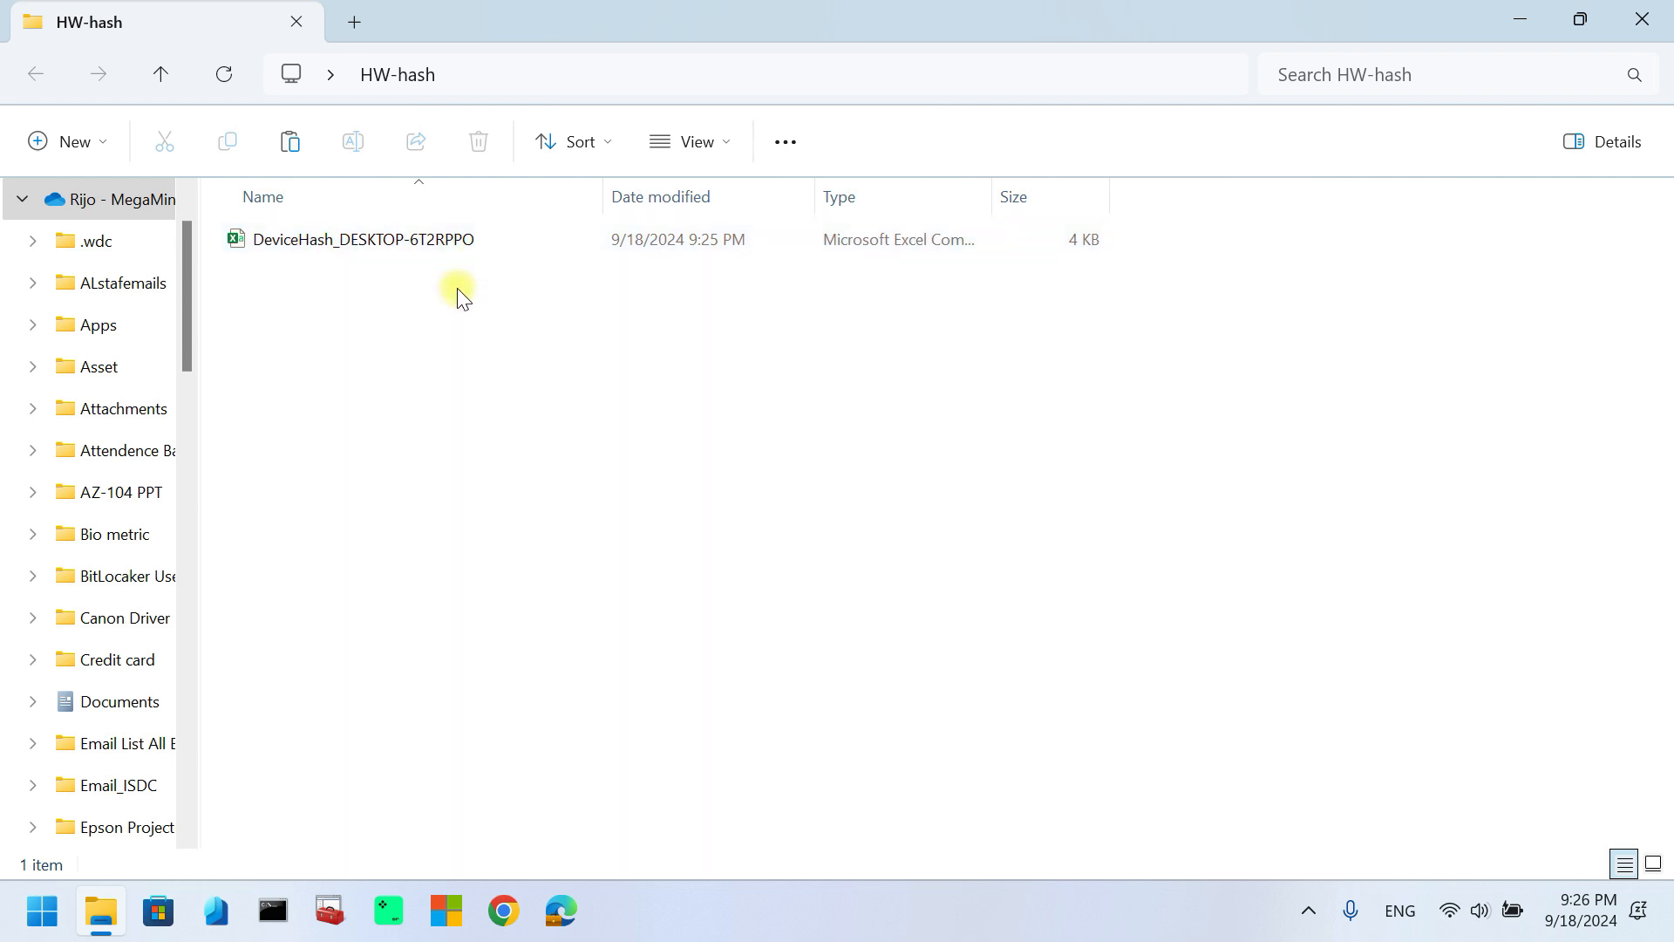
- Switch to the Intune admin center and open the Windows Autopilot devices page from the device enrollment options
click(439, 248)
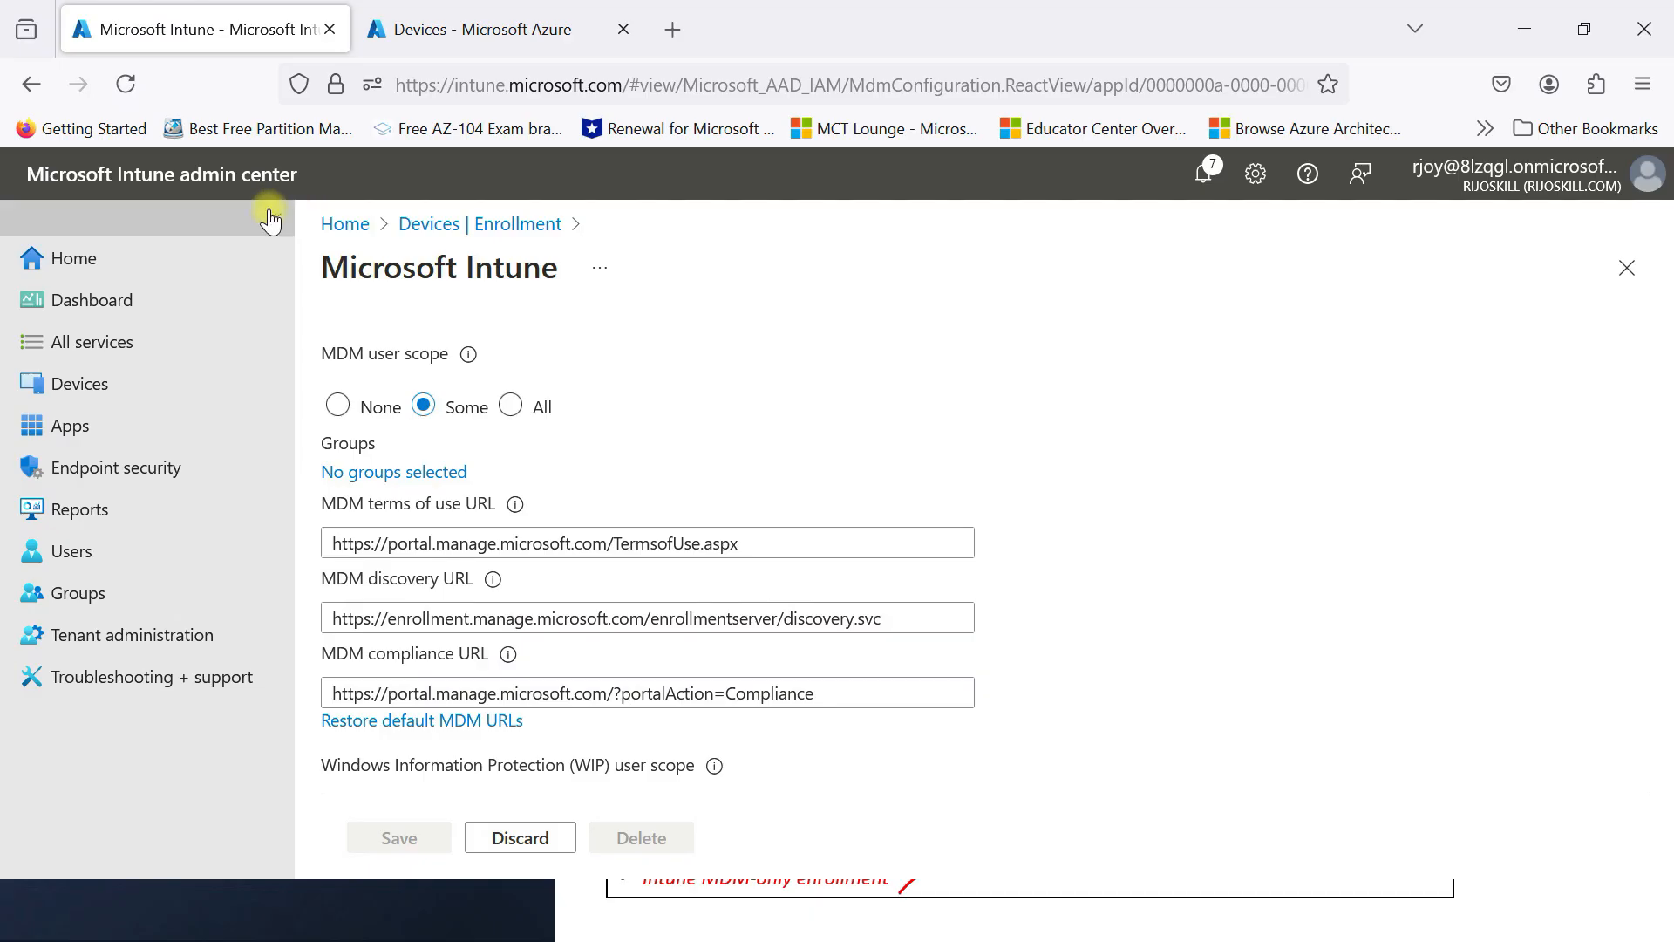
click(103, 383)
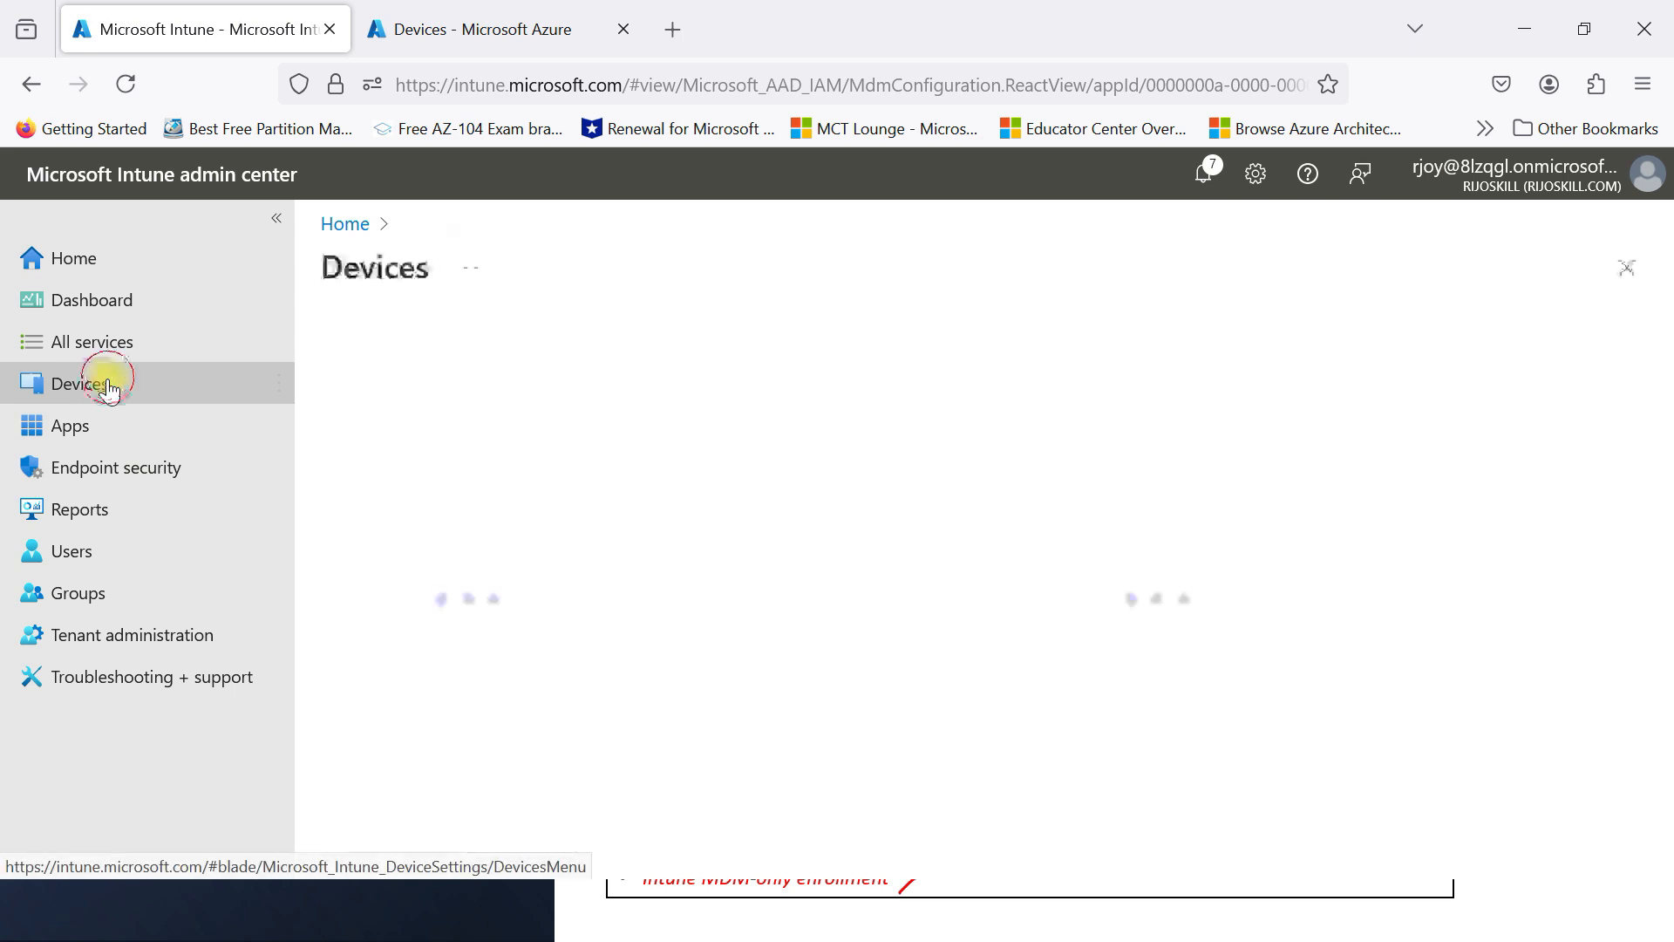
scroll(803, 474, down, 3)
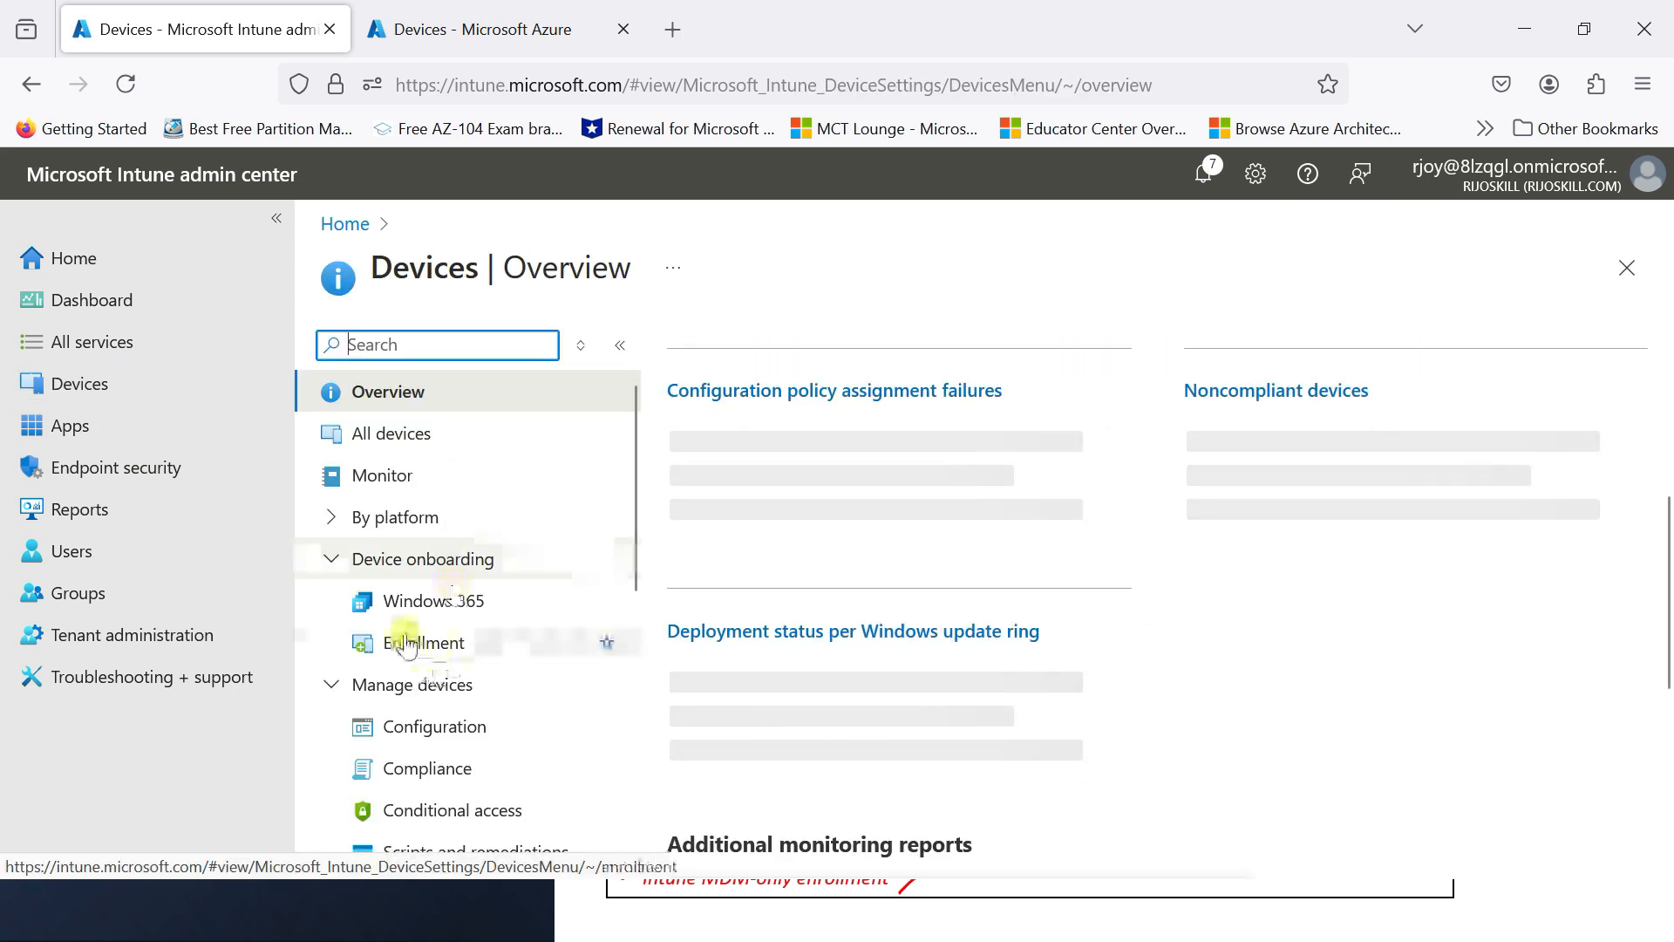
click(444, 644)
scroll(1106, 646, down, 5)
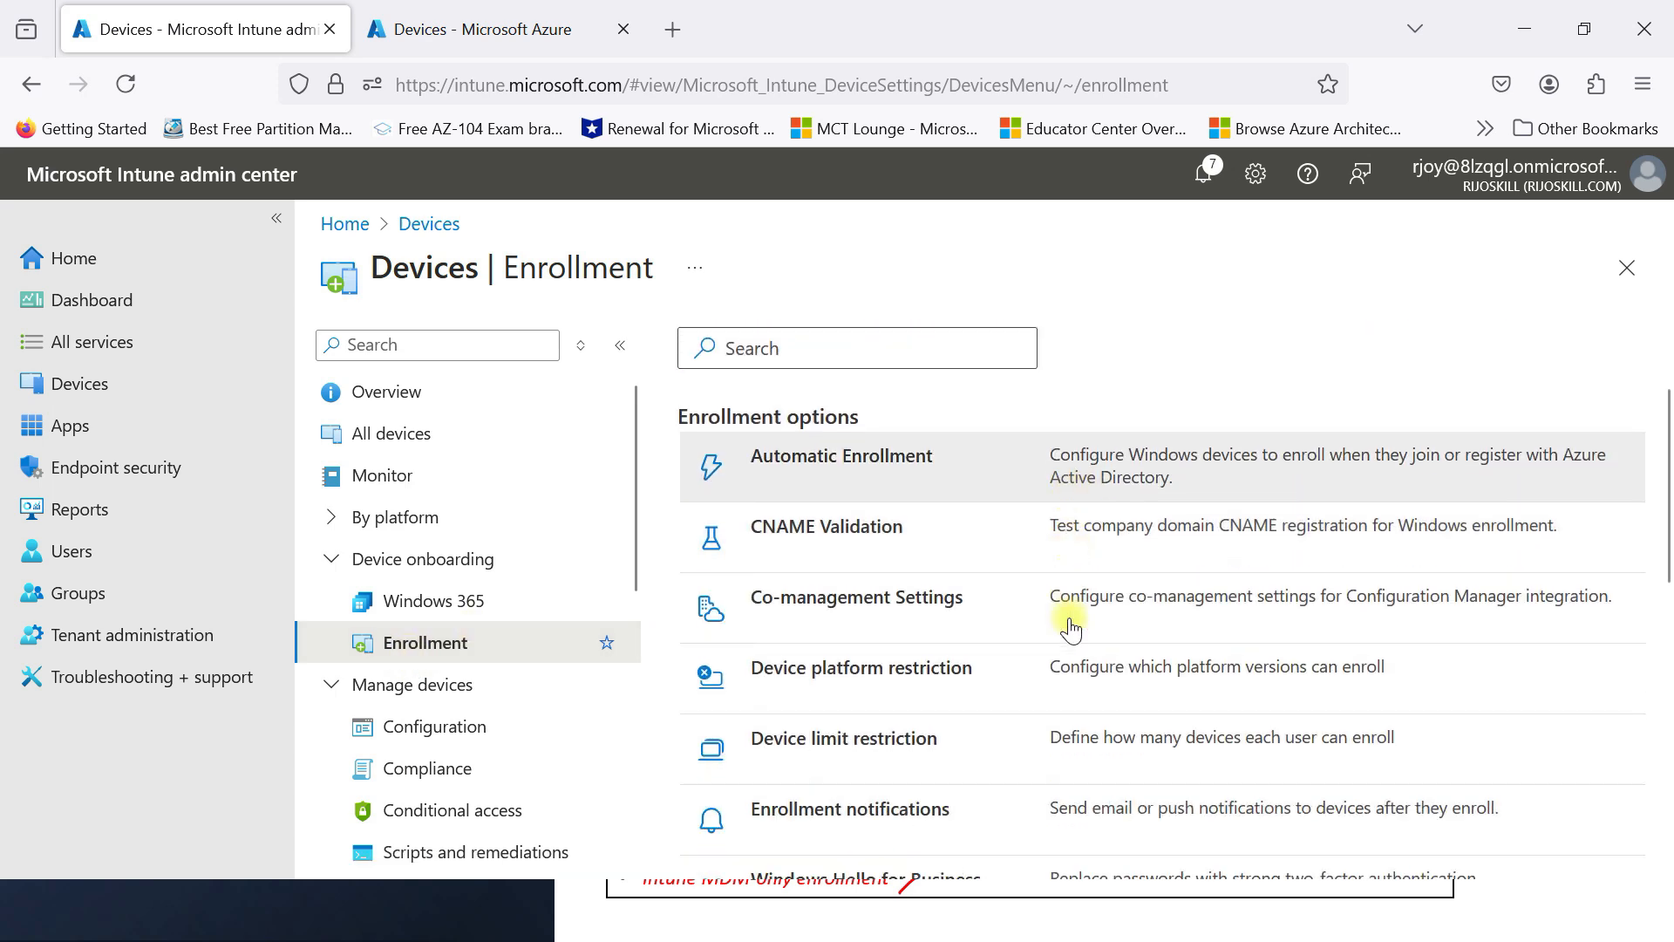
scroll(1070, 619, down, 3)
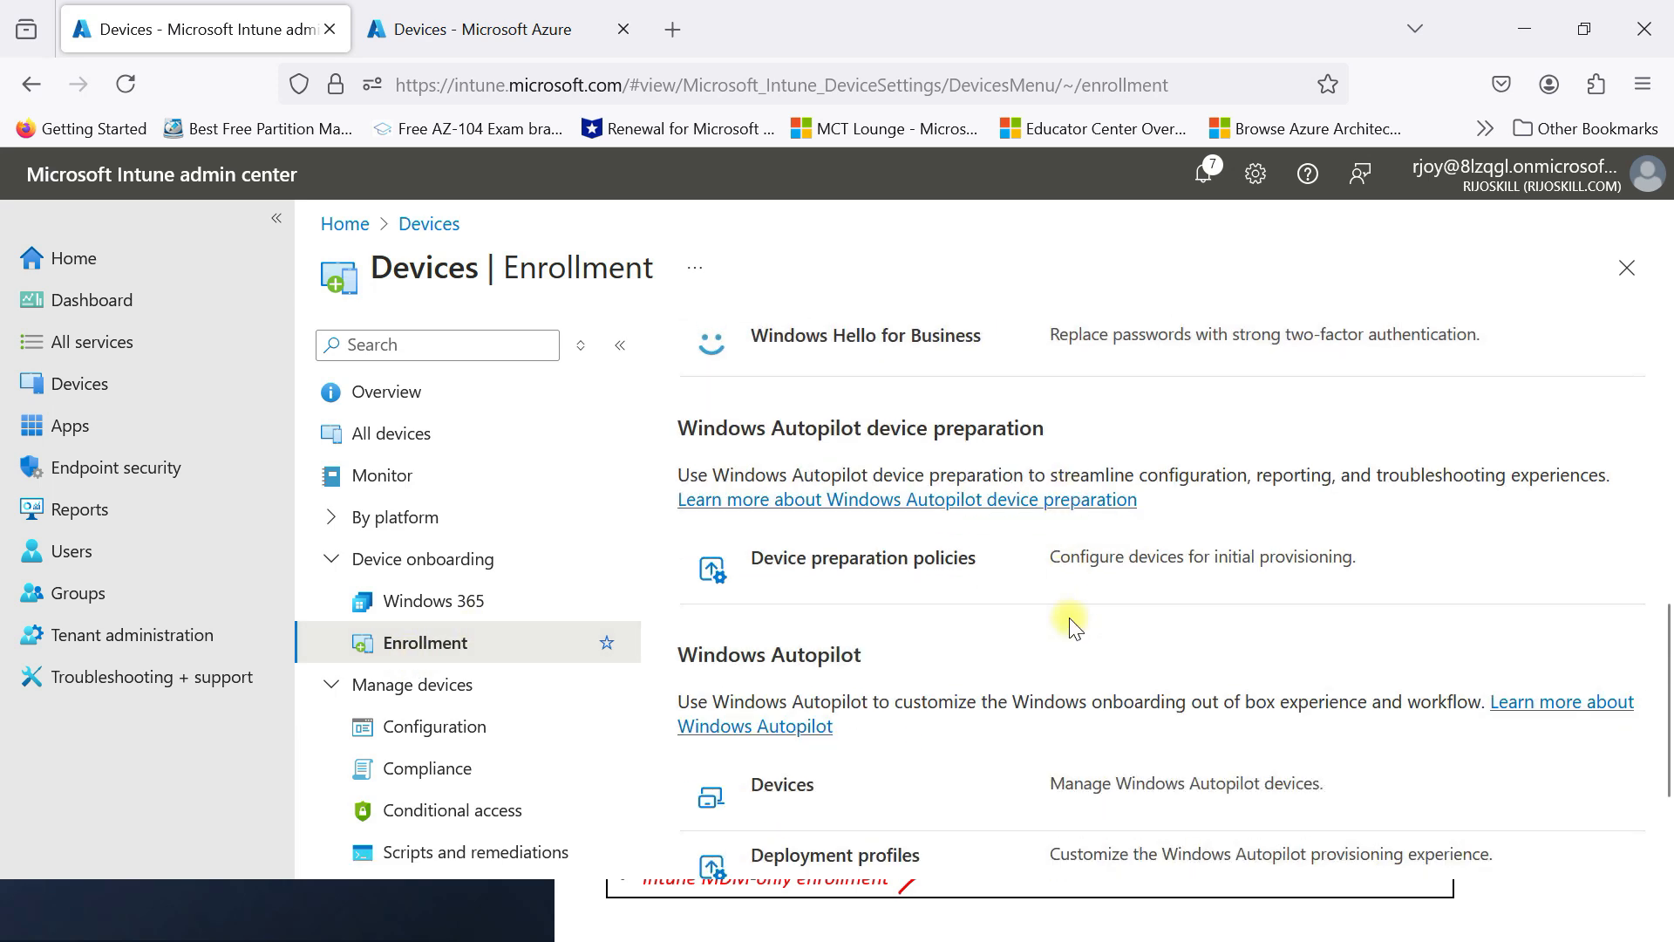
drag(674, 523, 853, 521)
scroll(866, 542, down, 1)
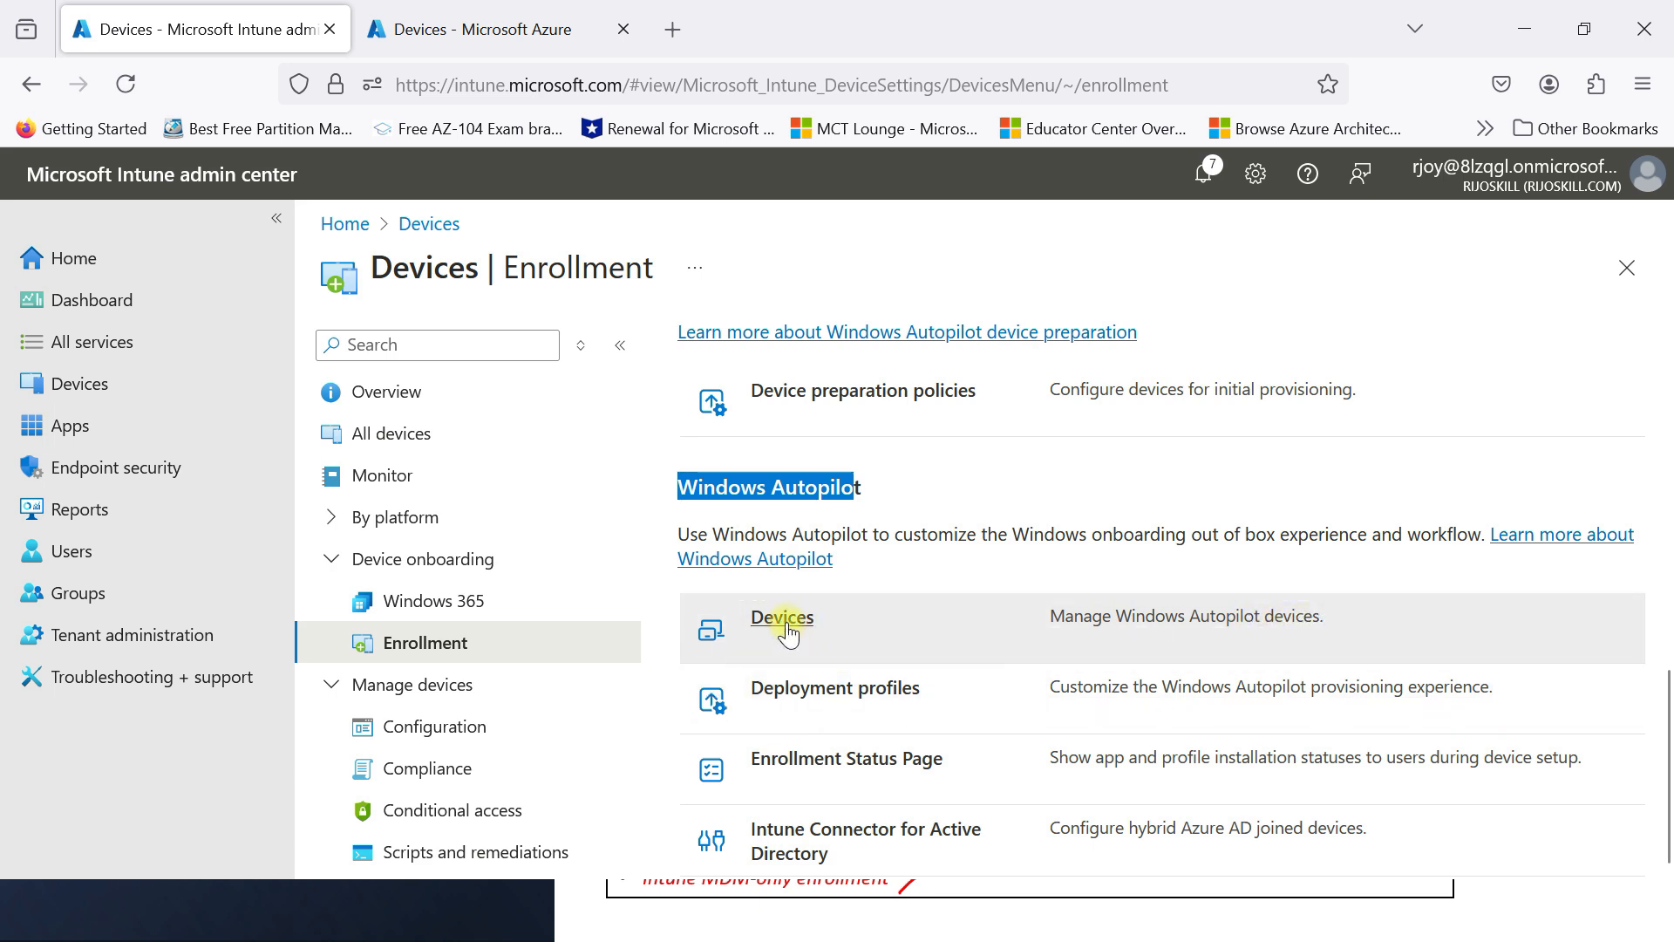
click(787, 622)
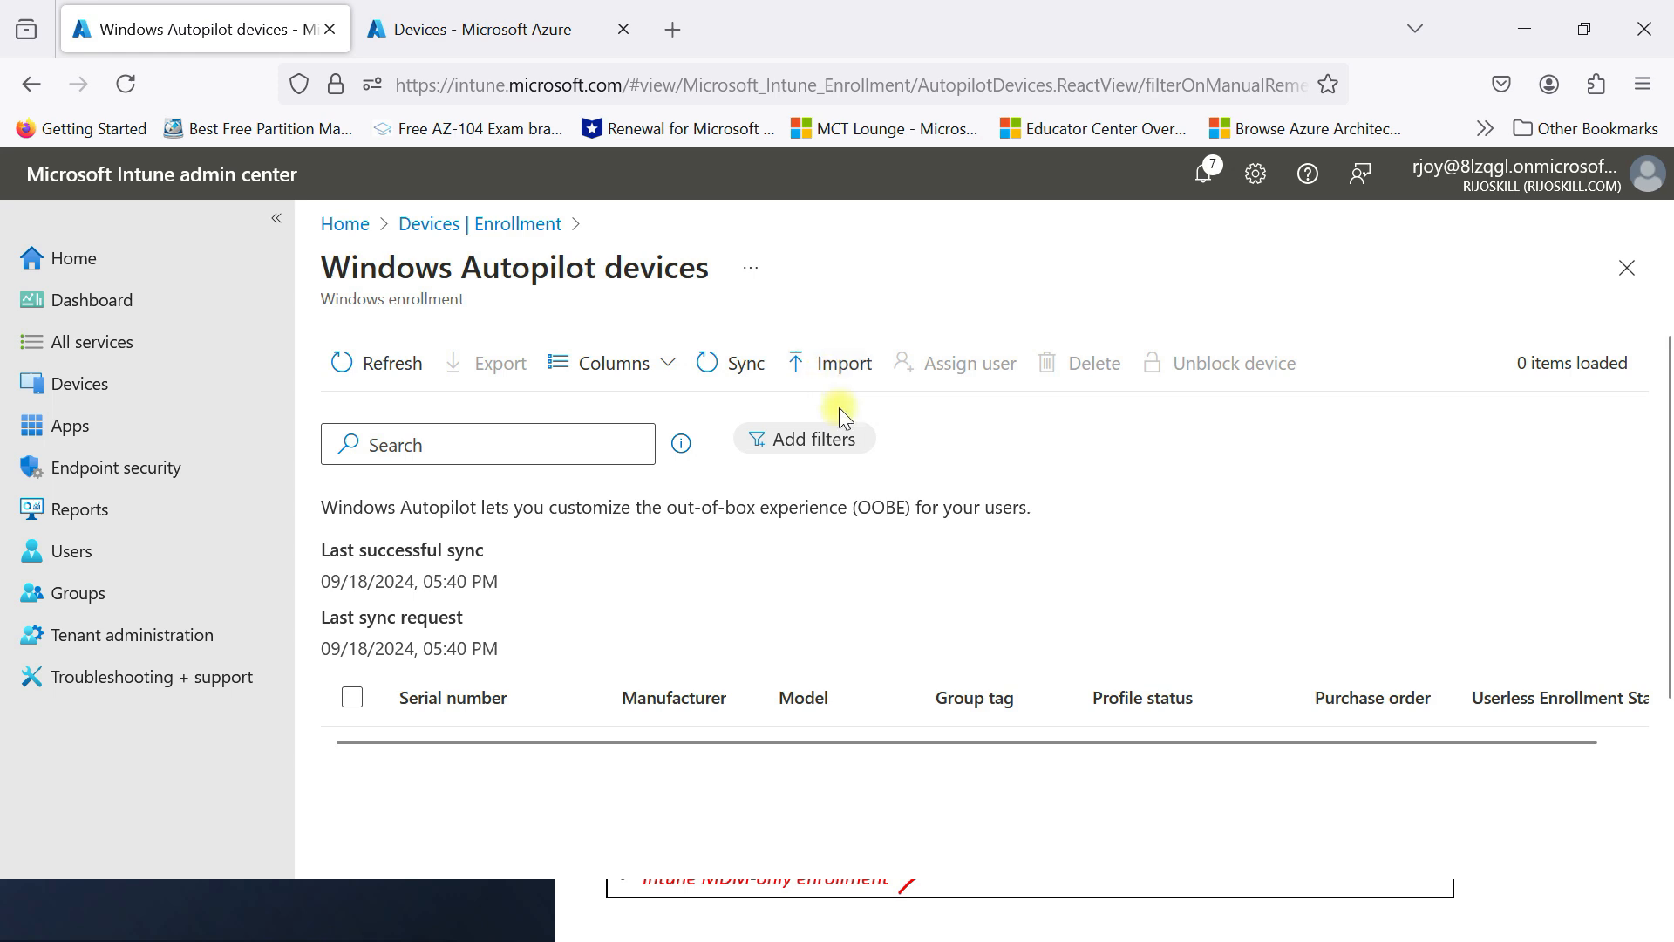
- Start an Autopilot device import and choose DeviceHash_DESKTOP-6T2RPPO.csv from the desktop's HW-hash folder
click(829, 381)
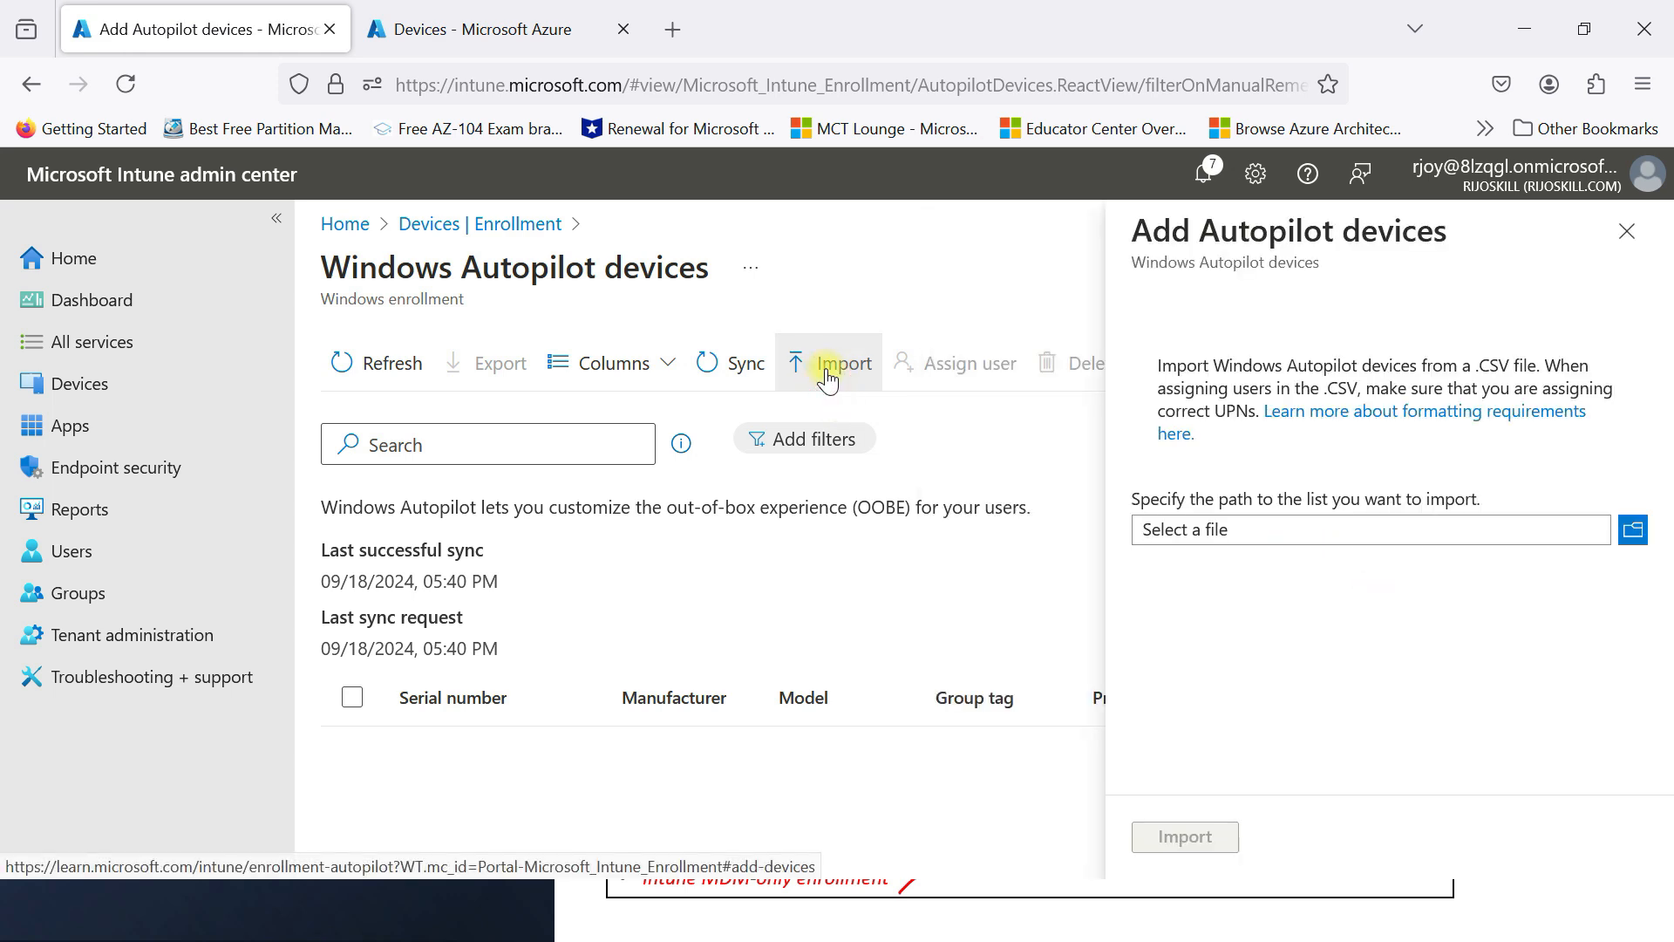
click(1633, 529)
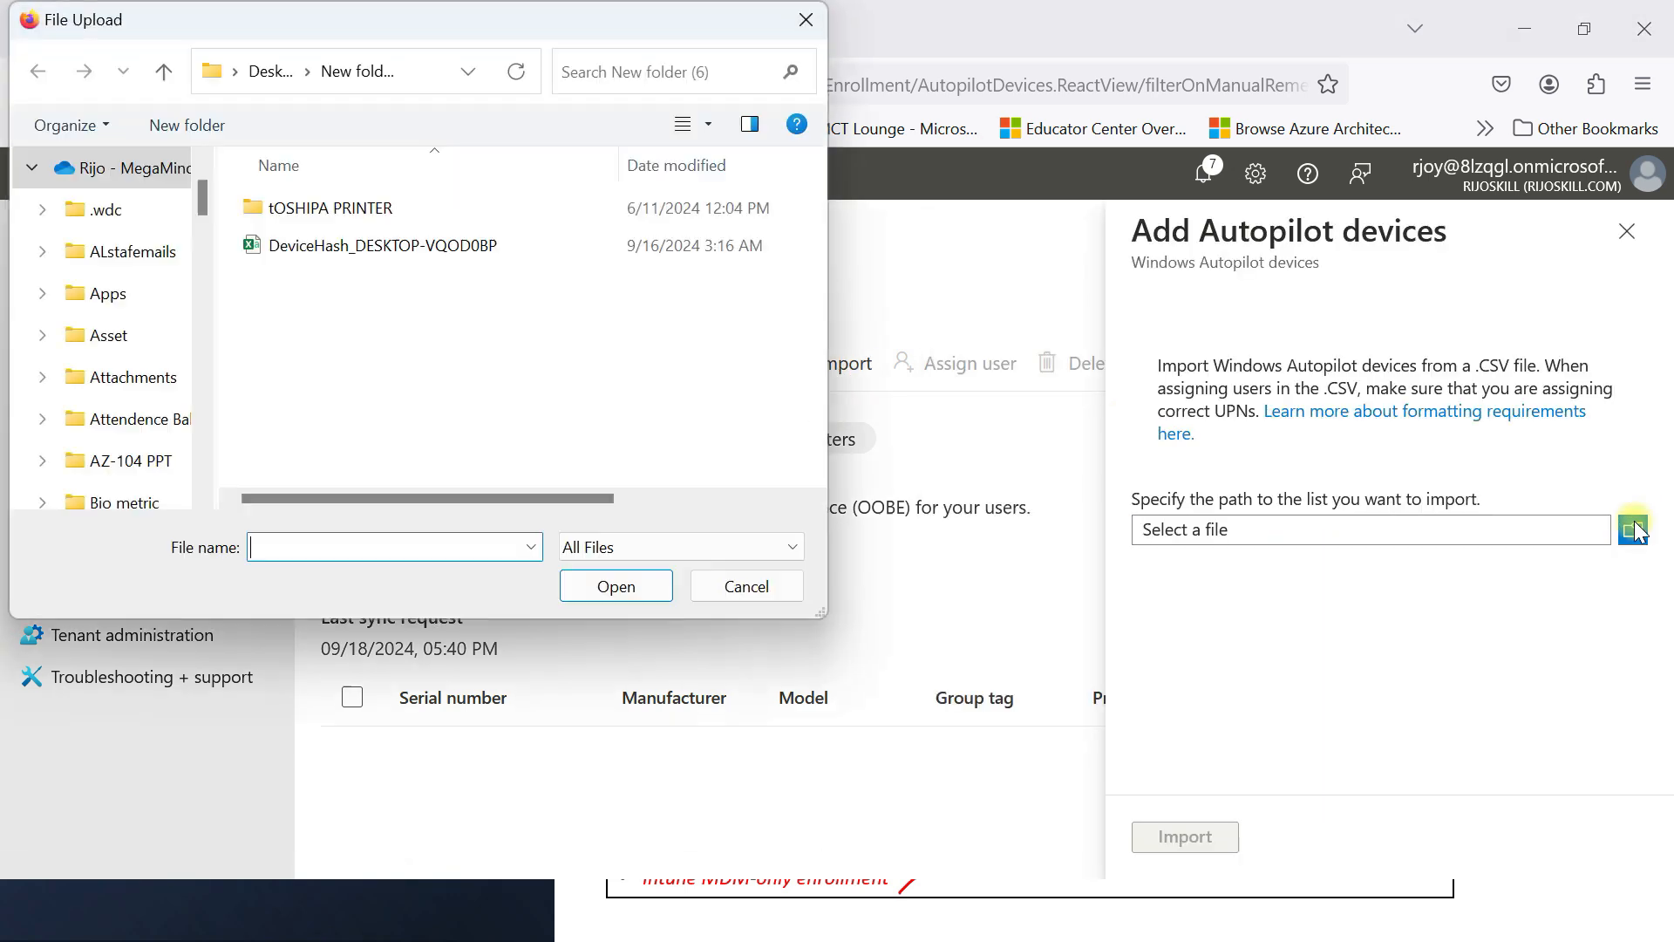
drag(203, 191, 179, 150)
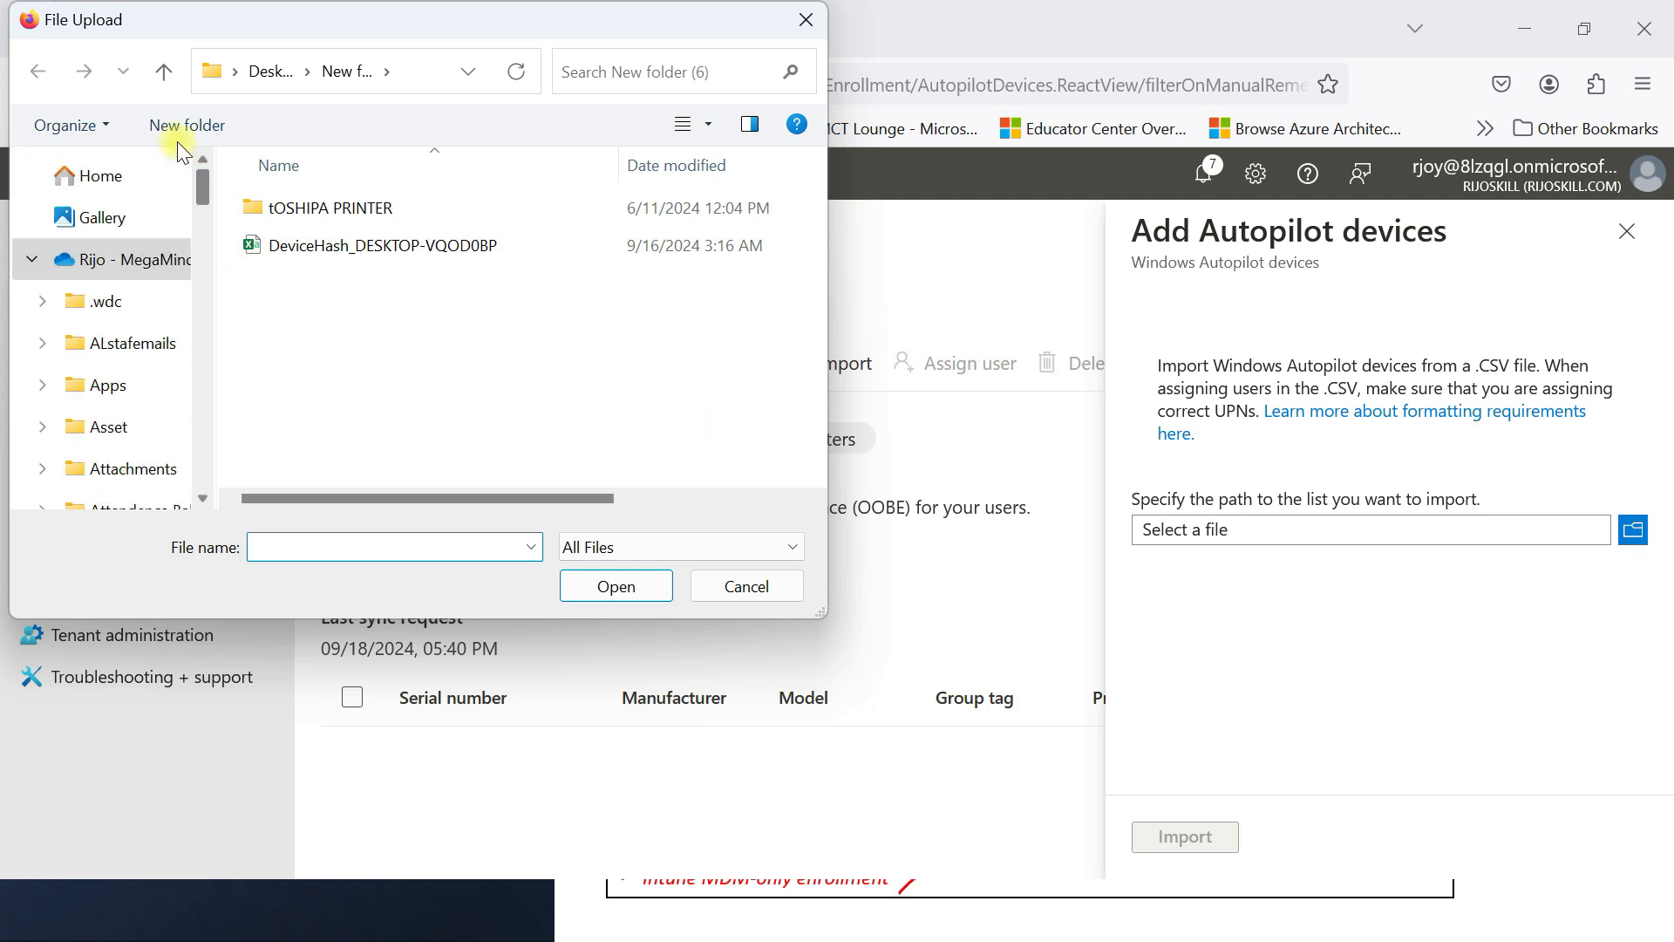
scroll(105, 410, down, 10)
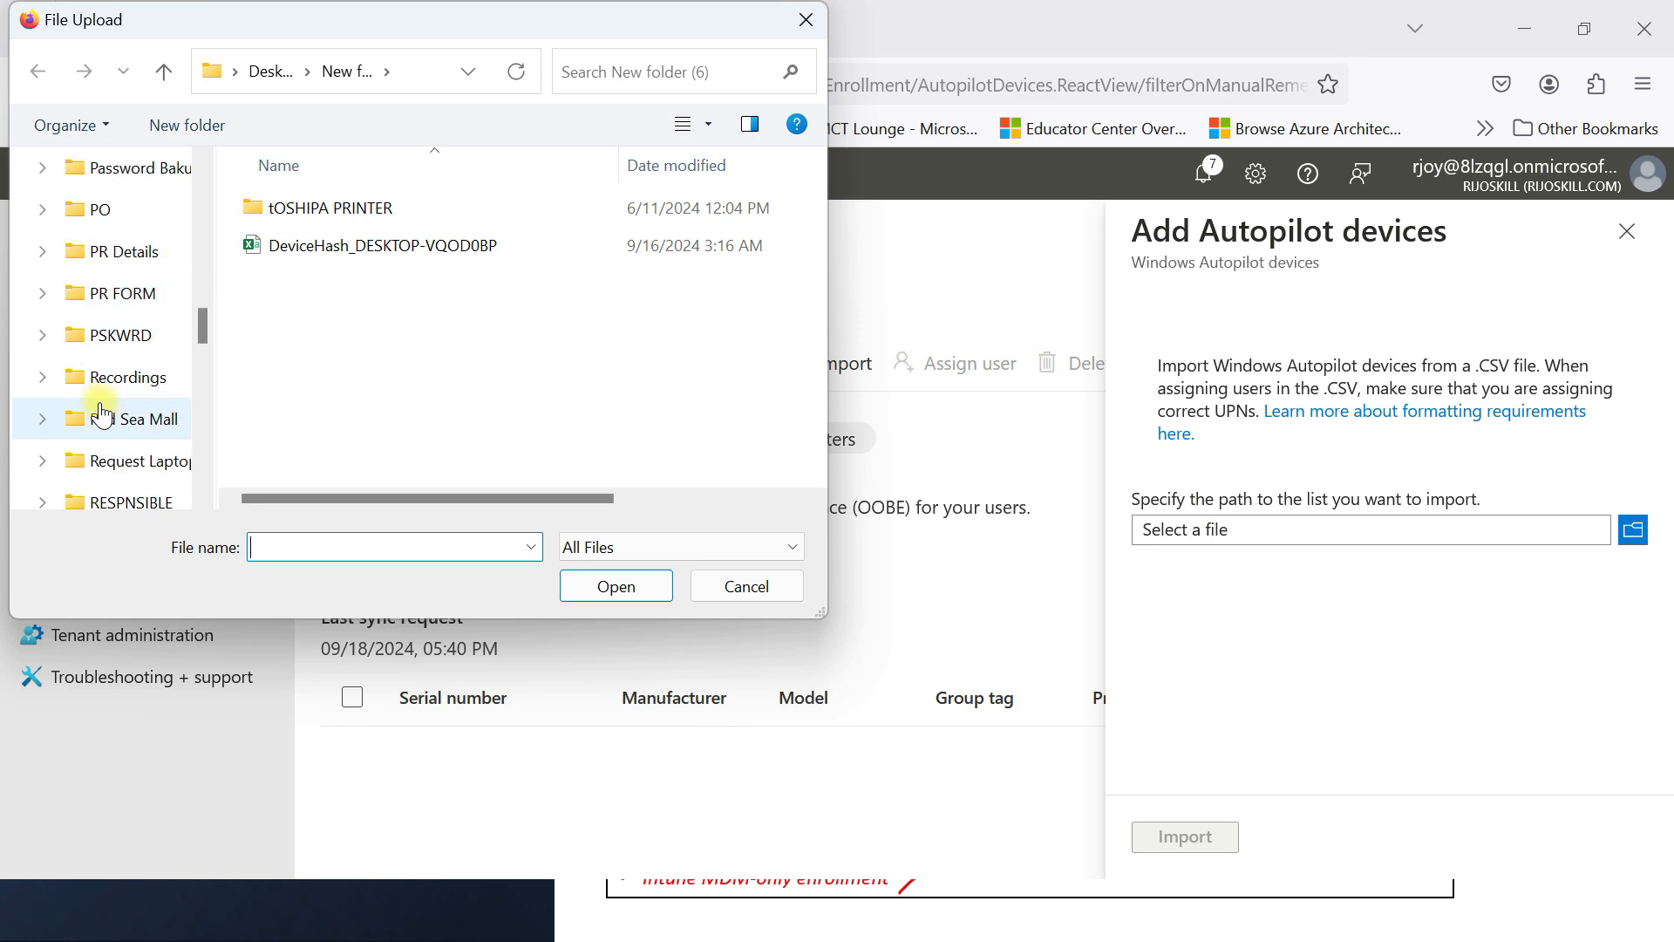
scroll(102, 414, down, 3)
click(259, 71)
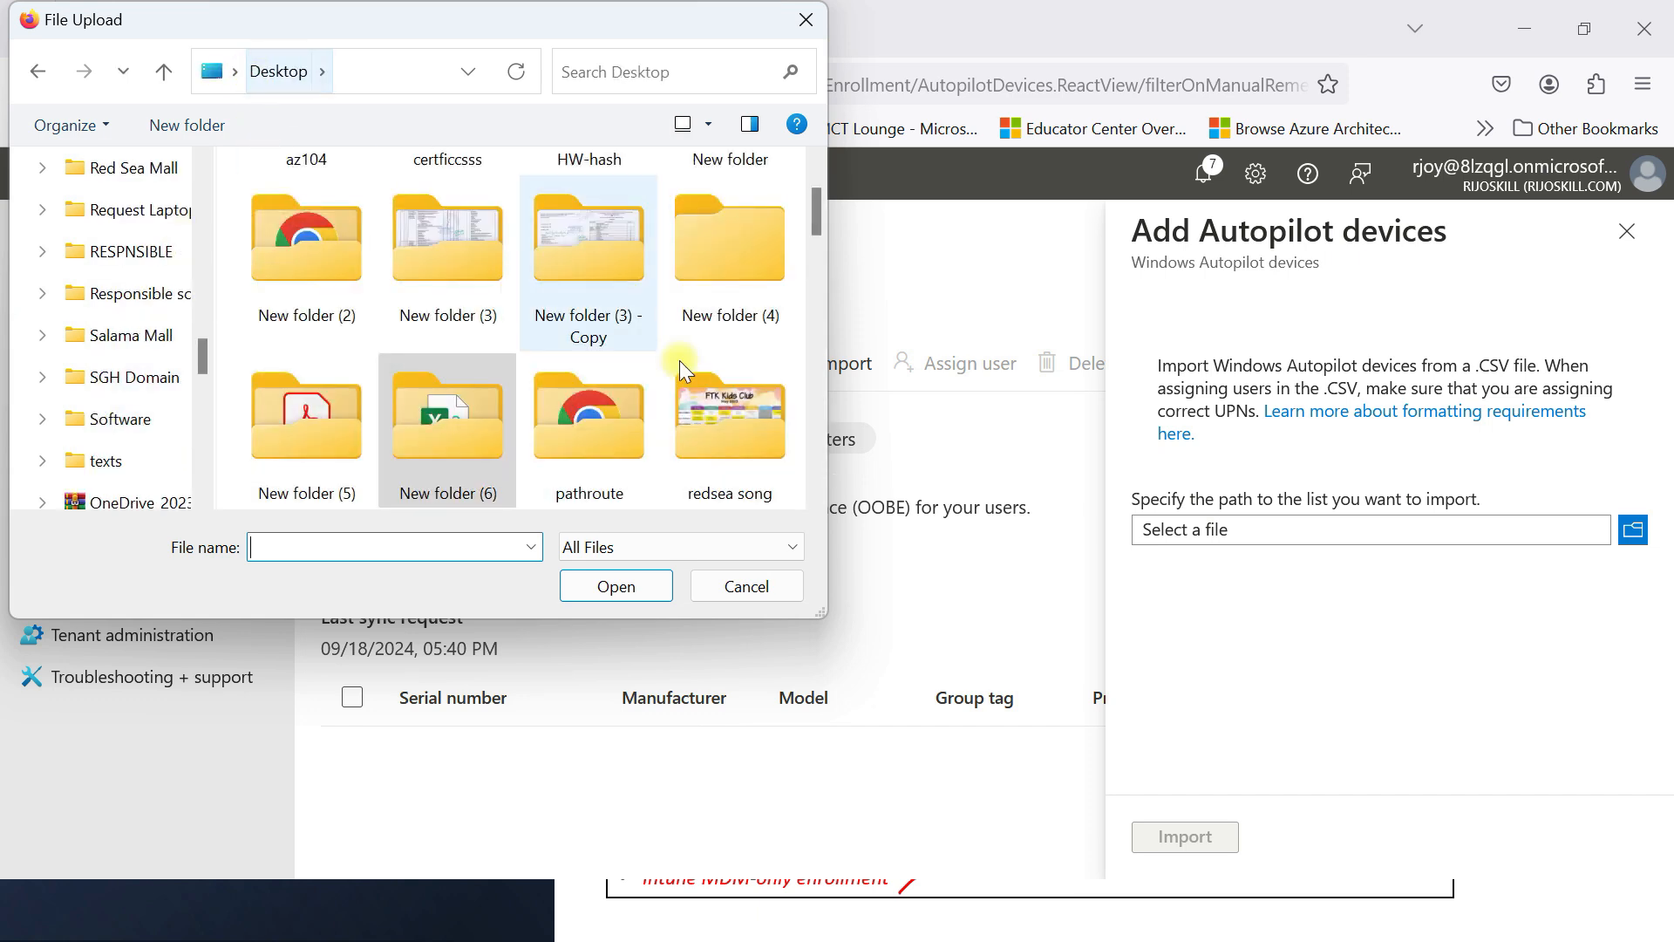
click(598, 414)
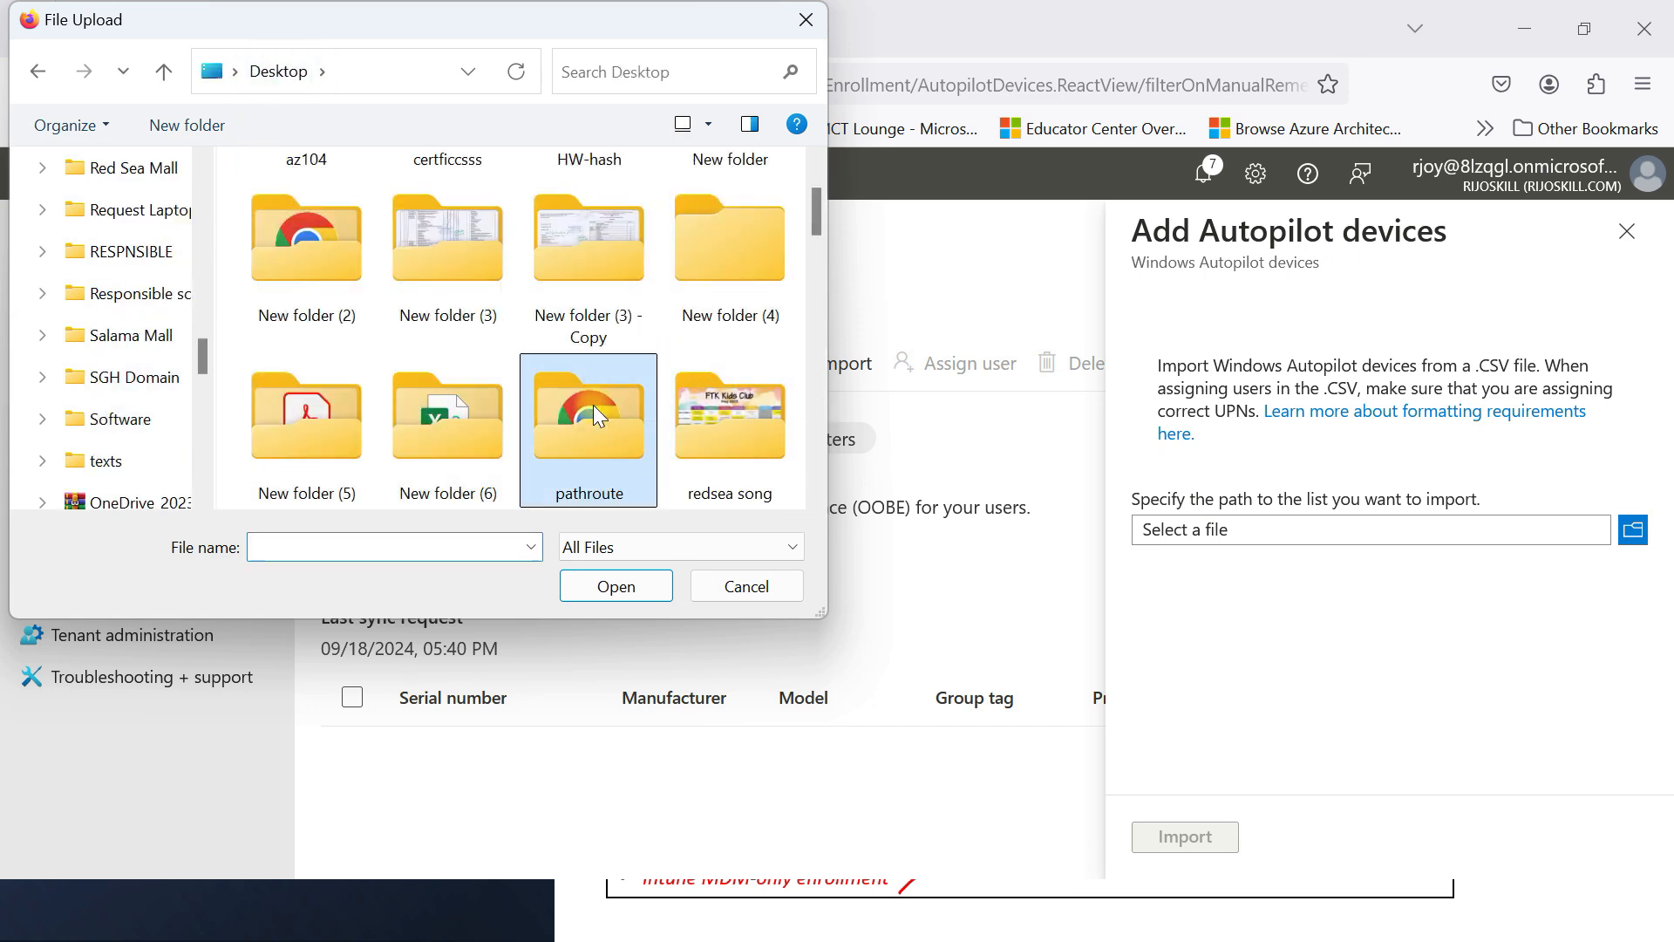
key(h)
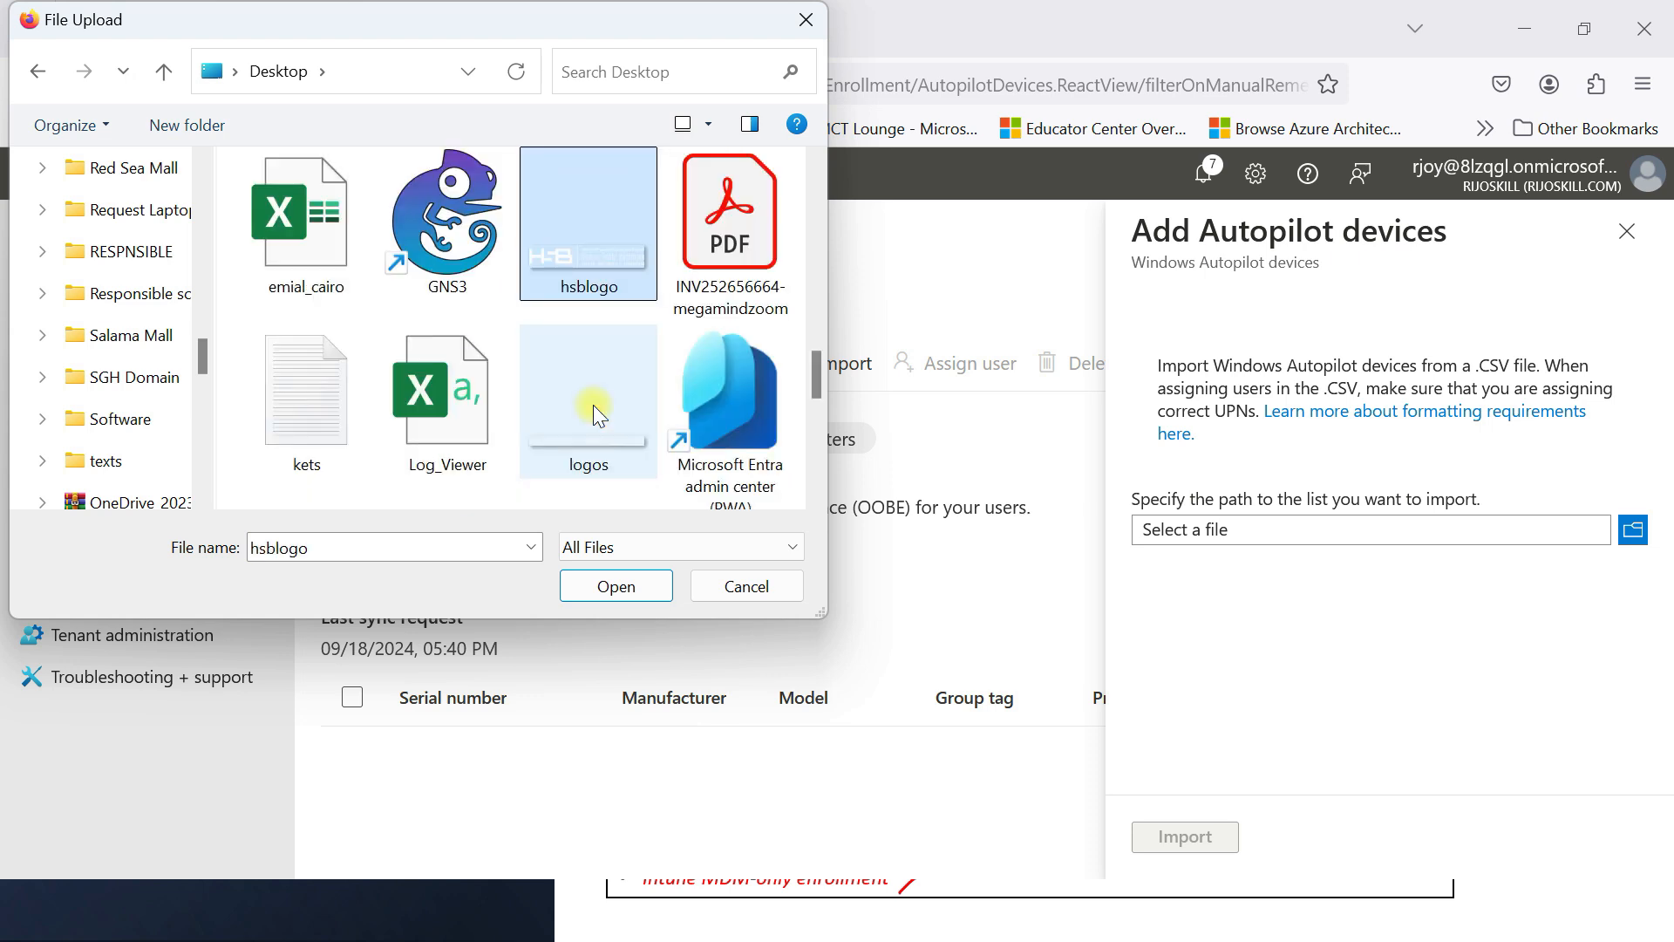
scroll(636, 340, up, 5)
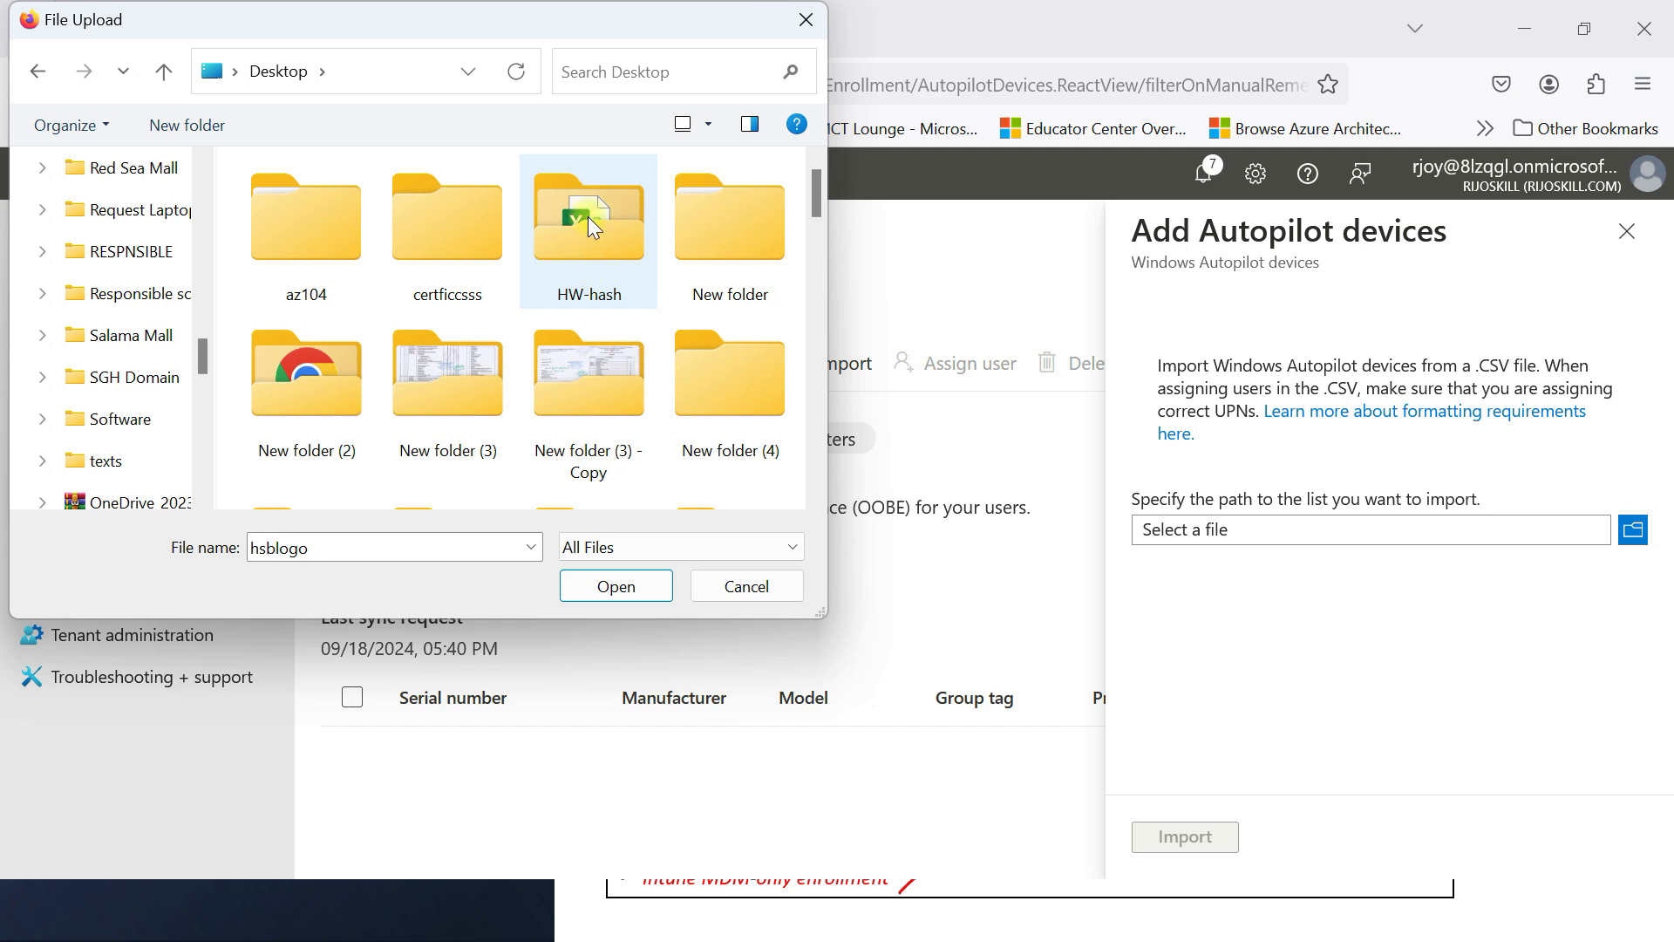
double_click(589, 225)
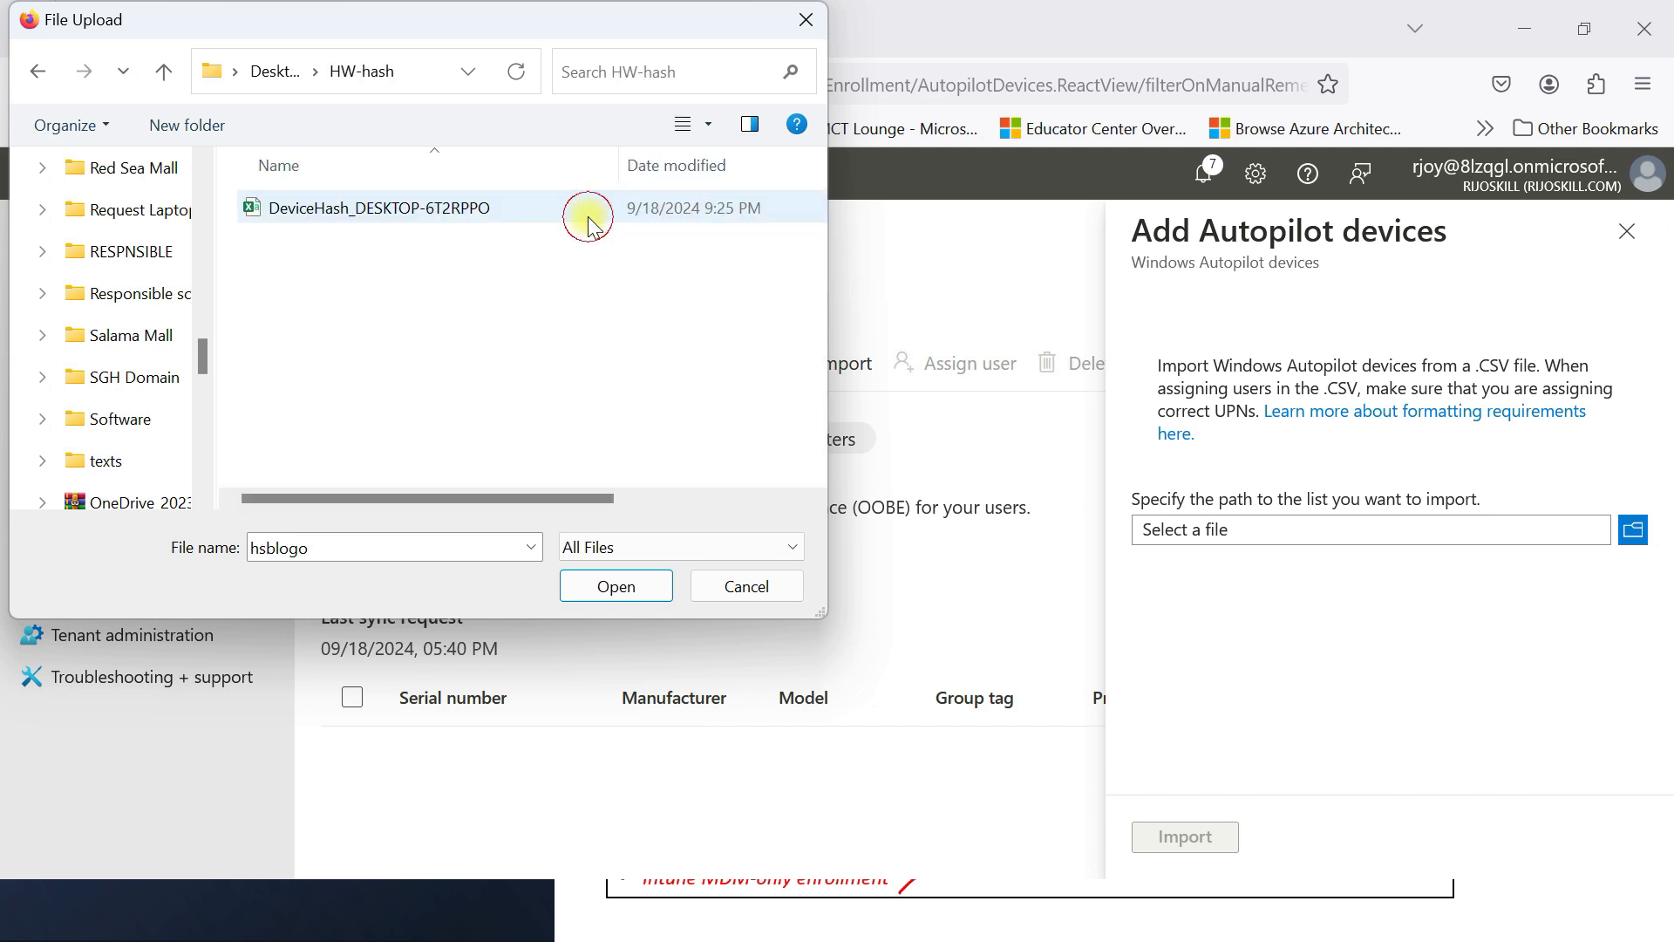
click(366, 223)
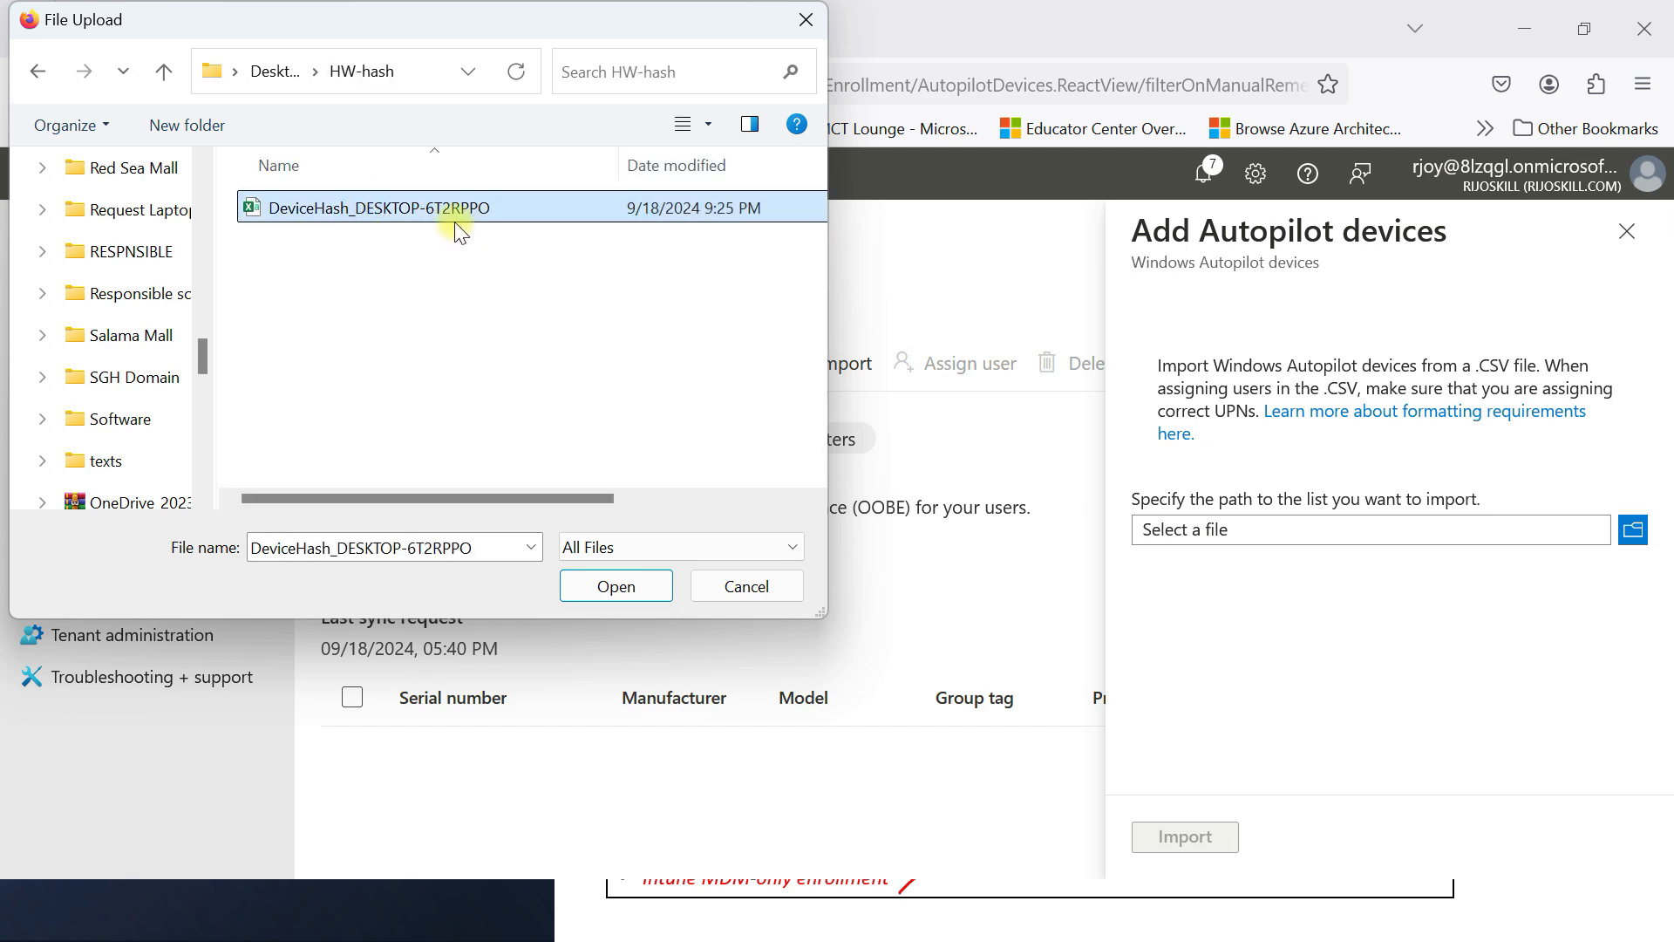
click(598, 586)
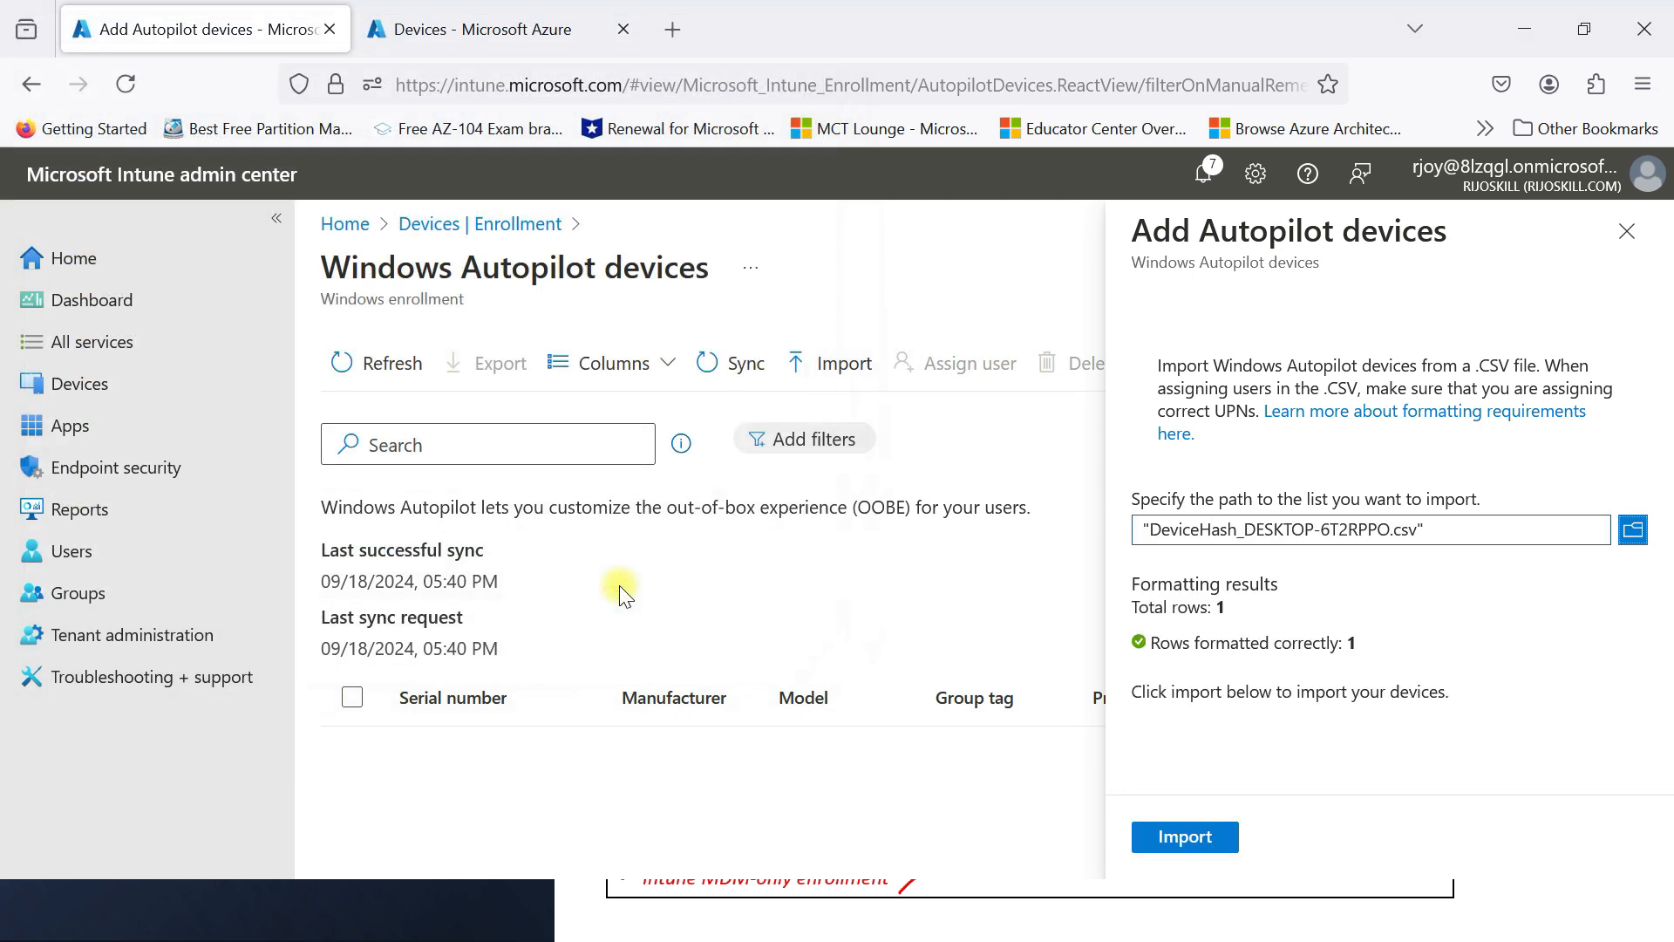
- Review the CSV formatting results, import the Autopilot device, and check the import notification
drag(1137, 582, 1156, 628)
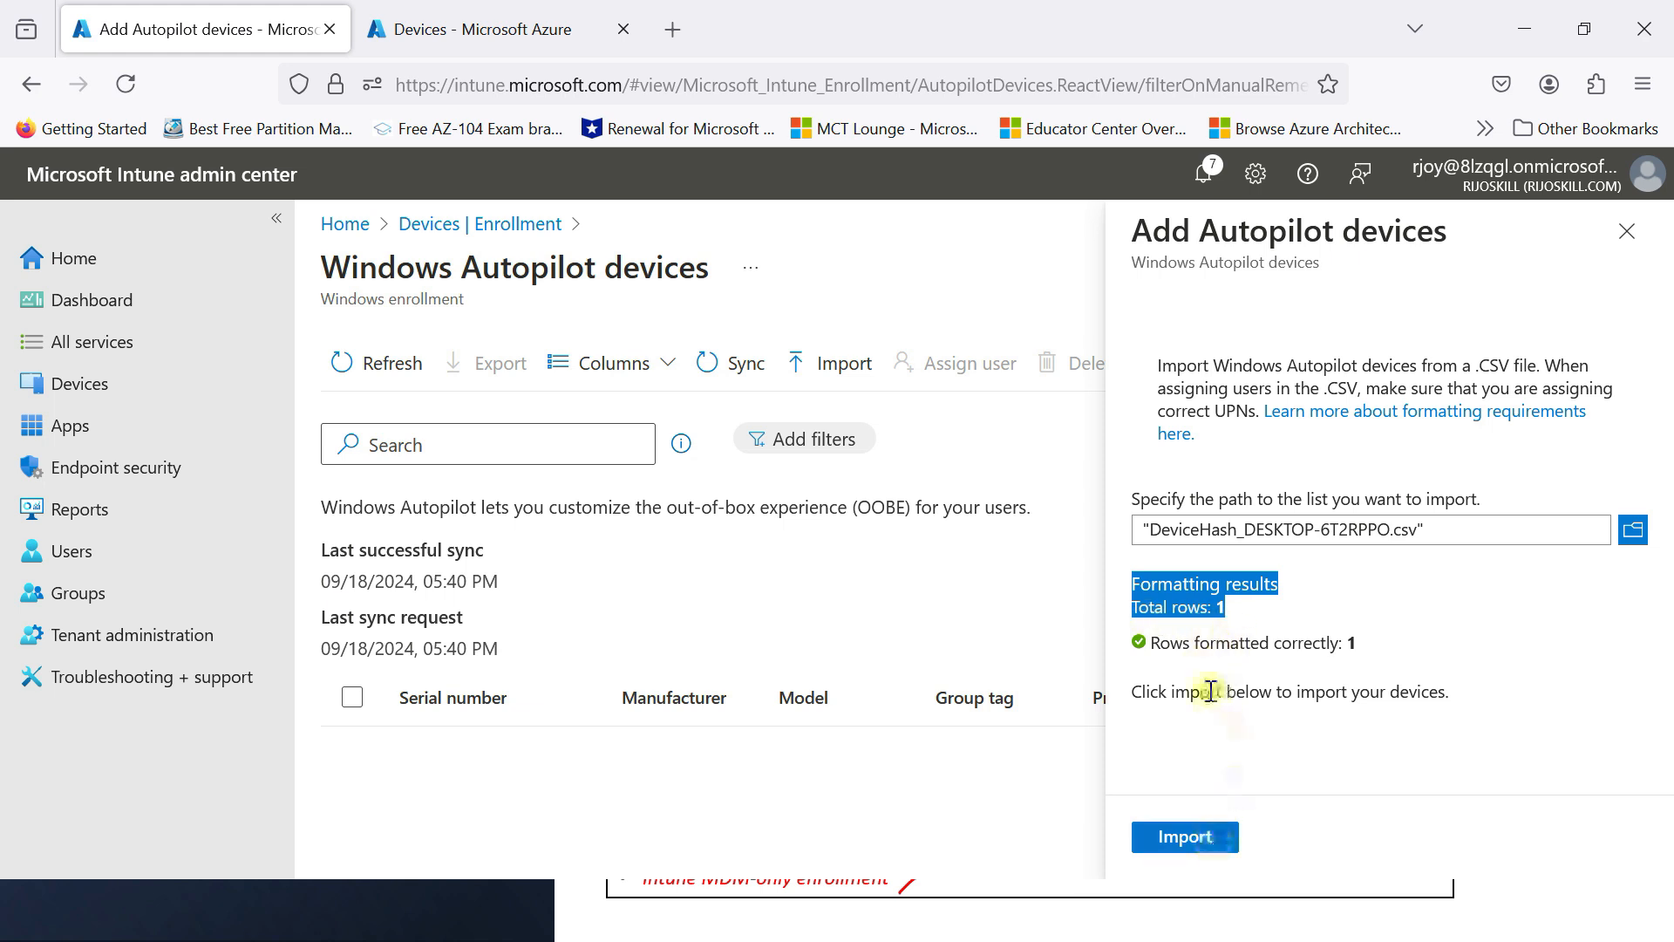
click(1196, 842)
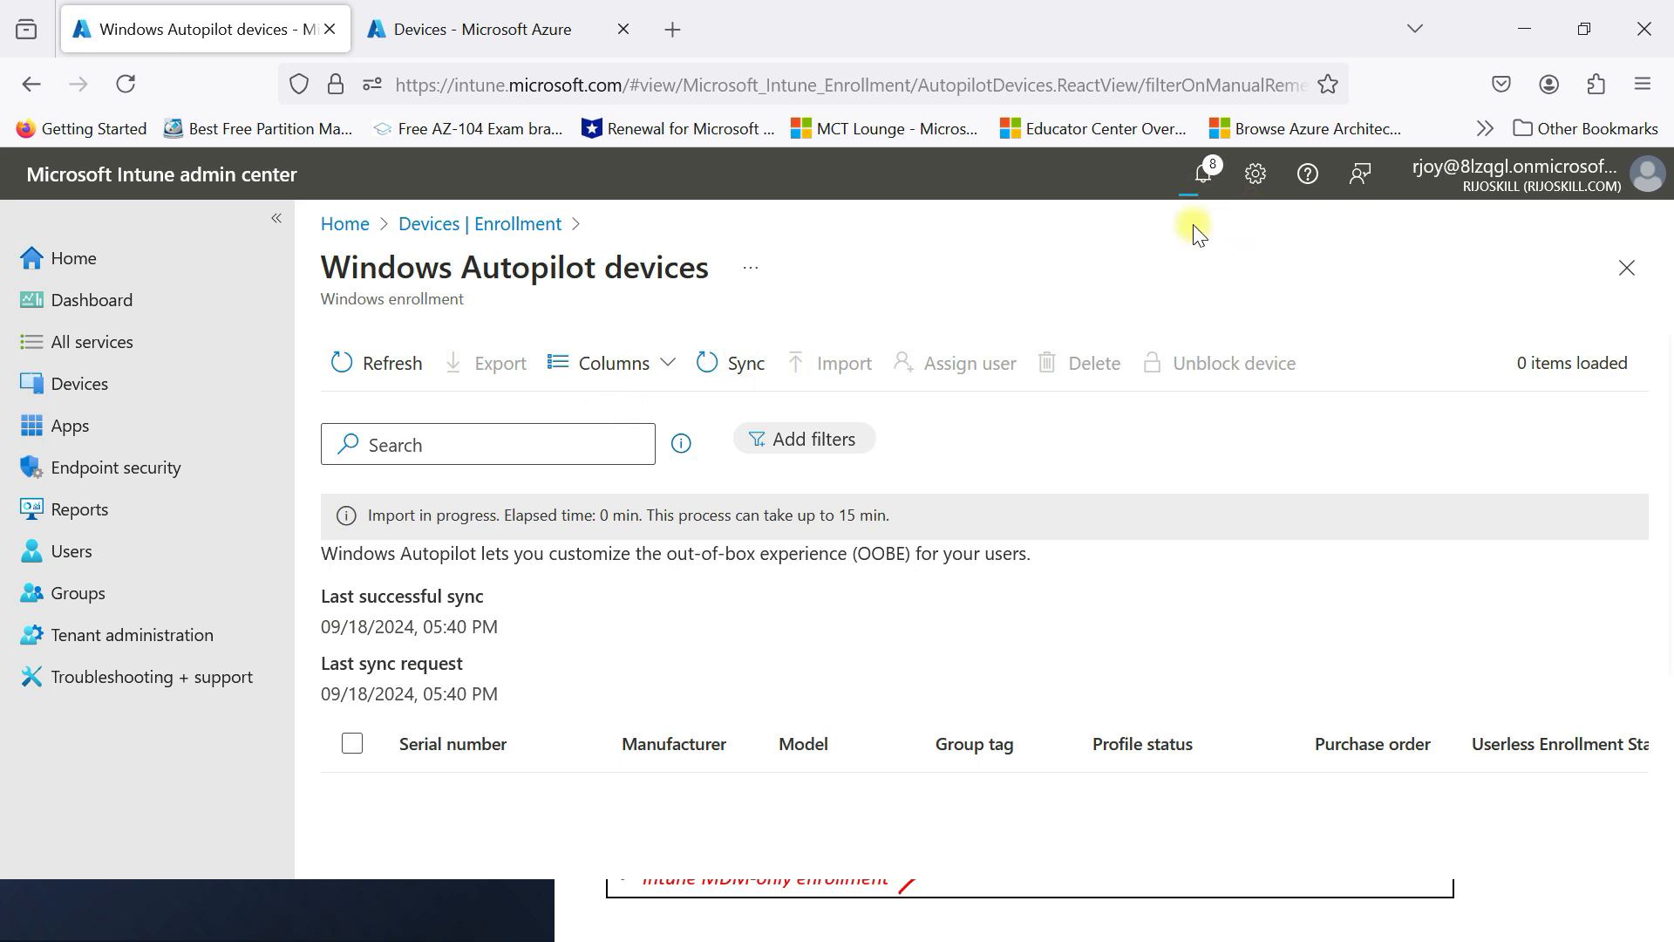
click(1203, 173)
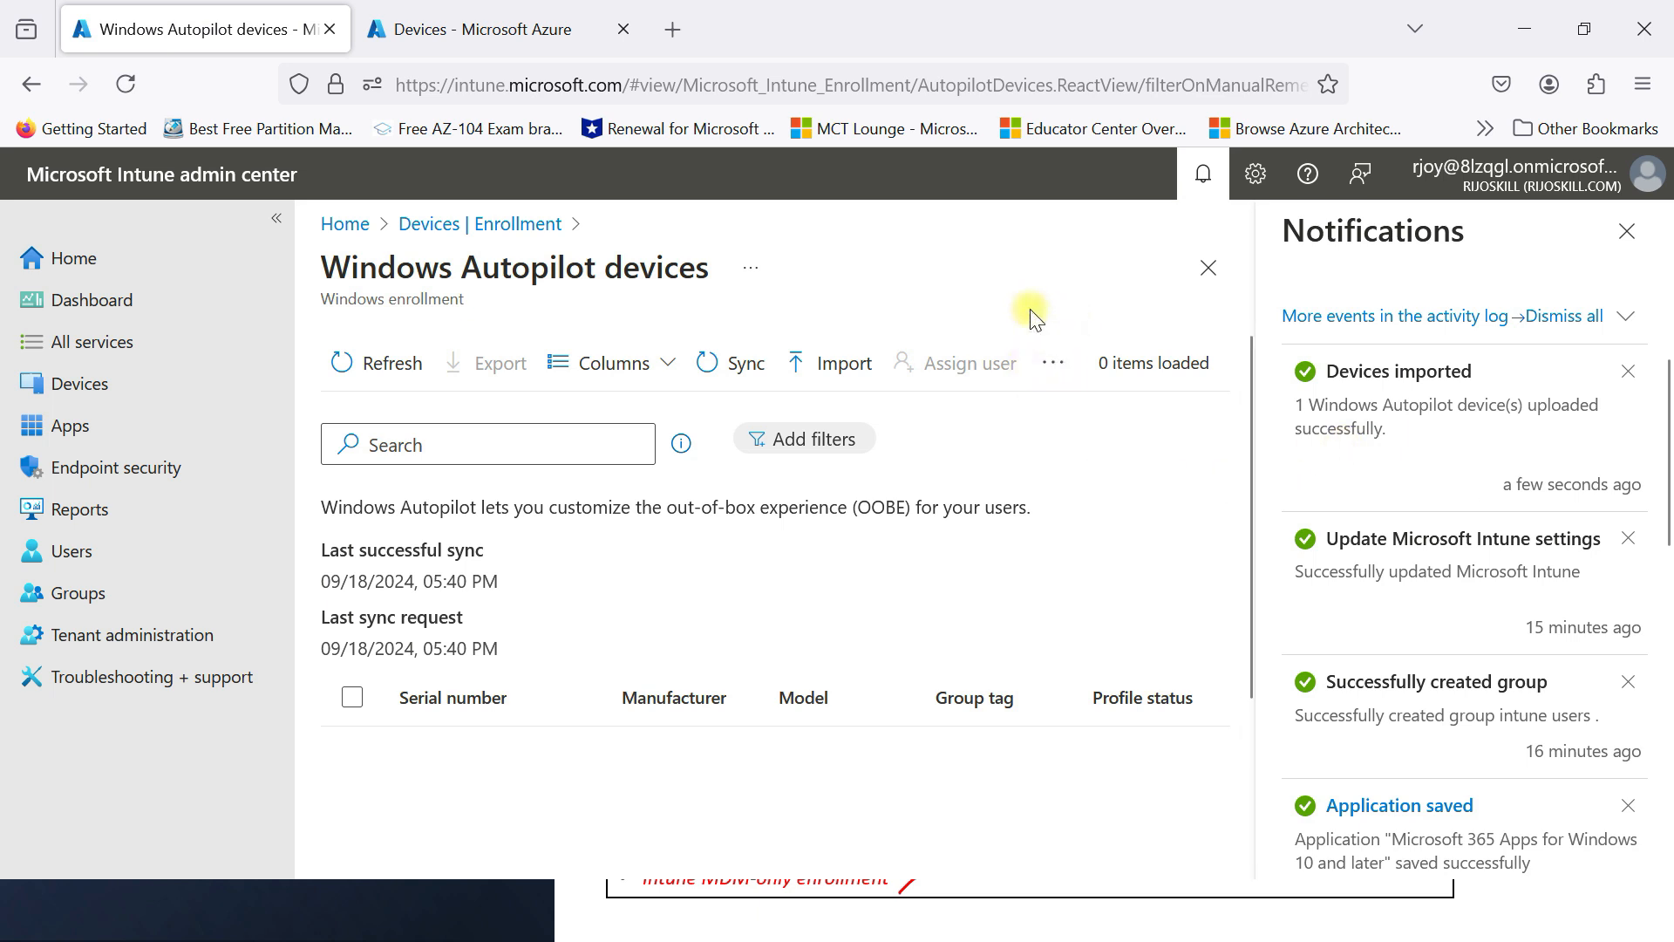
click(1627, 232)
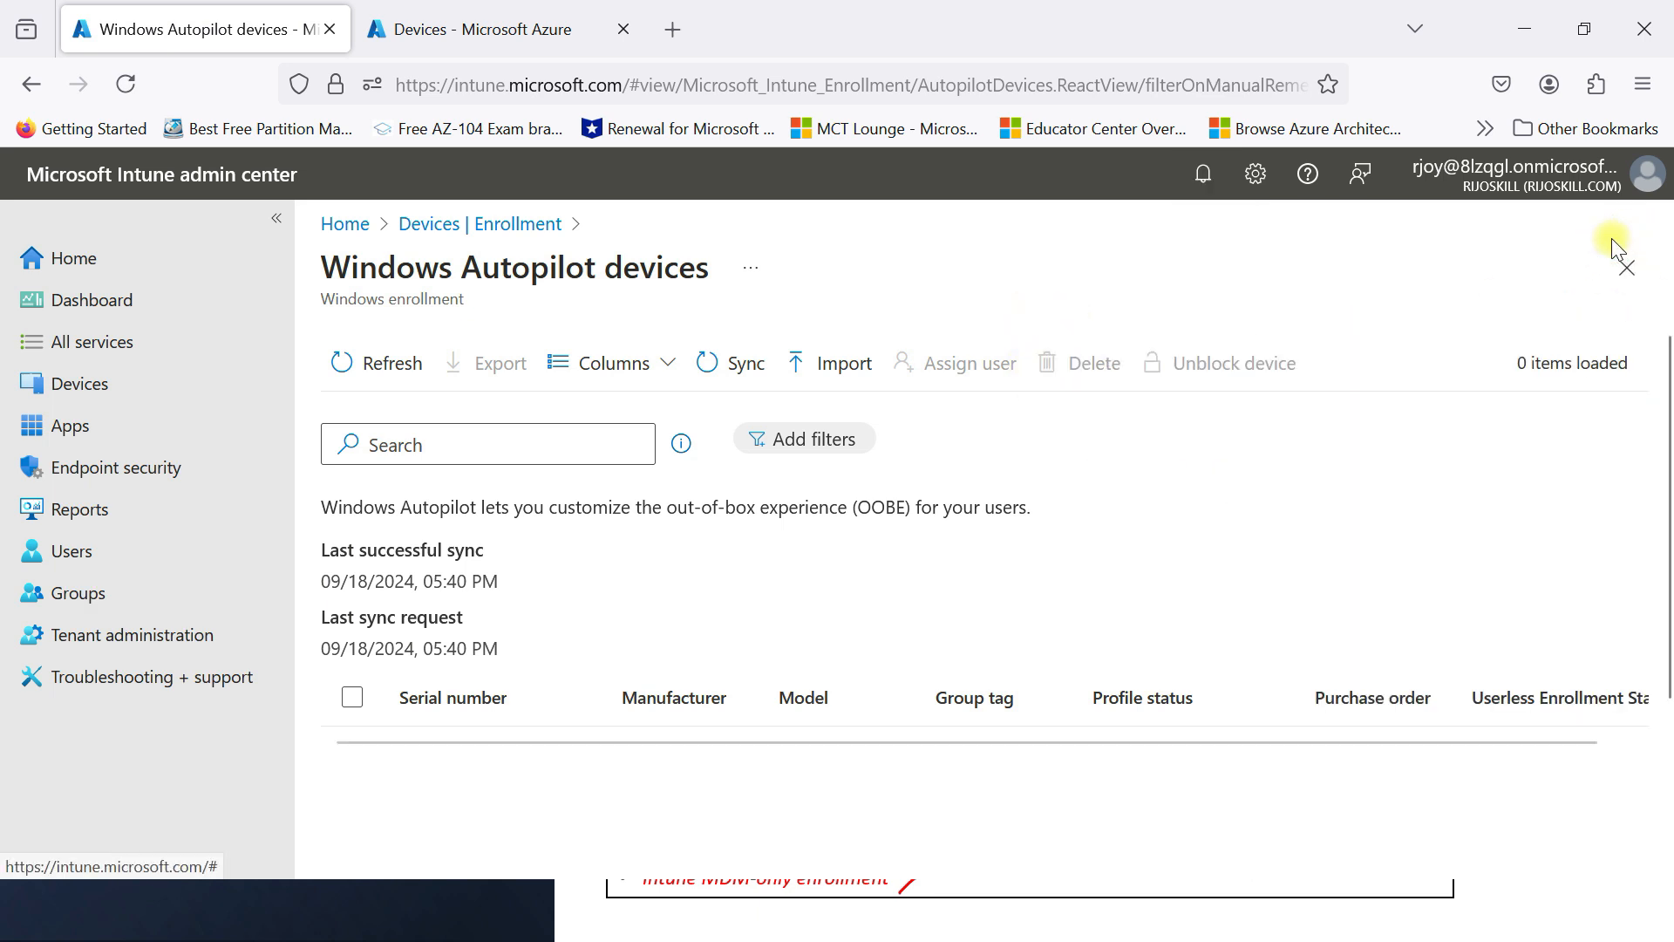
- Refresh the Windows Autopilot devices list and examine the imported device's manufacturer, model and profile status
click(387, 375)
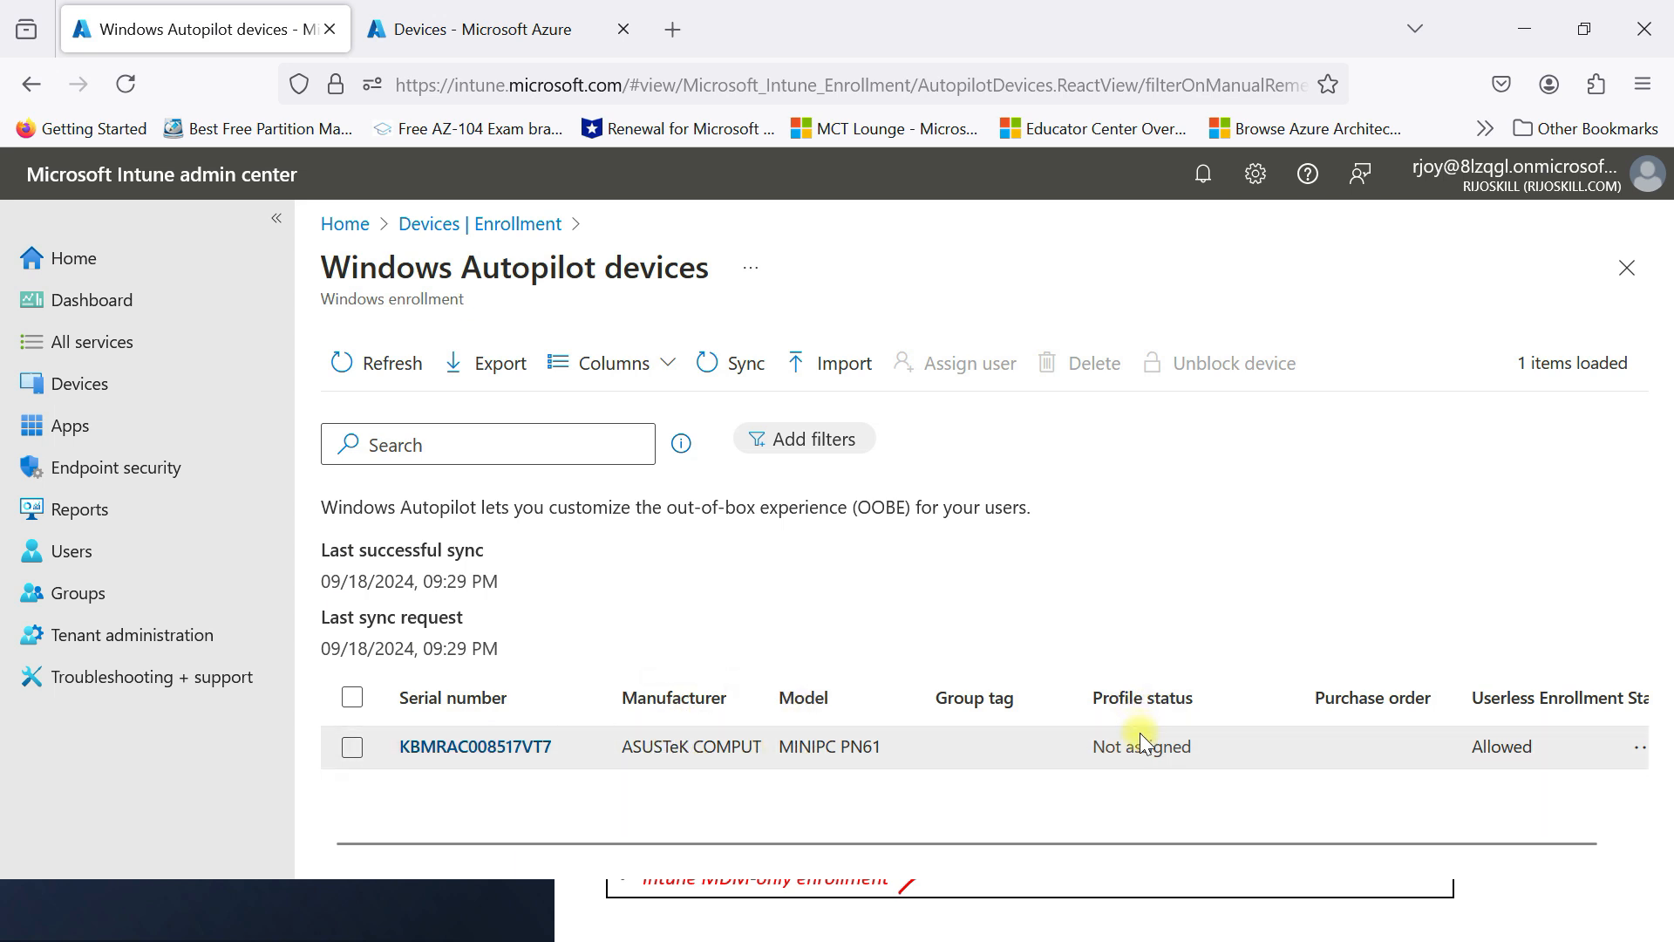
drag(1492, 844, 1530, 842)
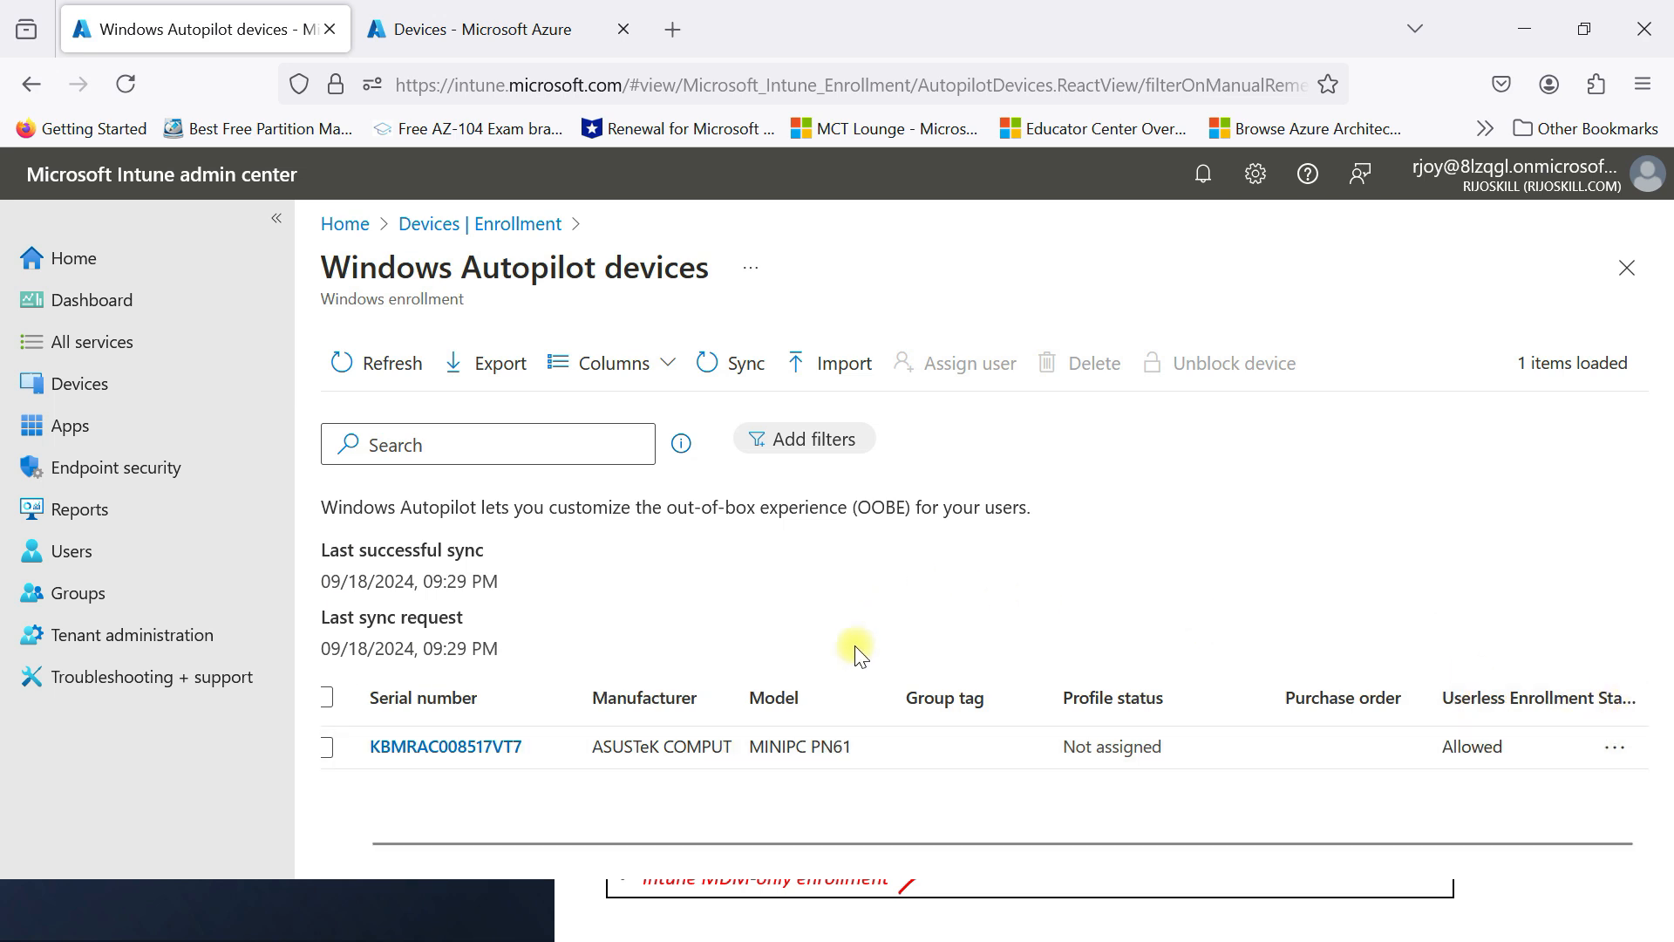
drag(1052, 844, 1018, 842)
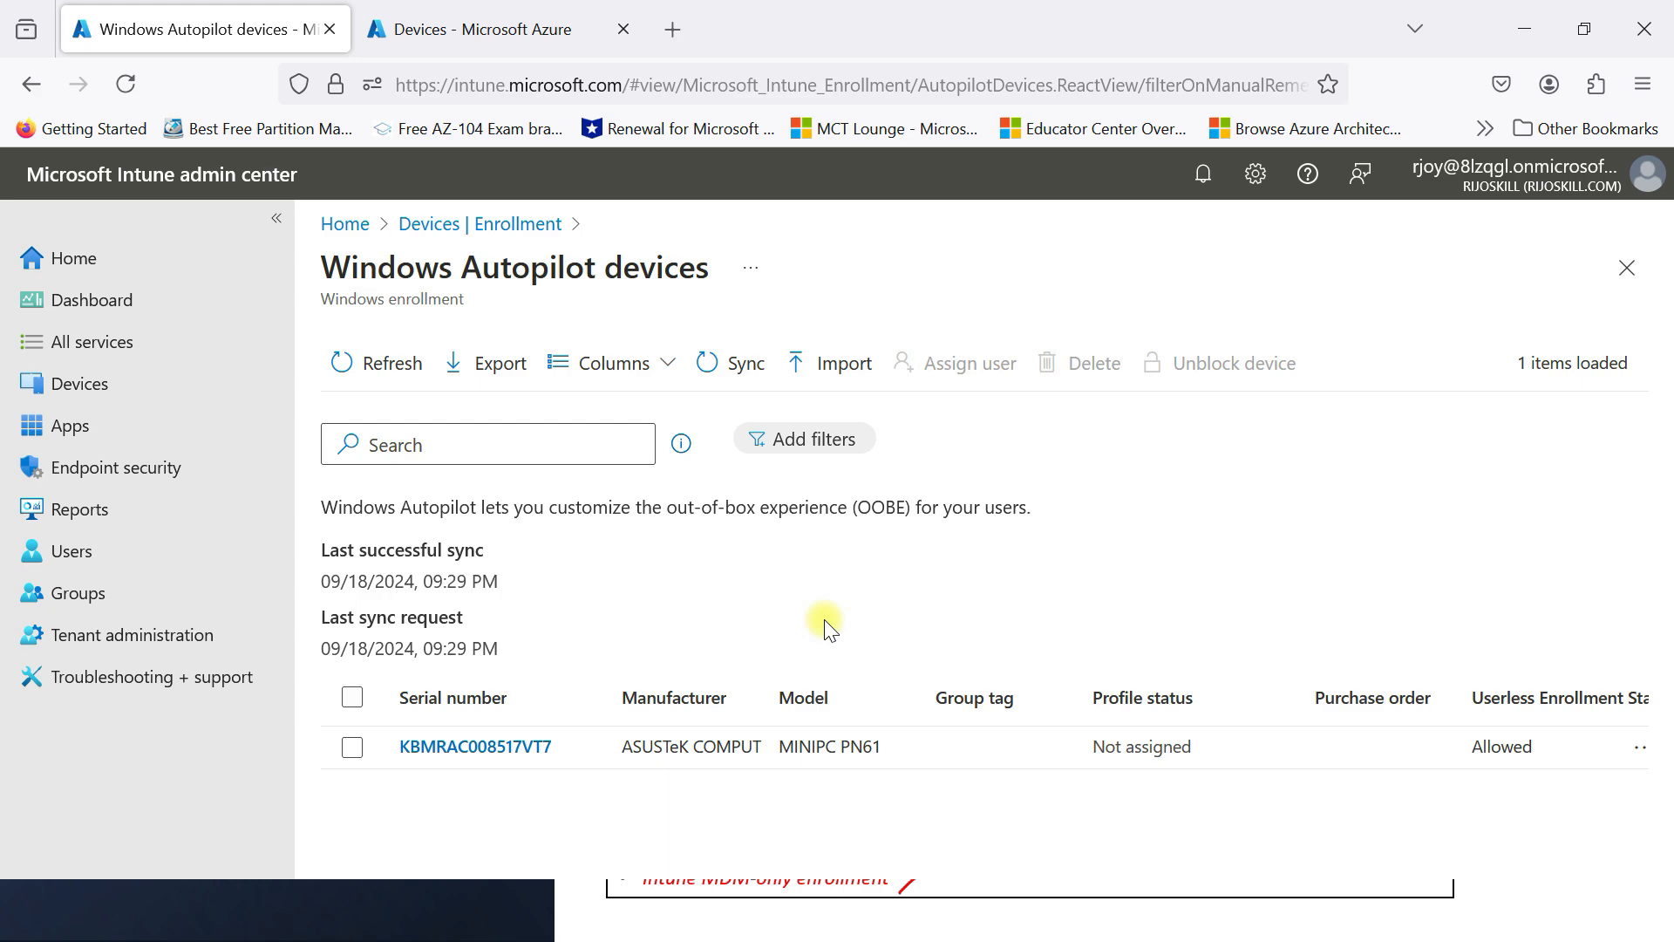
- Switch to the AnyDesk session and open Command Prompt on the remote PC
key(super+Tab)
click(432, 671)
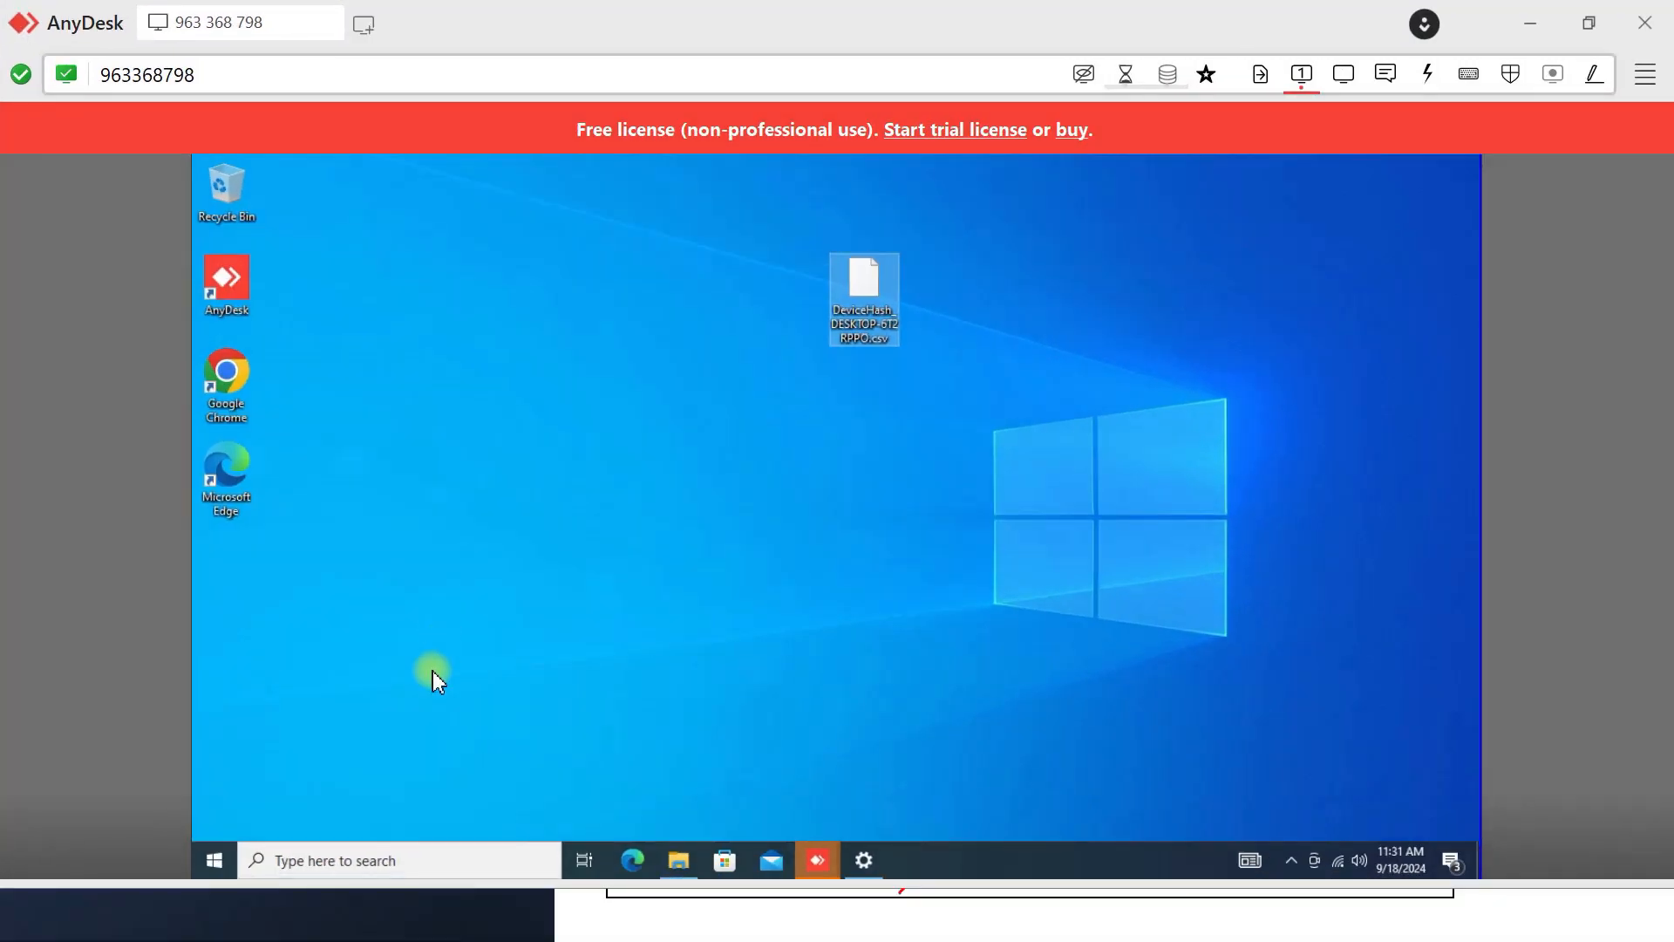
click(209, 876)
click(336, 861)
text(cm)
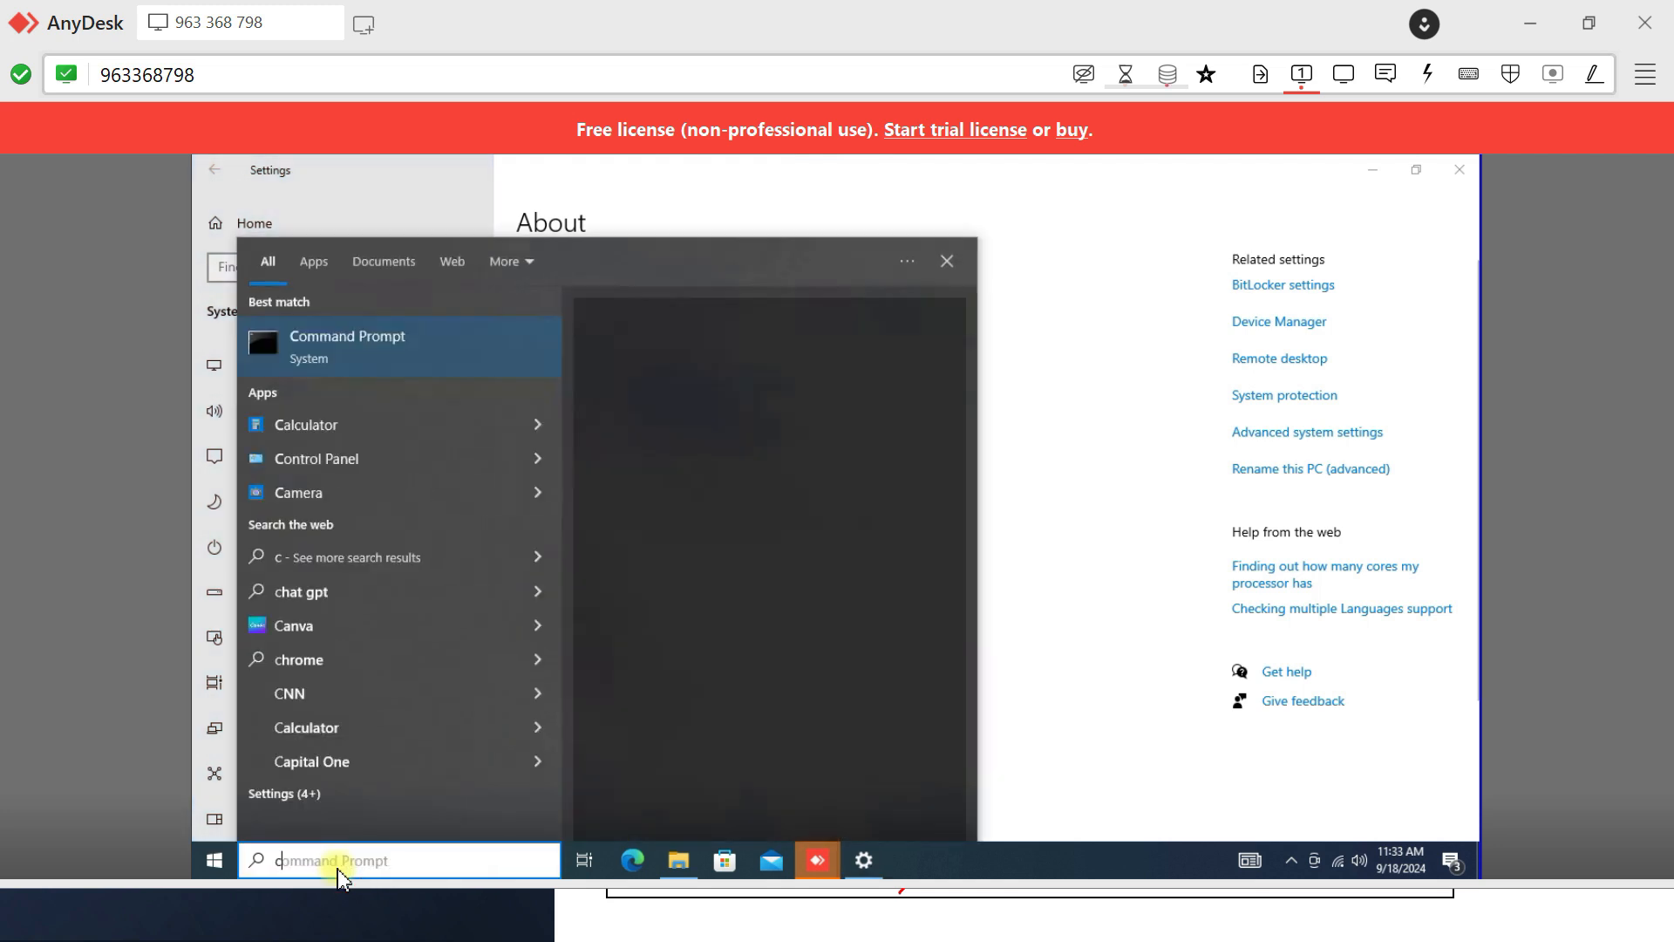
click(372, 357)
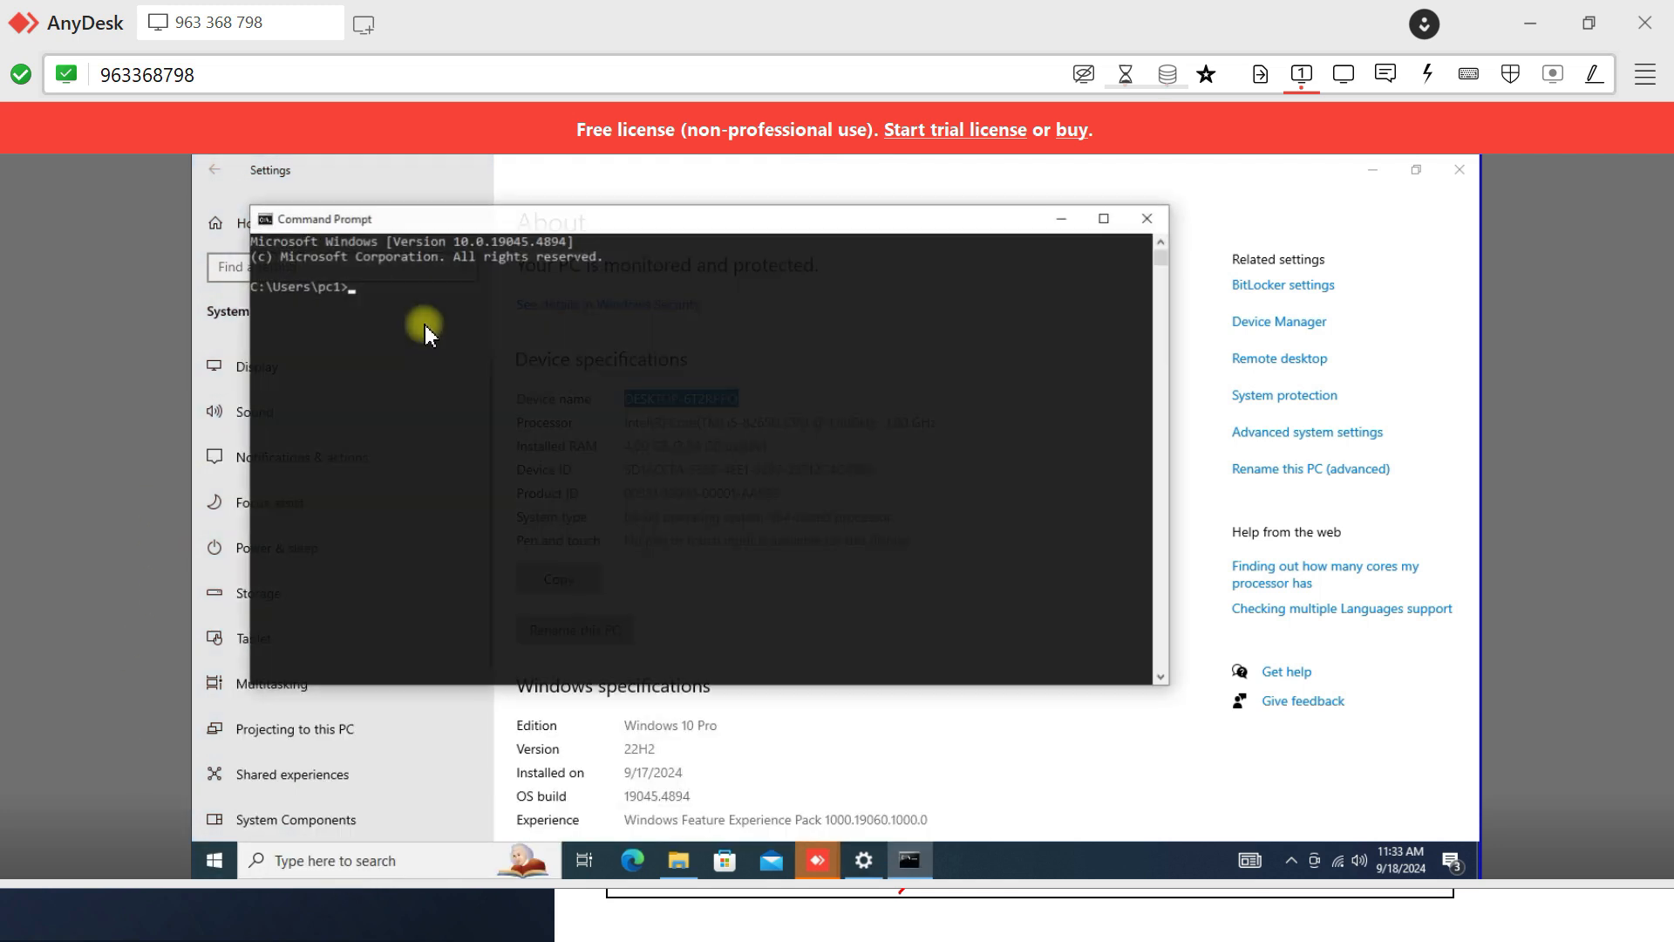
- Run systeminfo.exe in the remote PC's Command Prompt
text(syste)
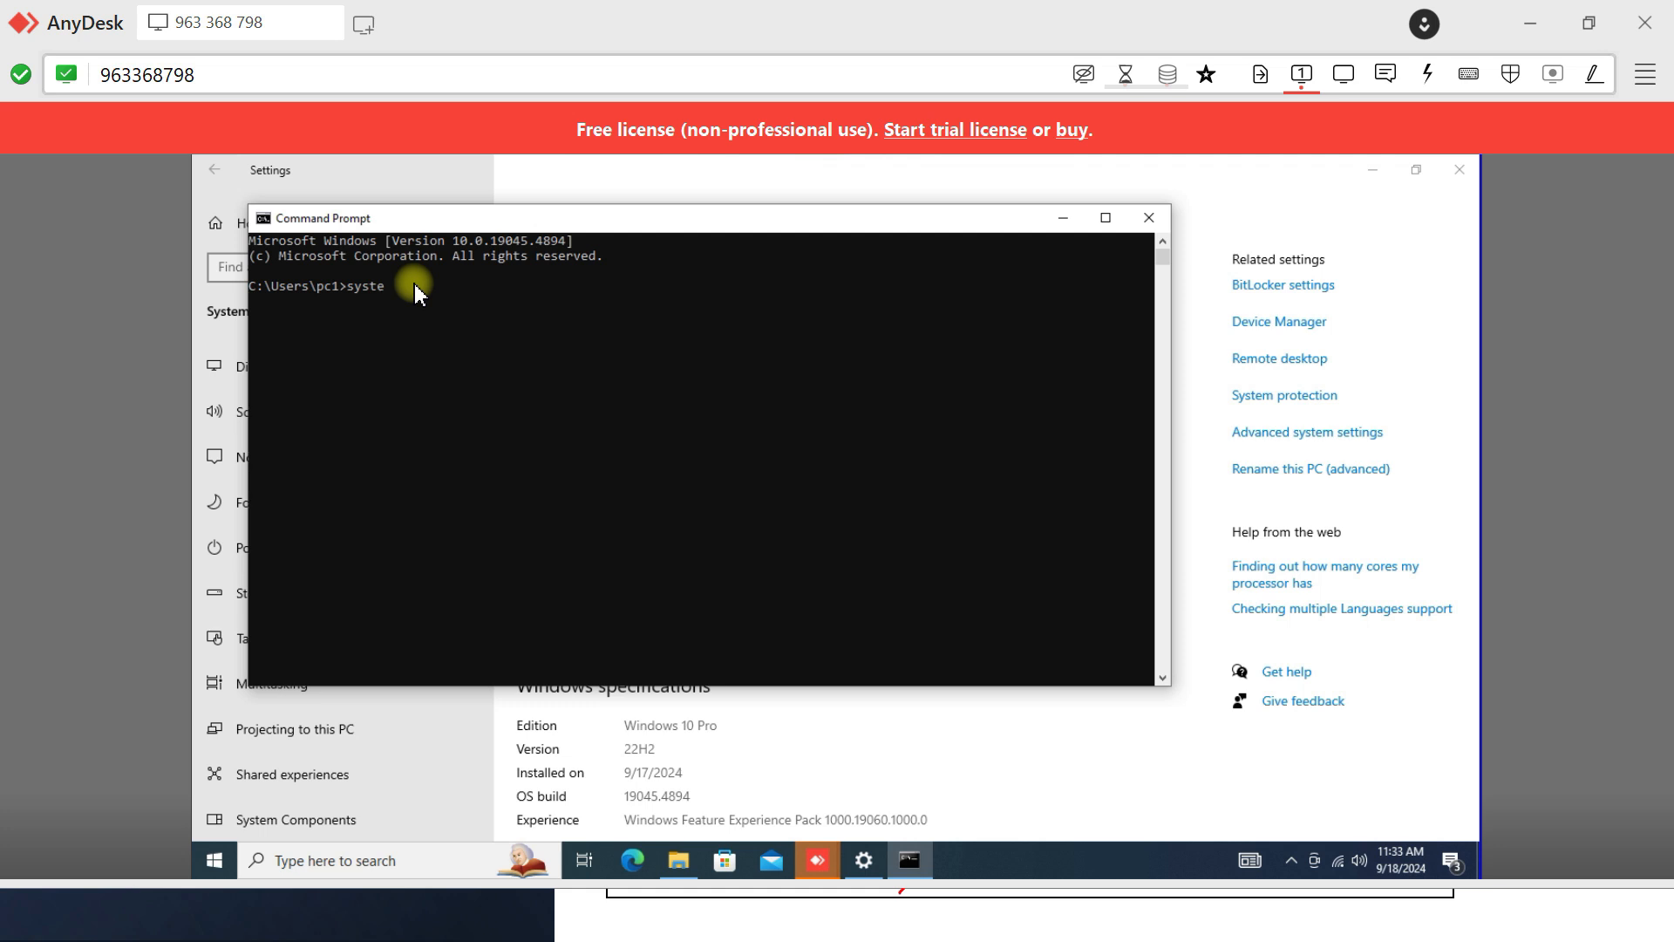
text(minfom.exe)
key(Return)
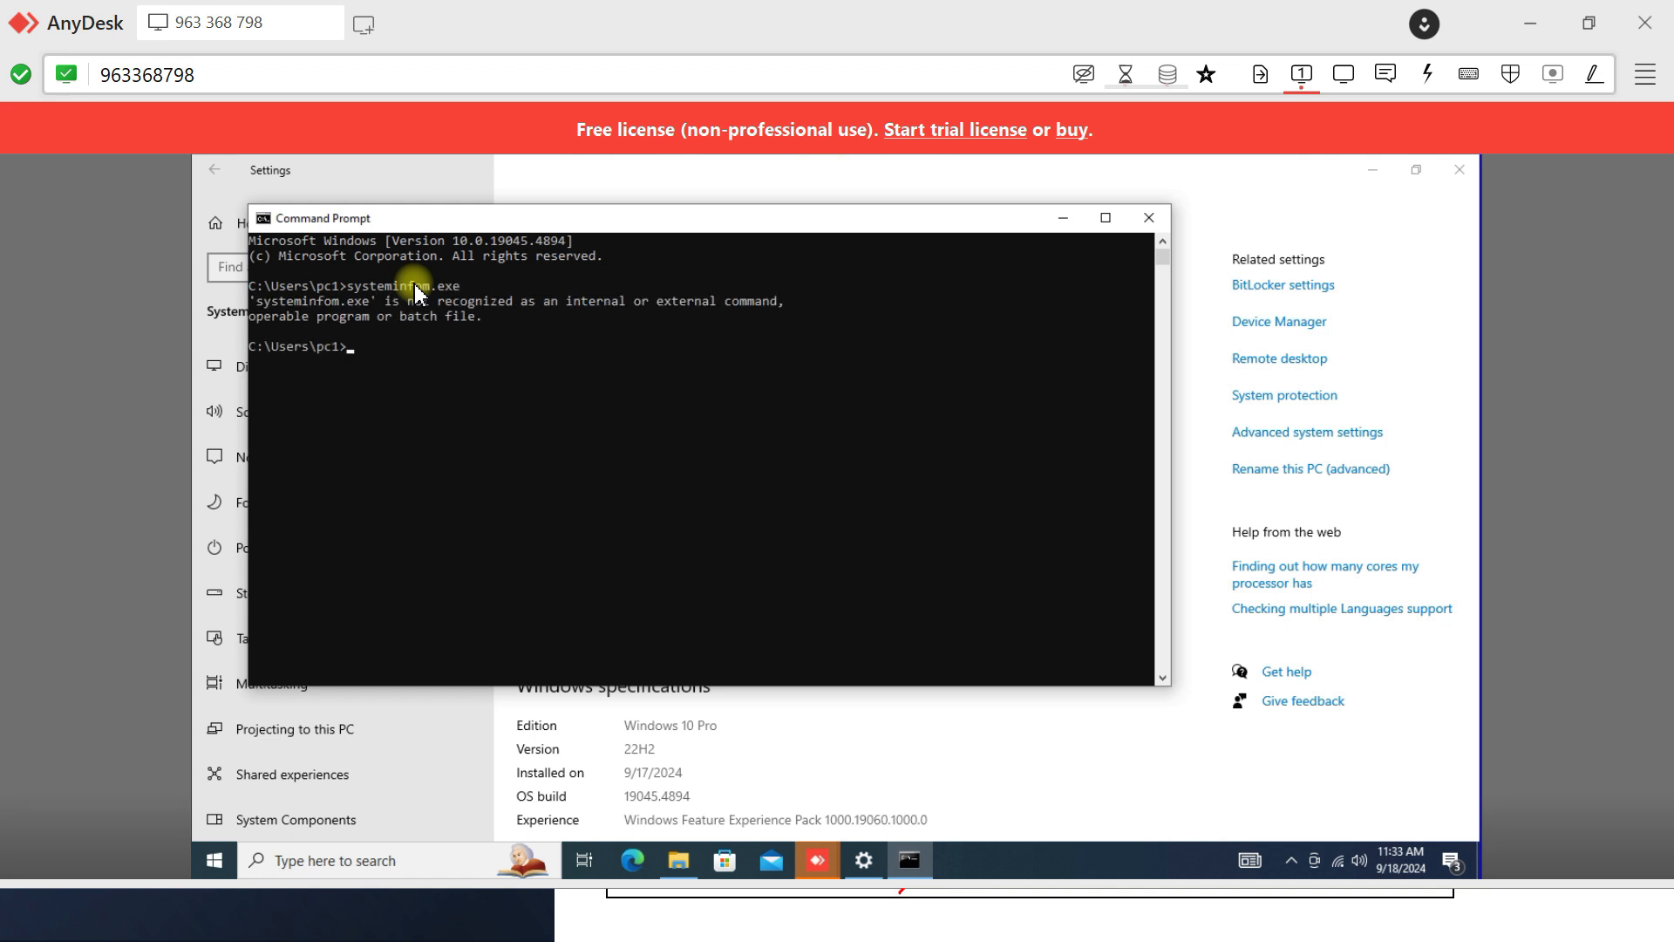
text(systeminfo.exe)
key(Return)
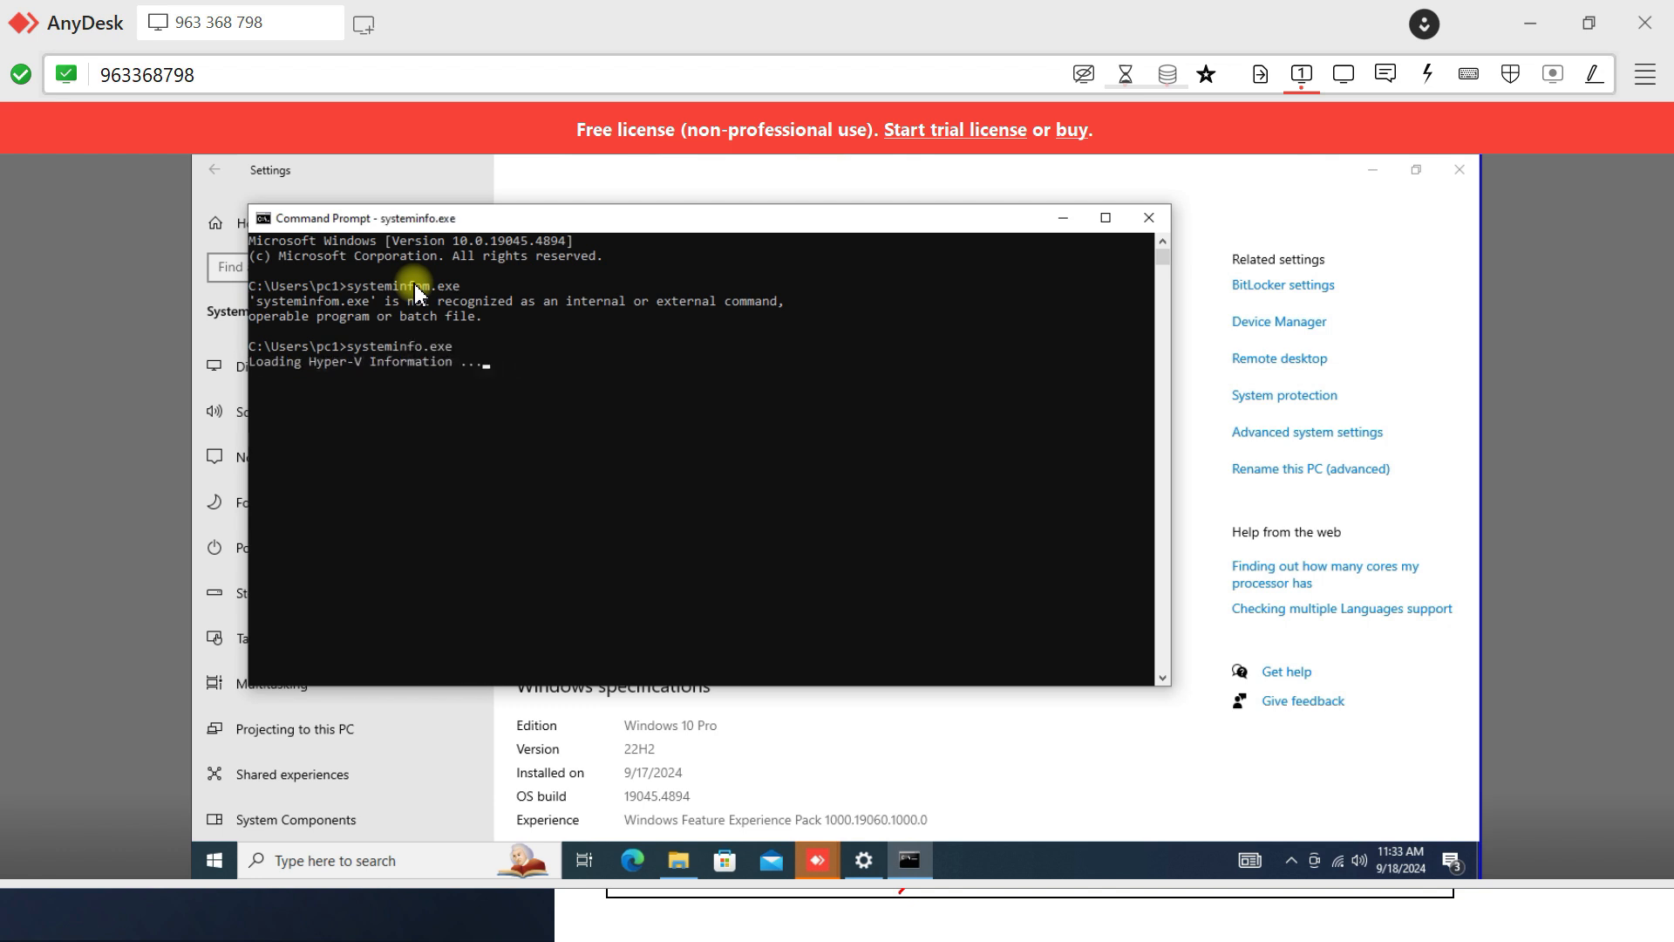
- Maximize the Command Prompt window and examine the system manufacturer and model in the system information output
scroll(510, 489, up, 5)
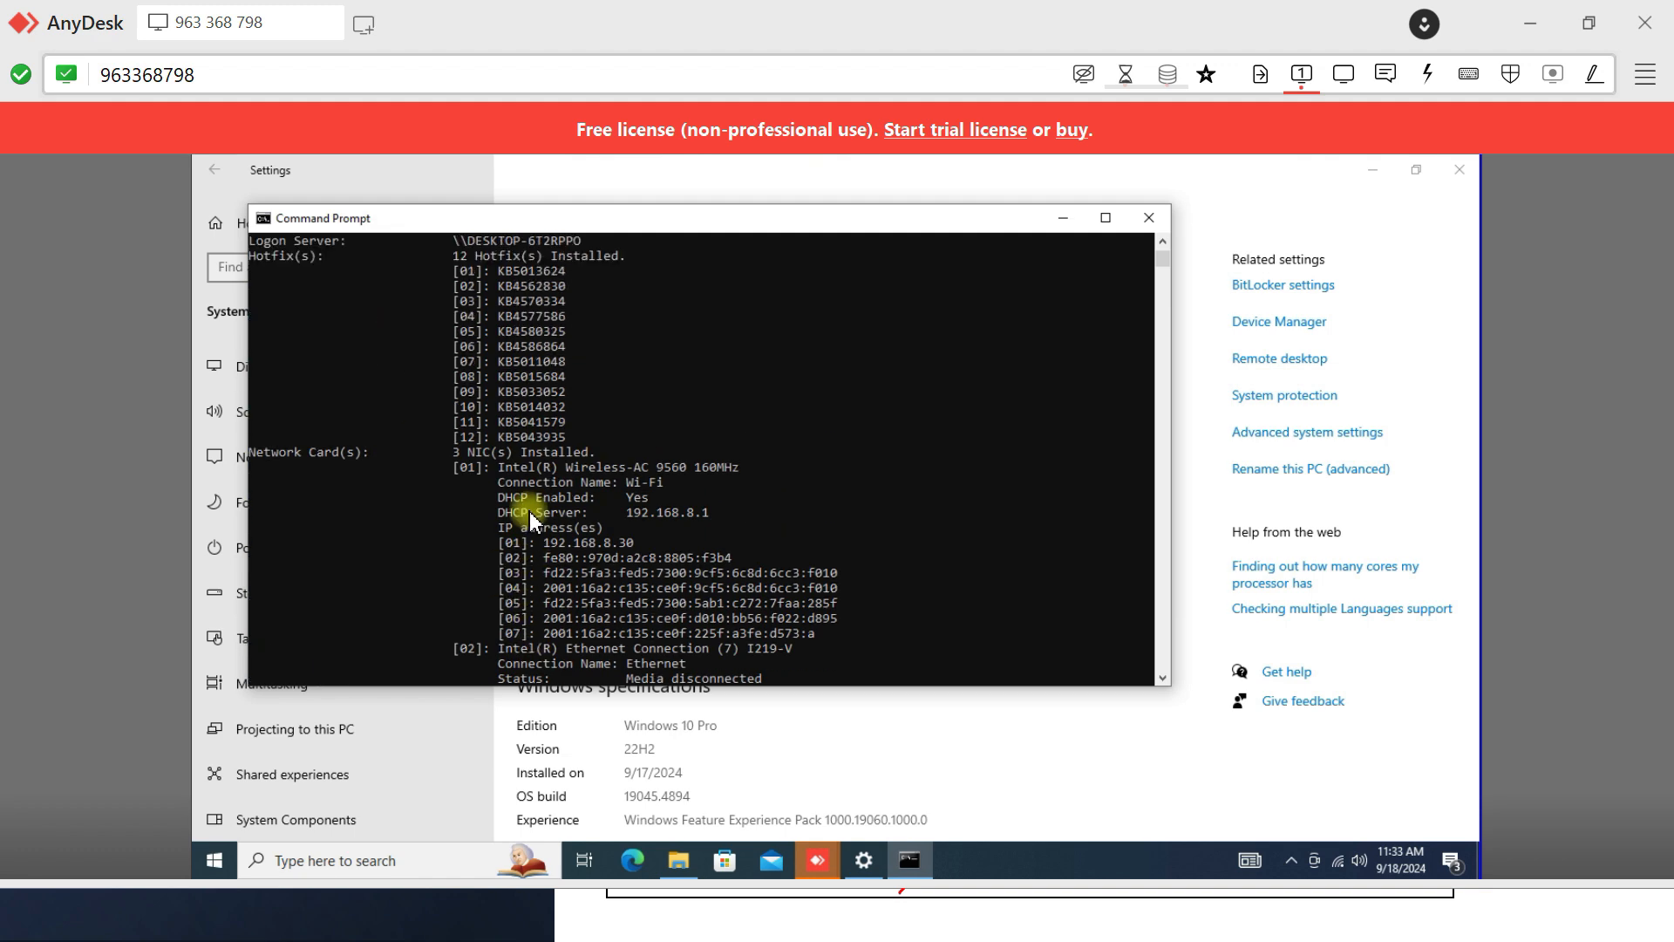
click(1105, 217)
scroll(557, 392, up, 6)
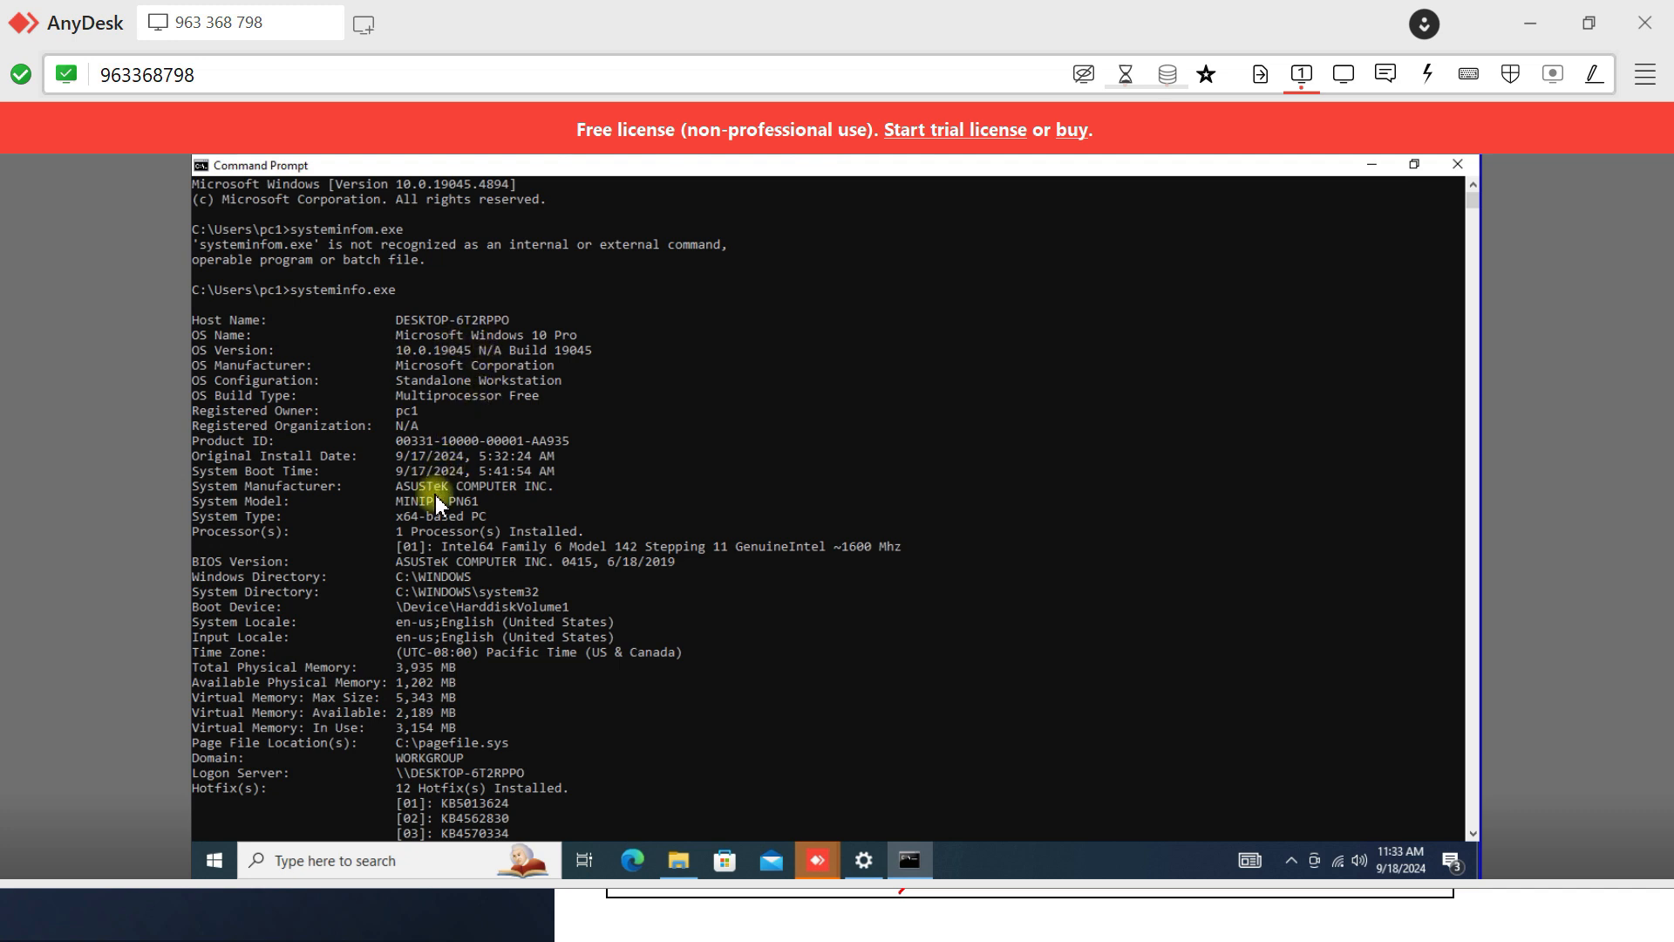
drag(397, 486, 533, 490)
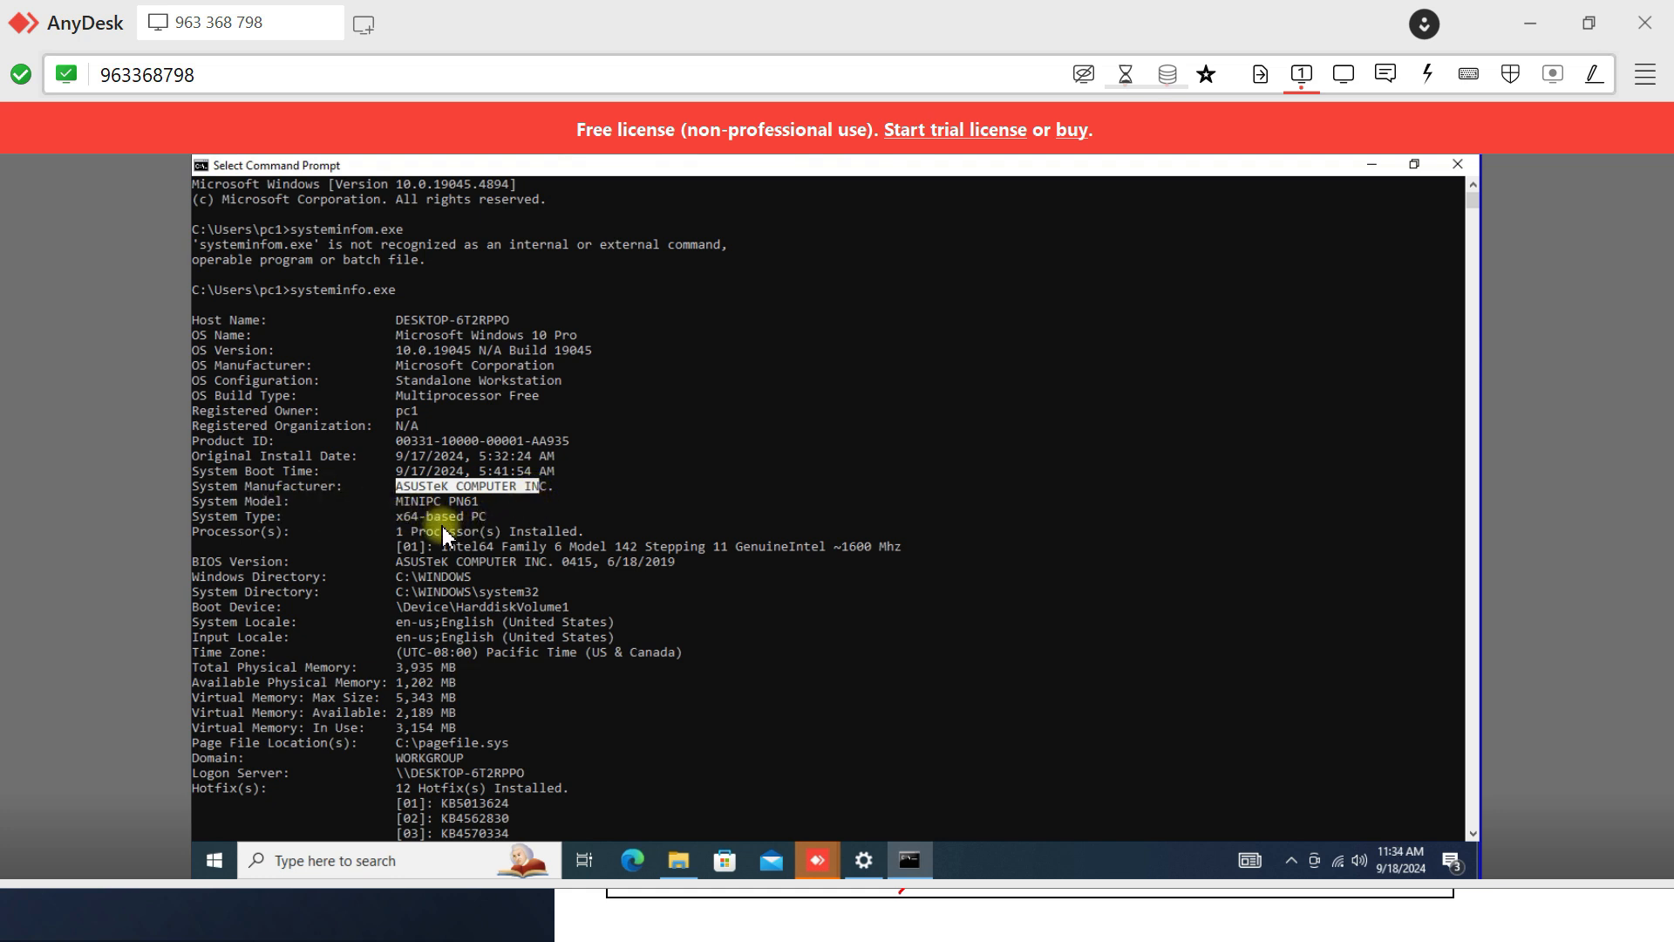
scroll(444, 534, down, 1)
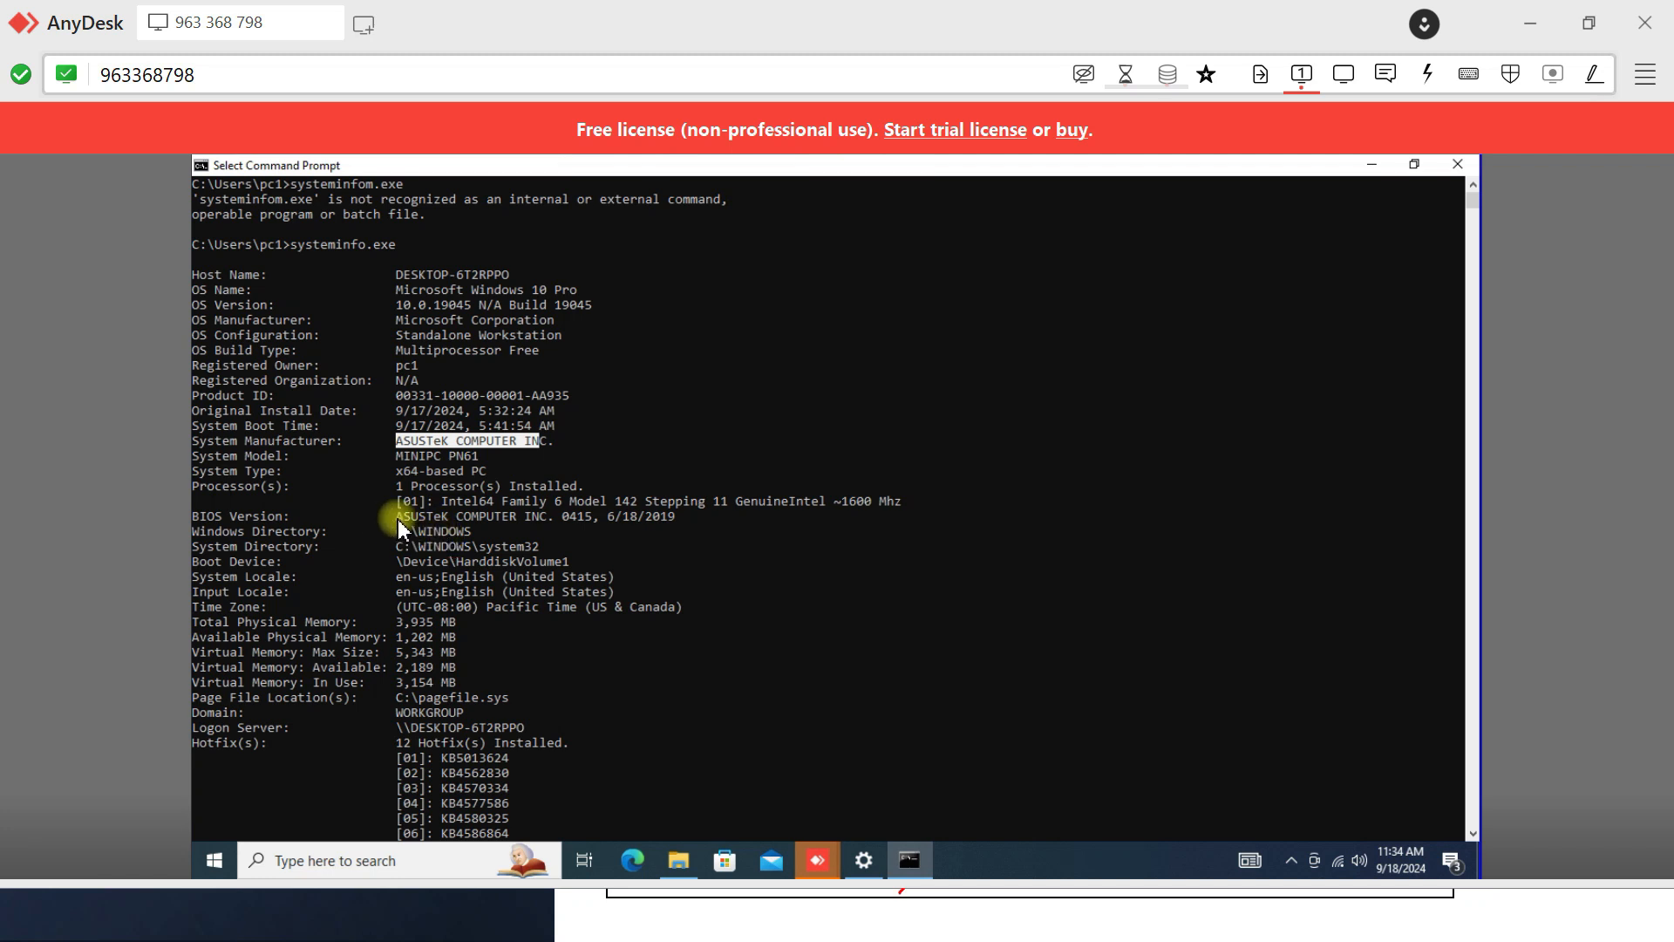
- Examine the BIOS version in the remote PC's system information output
drag(397, 516, 447, 525)
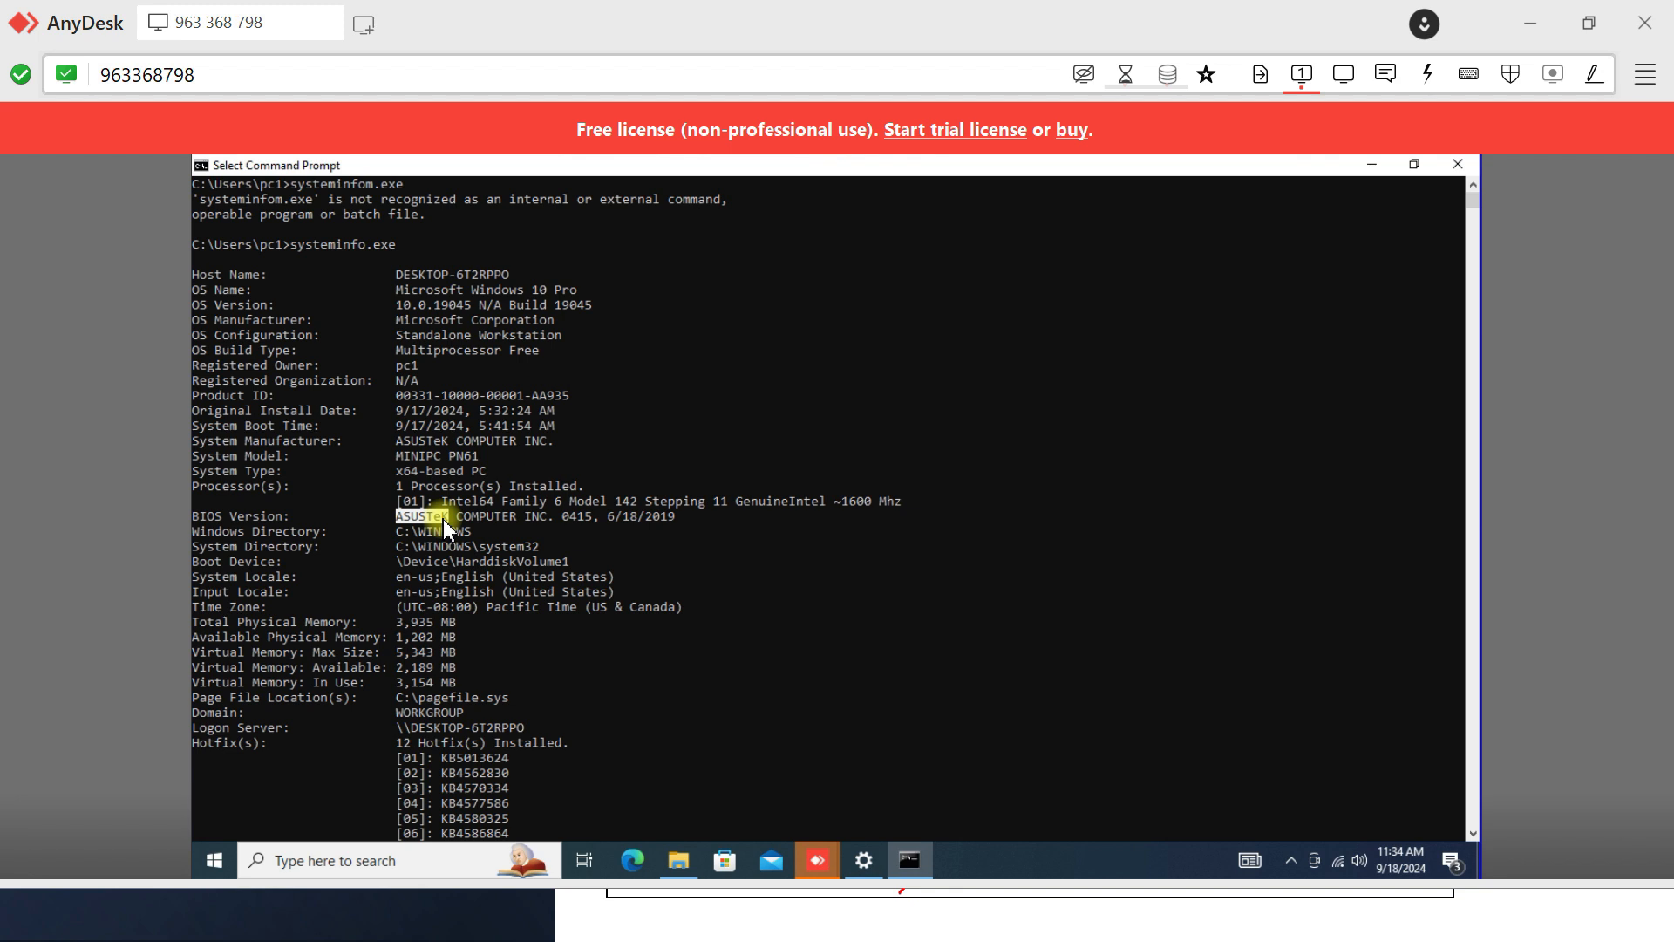
drag(445, 521, 459, 518)
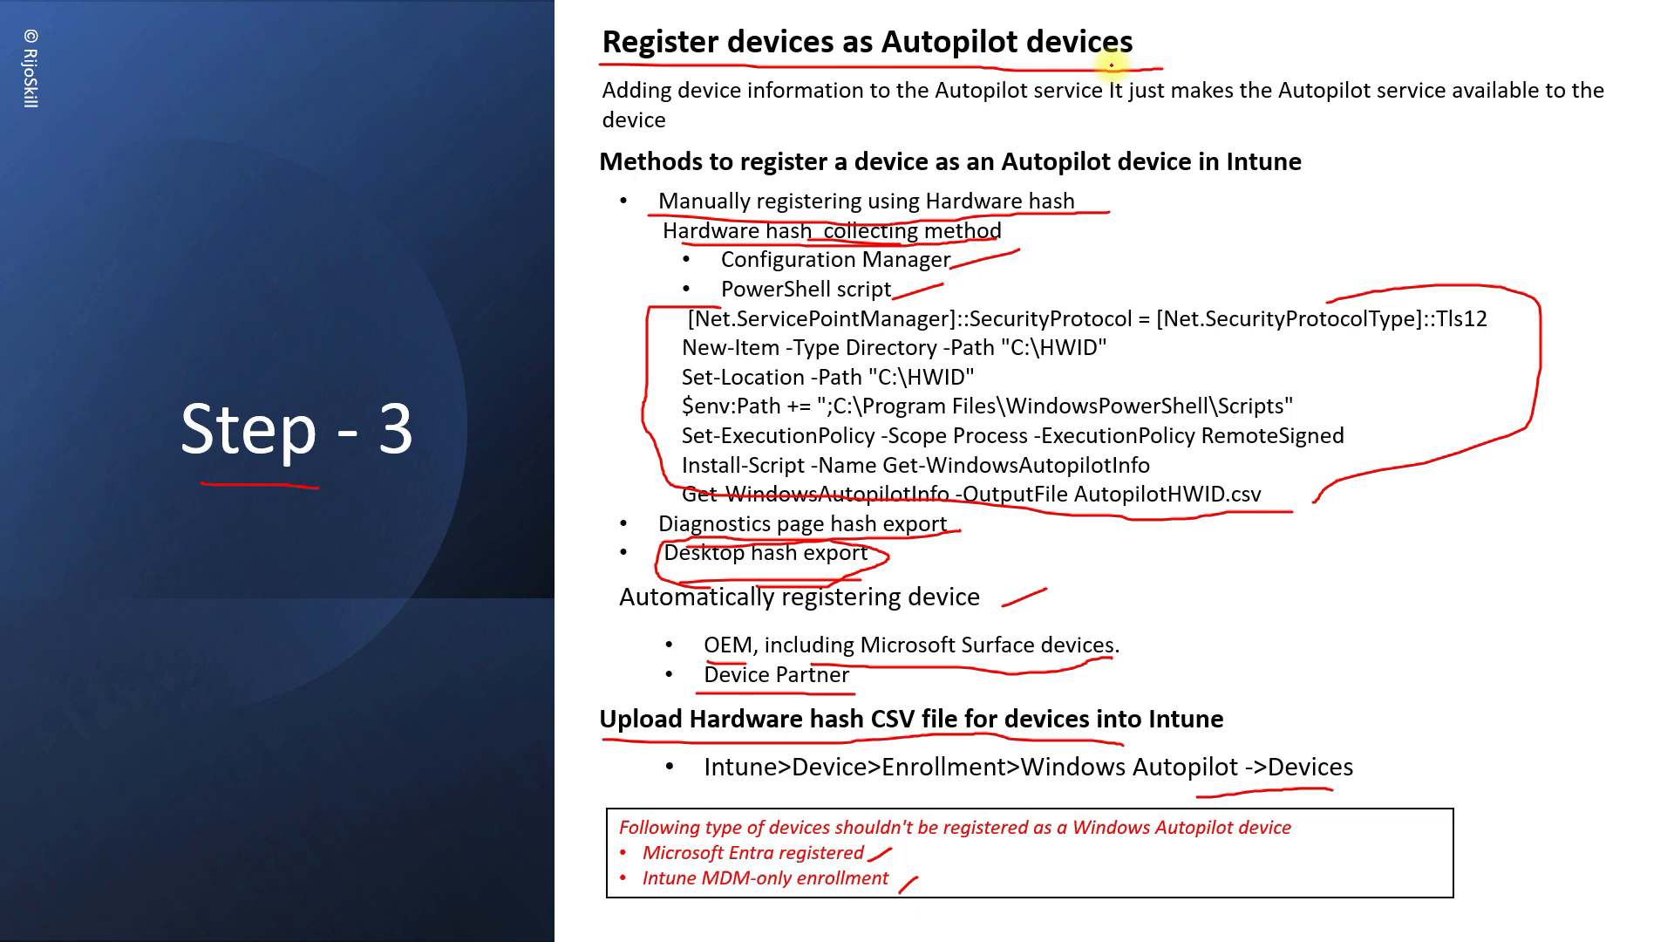
key(Right)
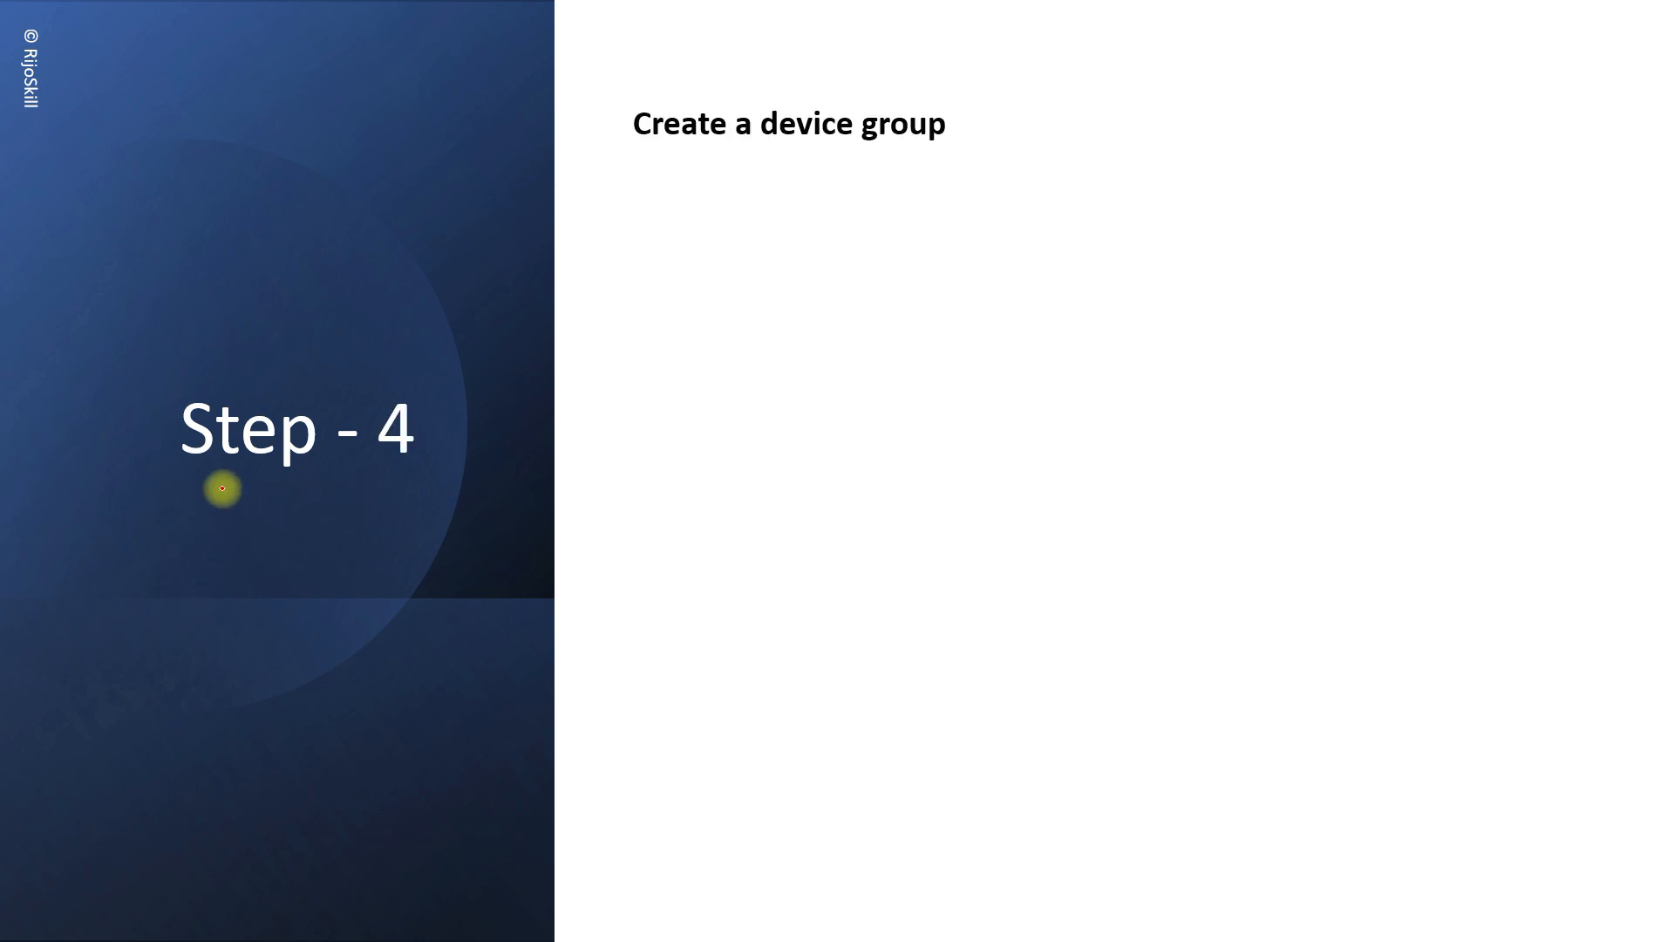
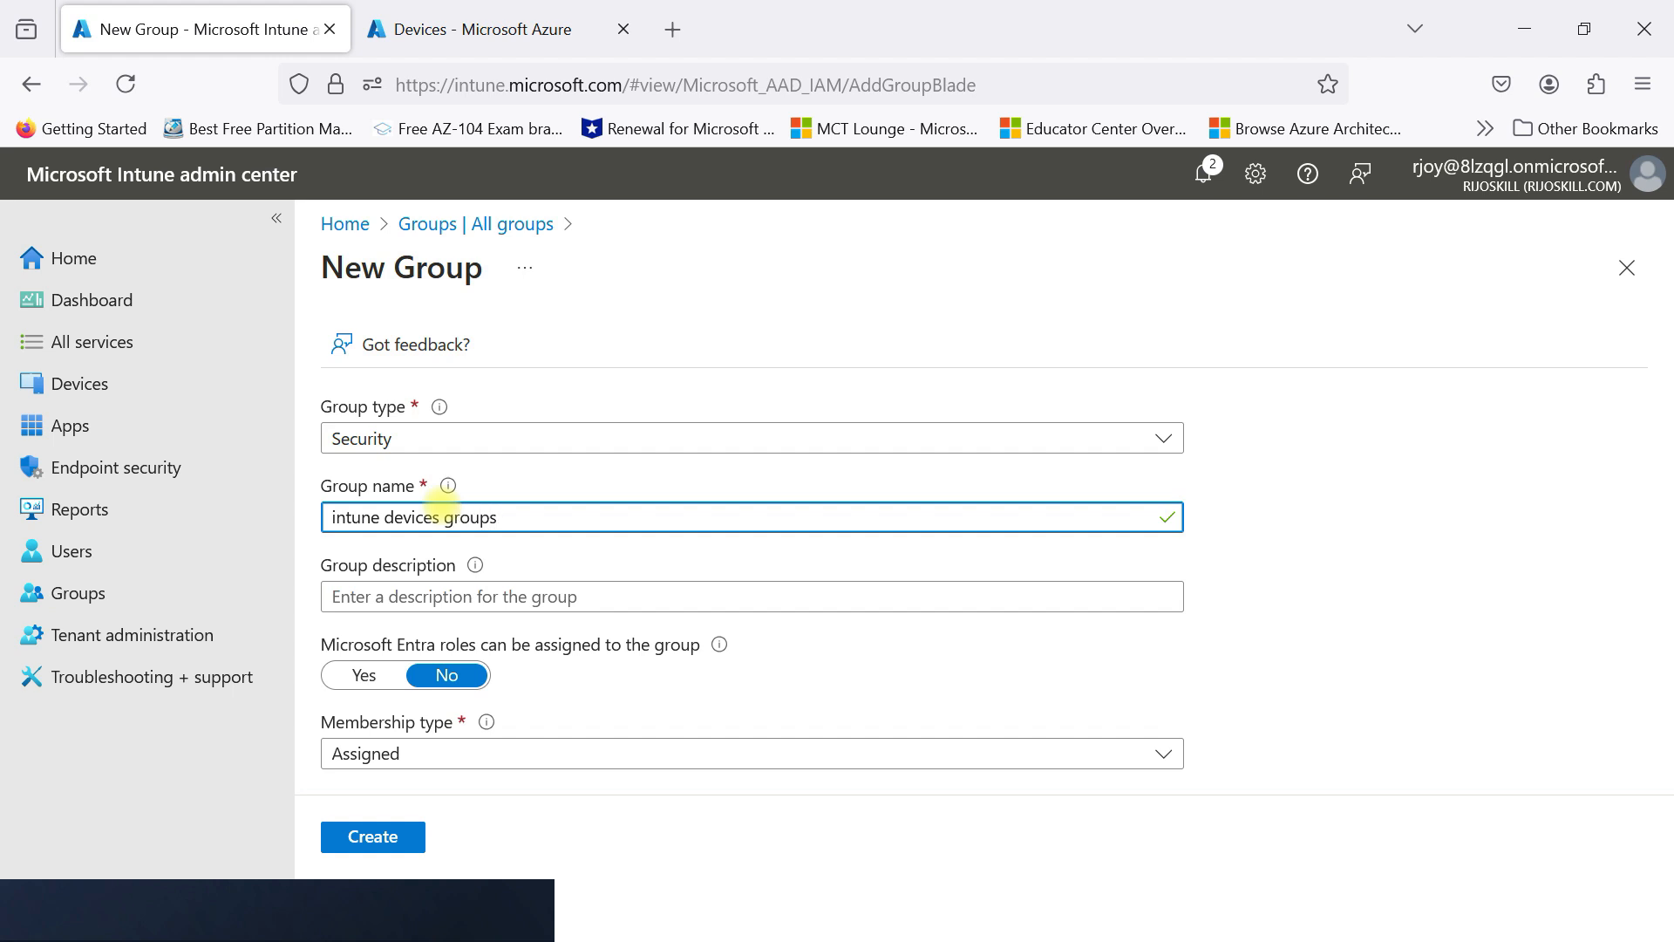
- Enter the description "intune device group" for the new security group and set its membership type to Dynamic Device
click(448, 591)
text(intune device group)
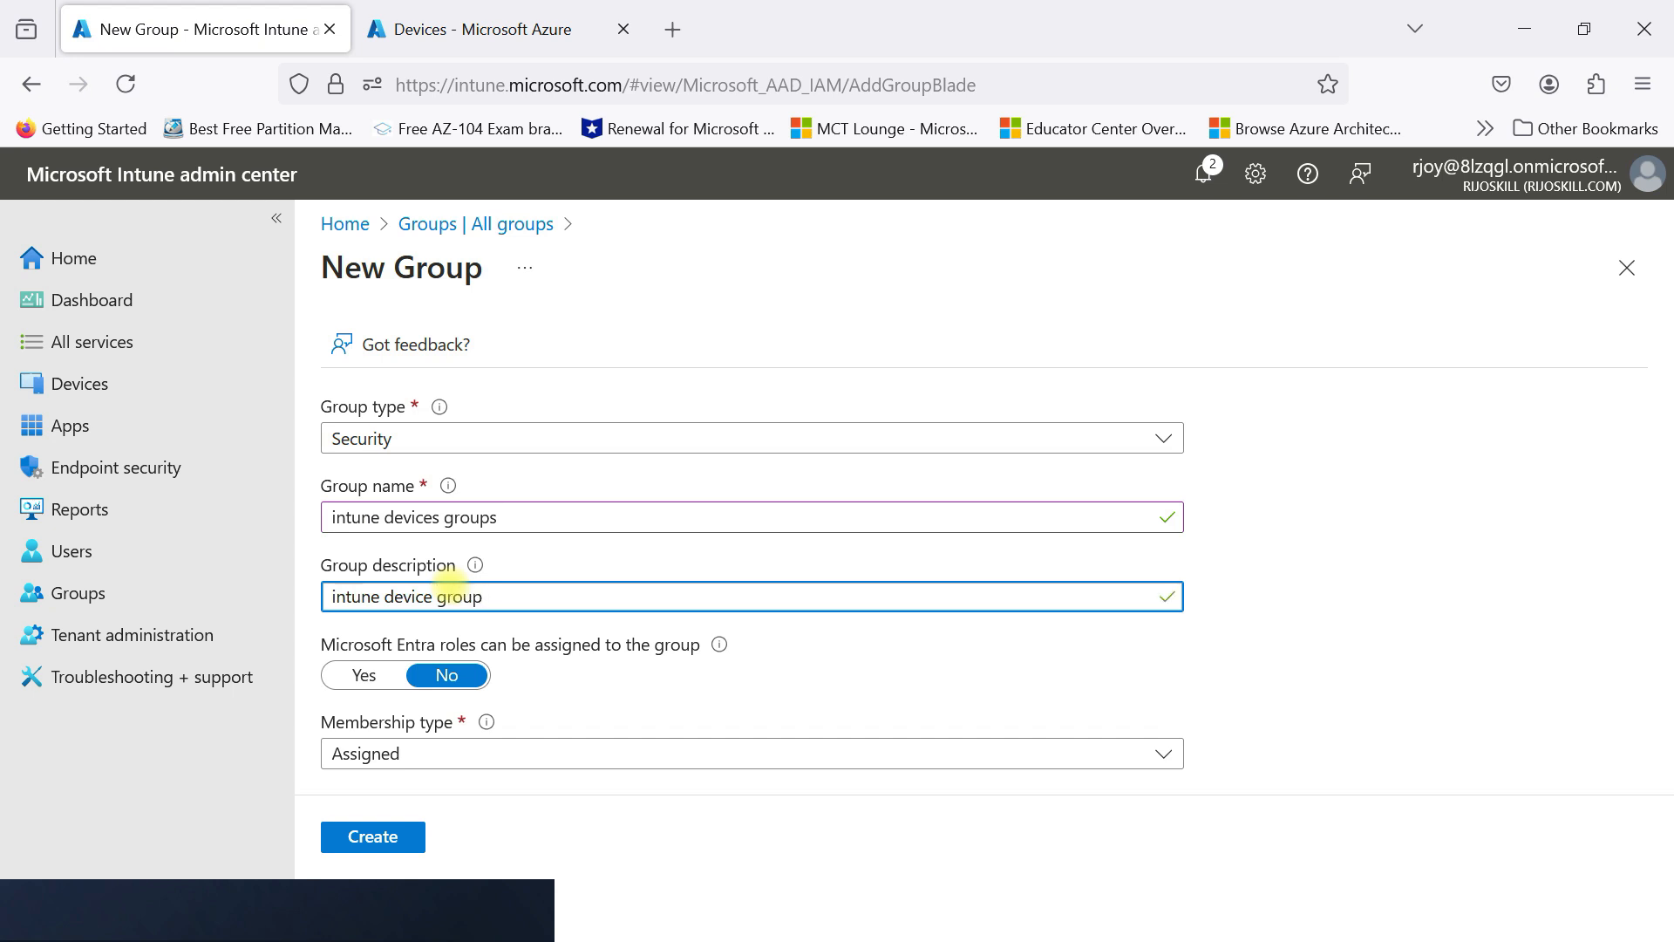
scroll(505, 747, down, 3)
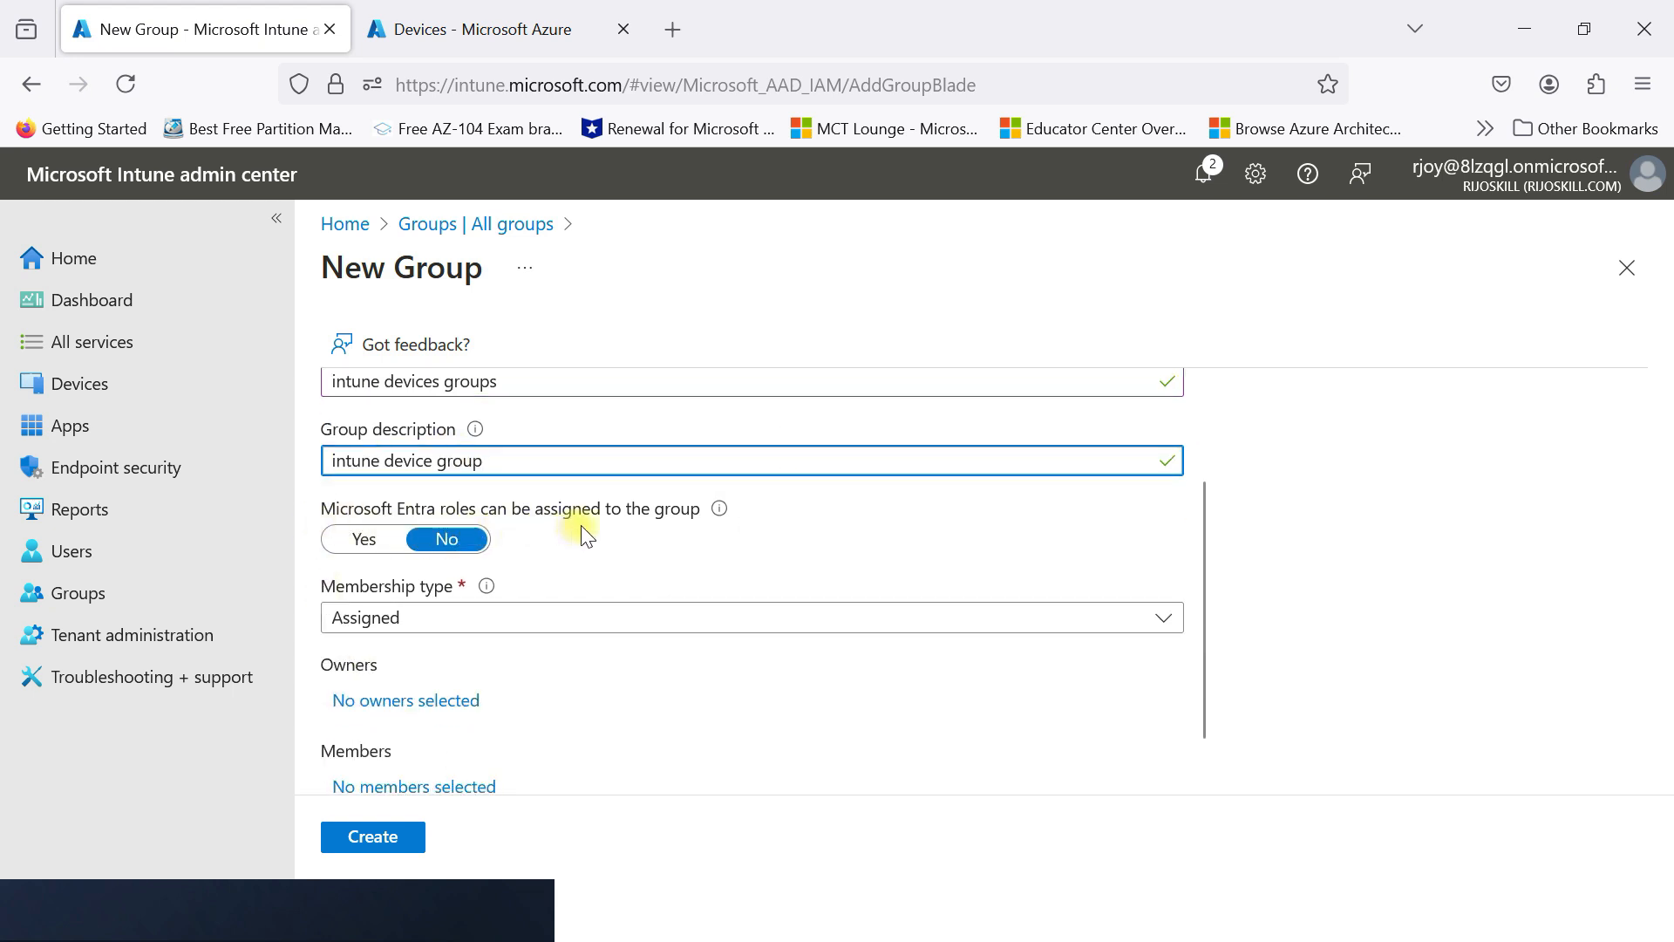
scroll(523, 571, down, 1)
click(456, 562)
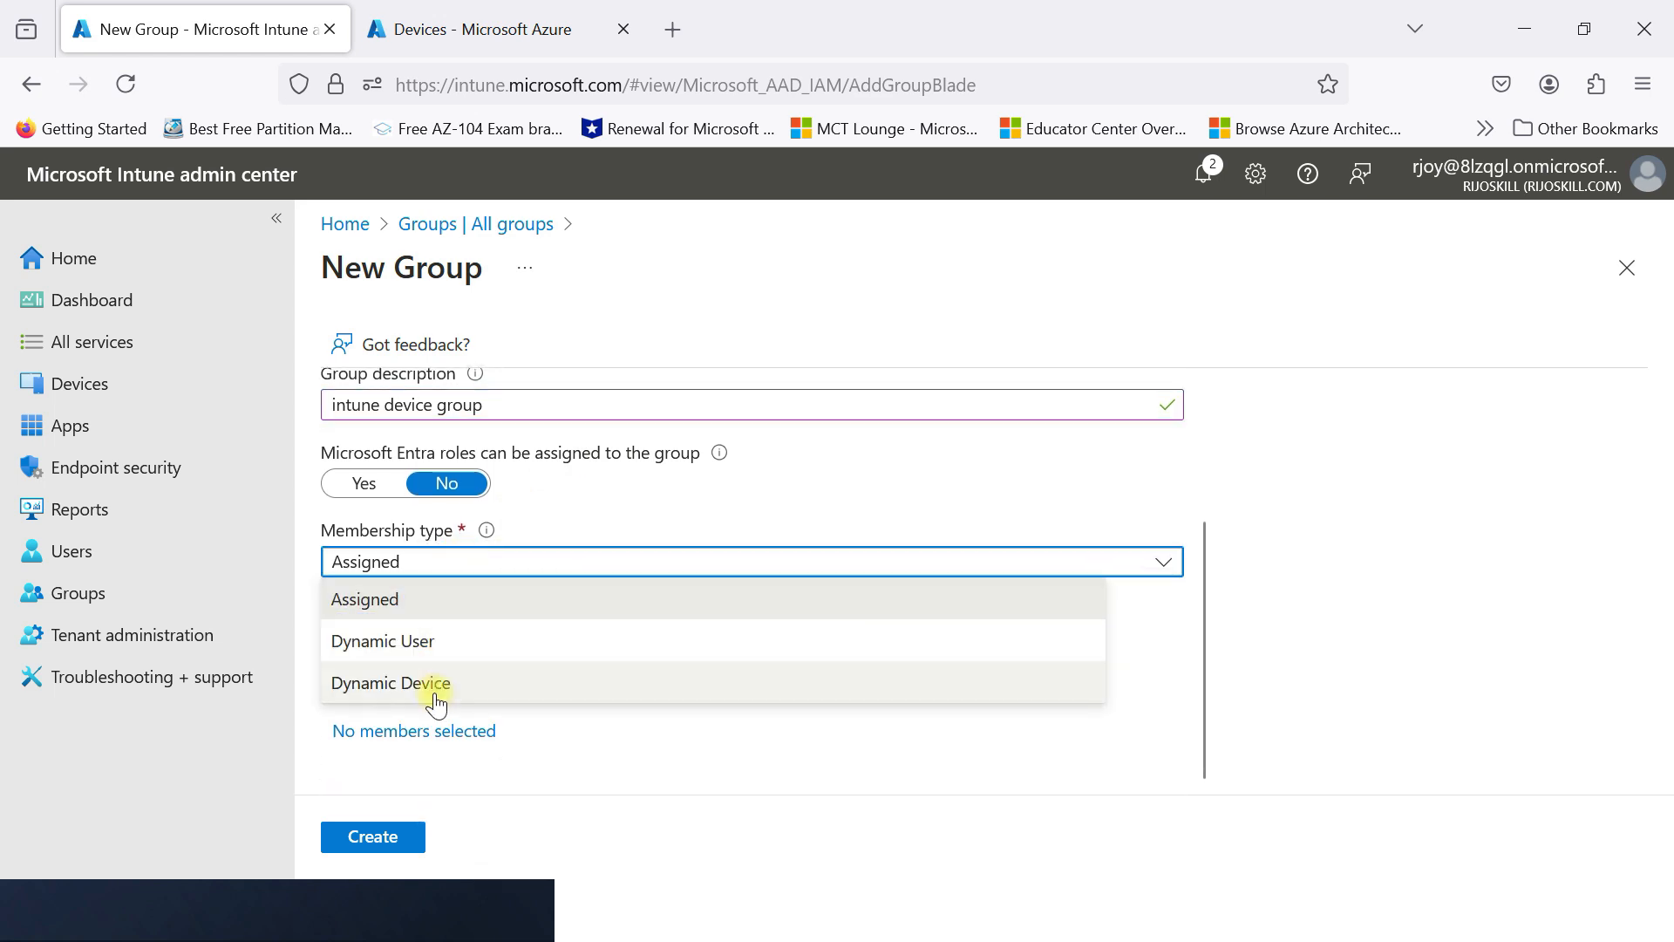
click(415, 685)
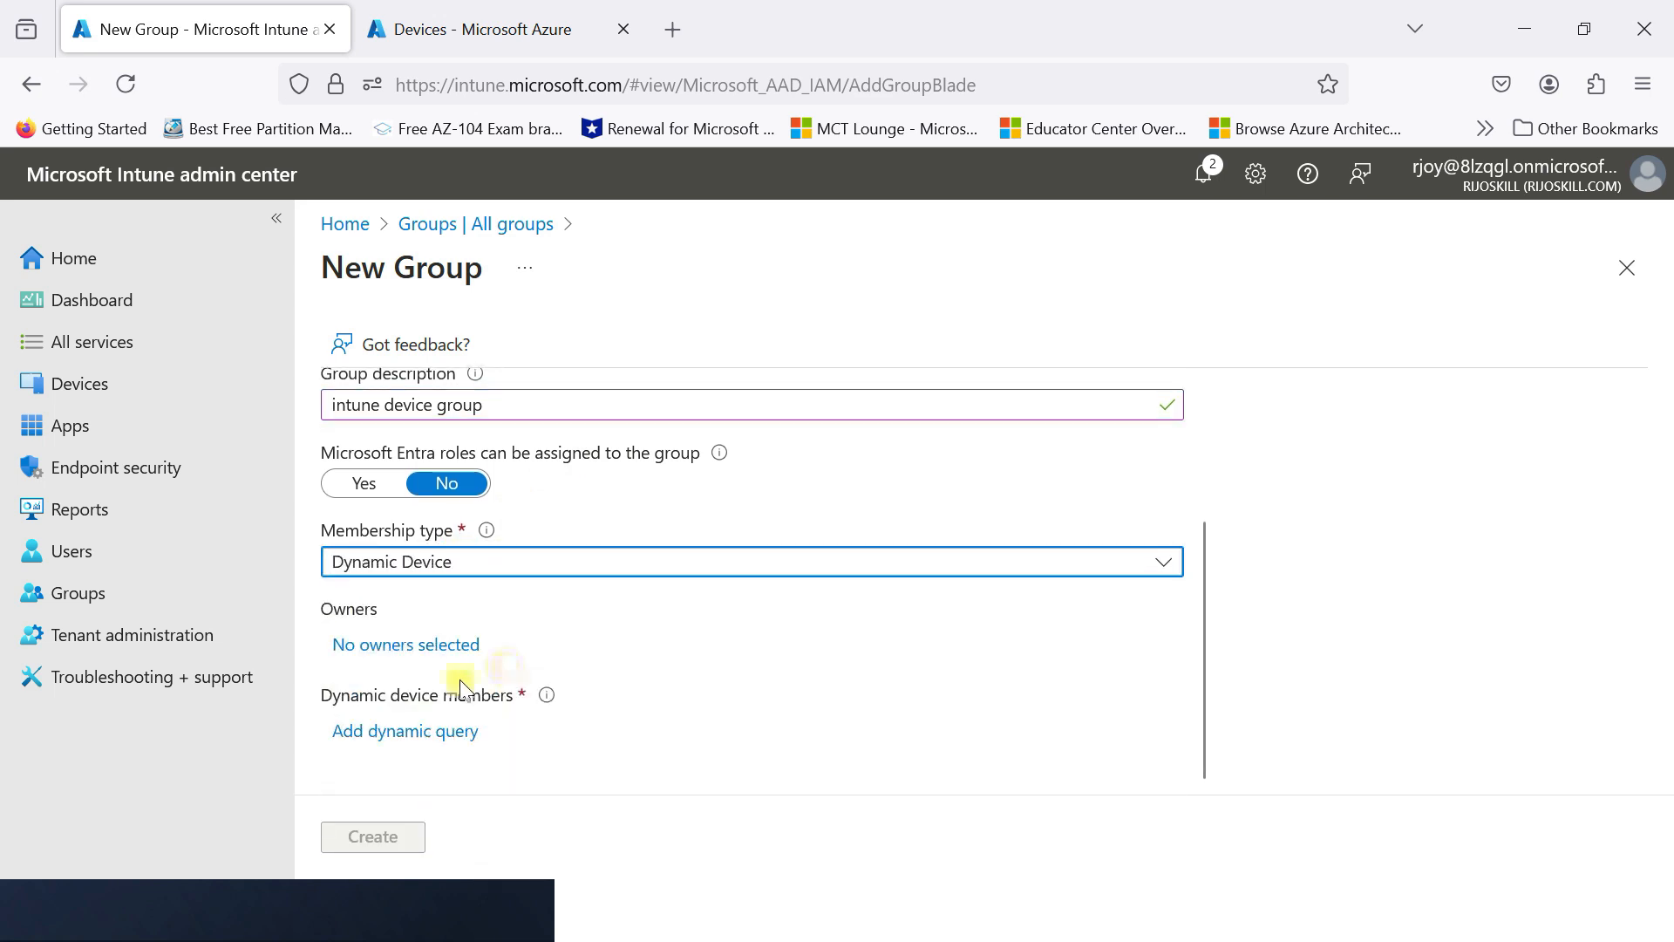
- Add a dynamic query with the rule syntax (device.devicePhysicalIDs -any (_ -startsWith "[ZTDid]"))
click(395, 737)
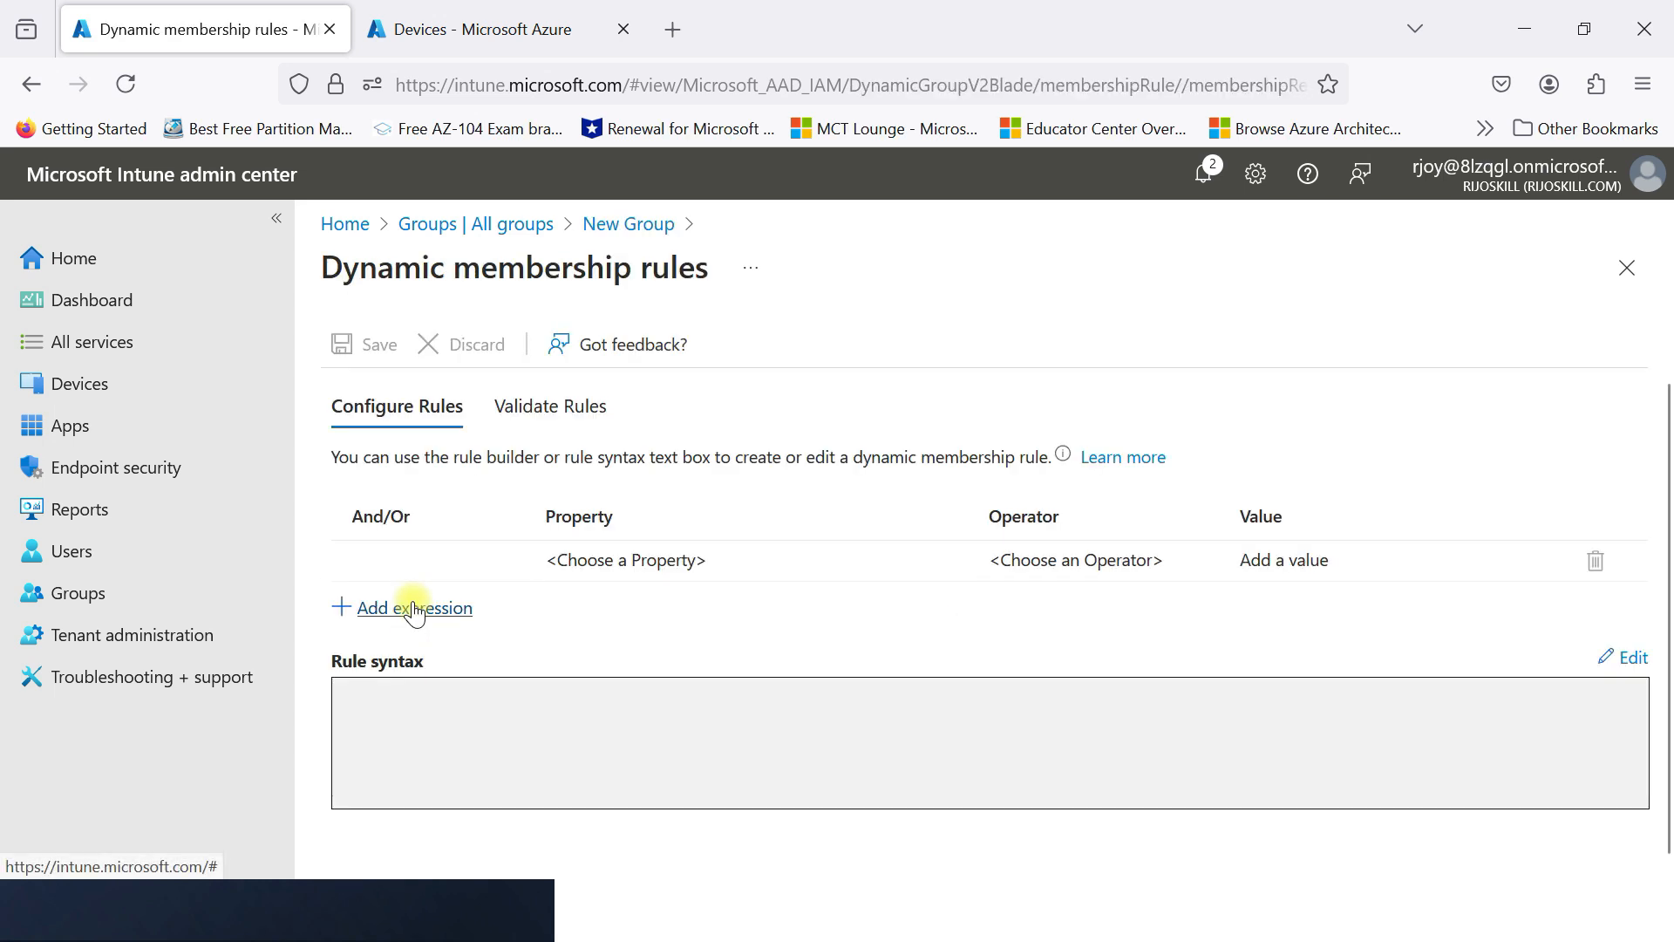
click(1637, 655)
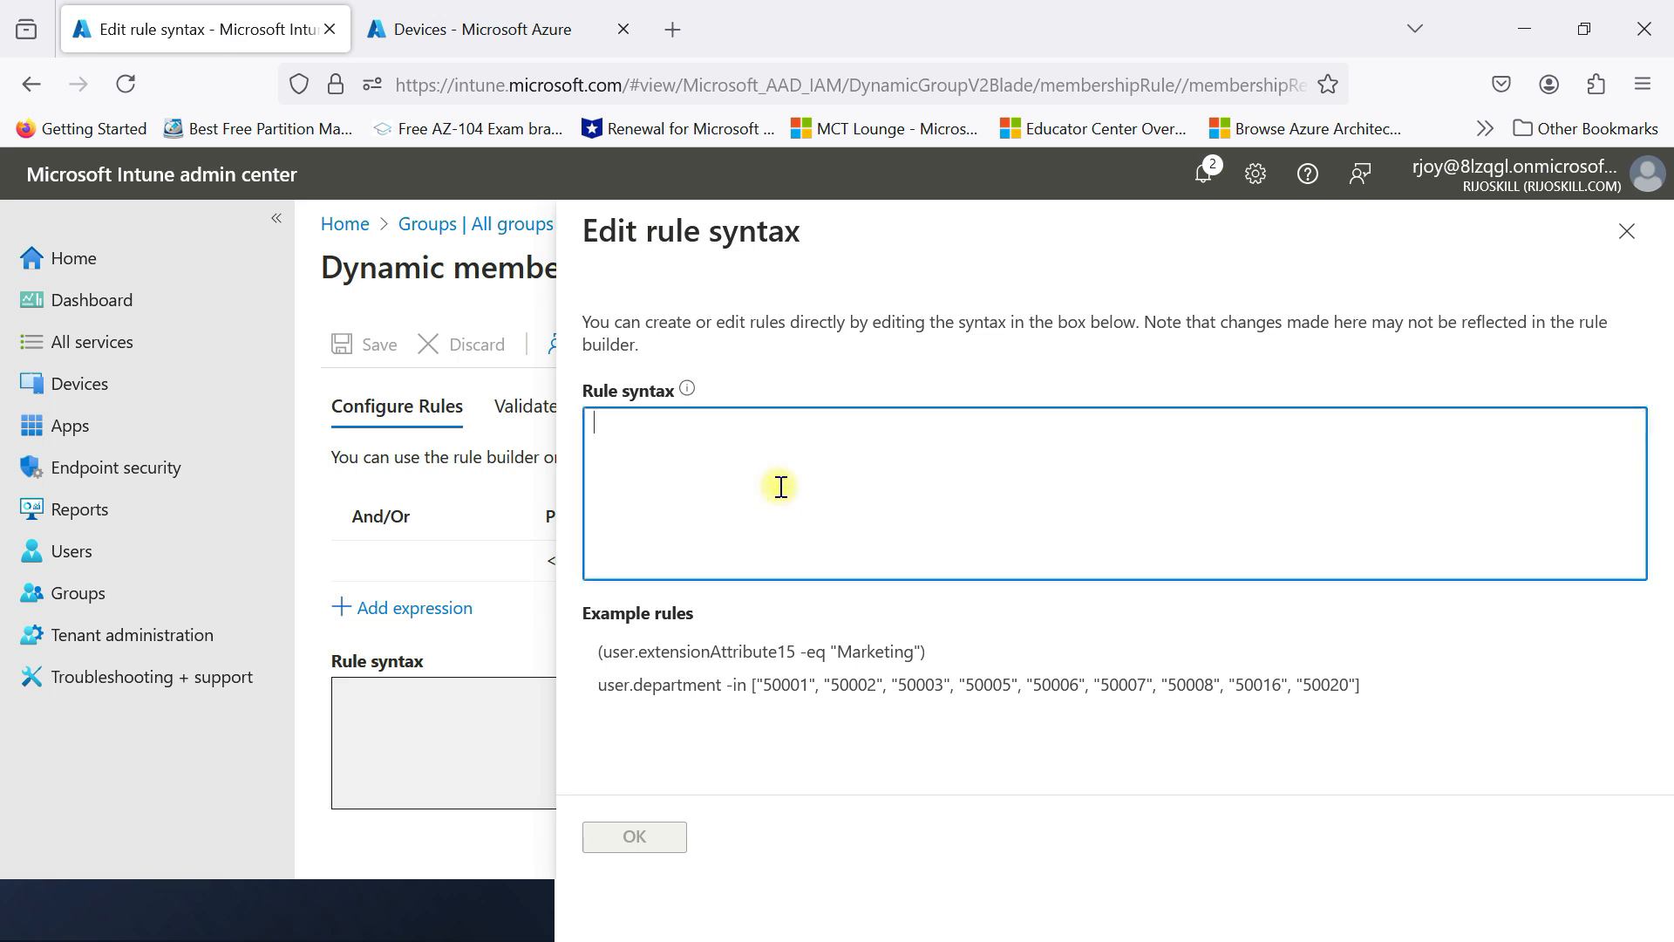
text((device.devicePhysicalIDs -any (_ -startsWith "[ZTDid]")))
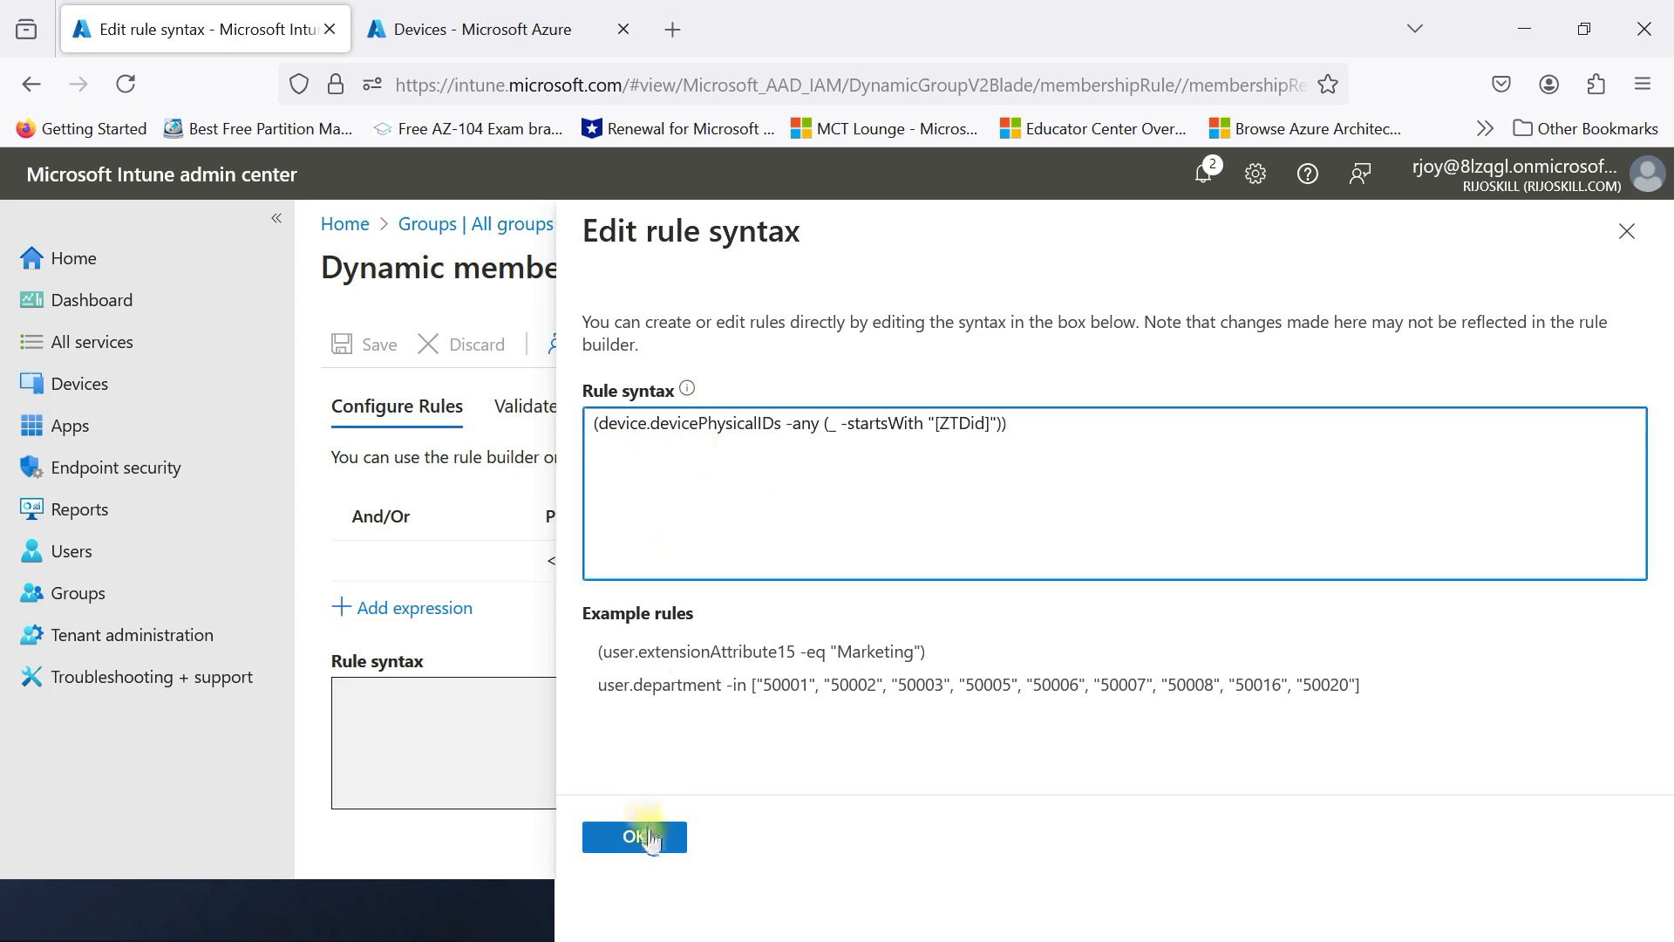
click(641, 835)
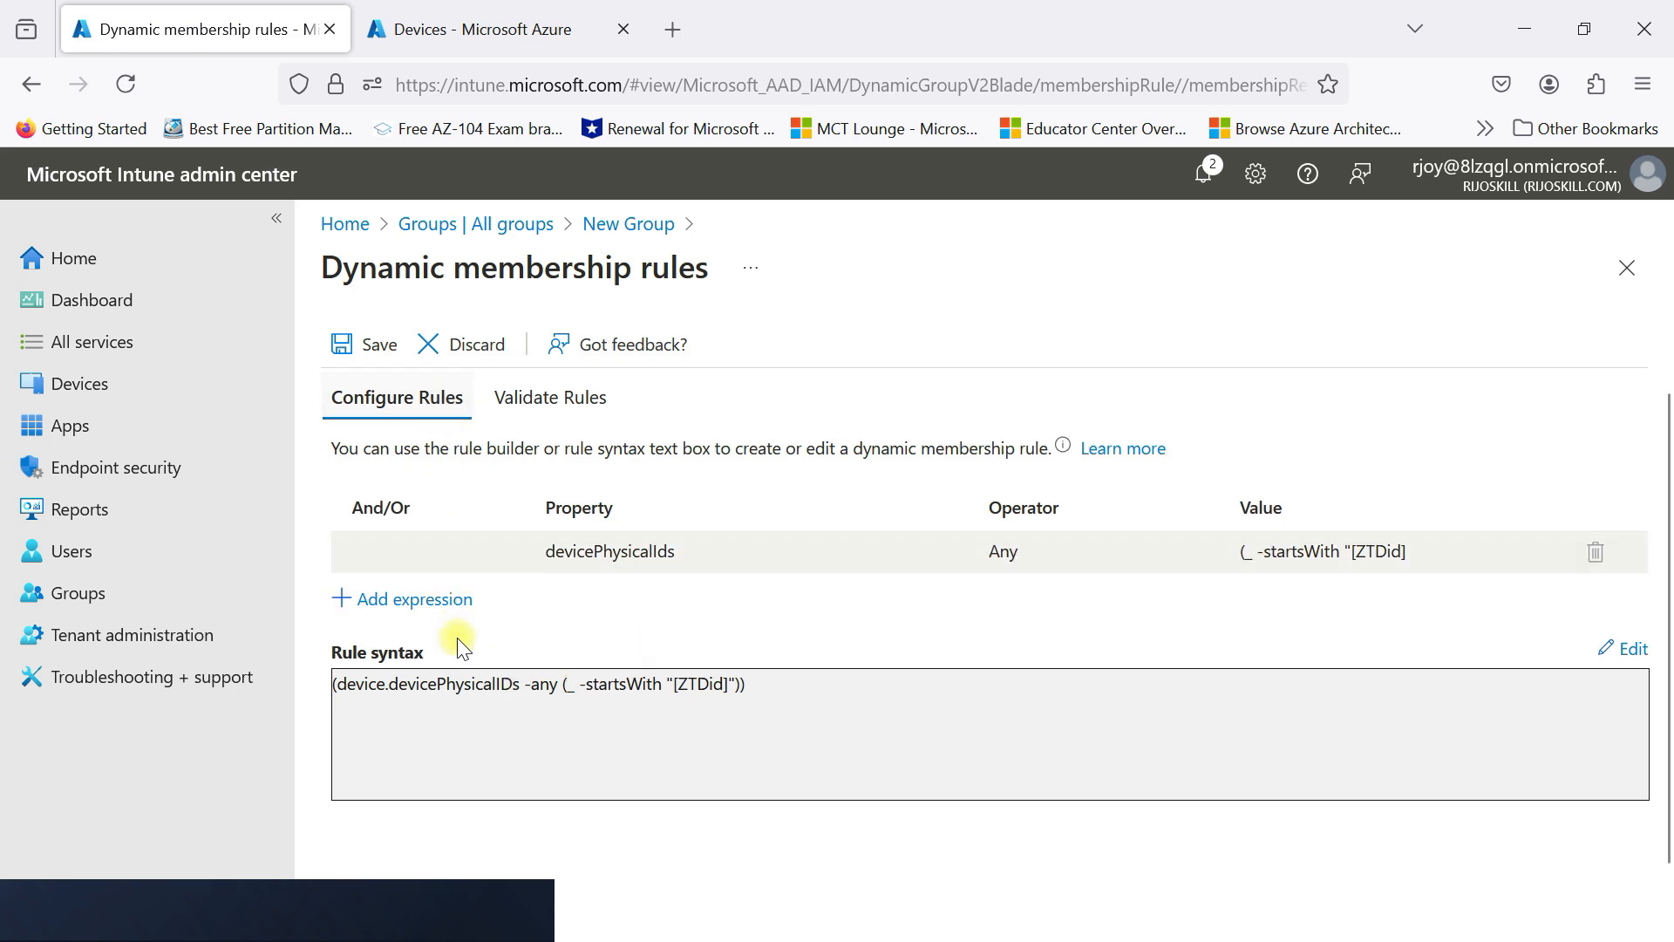
- Open rule validation and view the Windows Autopilot devices list in a separate browser tab to check the registered device's serial number
click(562, 399)
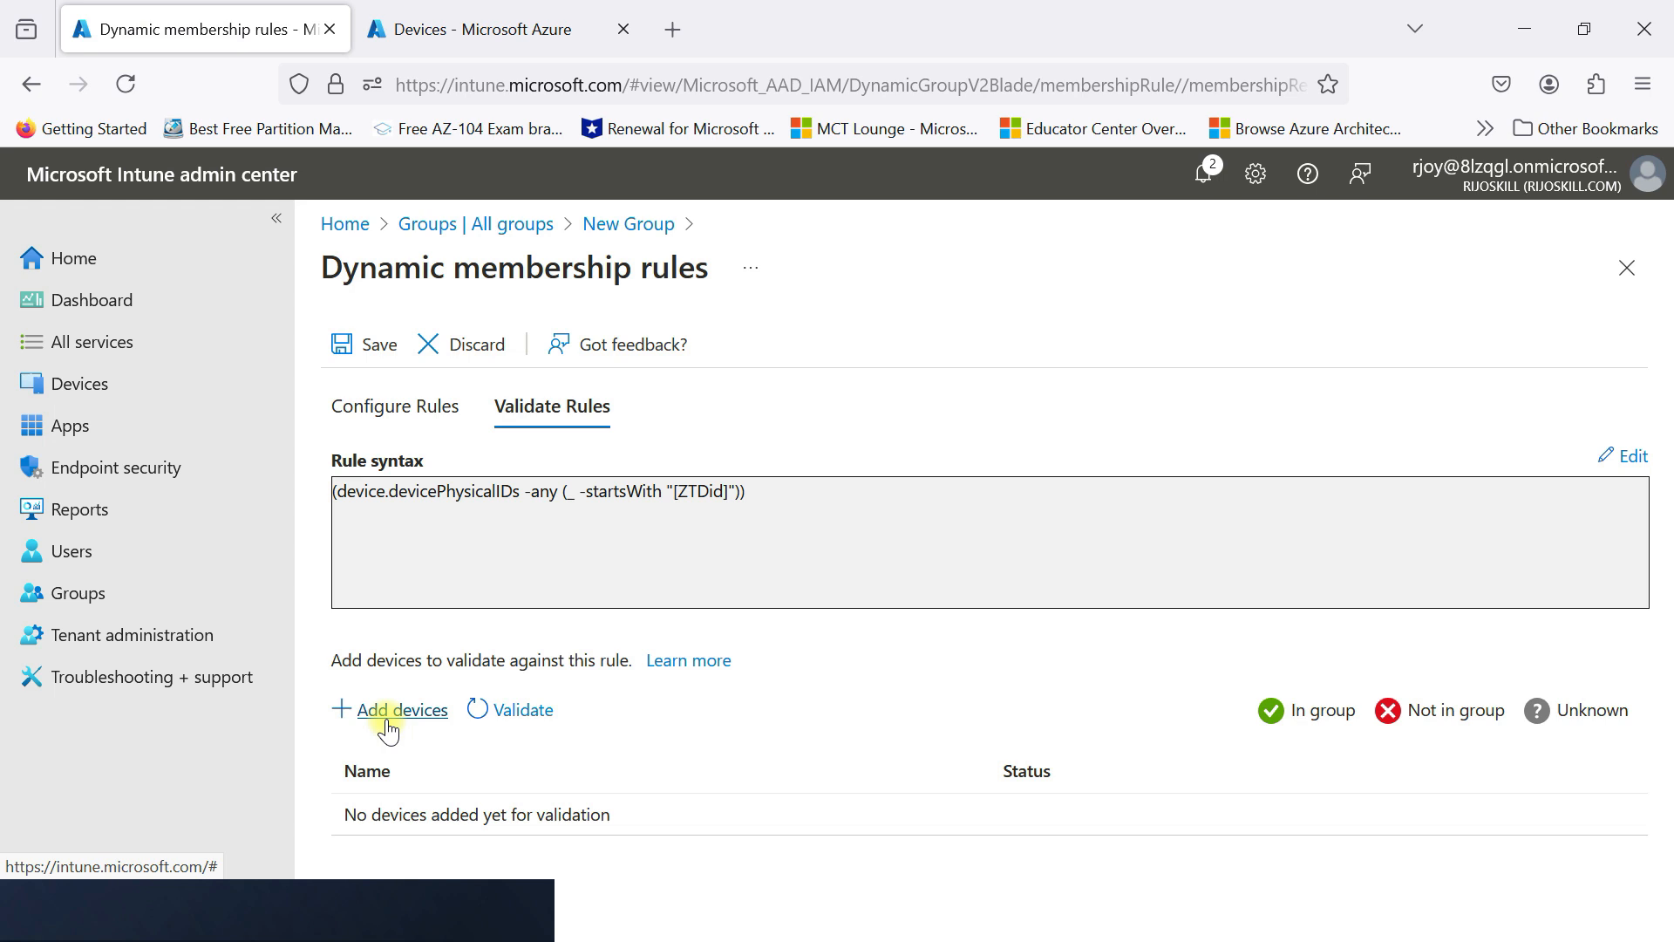
right_click(91, 406)
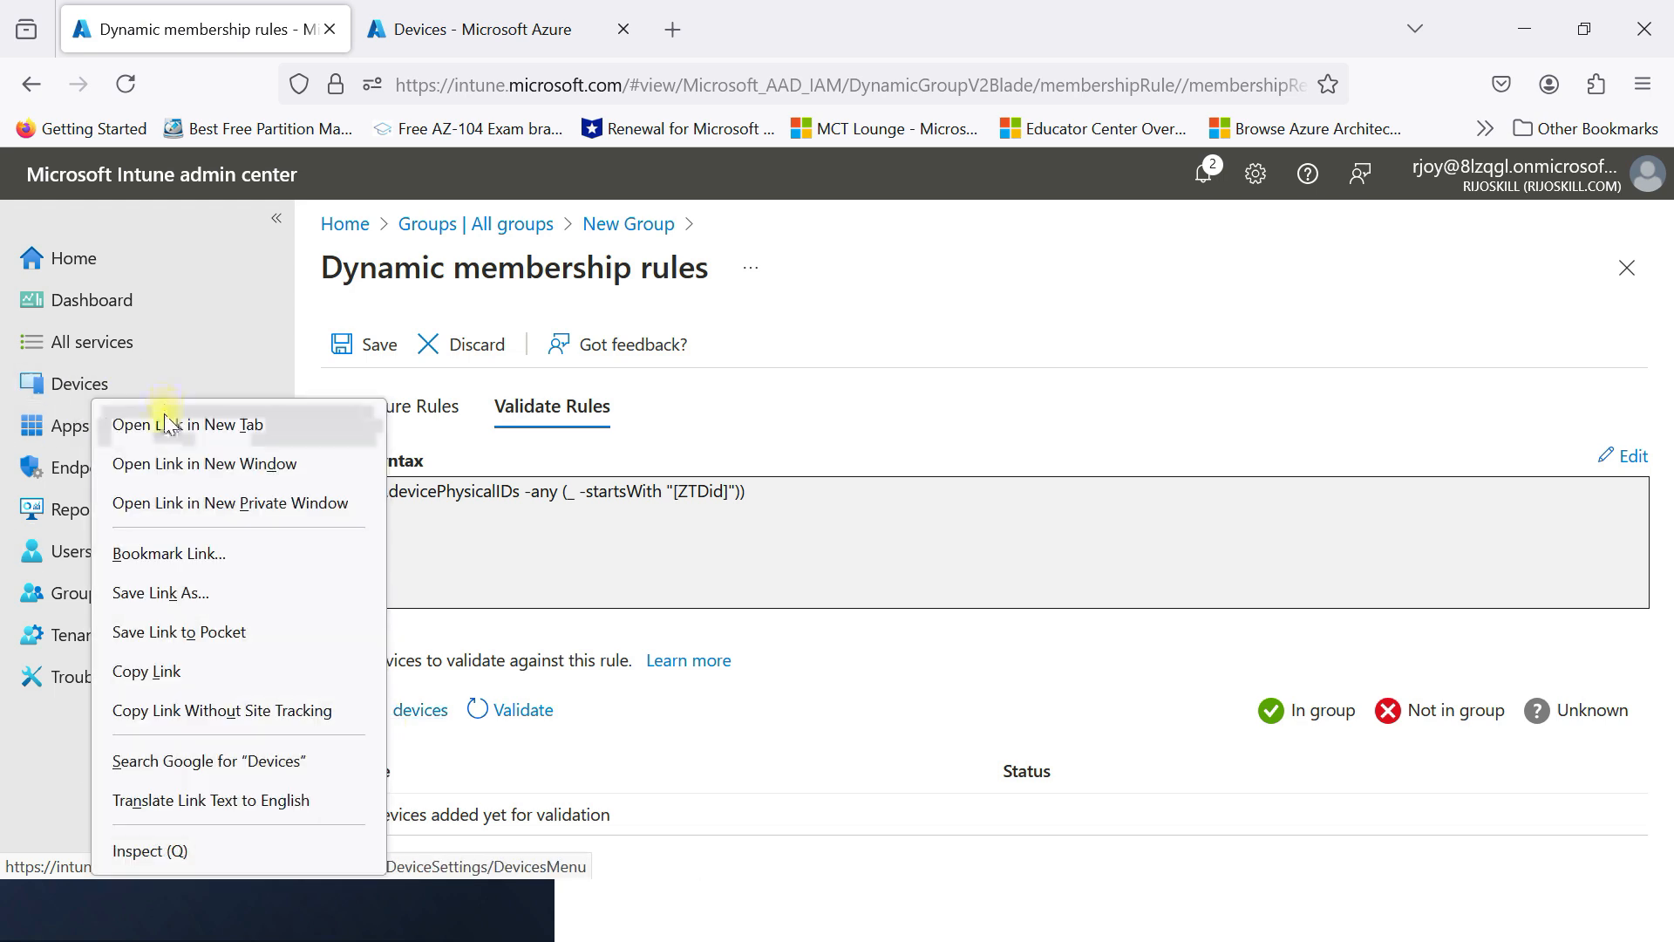
click(130, 422)
click(455, 31)
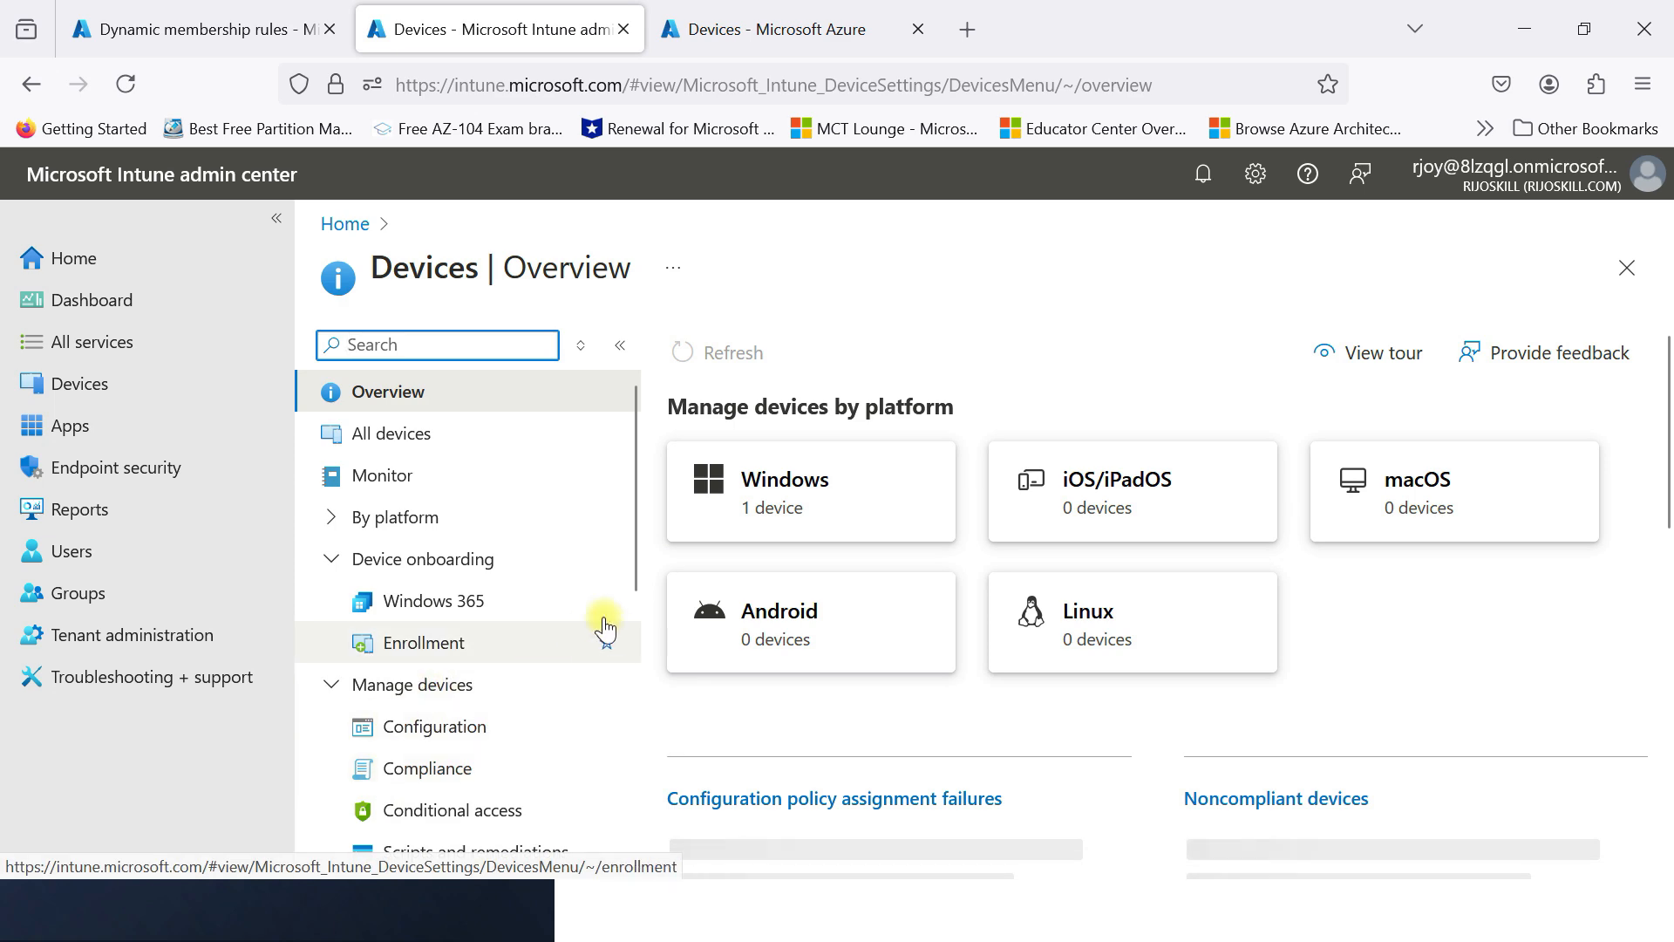
click(425, 643)
scroll(820, 649, down, 6)
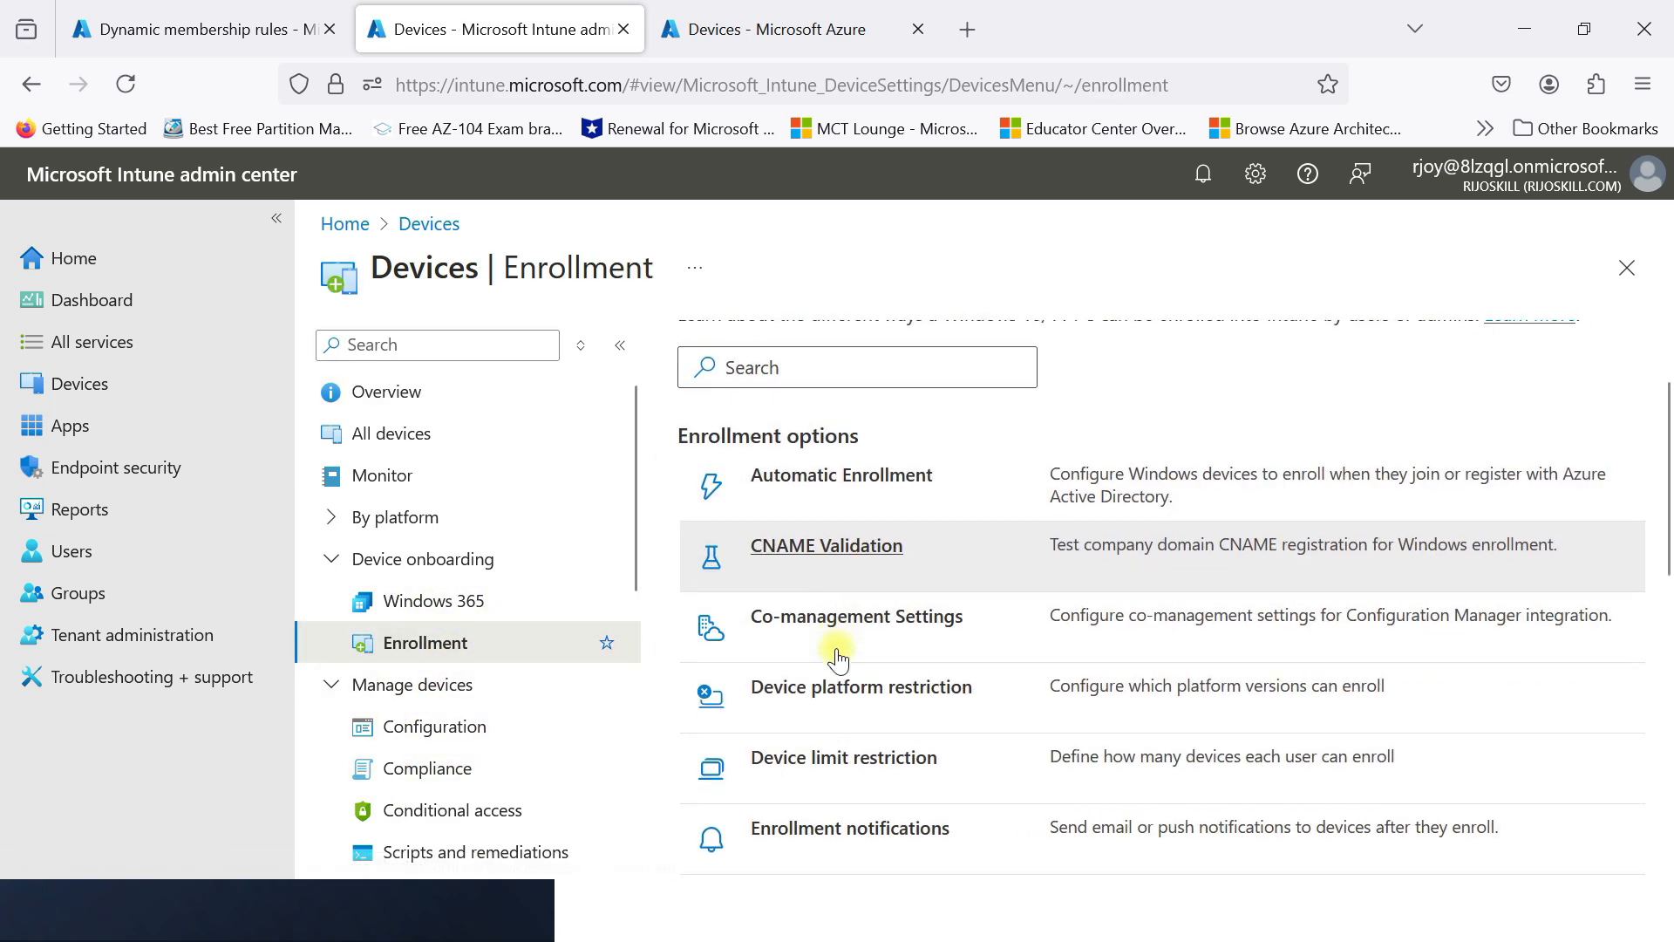
scroll(792, 697, down, 3)
click(792, 671)
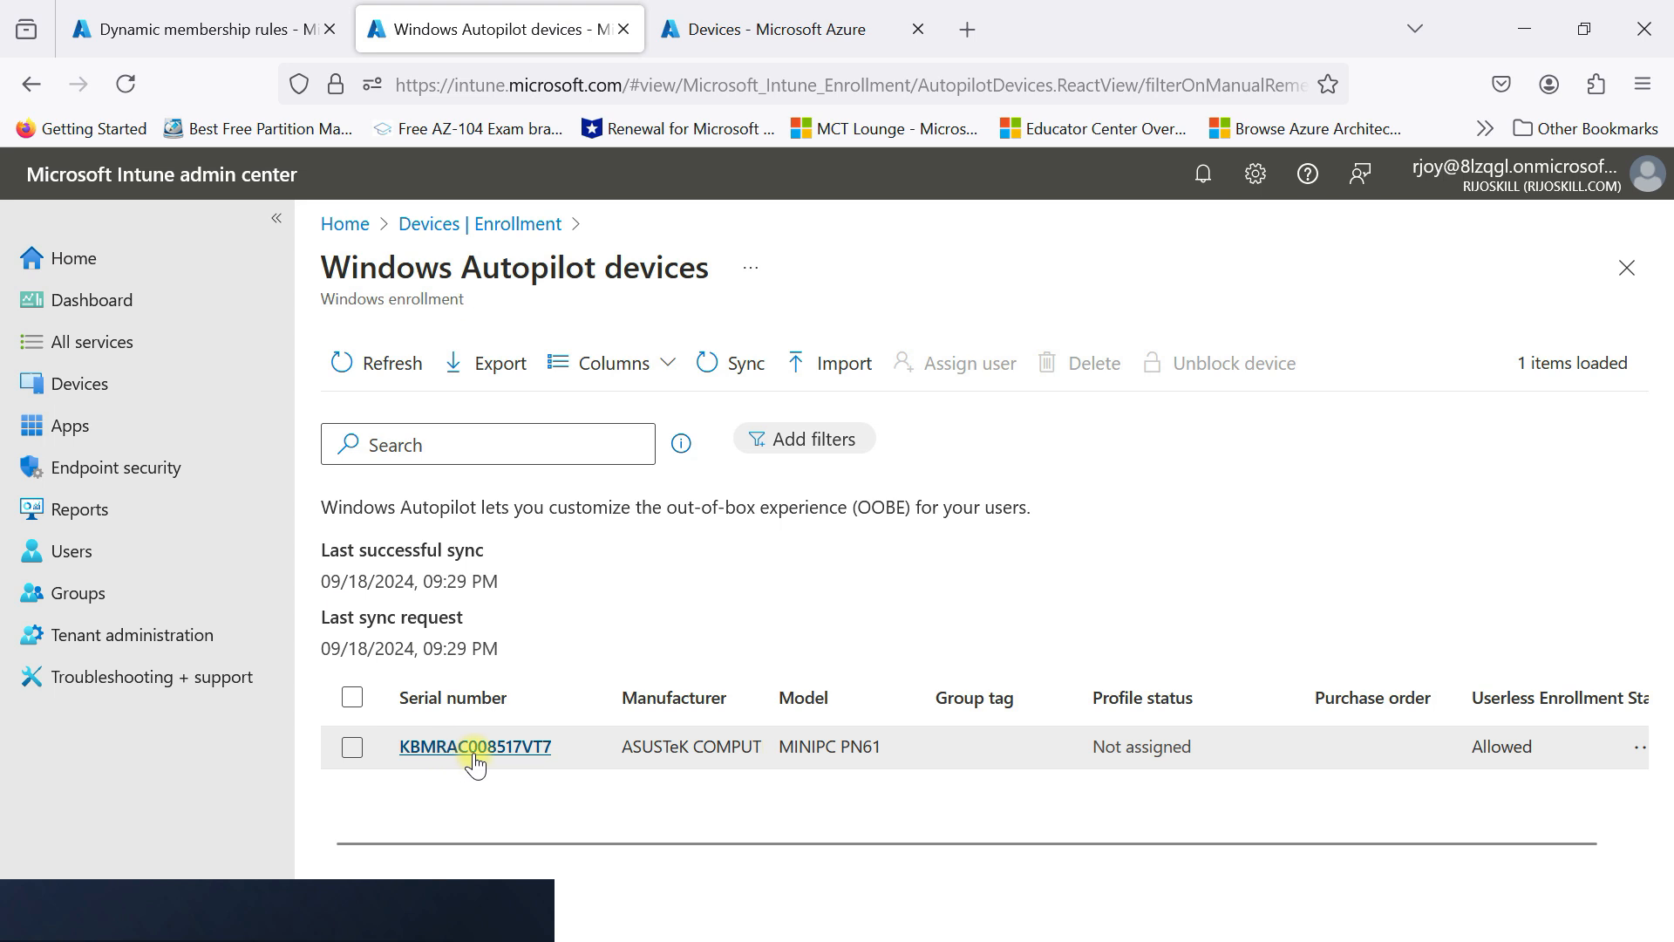
- Validate the dynamic membership rule against device KBMRAC008517VT7, comparing its name with the Autopilot serial number
click(170, 19)
click(403, 710)
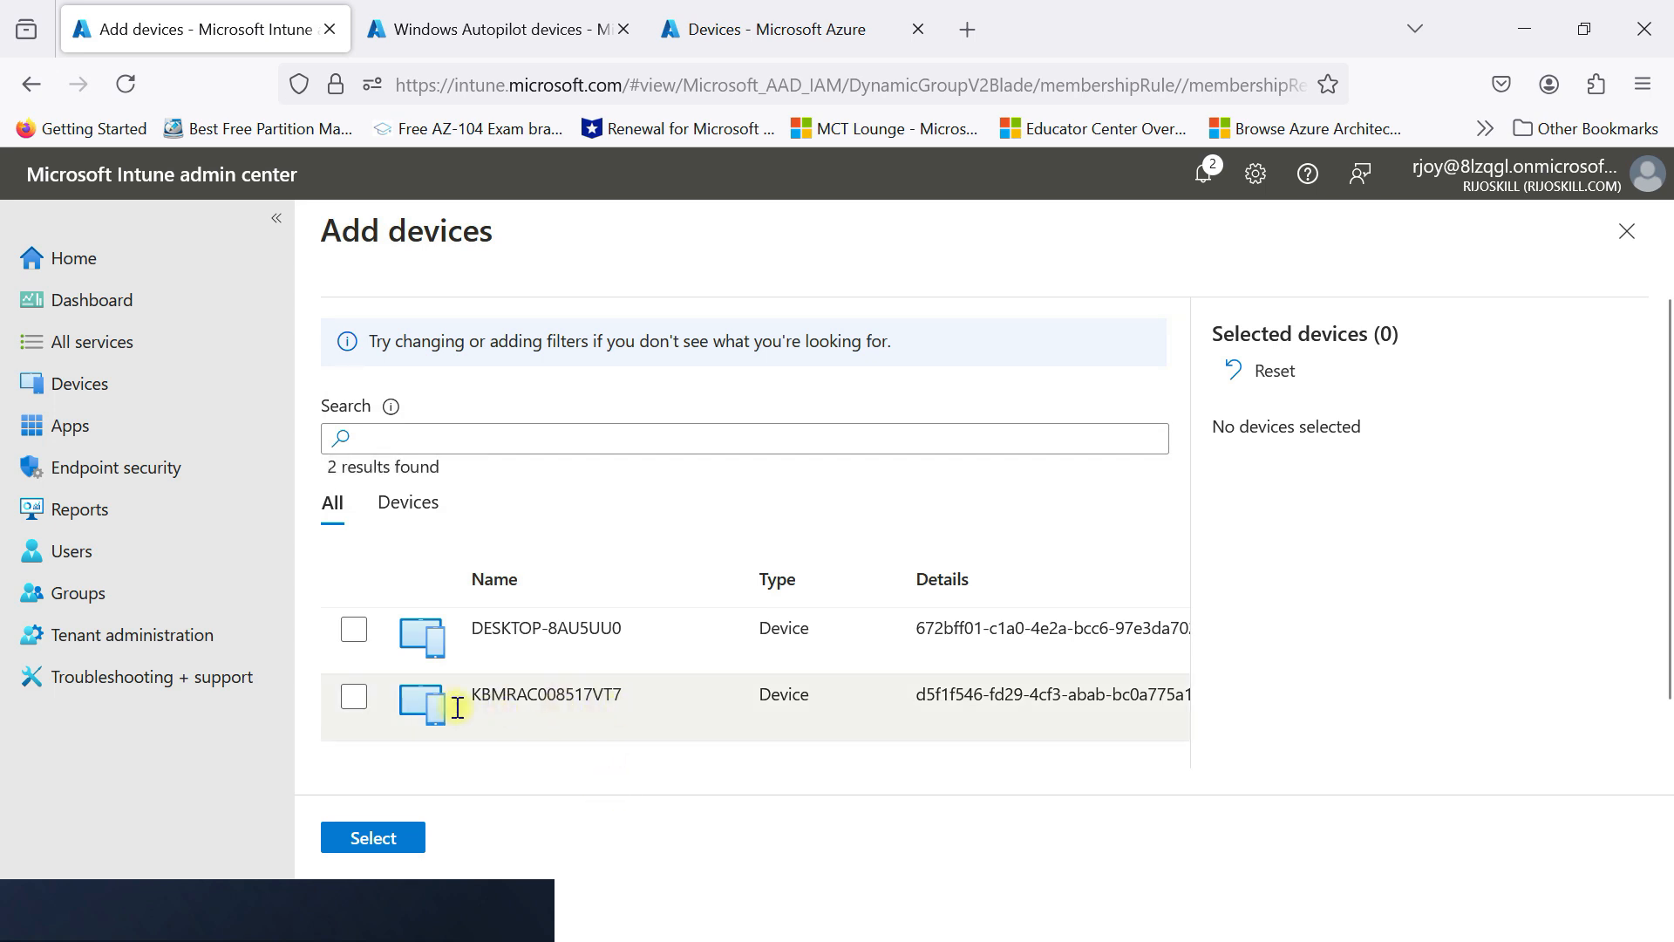
click(353, 700)
click(442, 29)
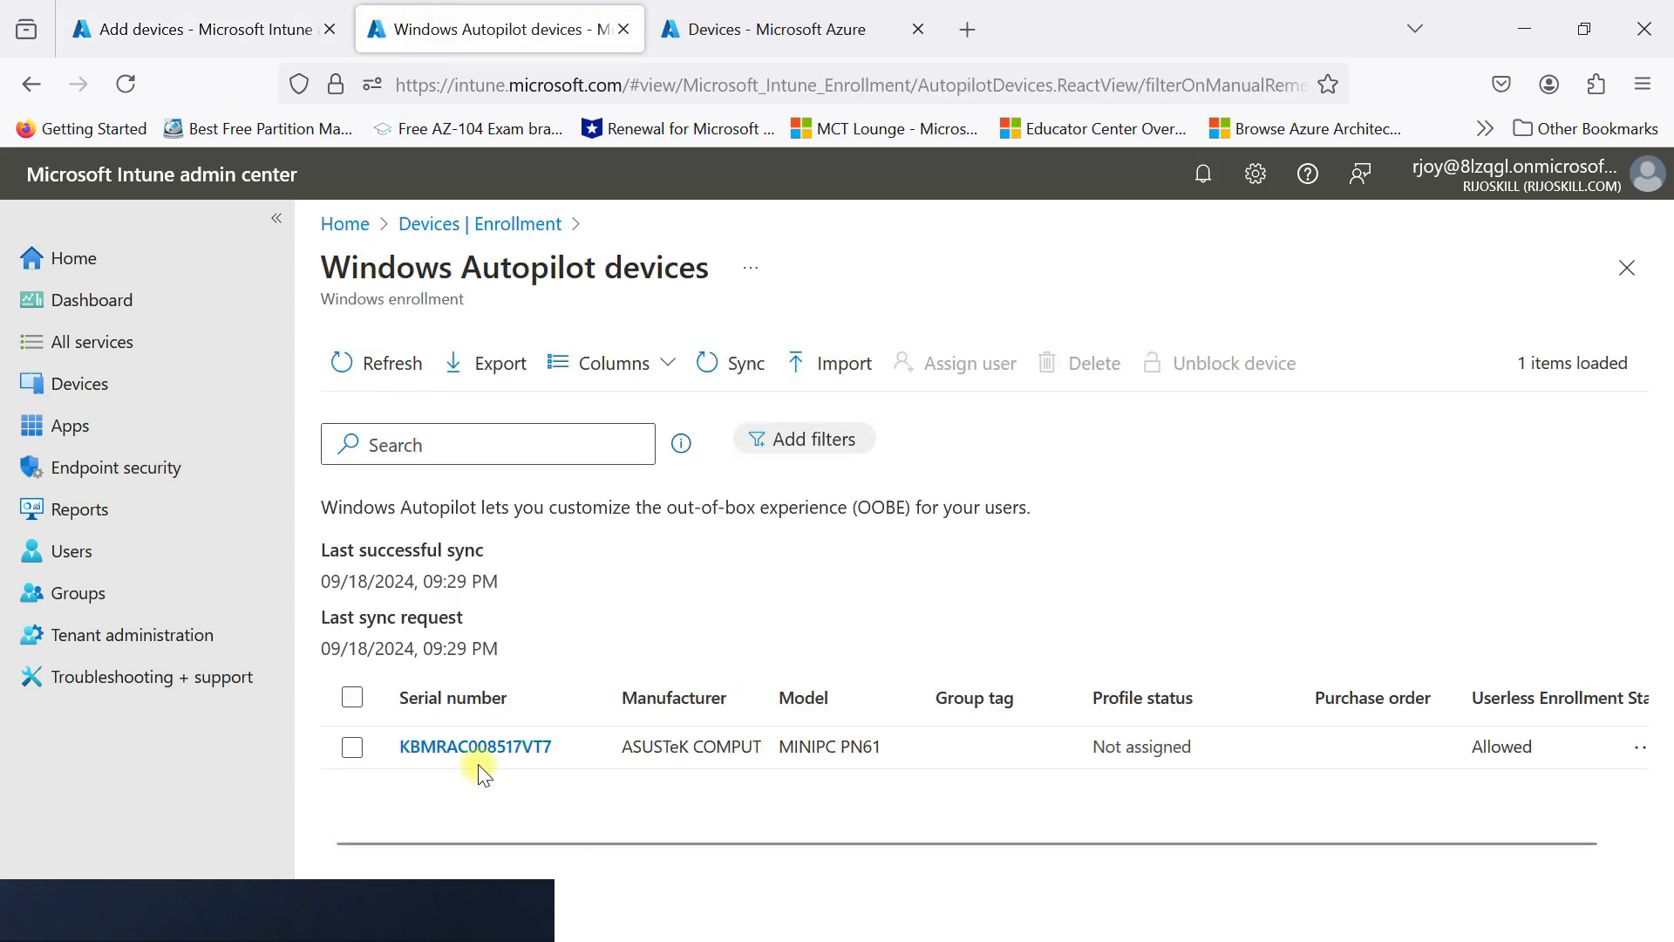
click(142, 29)
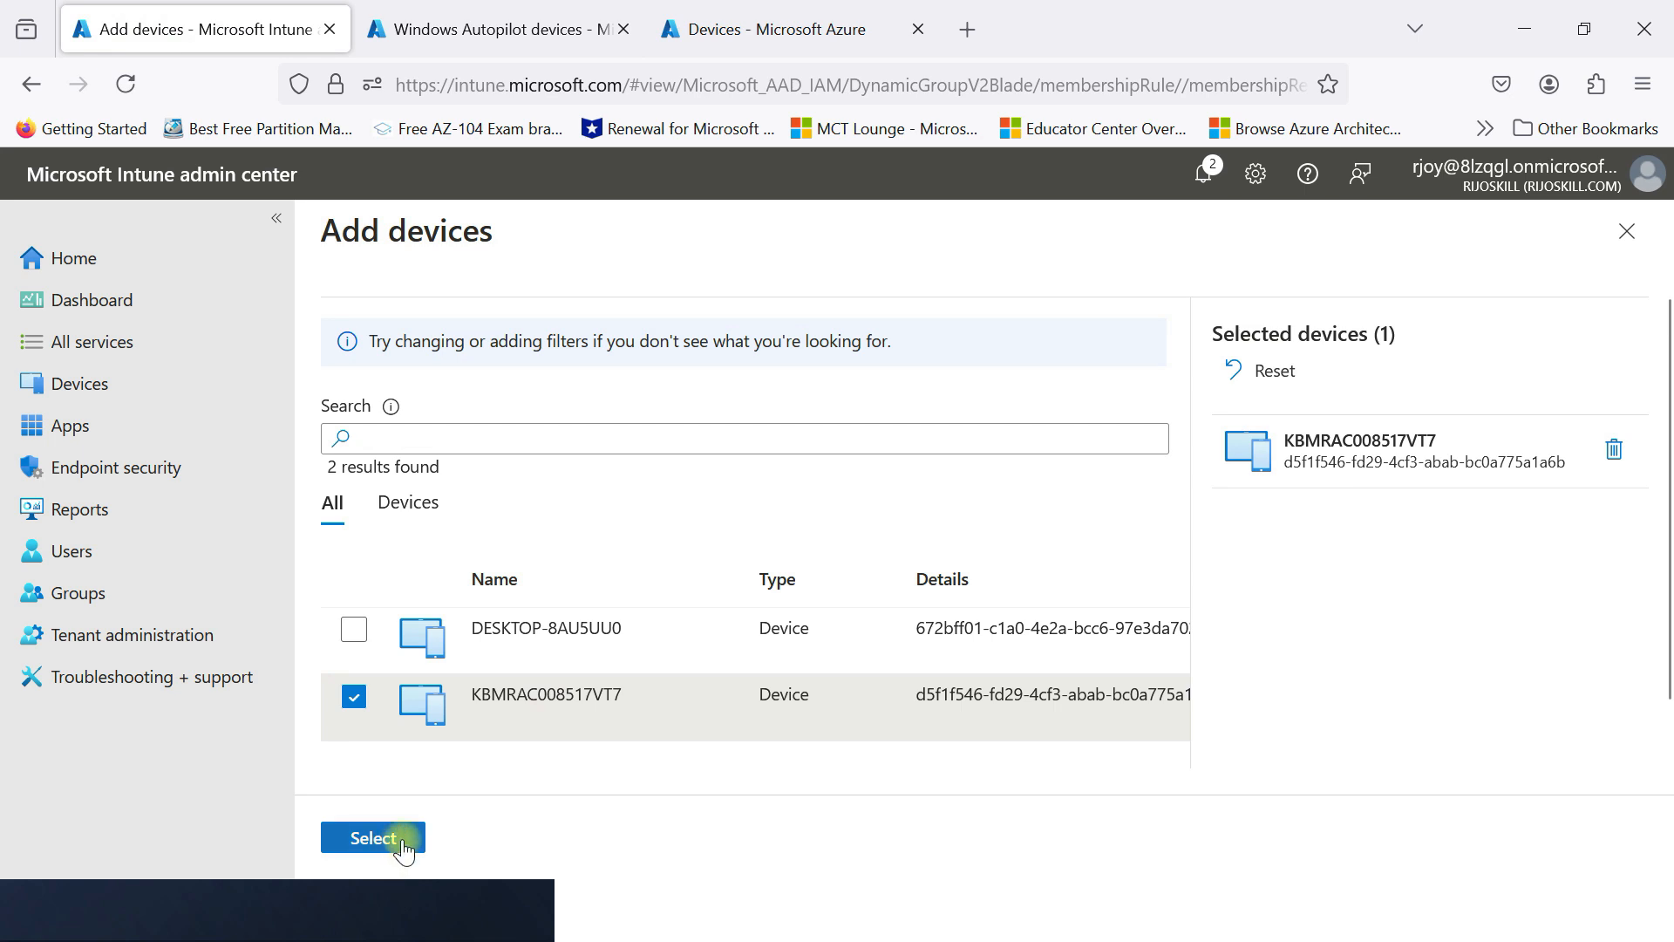
click(373, 838)
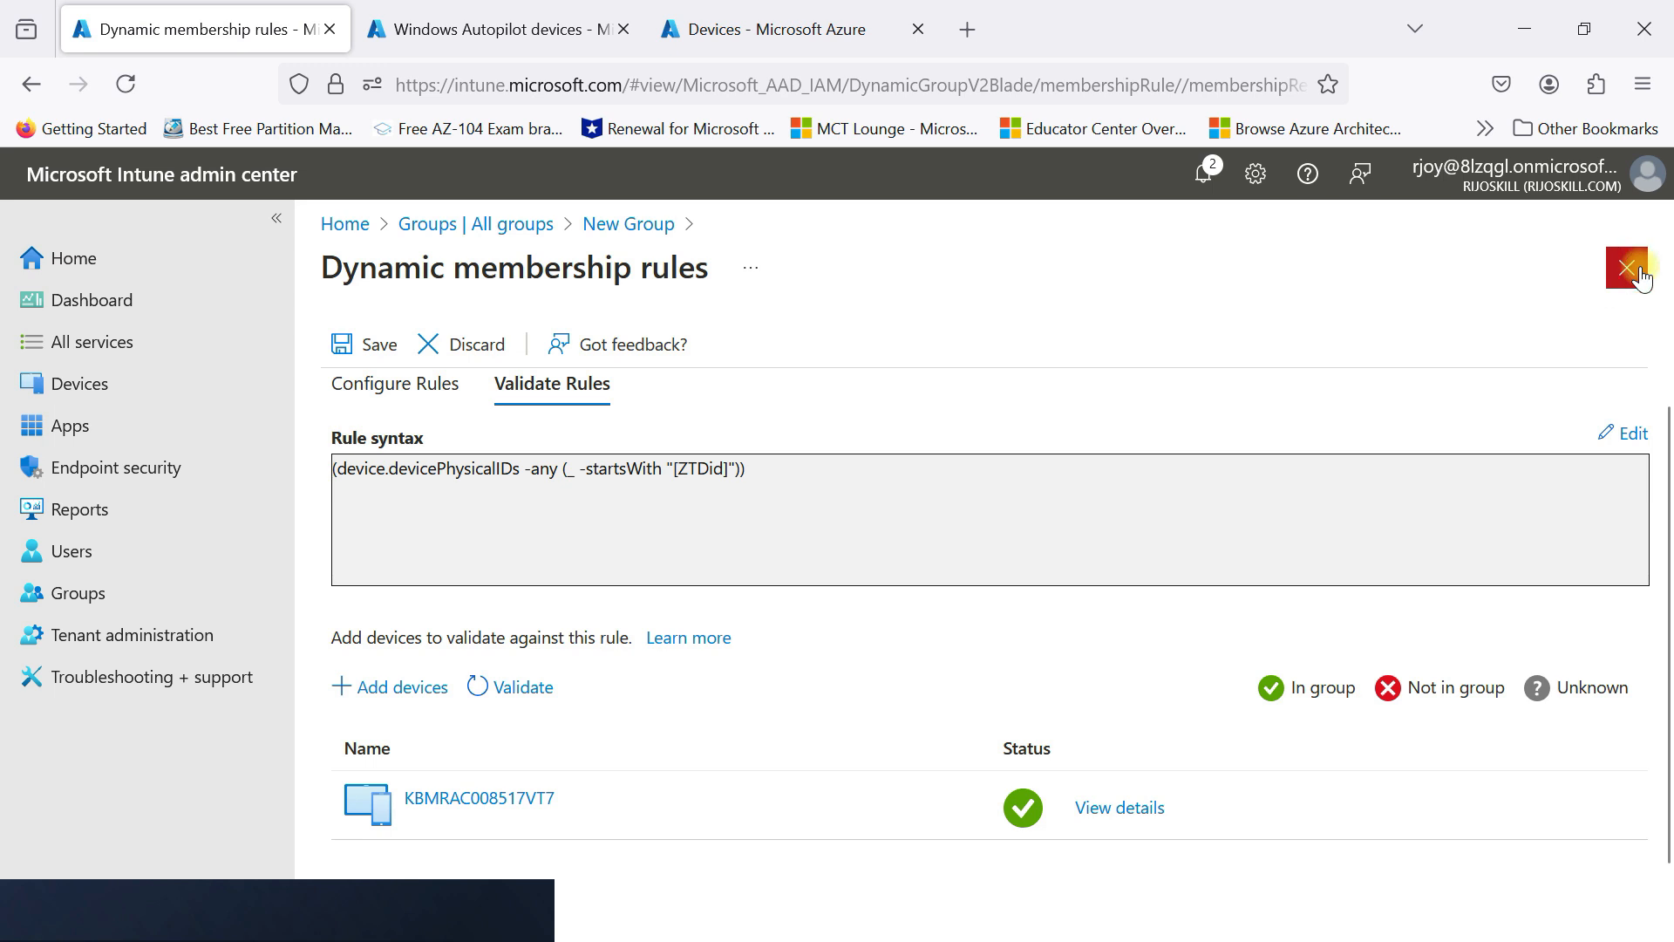
- Save the dynamic membership rule and create the intune devices groups group
click(346, 340)
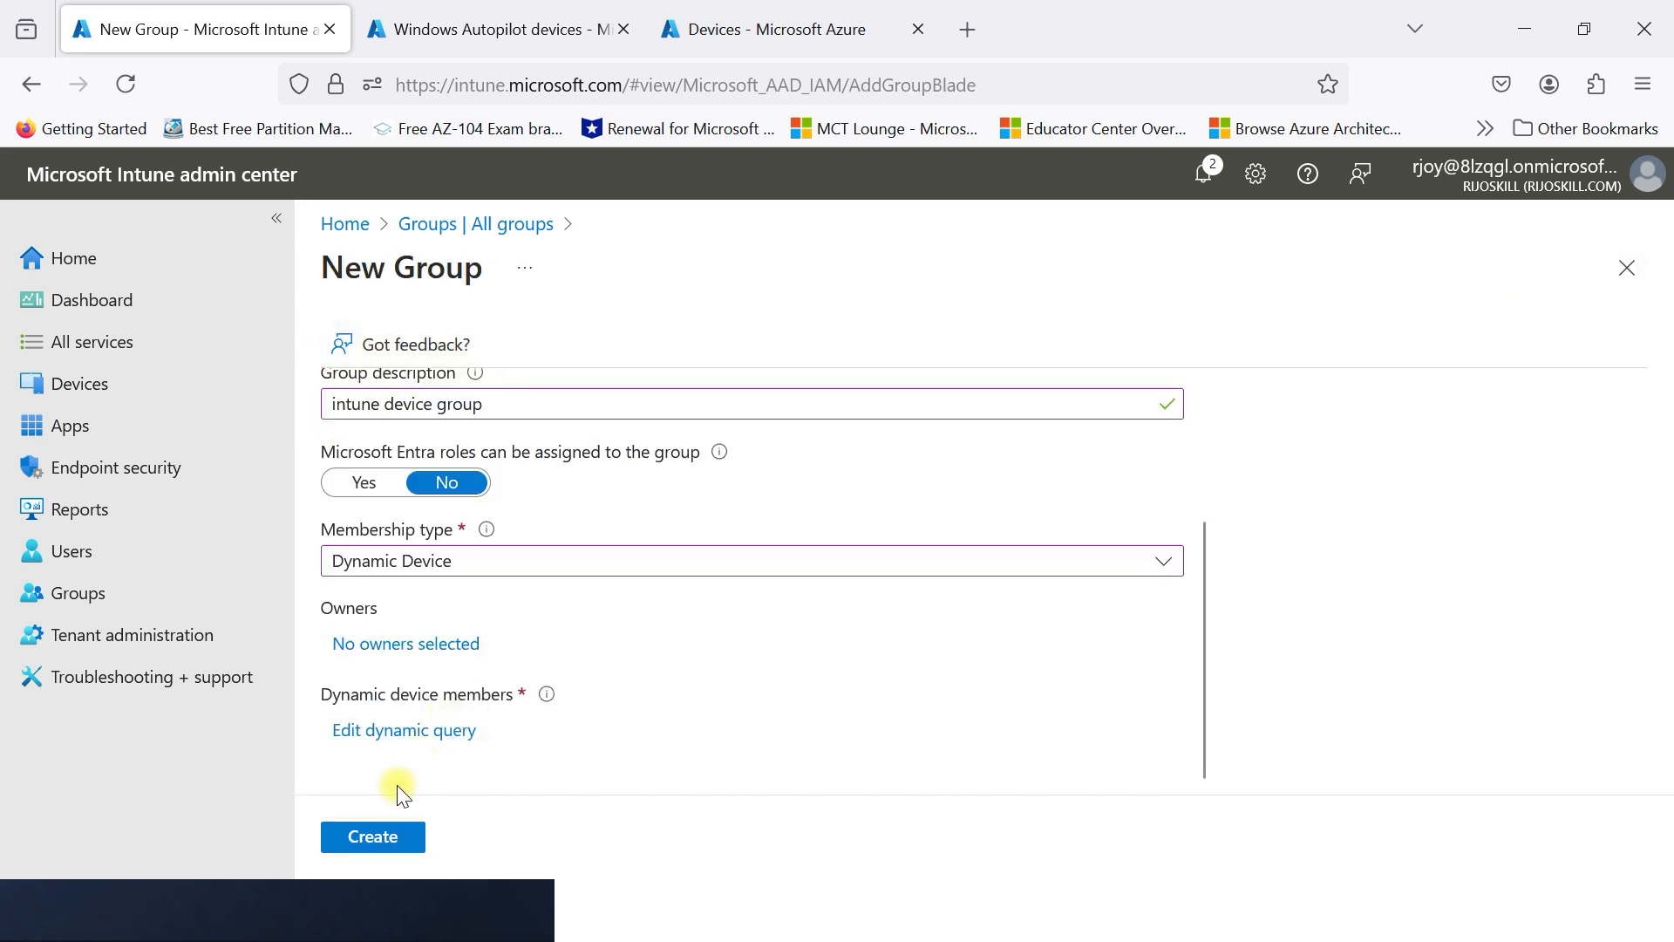
scroll(366, 765, up, 2)
click(373, 836)
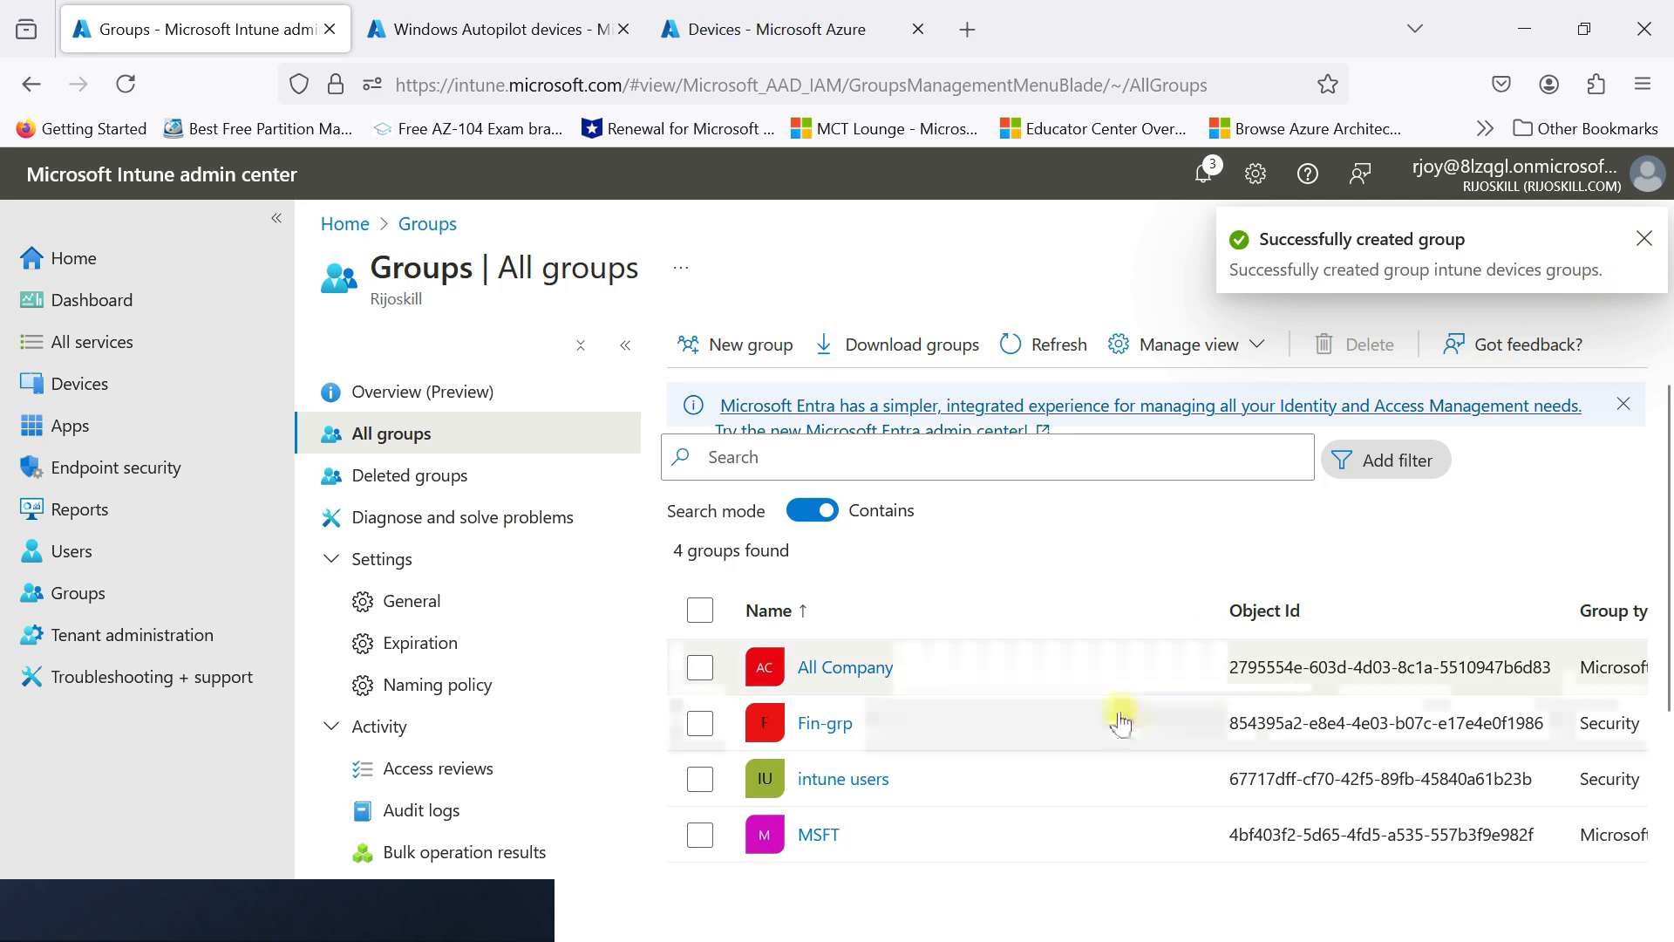
click(1644, 248)
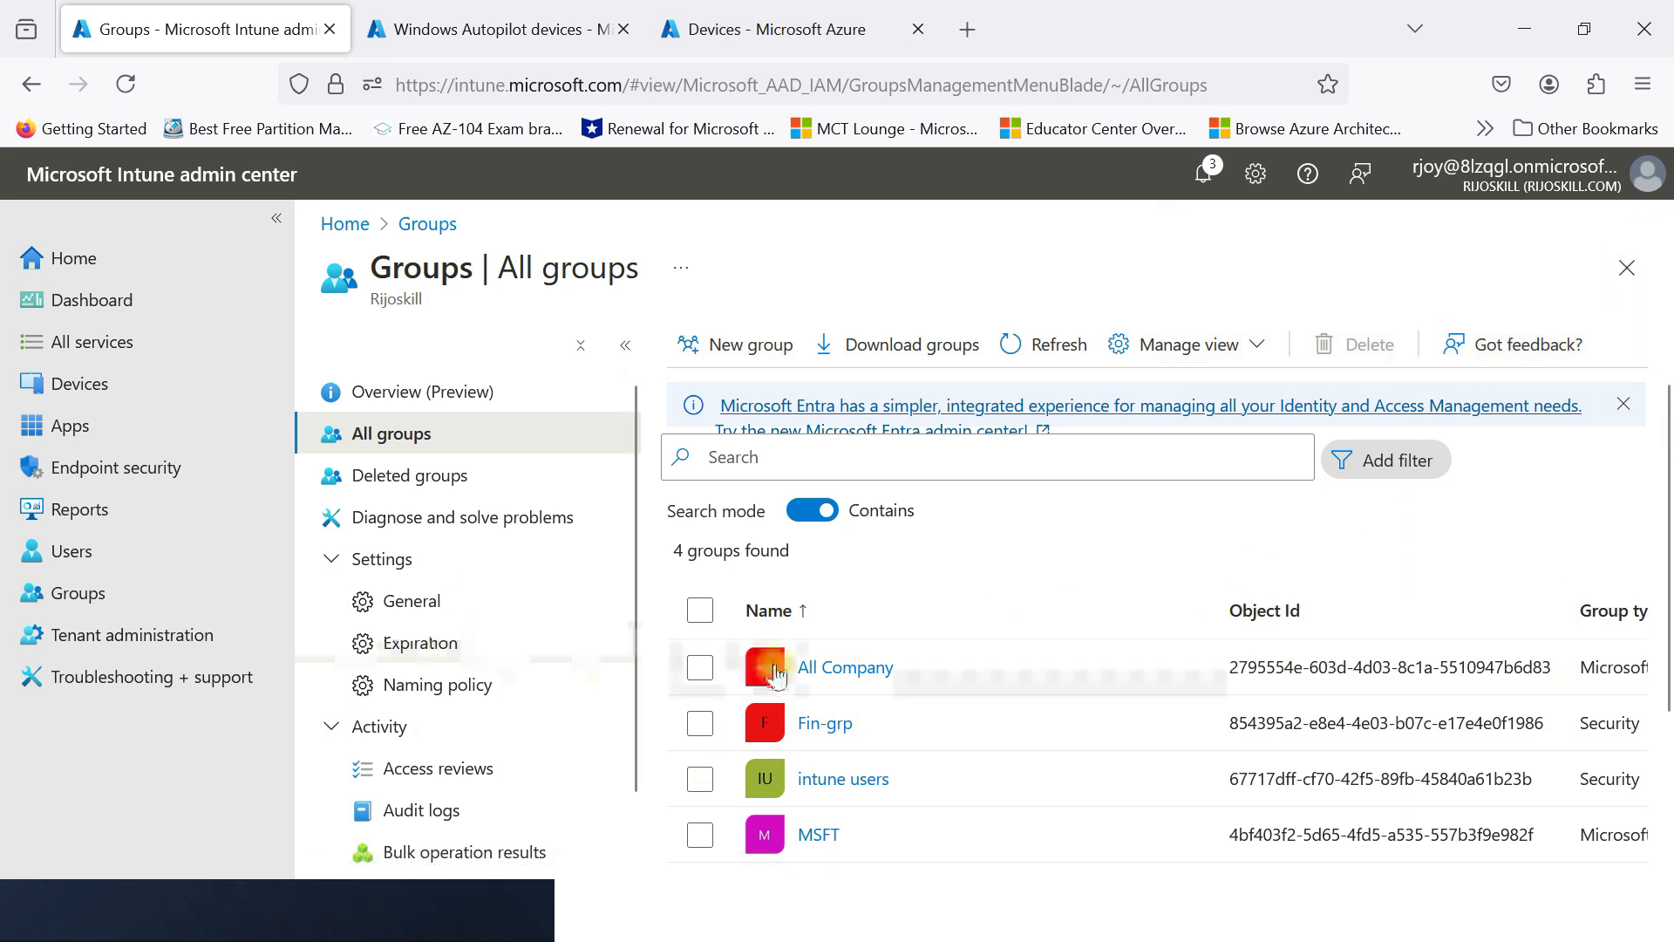
- Refresh the list of all groups and look for the new device group
scroll(802, 735, down, 2)
scroll(802, 735, down, 1)
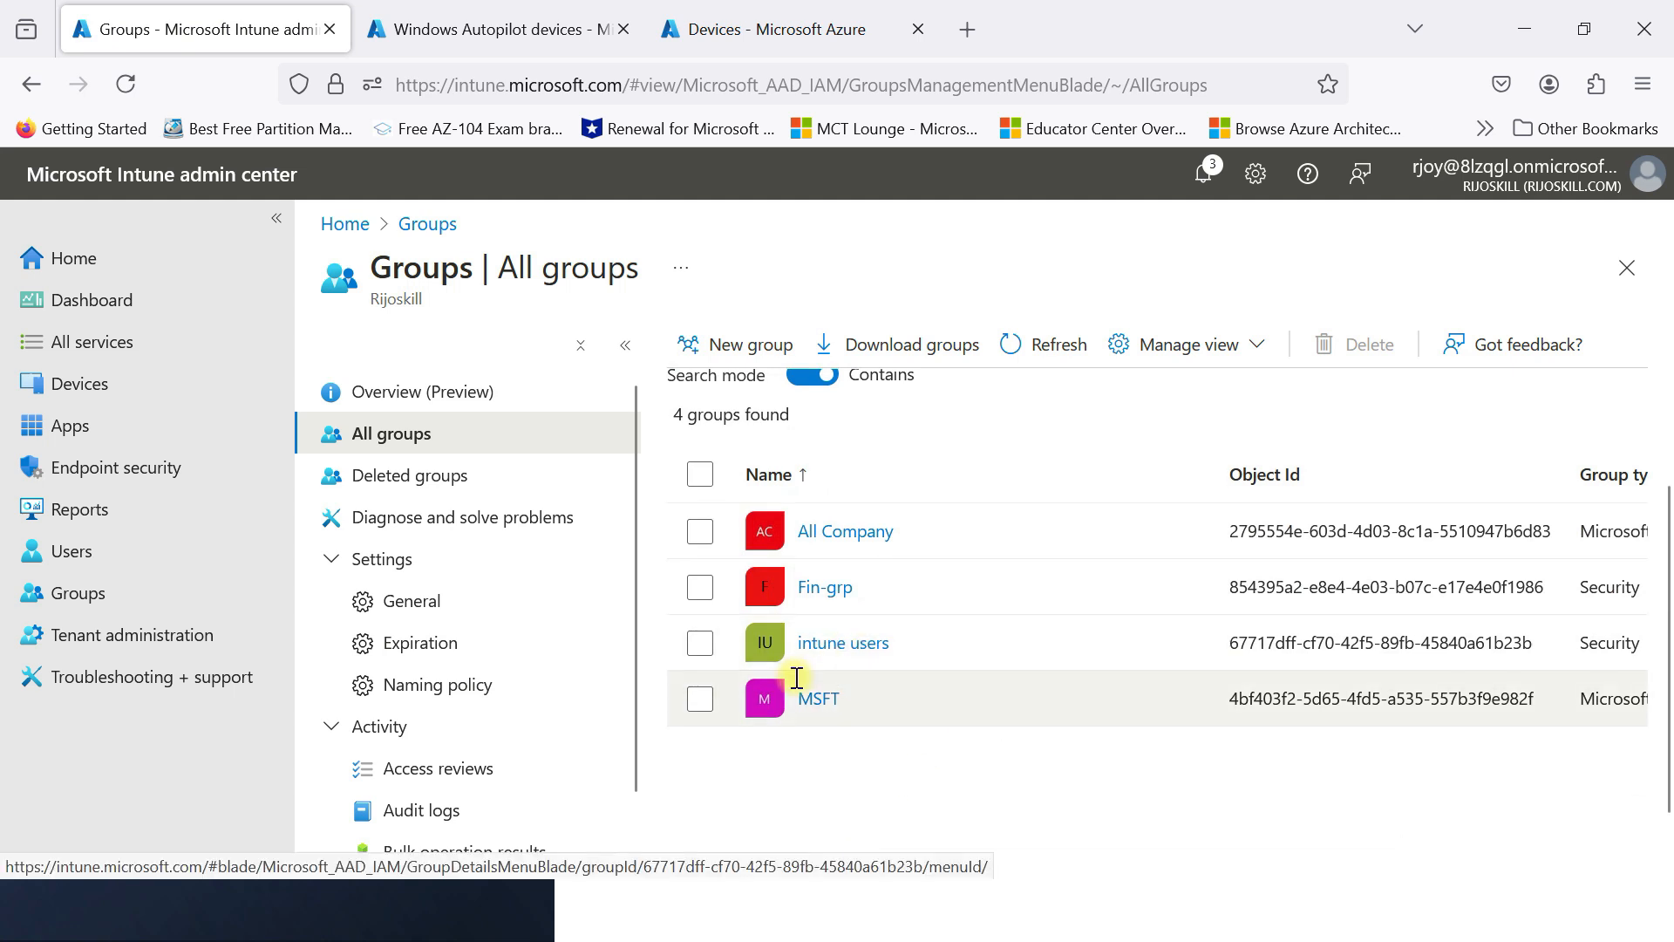
scroll(997, 523, up, 2)
click(1046, 343)
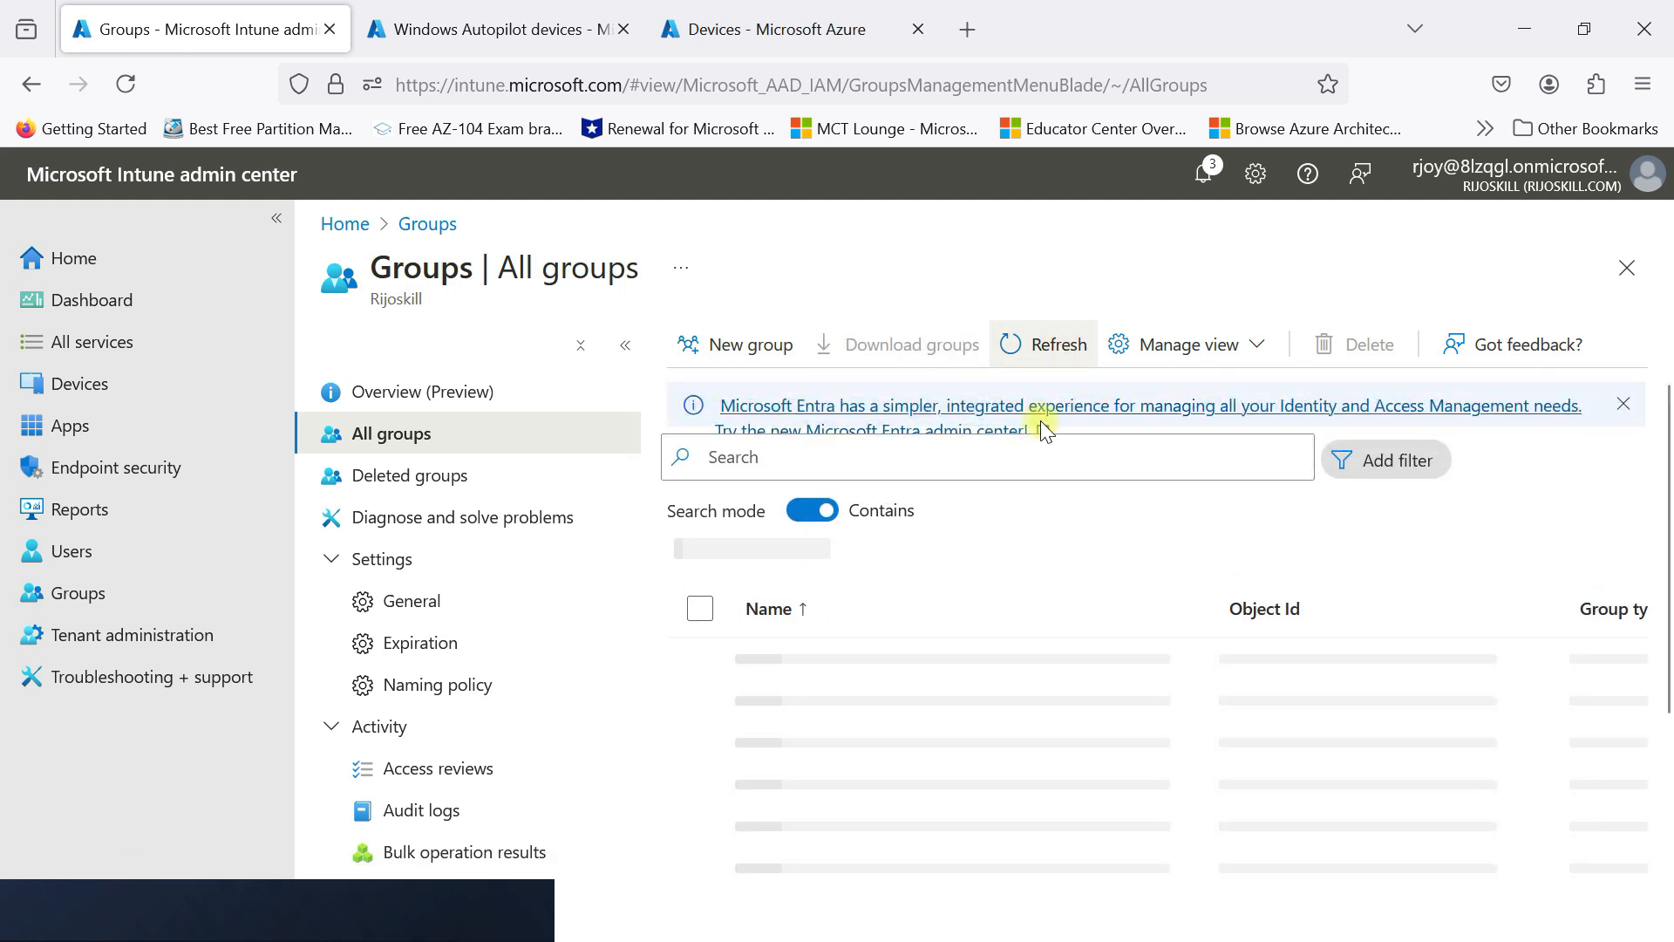
scroll(881, 724, down, 2)
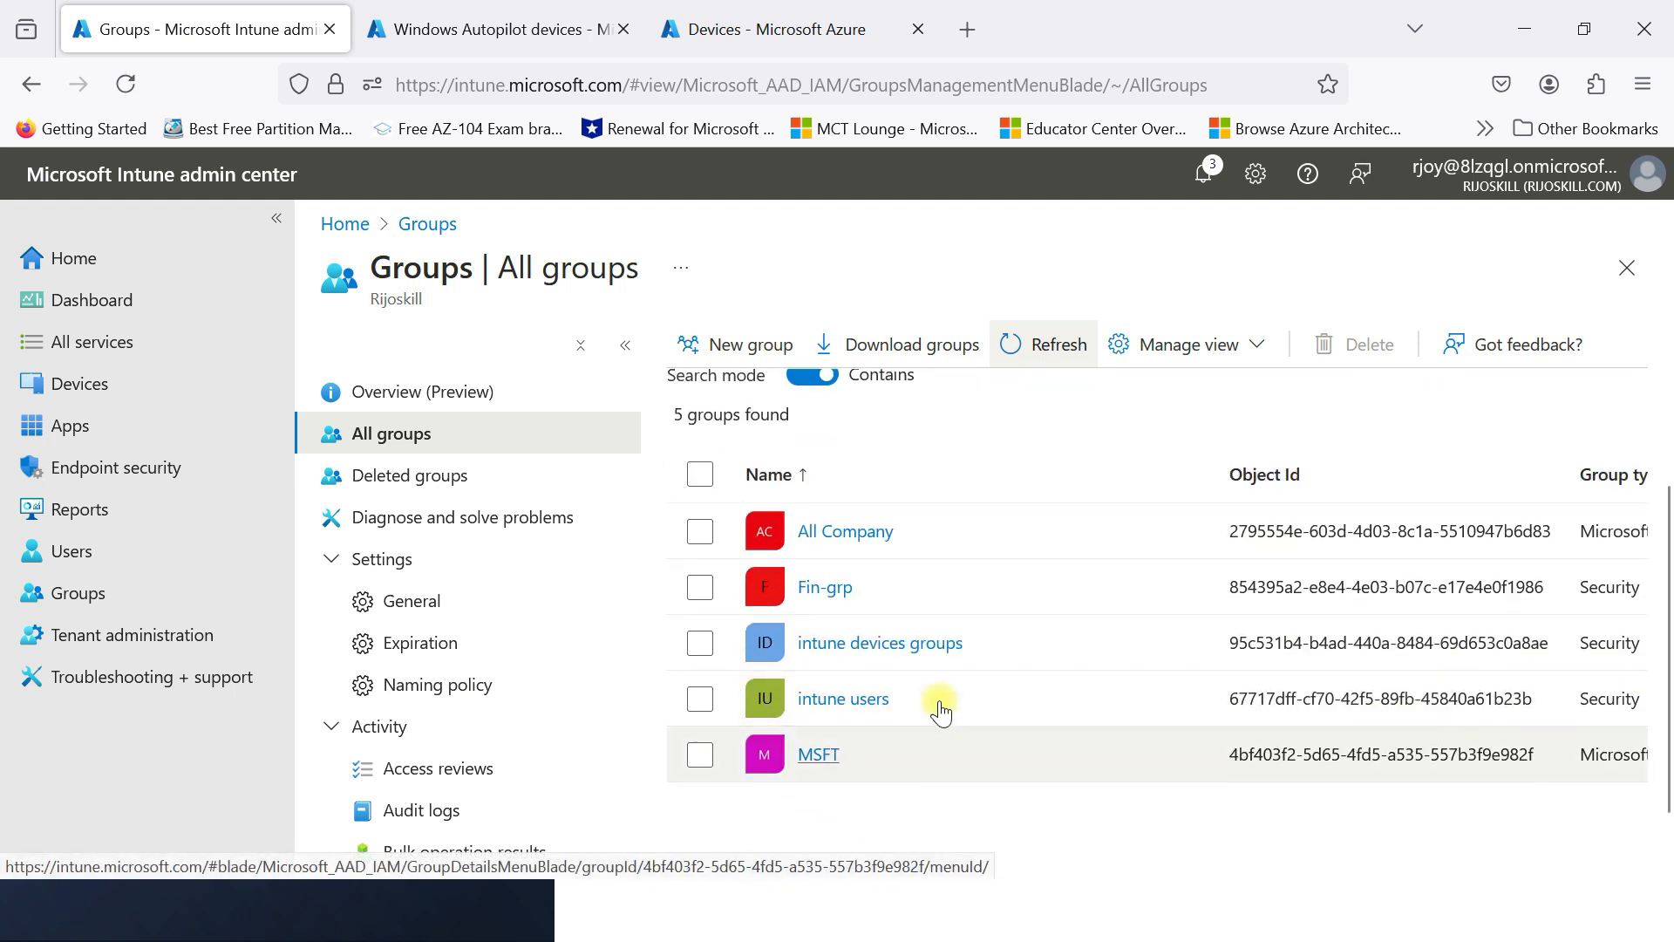
- Examine the members of intune devices groups and select that group in the list of all groups
click(874, 642)
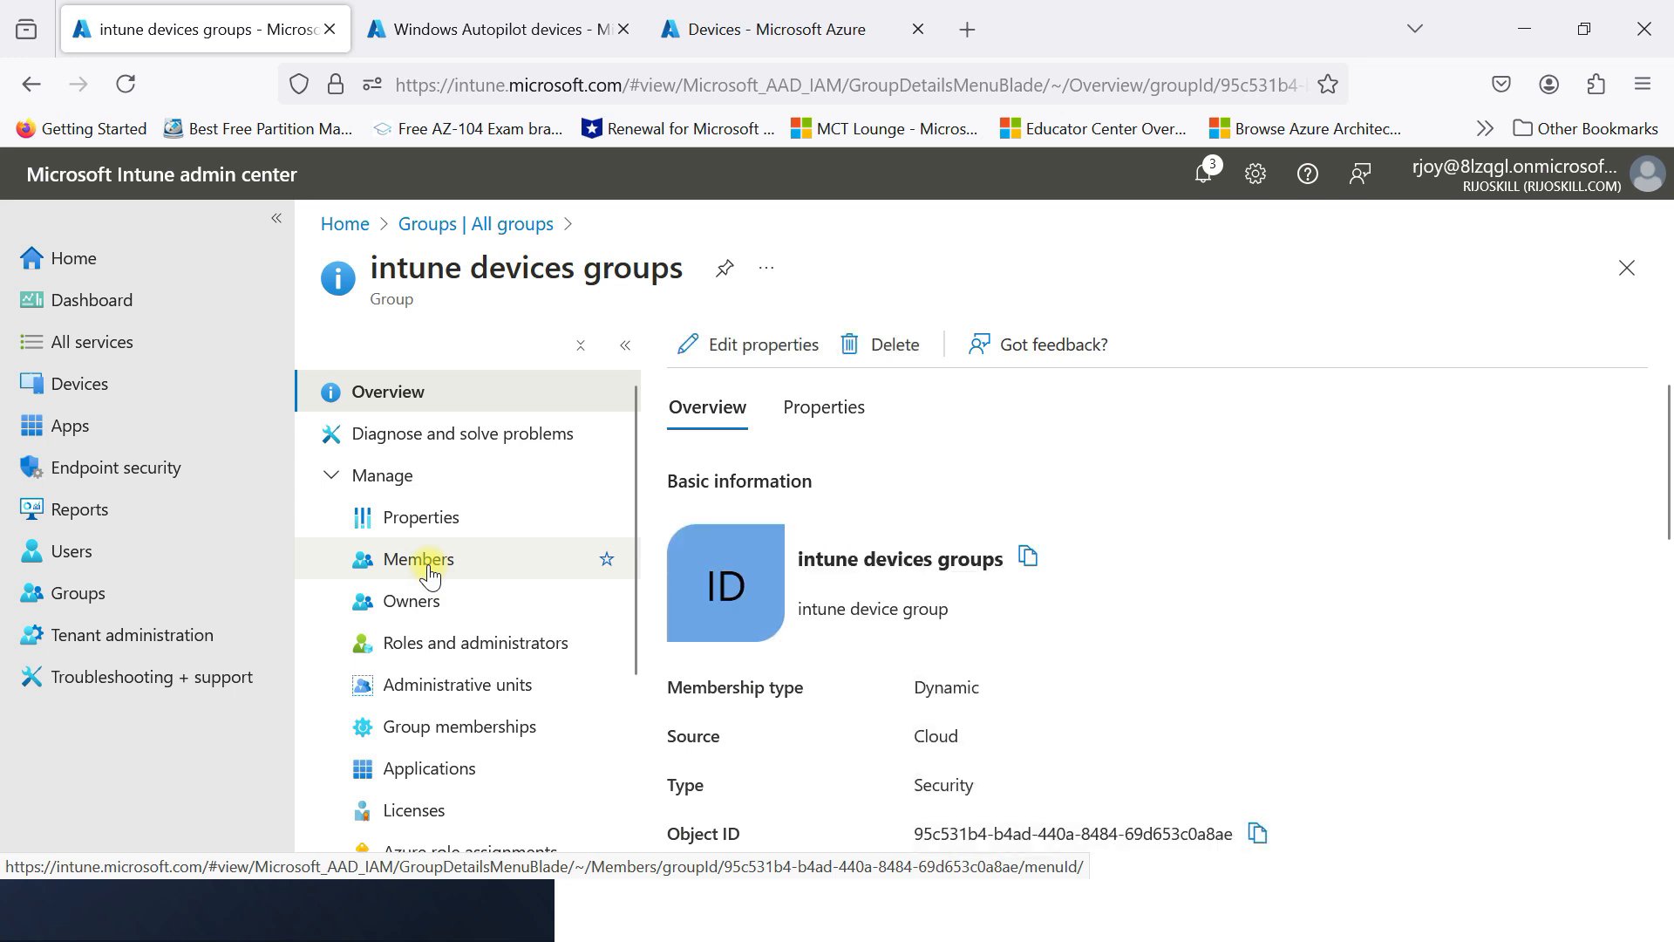
click(429, 575)
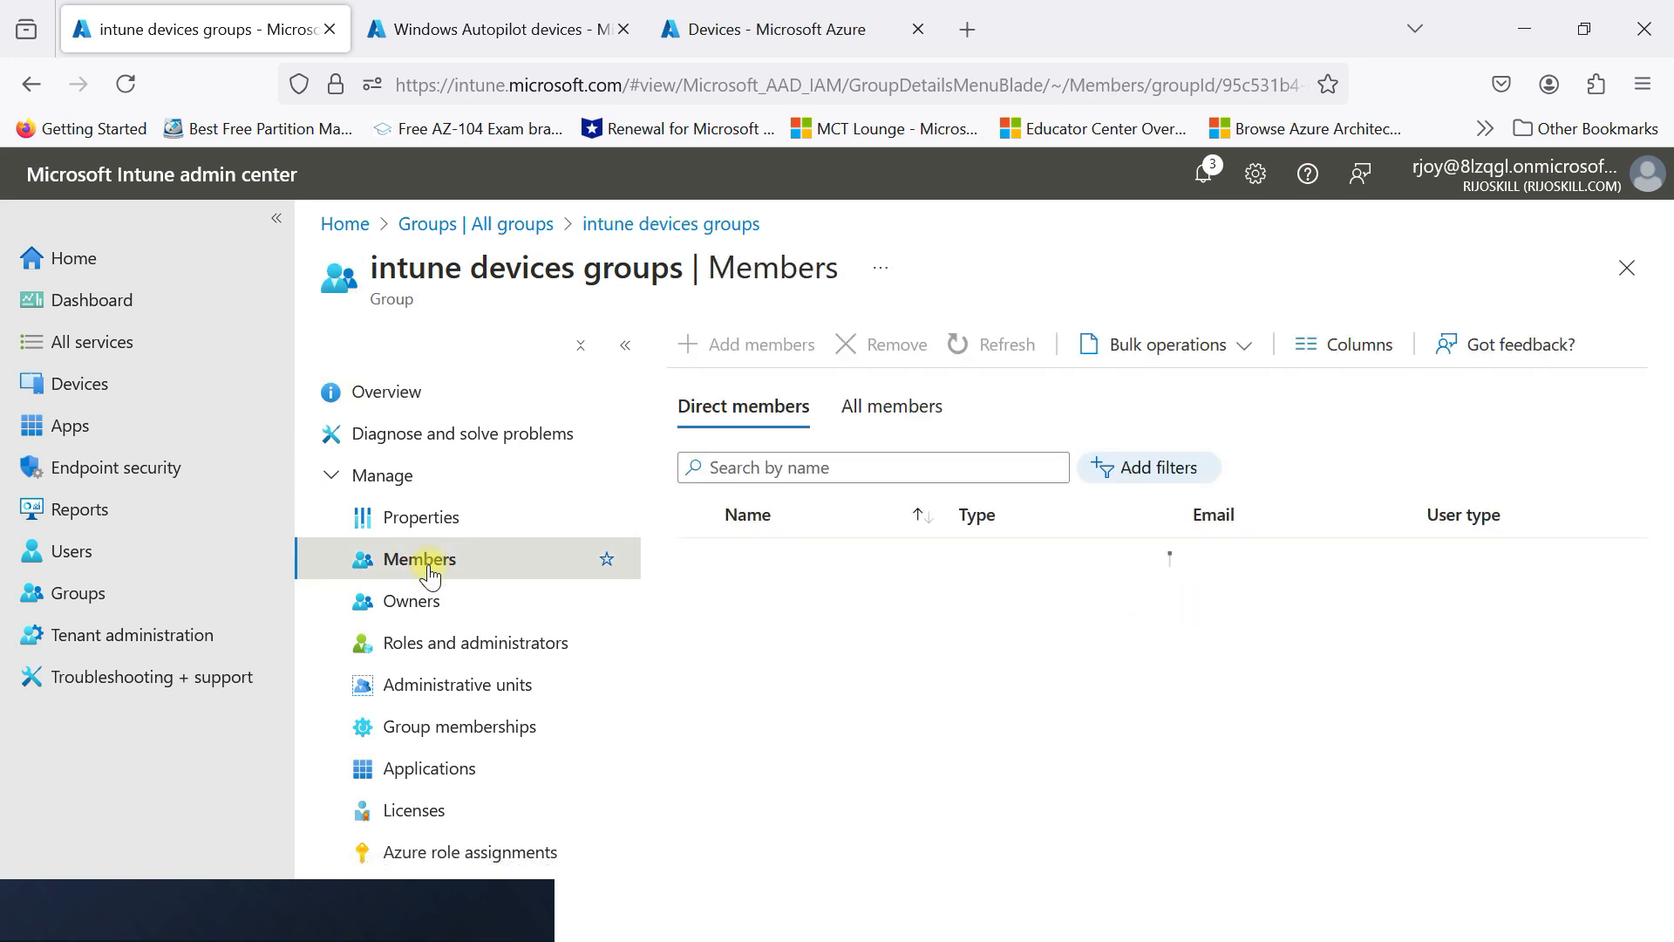
click(1031, 343)
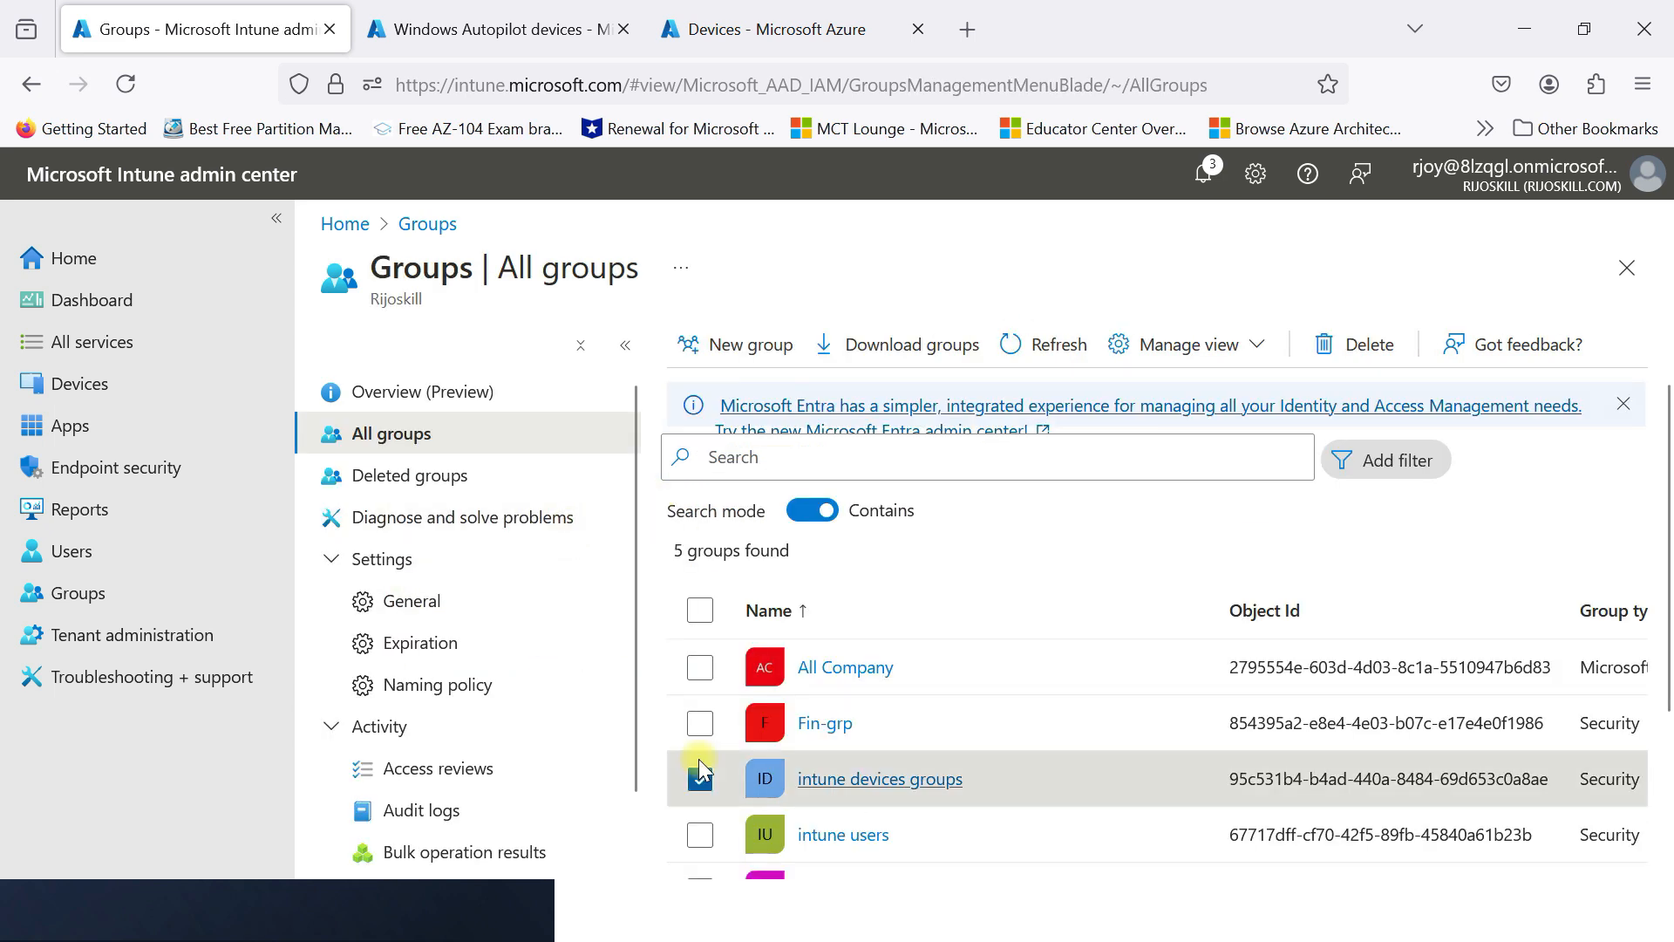
click(700, 779)
scroll(568, 614, down, 2)
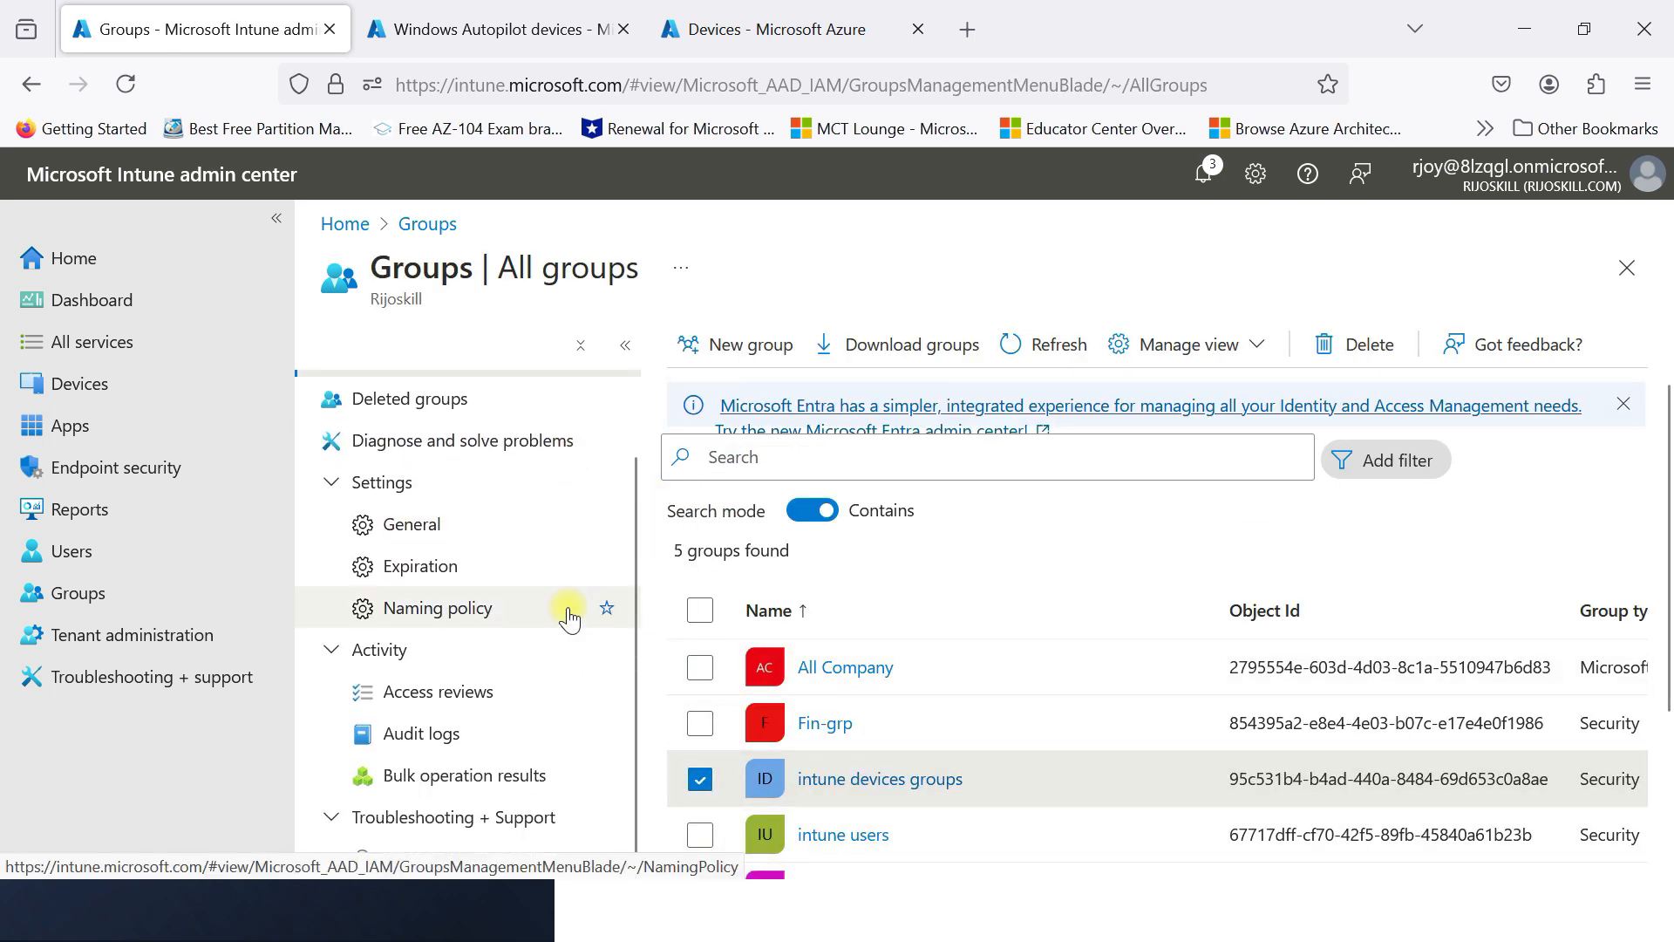
scroll(568, 615, up, 2)
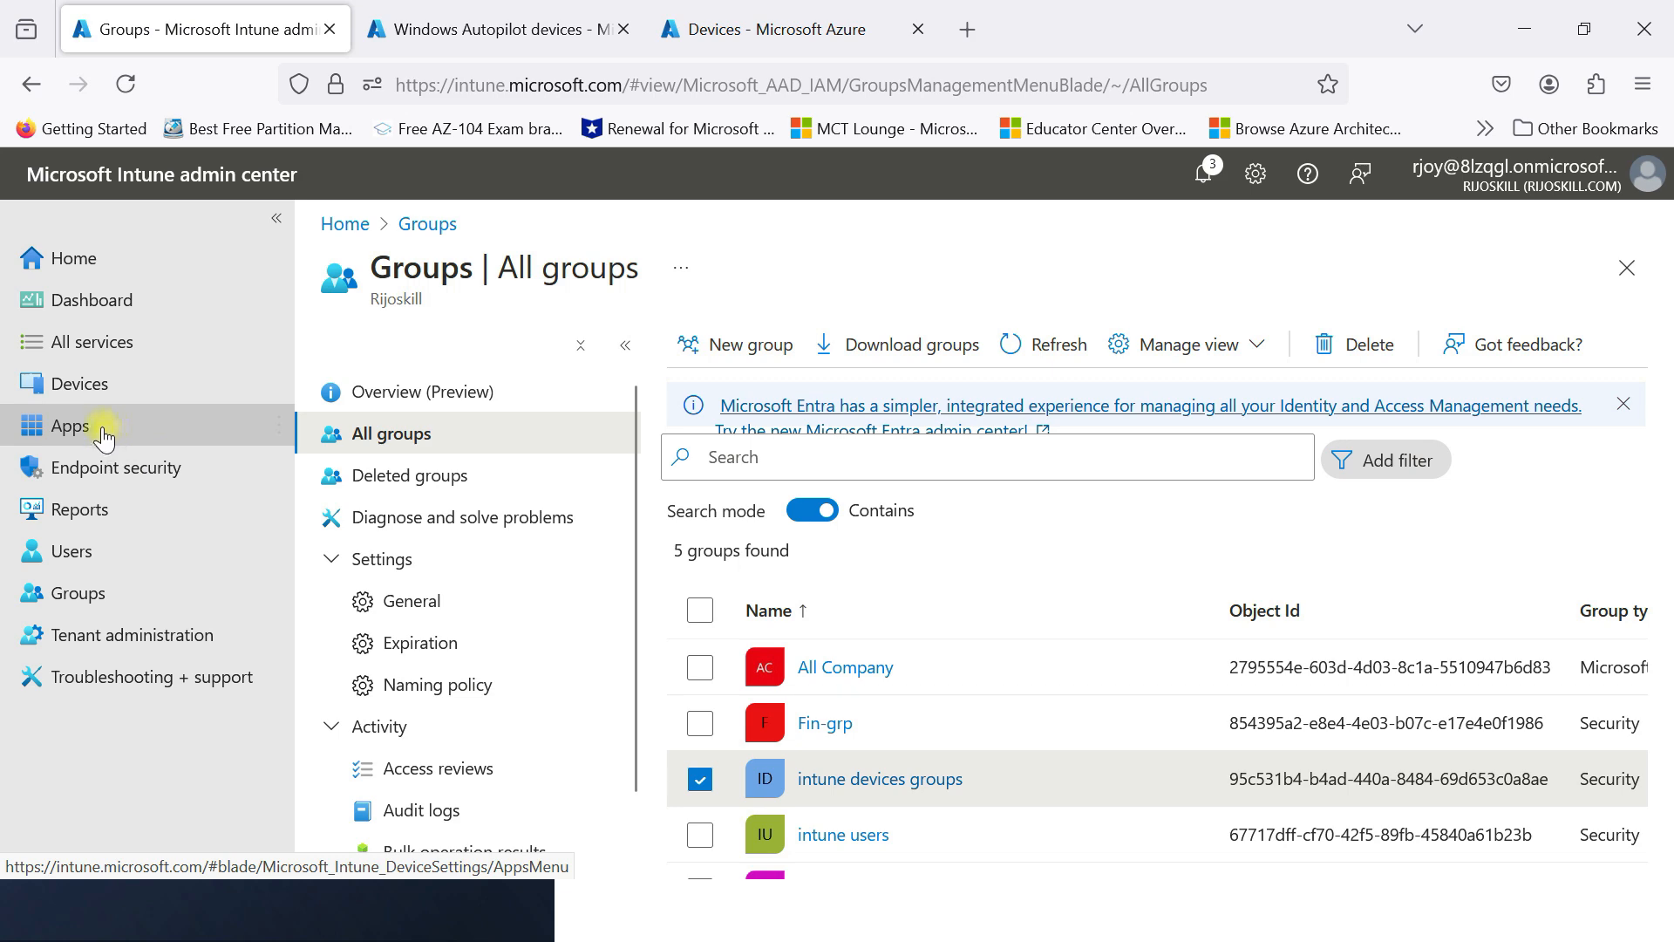
- Open the Windows Autopilot devices list from device enrollment and check the registered PC's entry and sync status
click(91, 383)
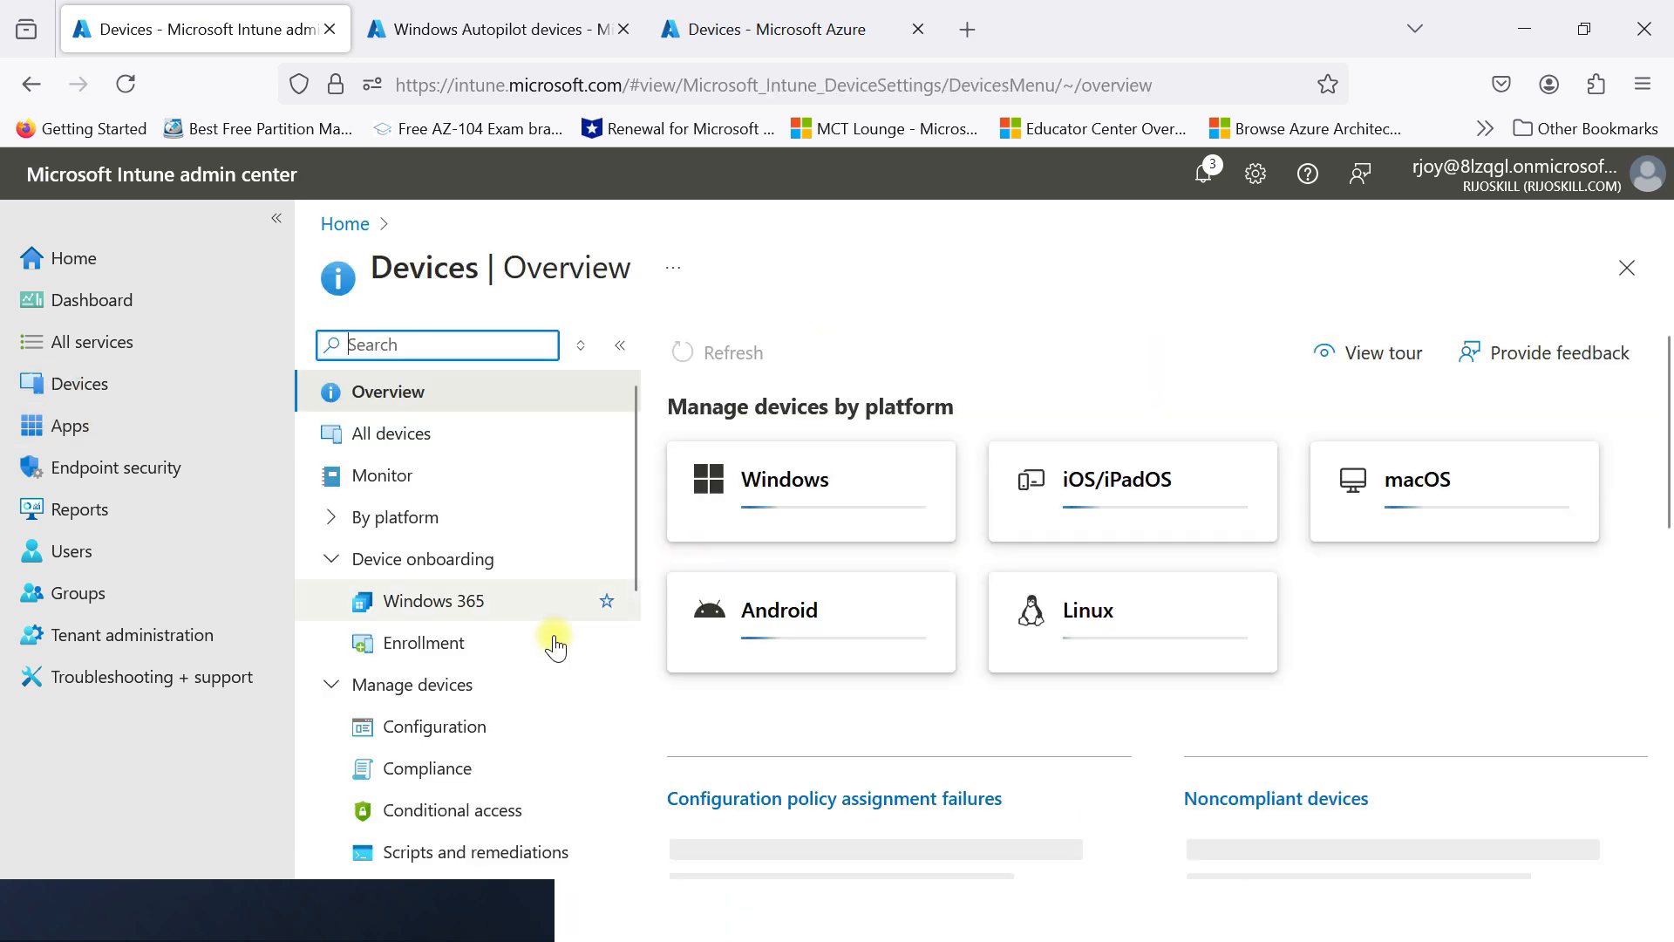
click(510, 644)
scroll(872, 698, down, 5)
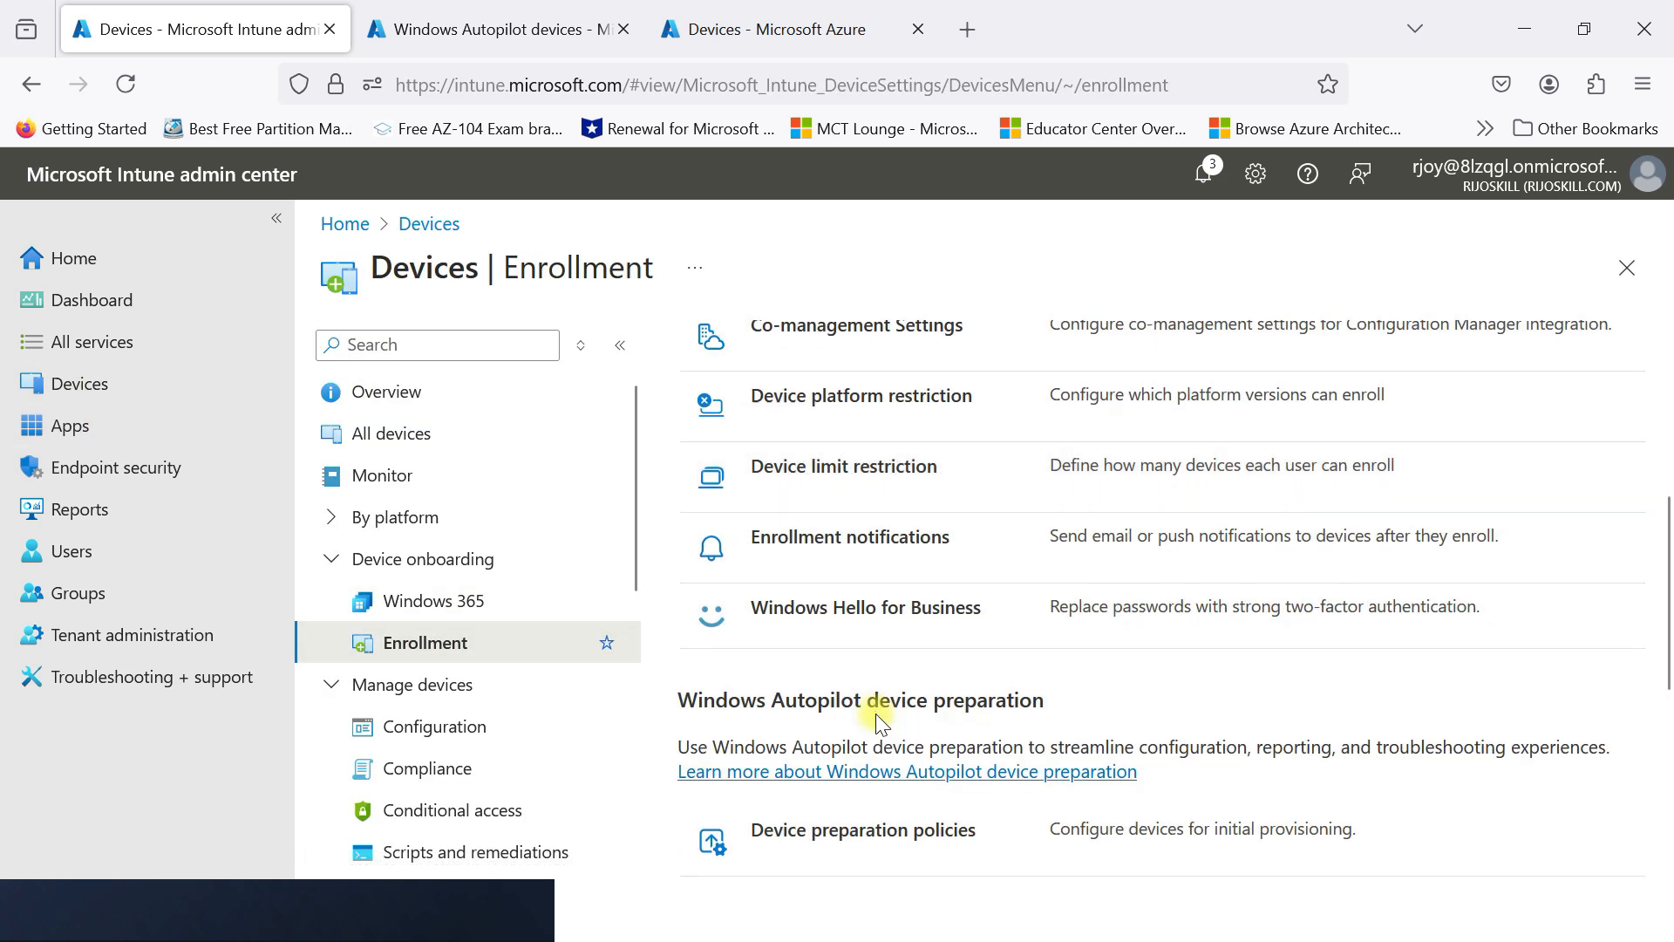
scroll(841, 680, up, 1)
scroll(840, 676, down, 5)
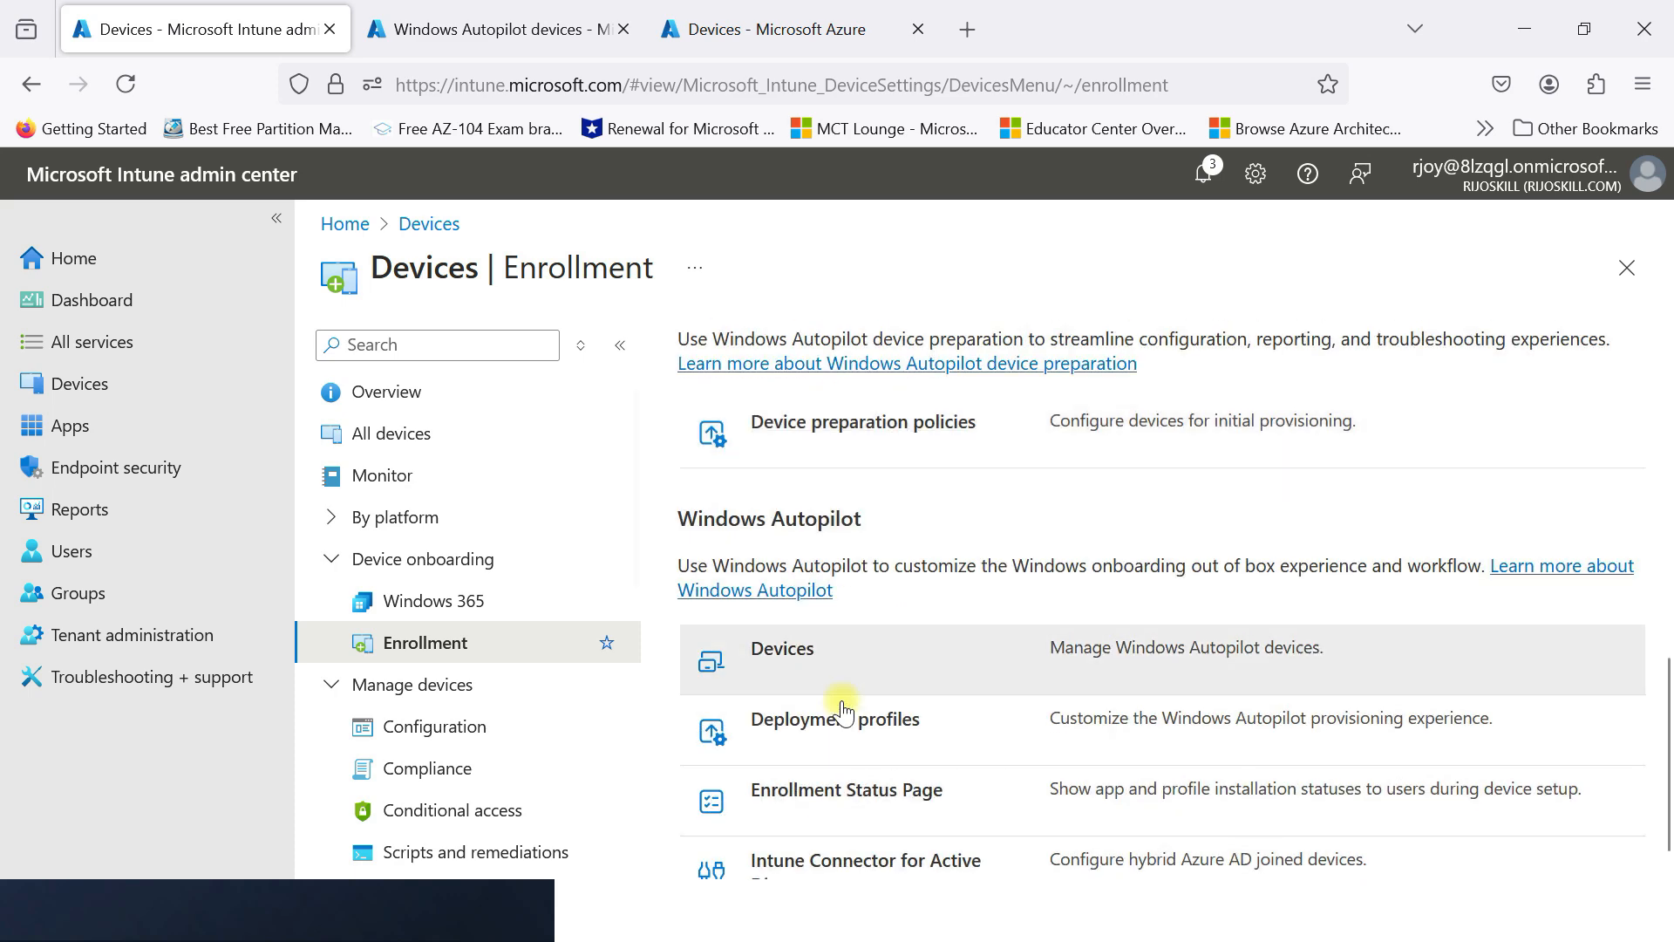
click(776, 658)
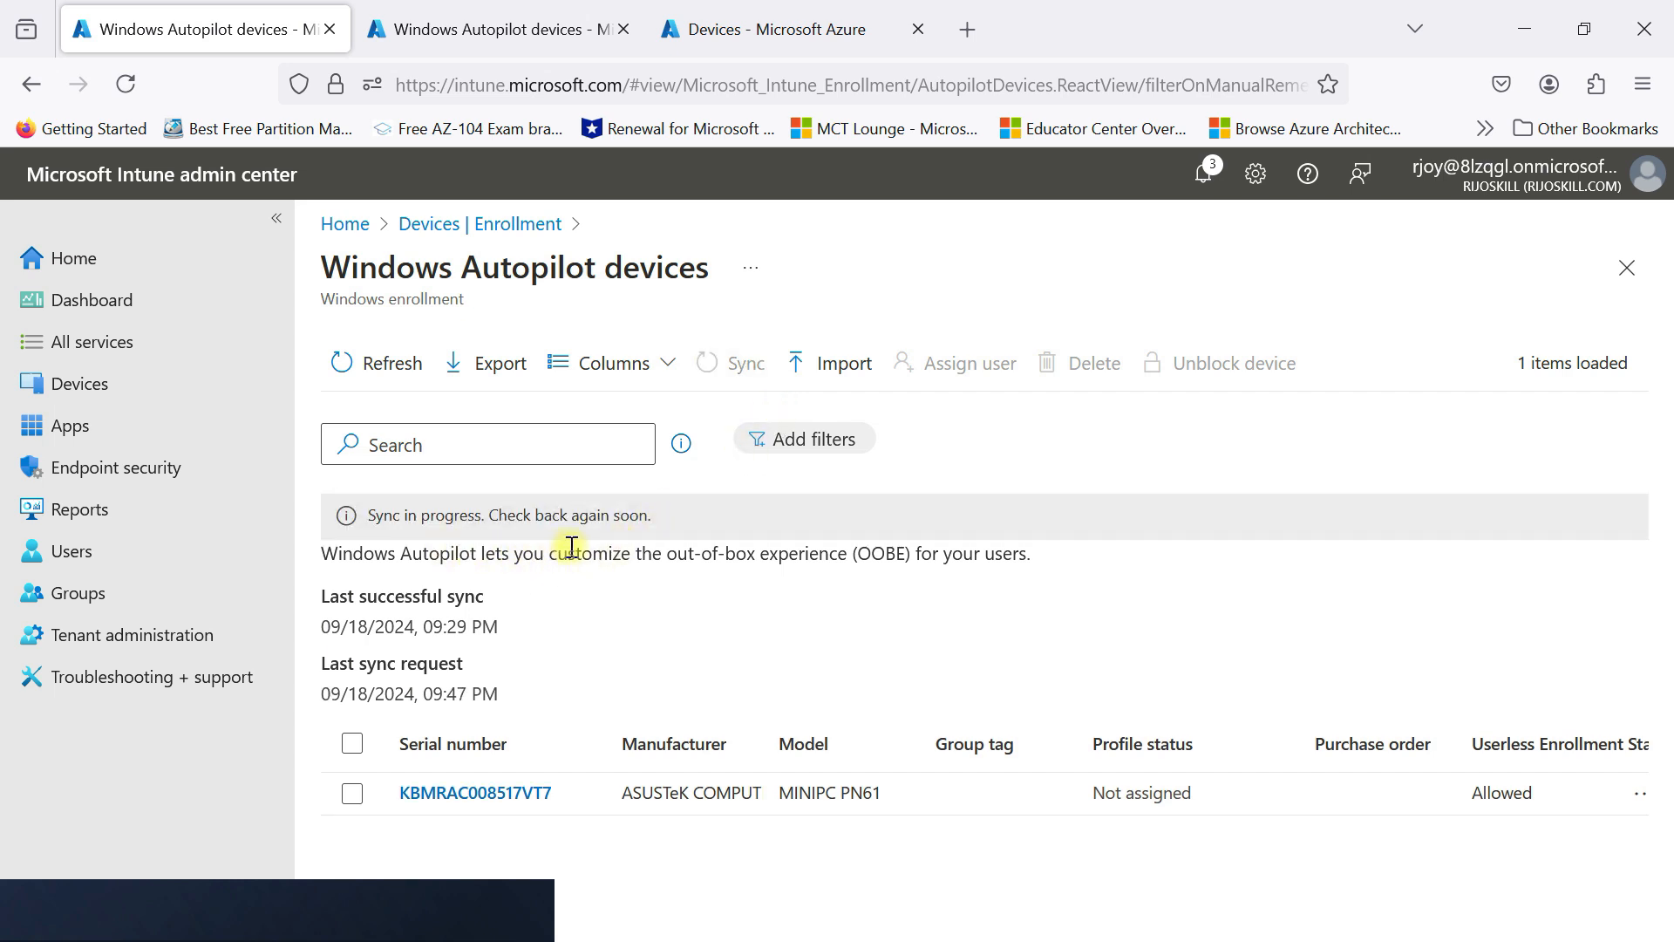
- Open the members of intune devices groups, refresh them and check which devices belong to the group
click(116, 600)
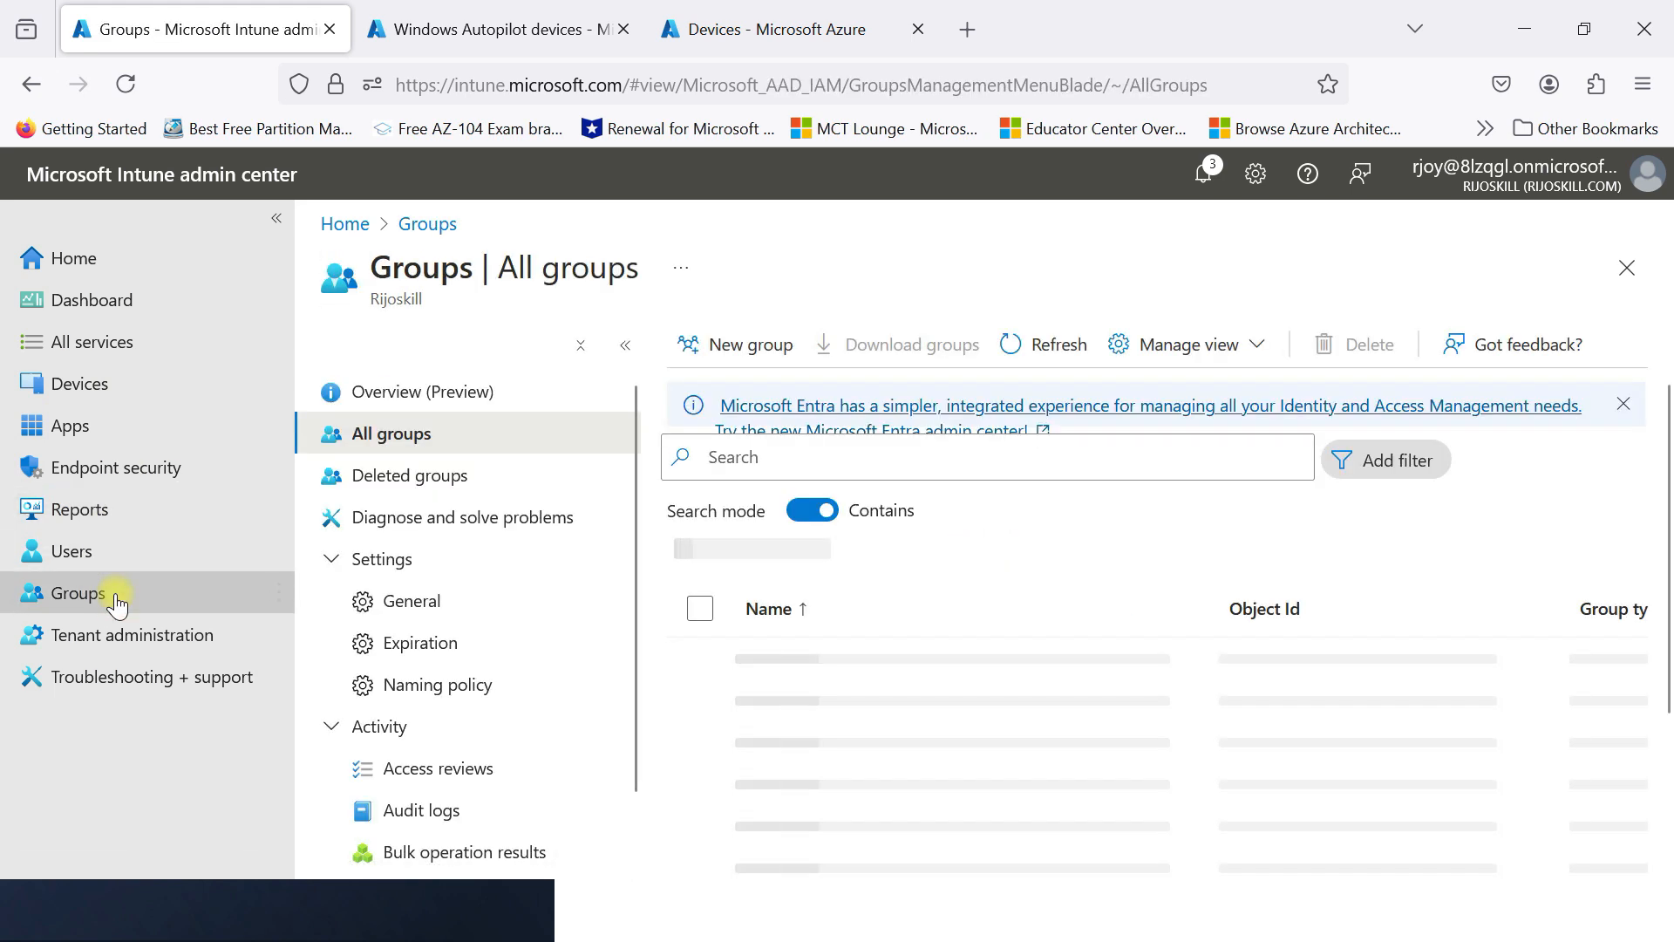
click(898, 642)
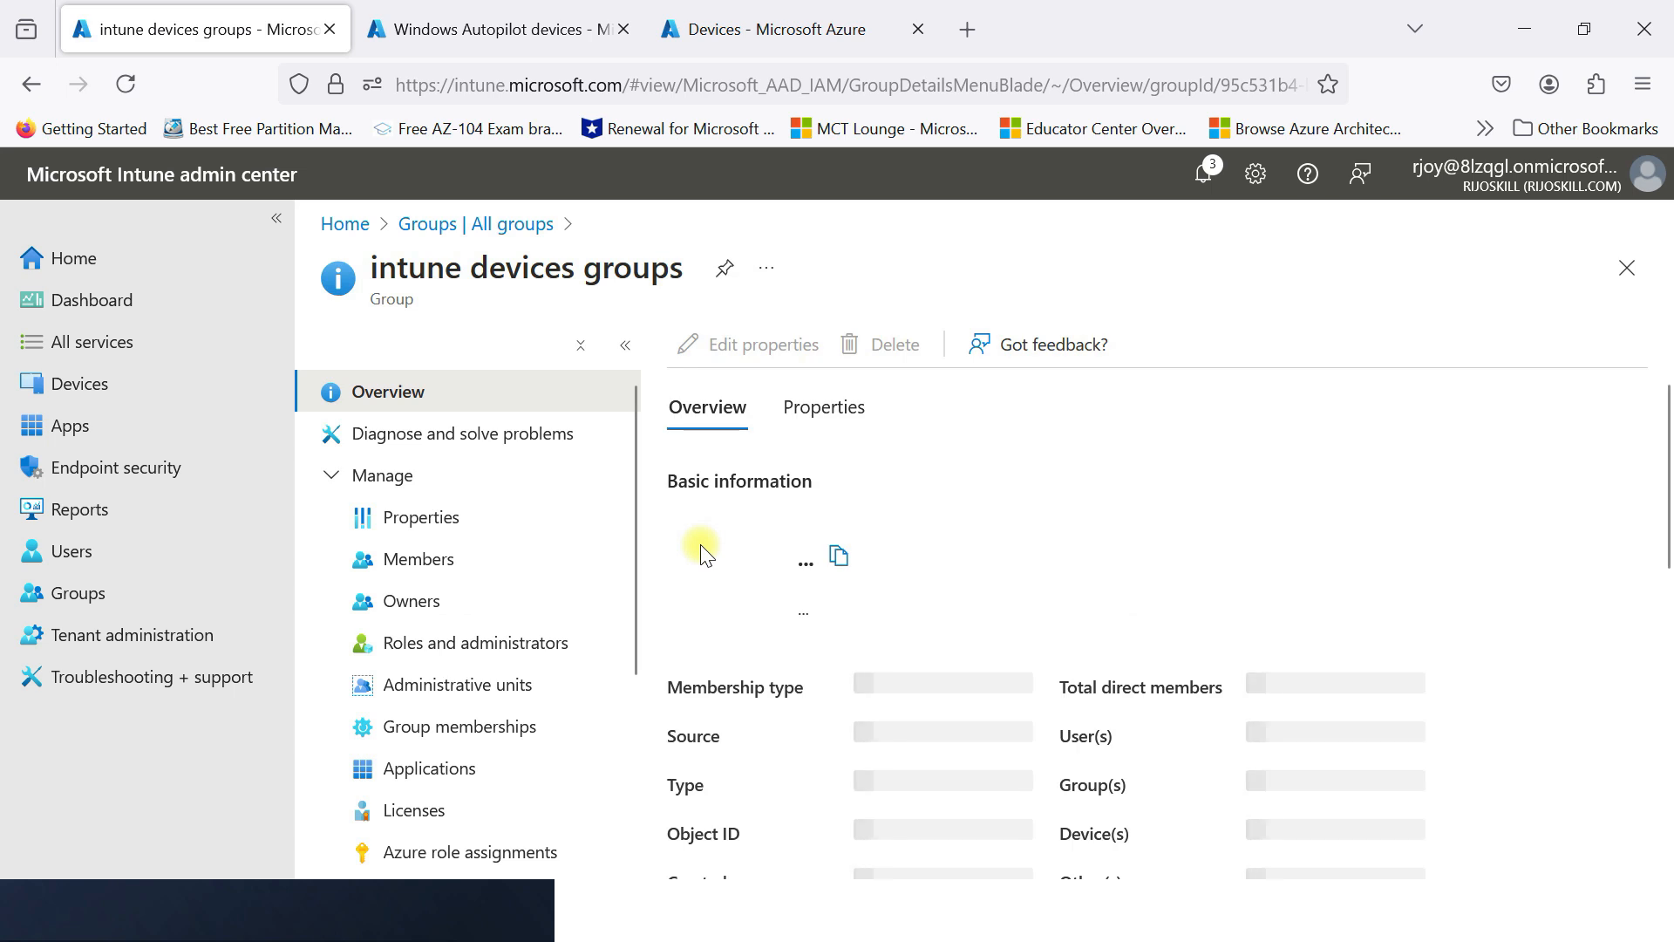
click(448, 561)
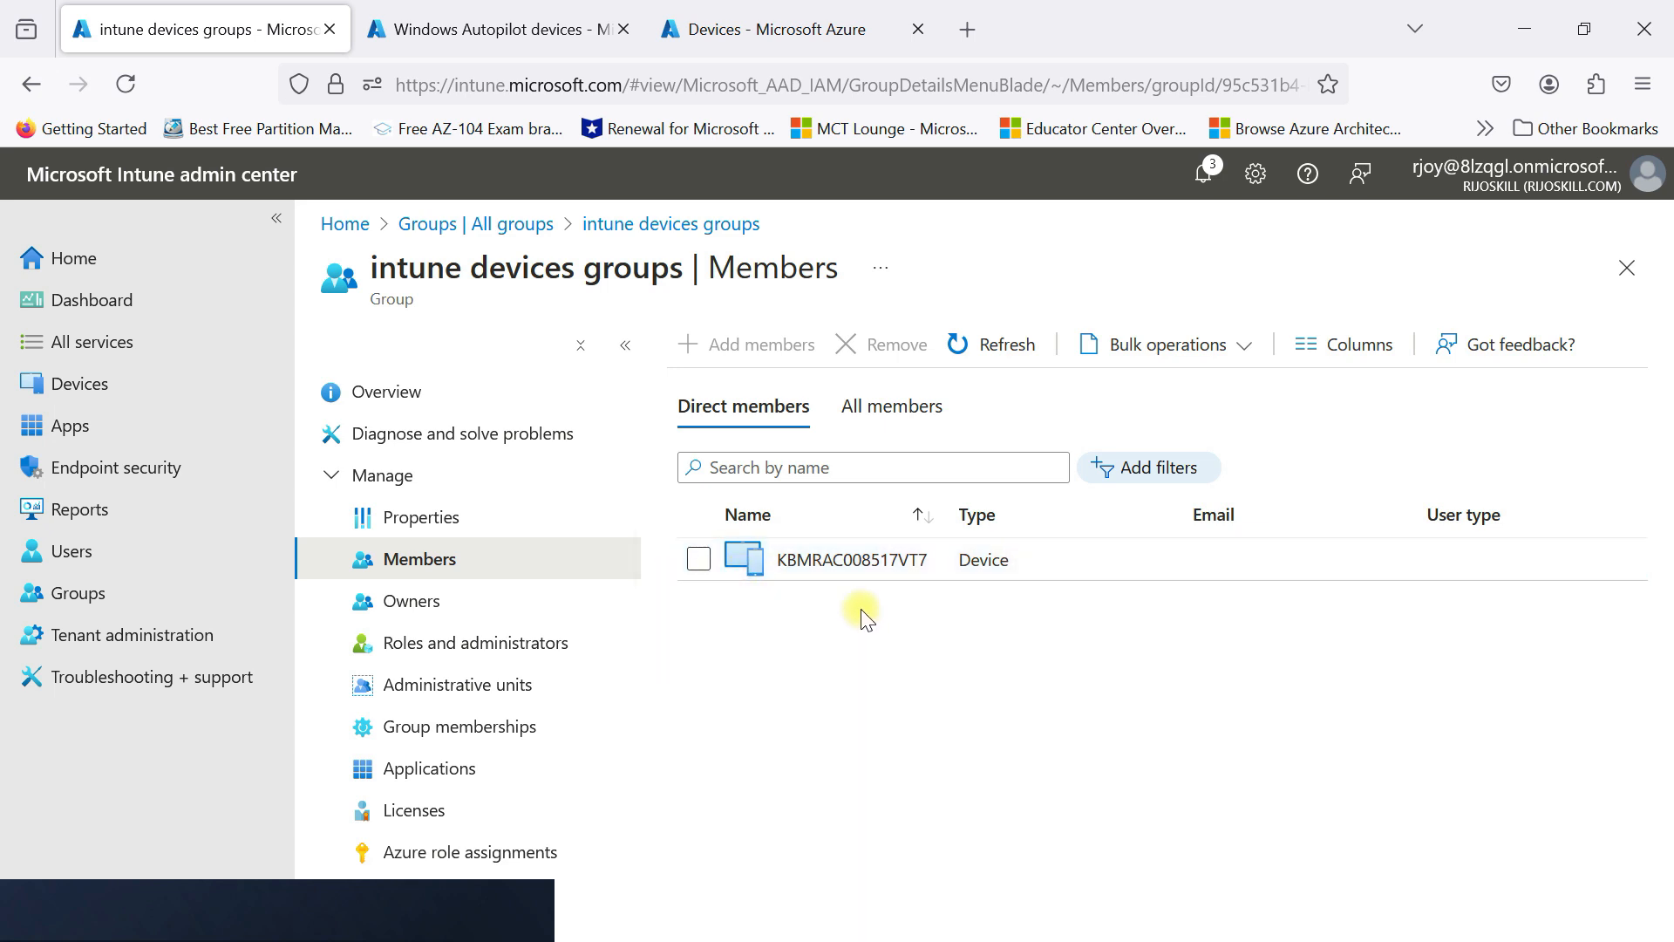
click(999, 343)
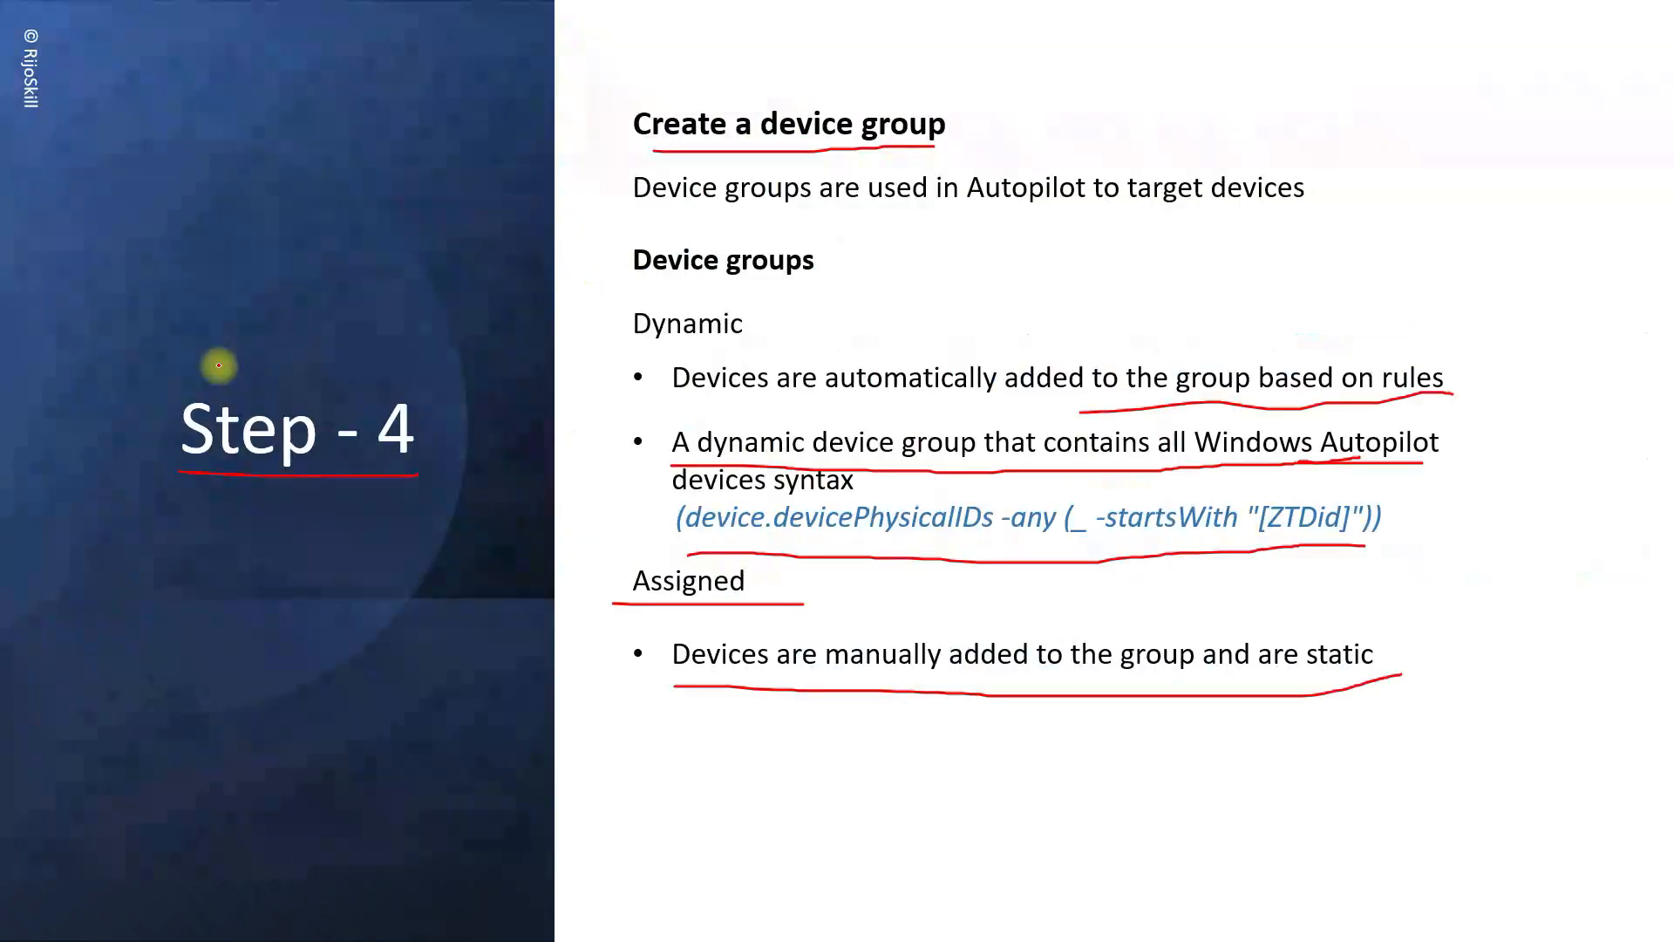
mouse_move(173, 359)
mouse_down()
mouse_move(314, 365)
mouse_move(449, 460)
mouse_move(225, 488)
mouse_up()
drag(687, 160, 1011, 162)
drag(635, 346, 714, 348)
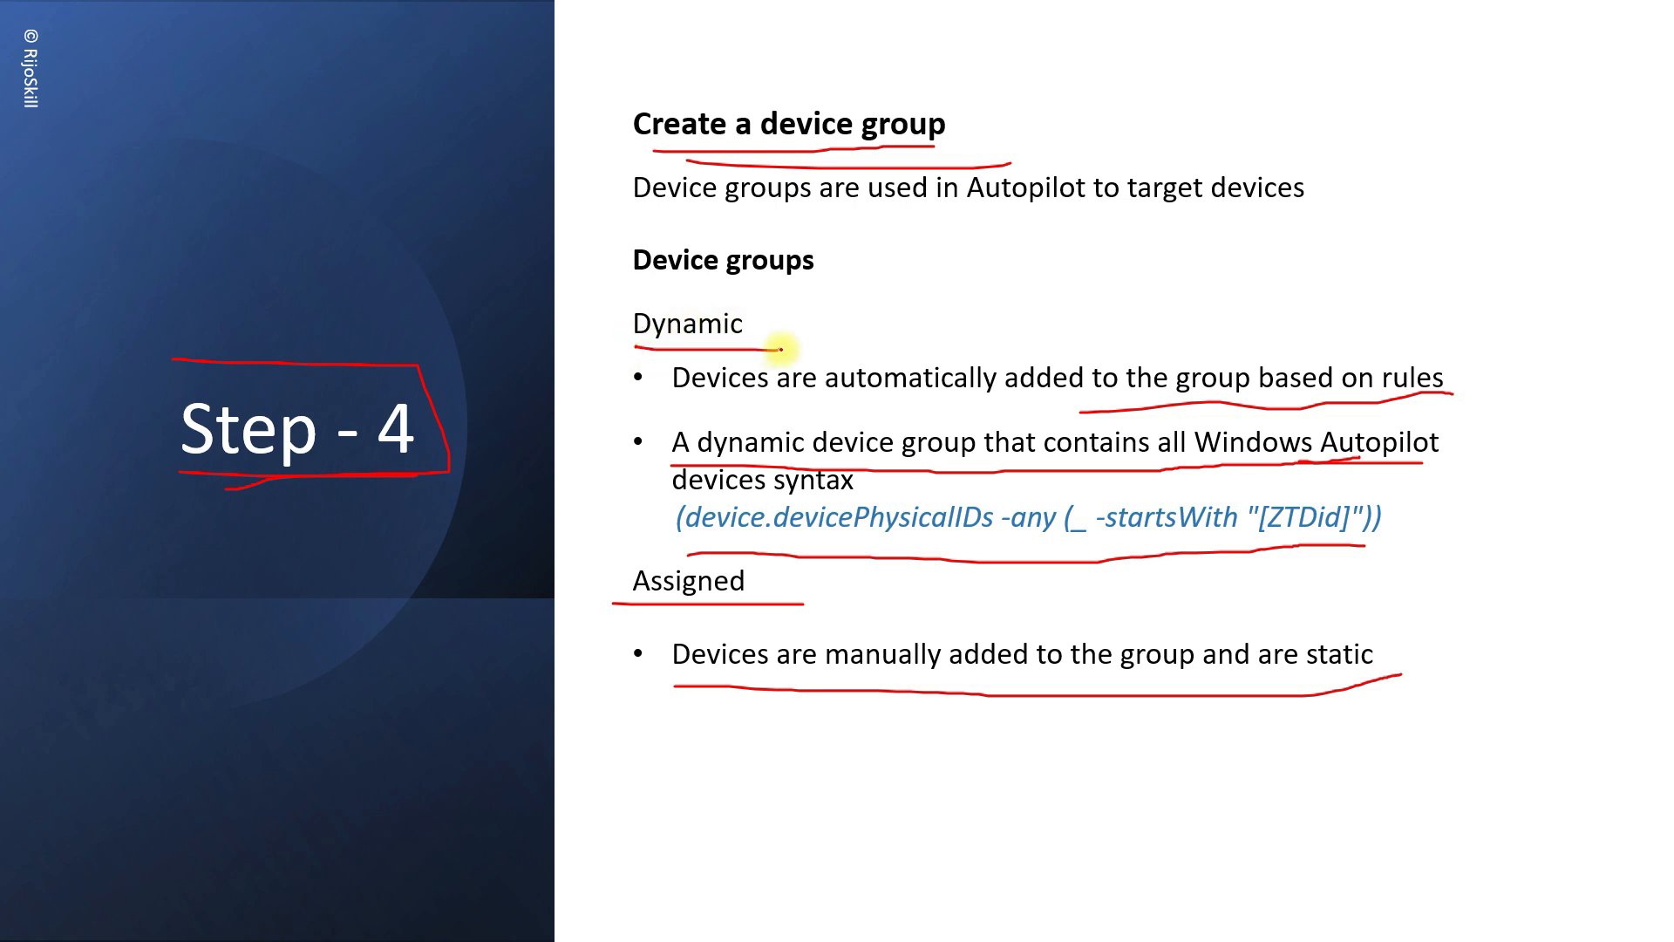
mouse_move(658, 554)
mouse_down()
mouse_move(1237, 574)
mouse_move(1427, 503)
mouse_up()
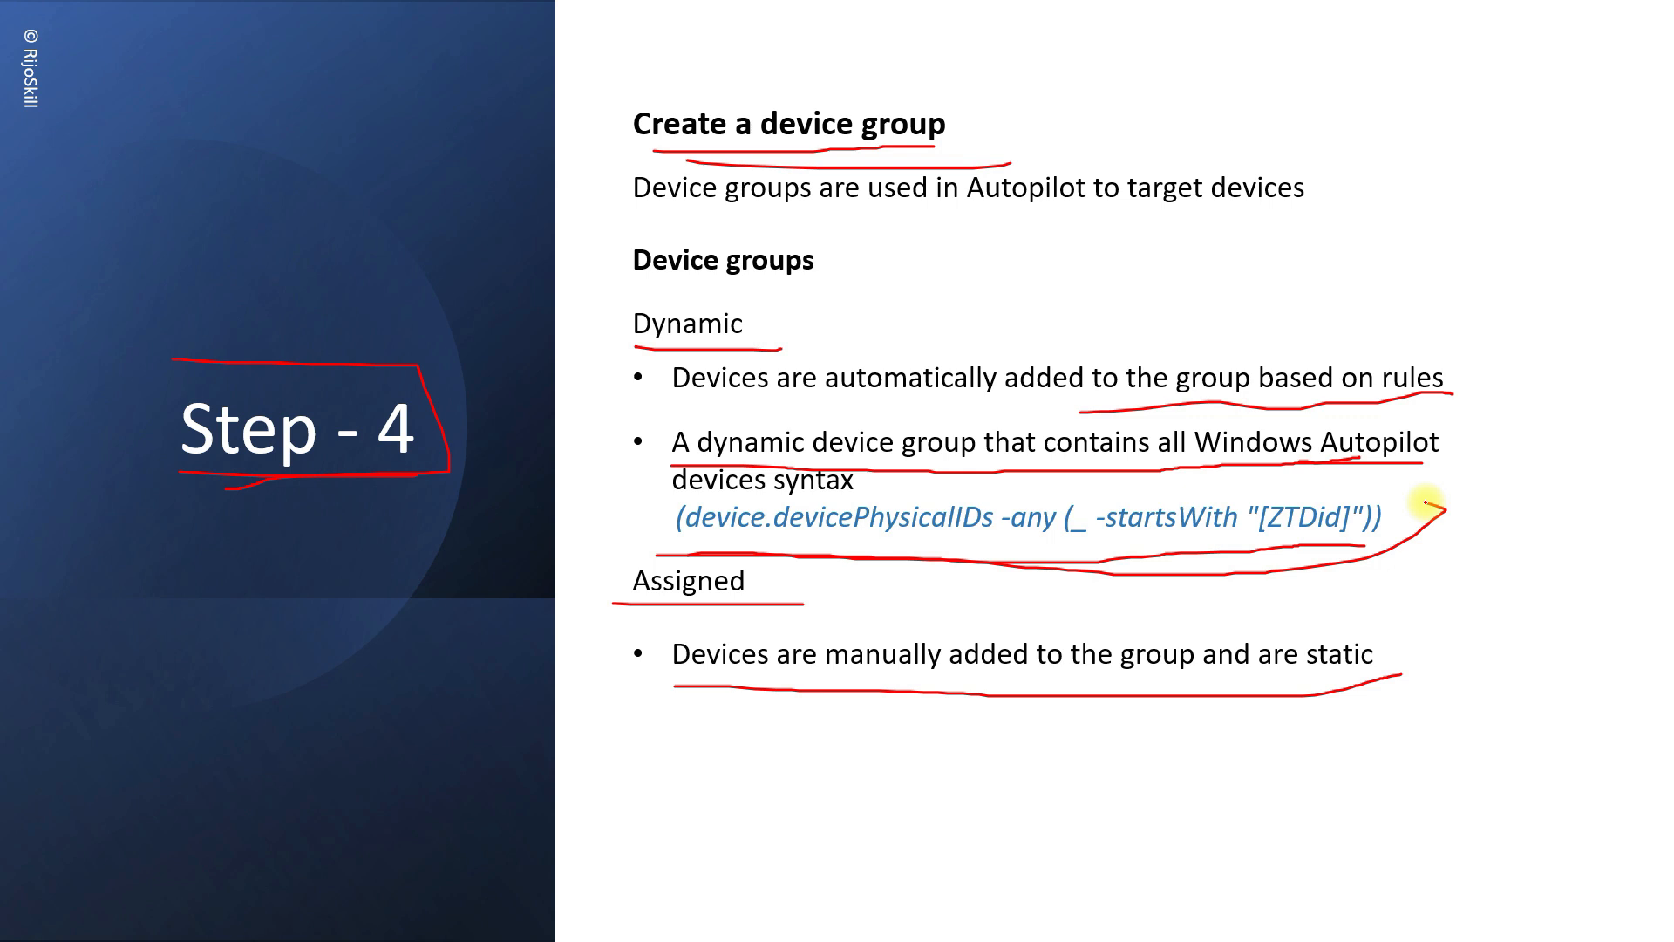
key(Right)
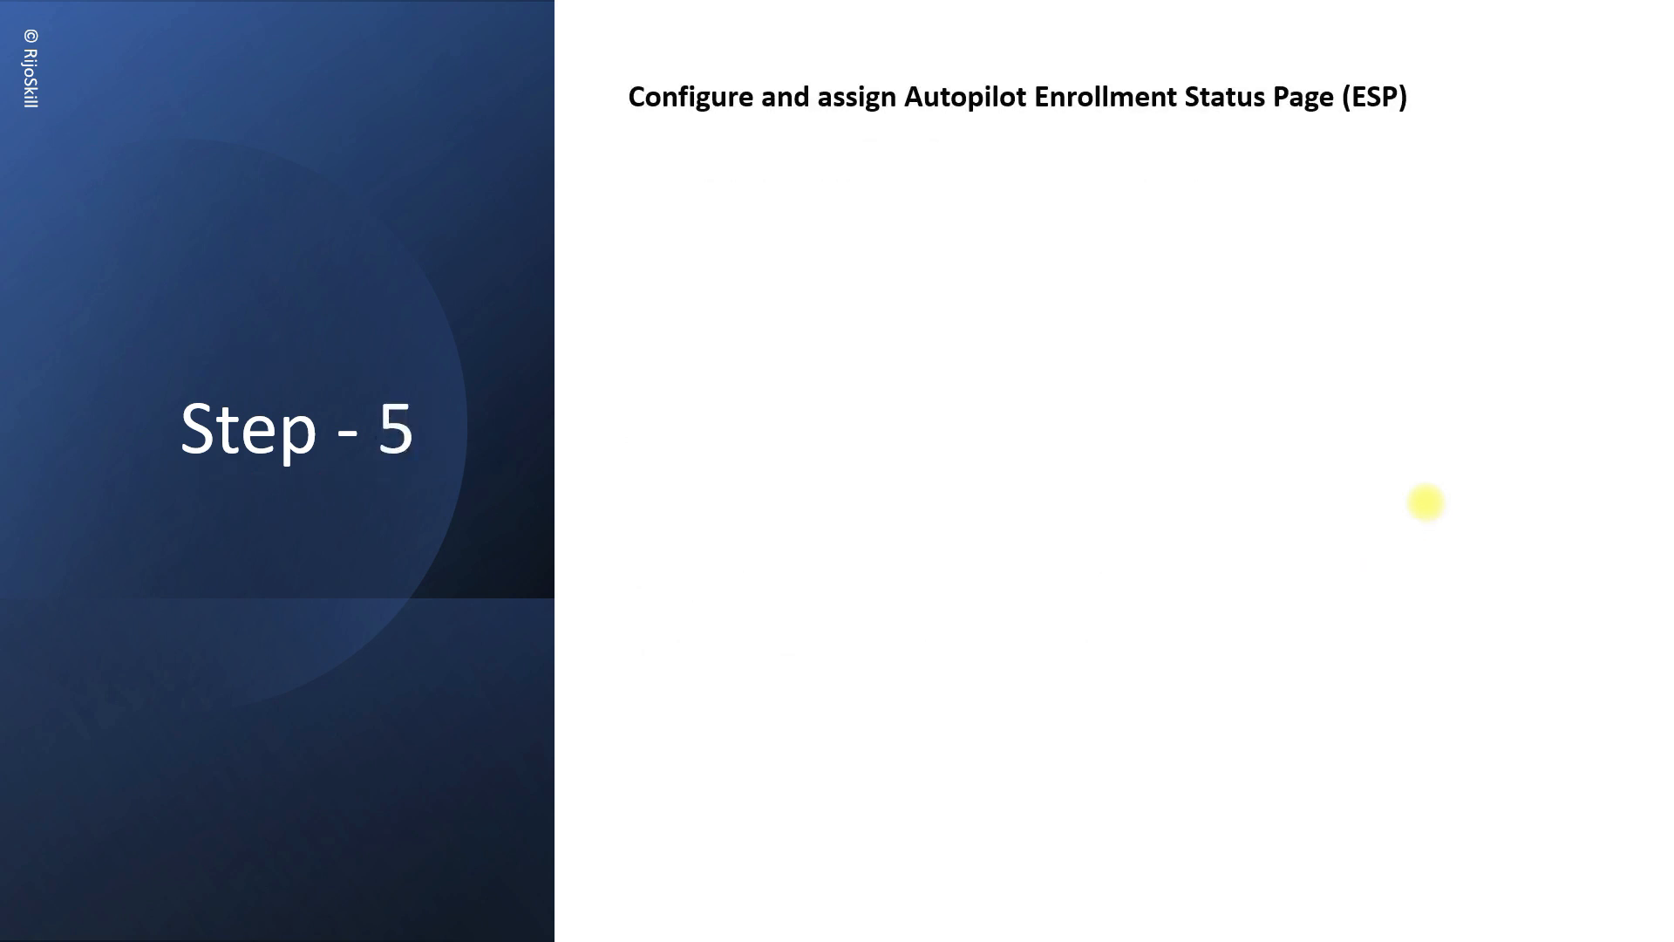
drag(184, 488, 372, 487)
drag(633, 120, 917, 130)
drag(1100, 127, 1409, 127)
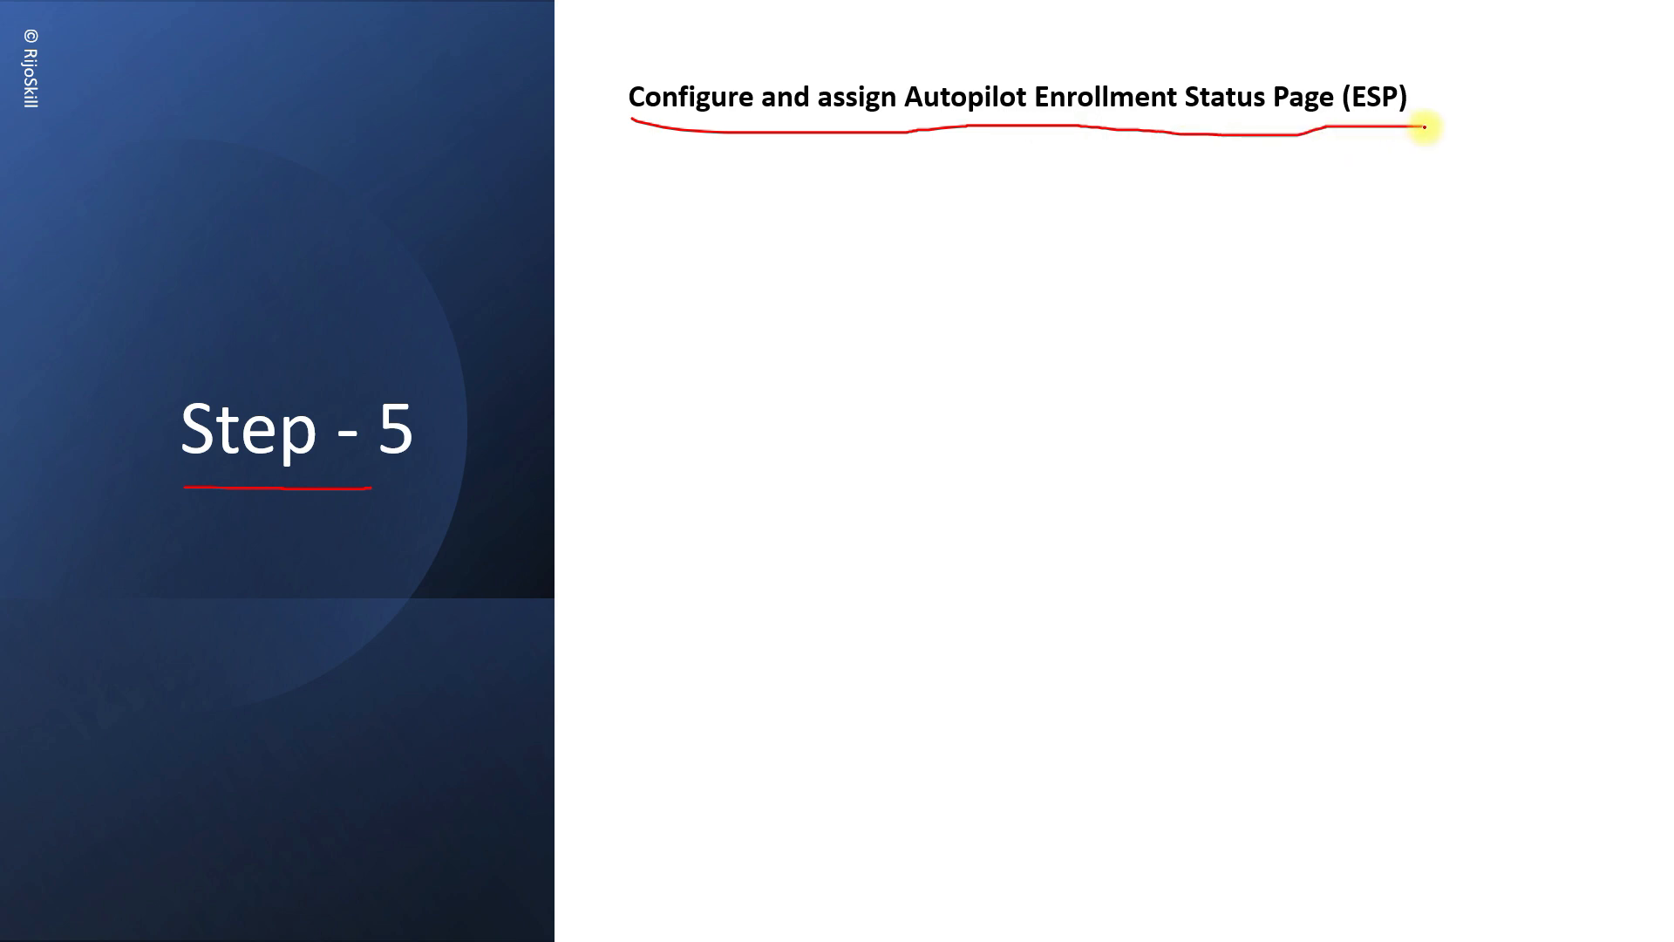
key(Right)
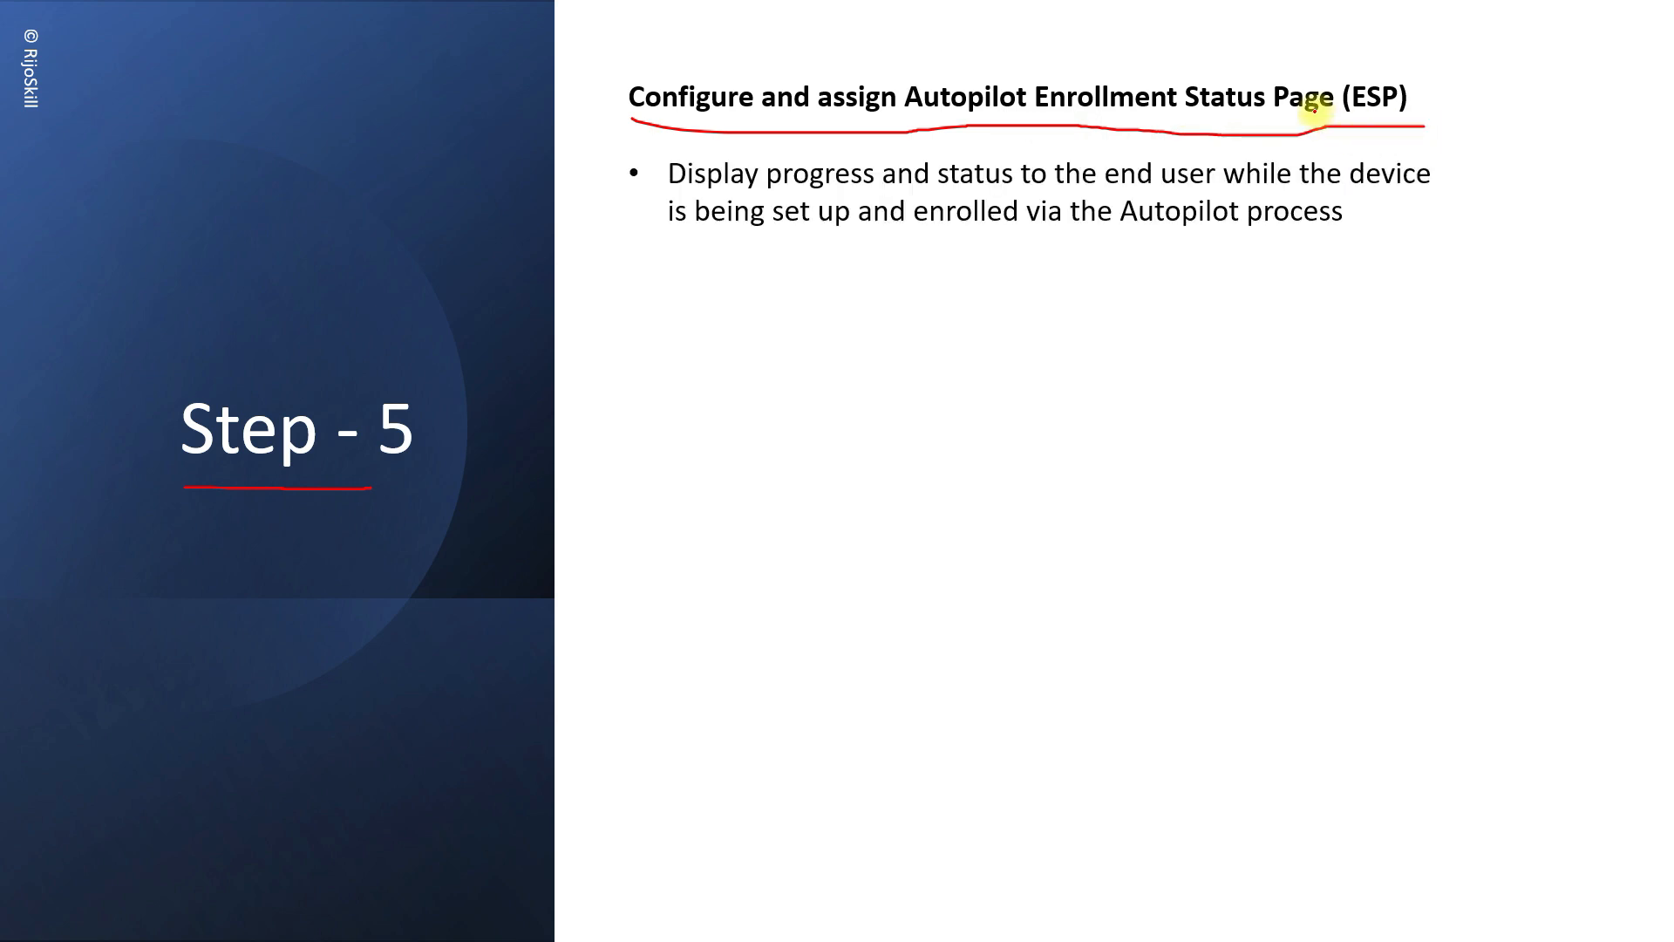
drag(663, 200, 1176, 188)
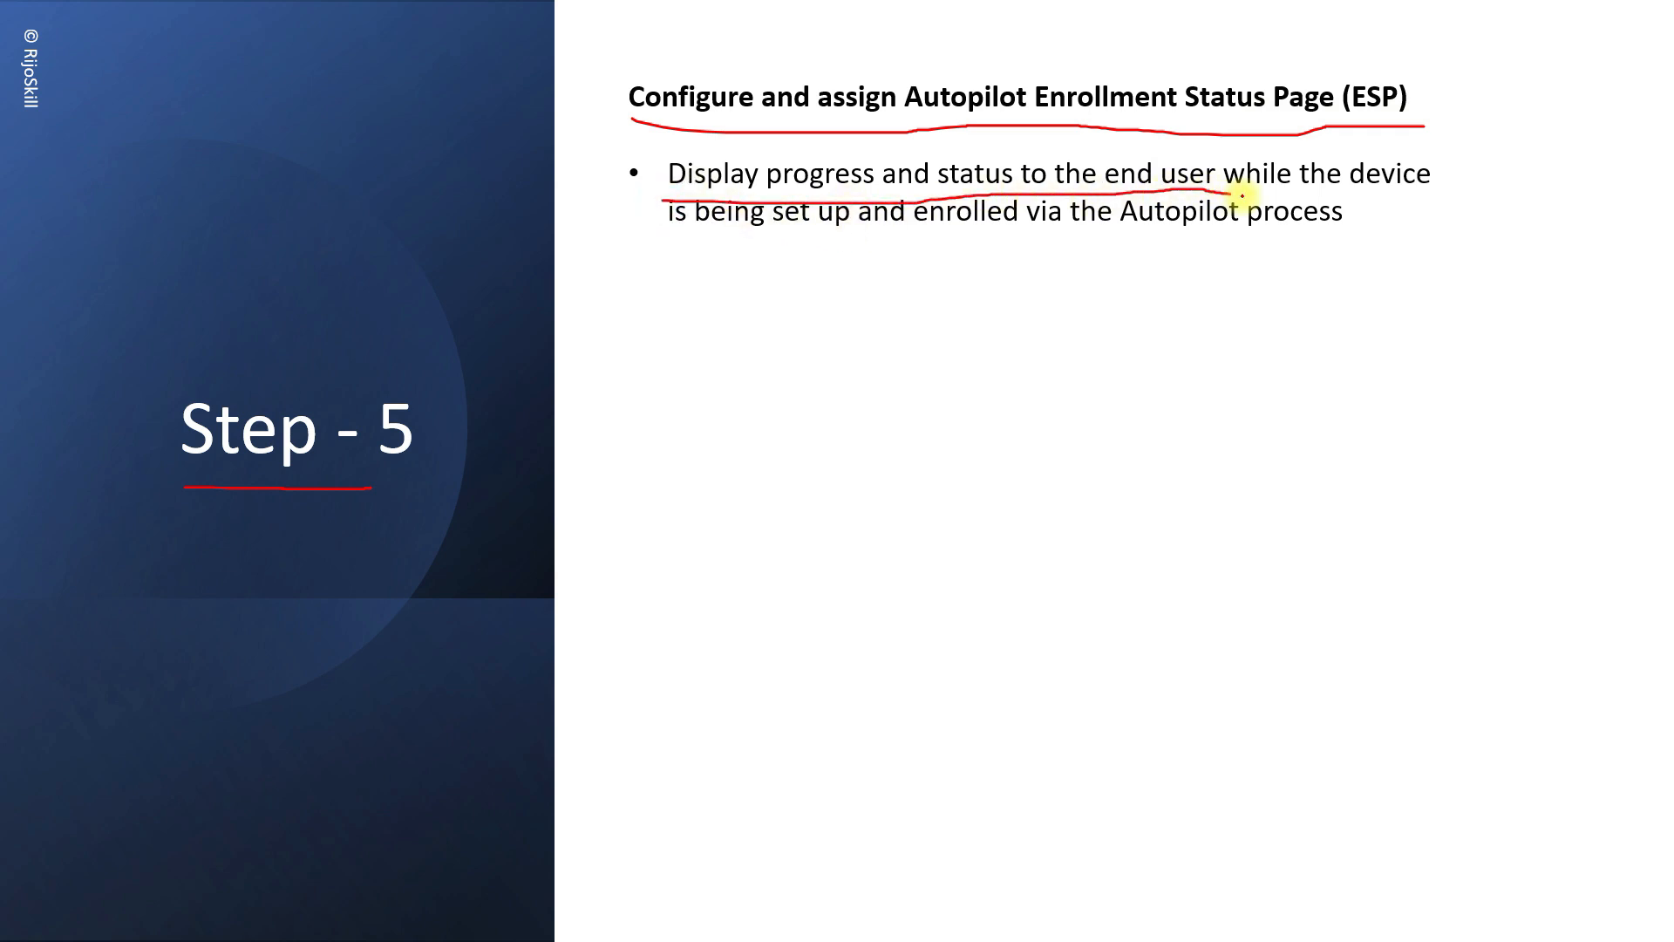
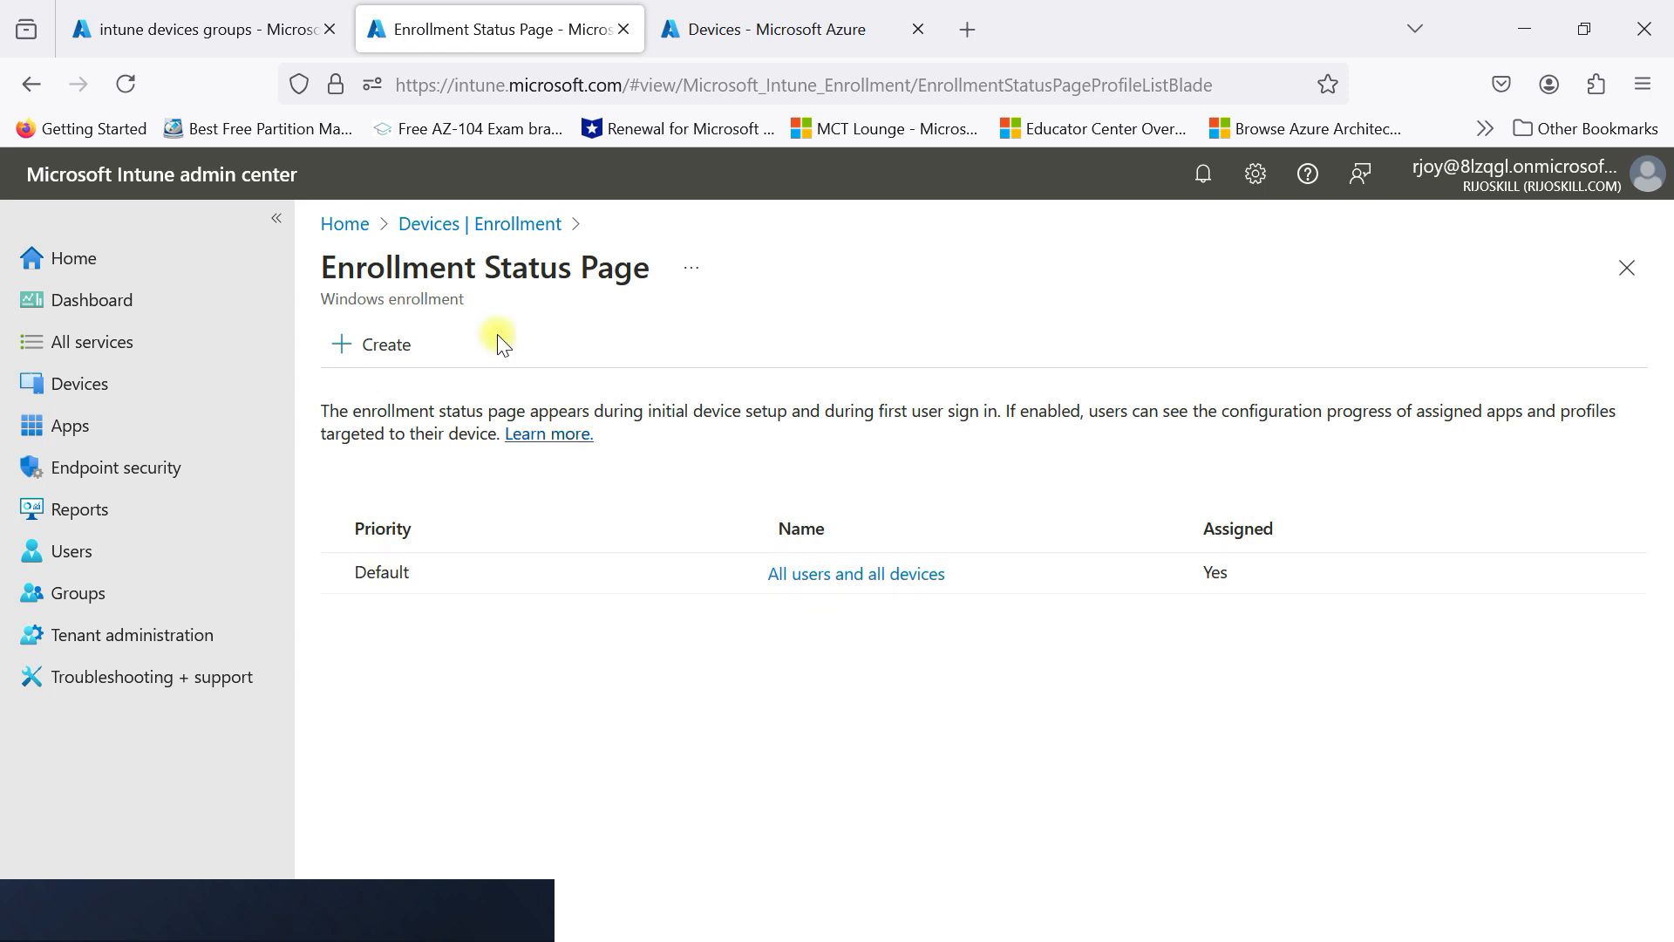
- Start a new Enrollment Status Page profile named ESP profile Autopiliot test, reuse the name as its description and continue to the settings
click(383, 373)
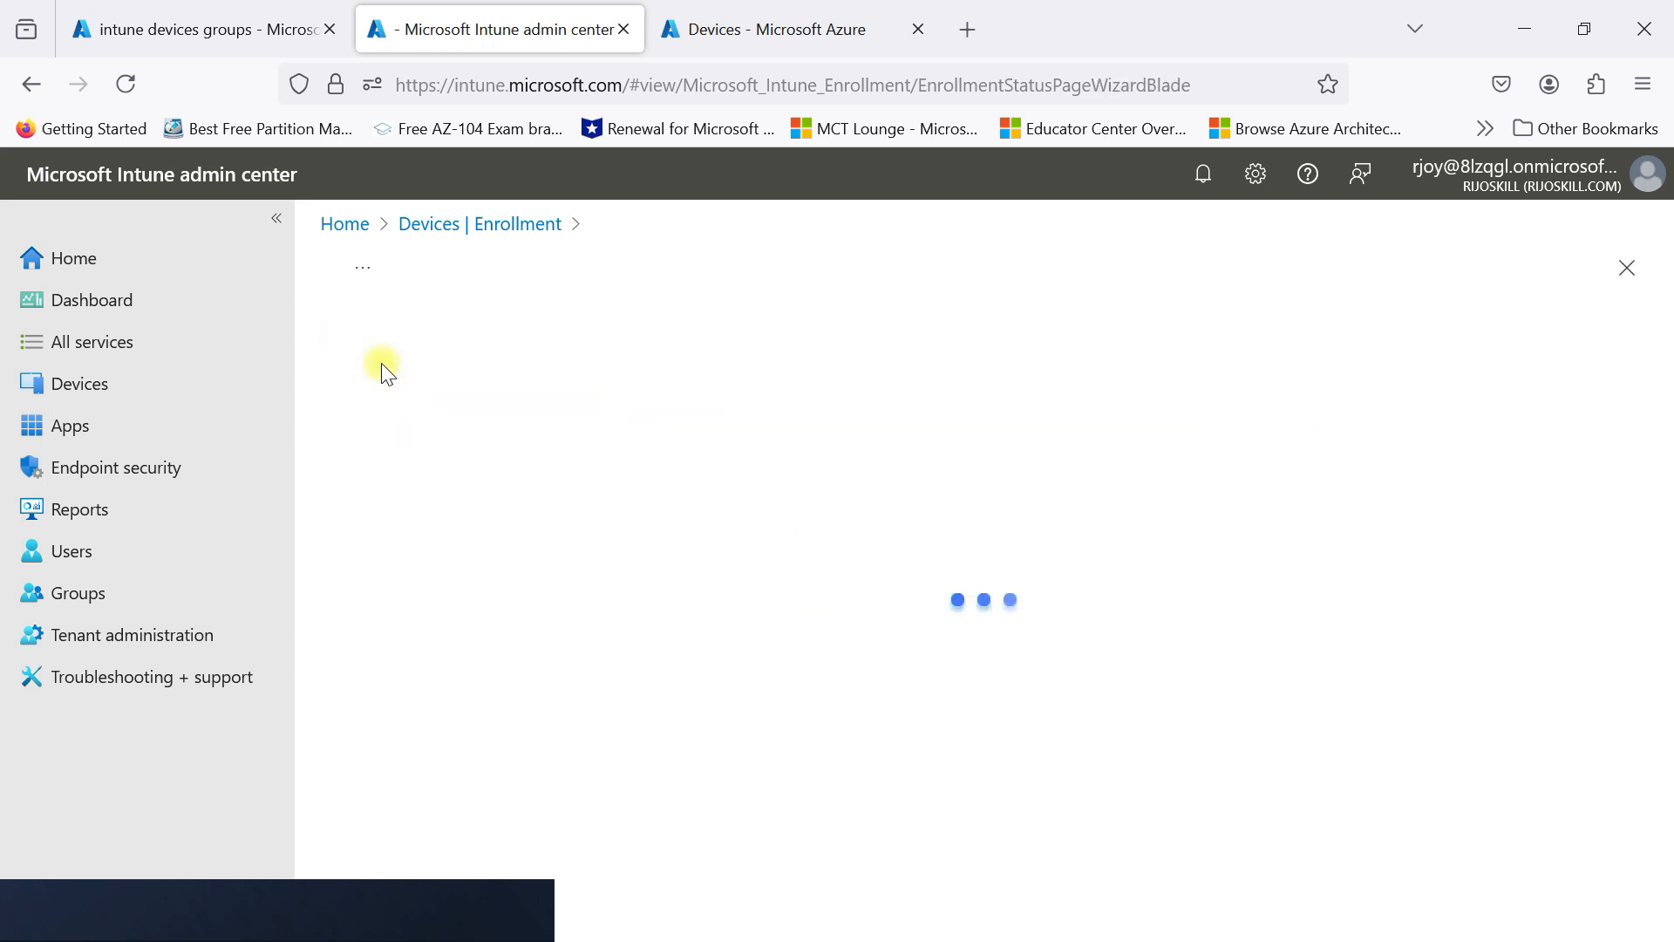
click(718, 423)
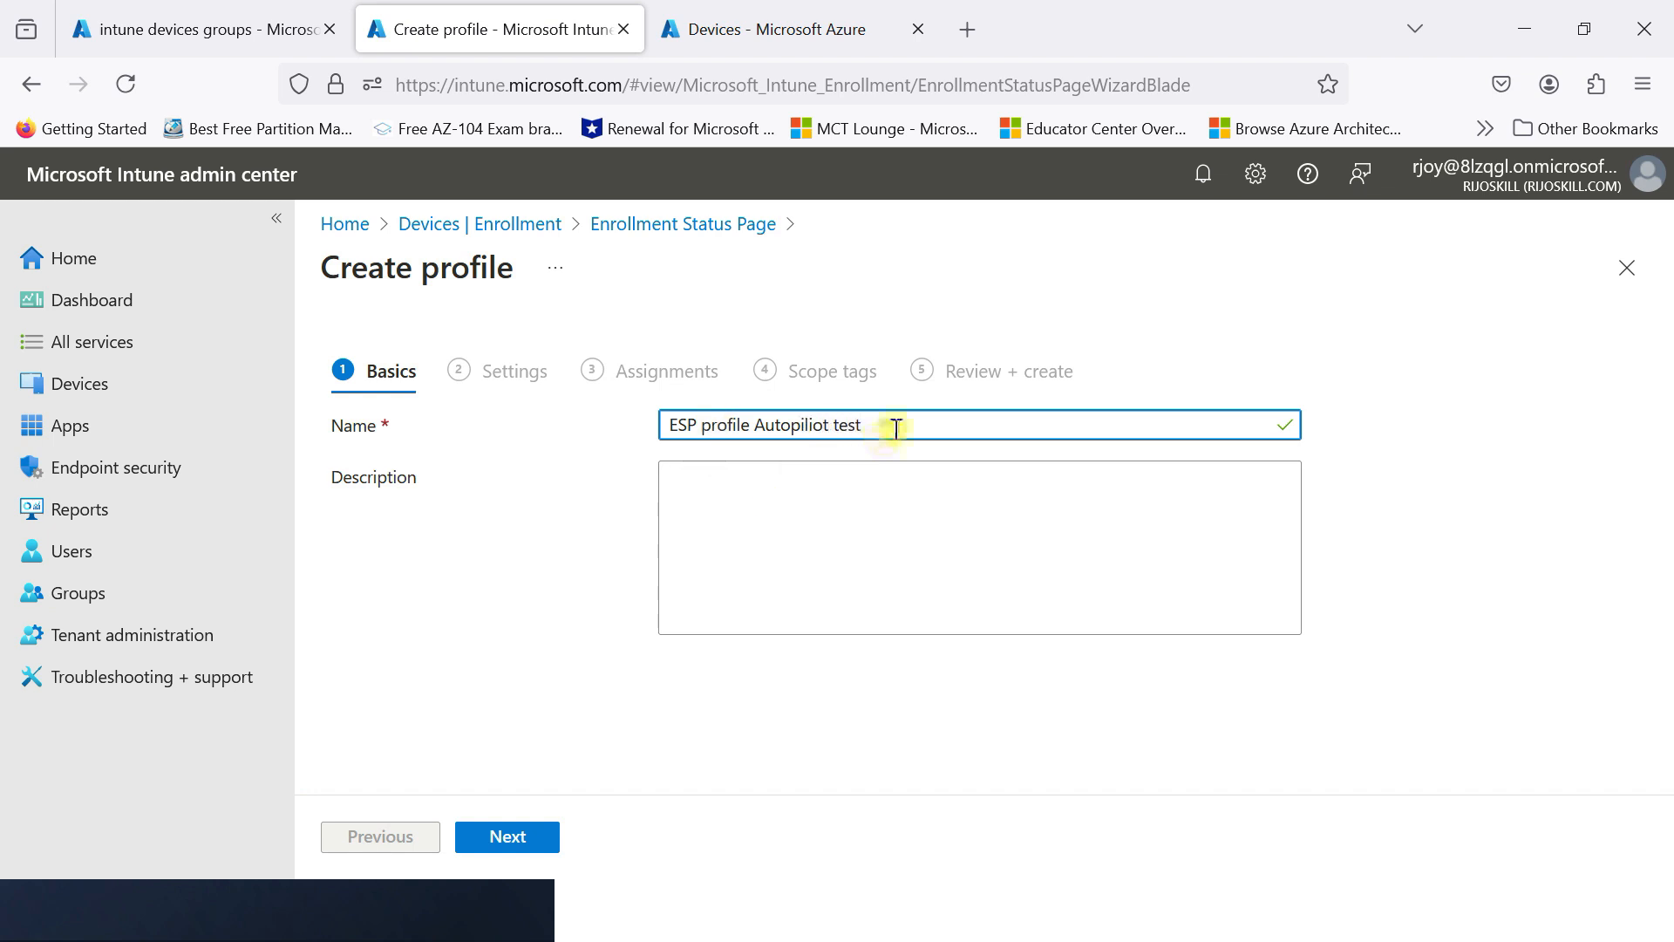
drag(893, 422, 497, 410)
key(ctrl+c)
click(718, 523)
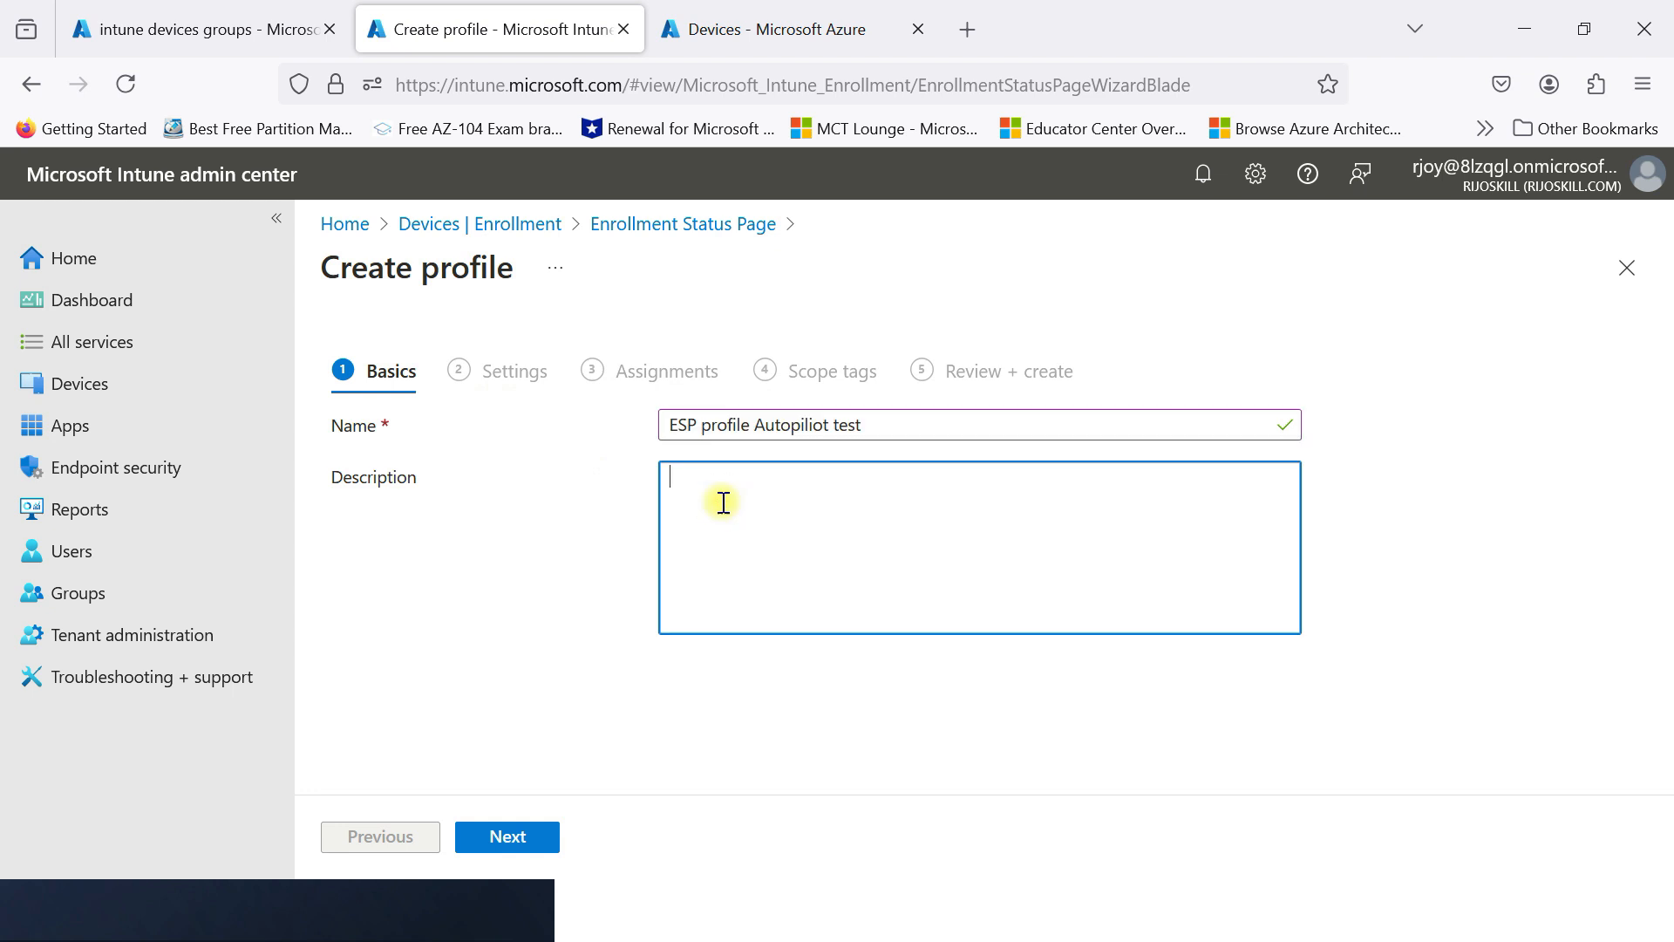
key(ctrl+v)
click(514, 835)
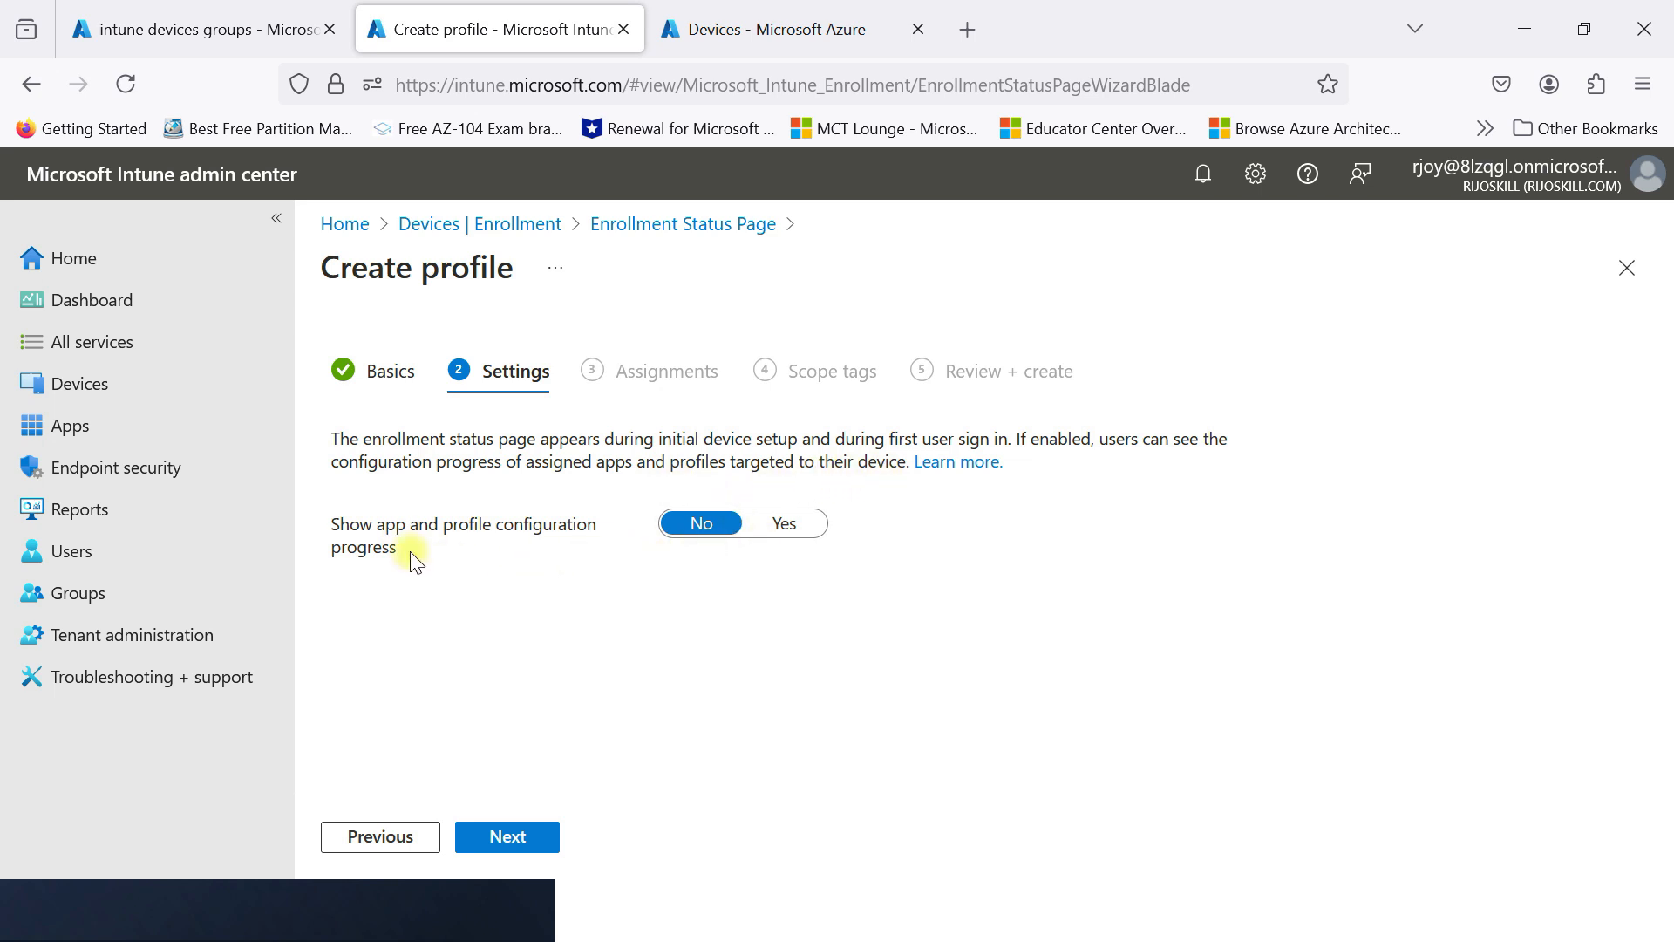
- Set Show app and profile configuration progress to Yes
click(780, 530)
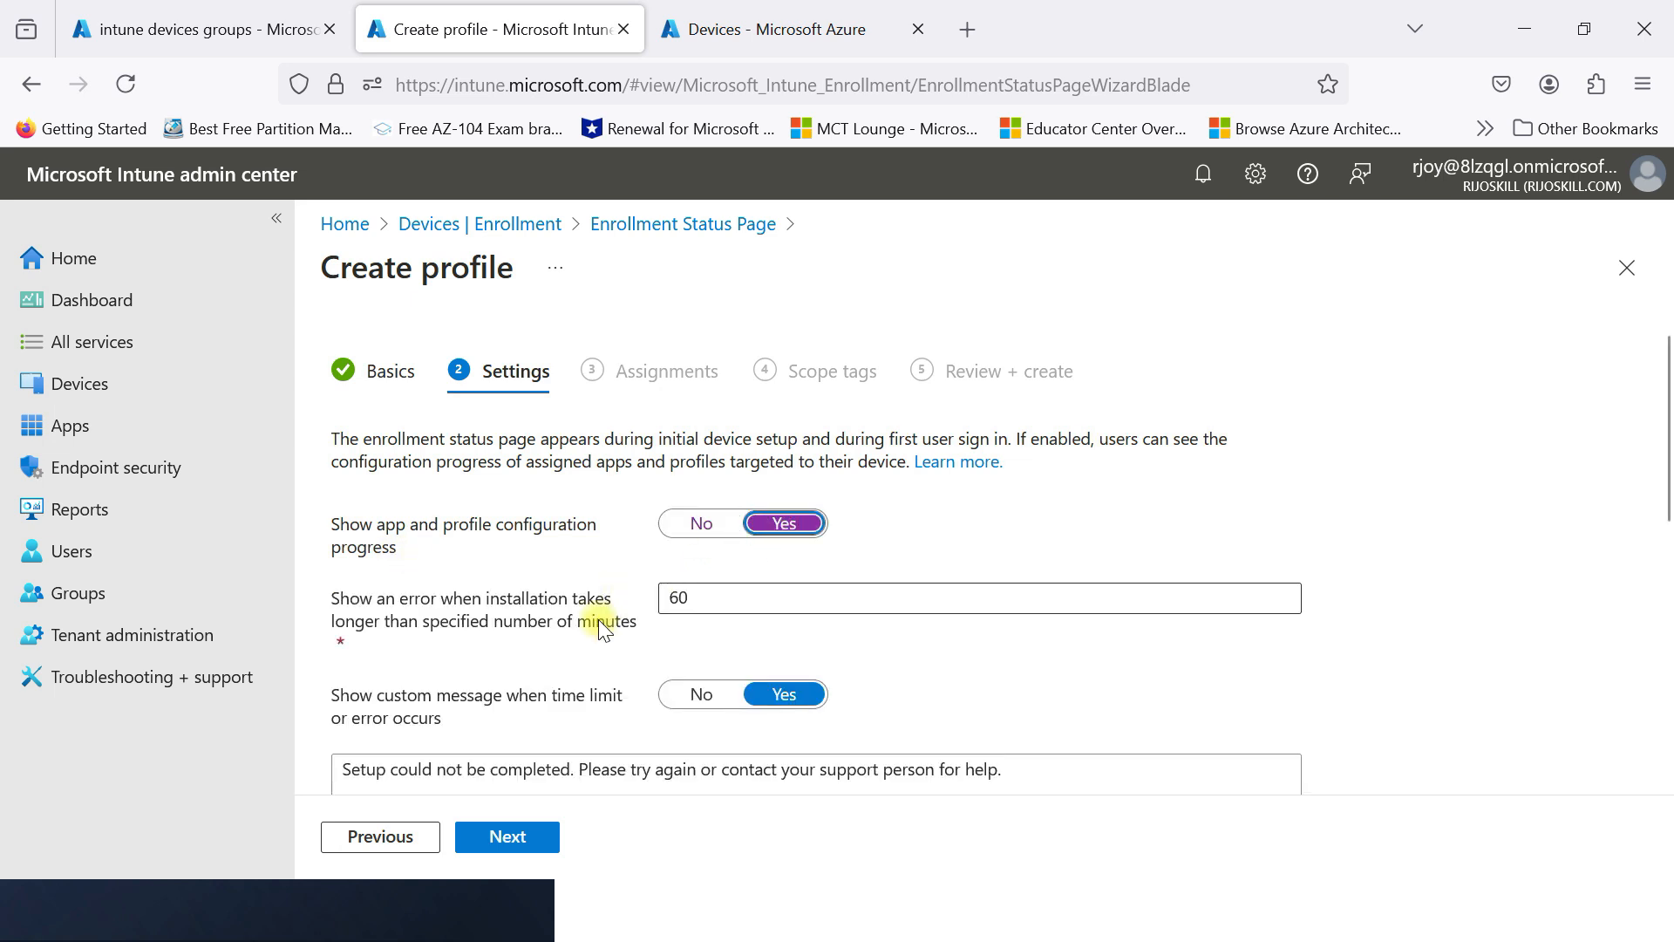
click(683, 526)
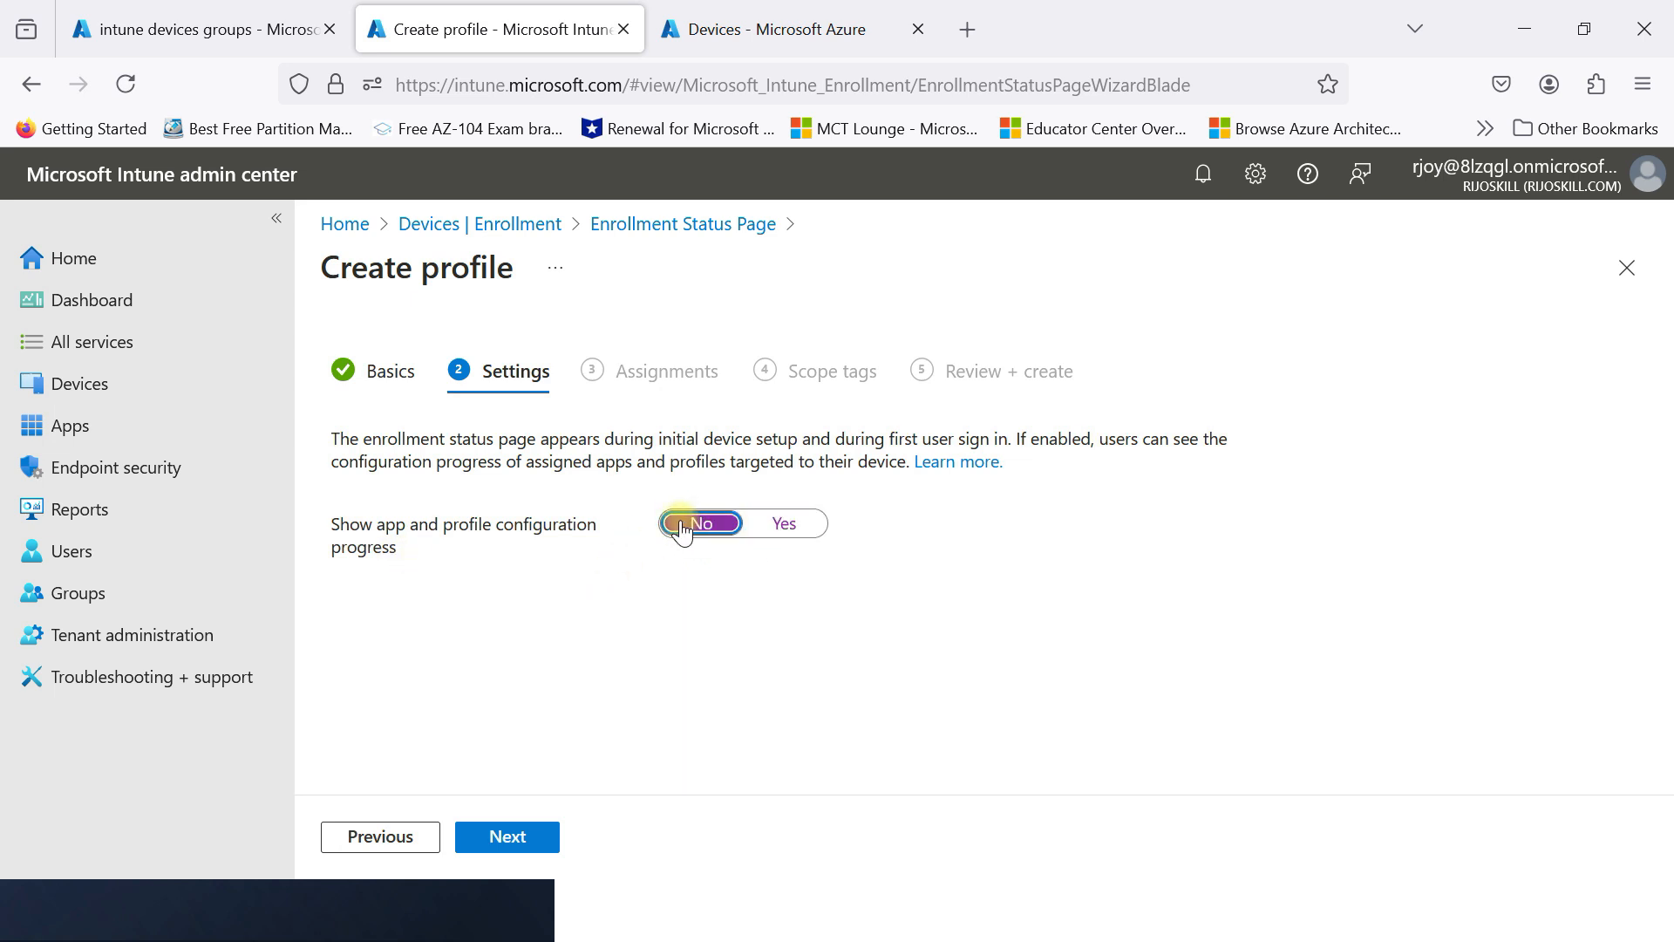
click(780, 523)
scroll(610, 489, down, 2)
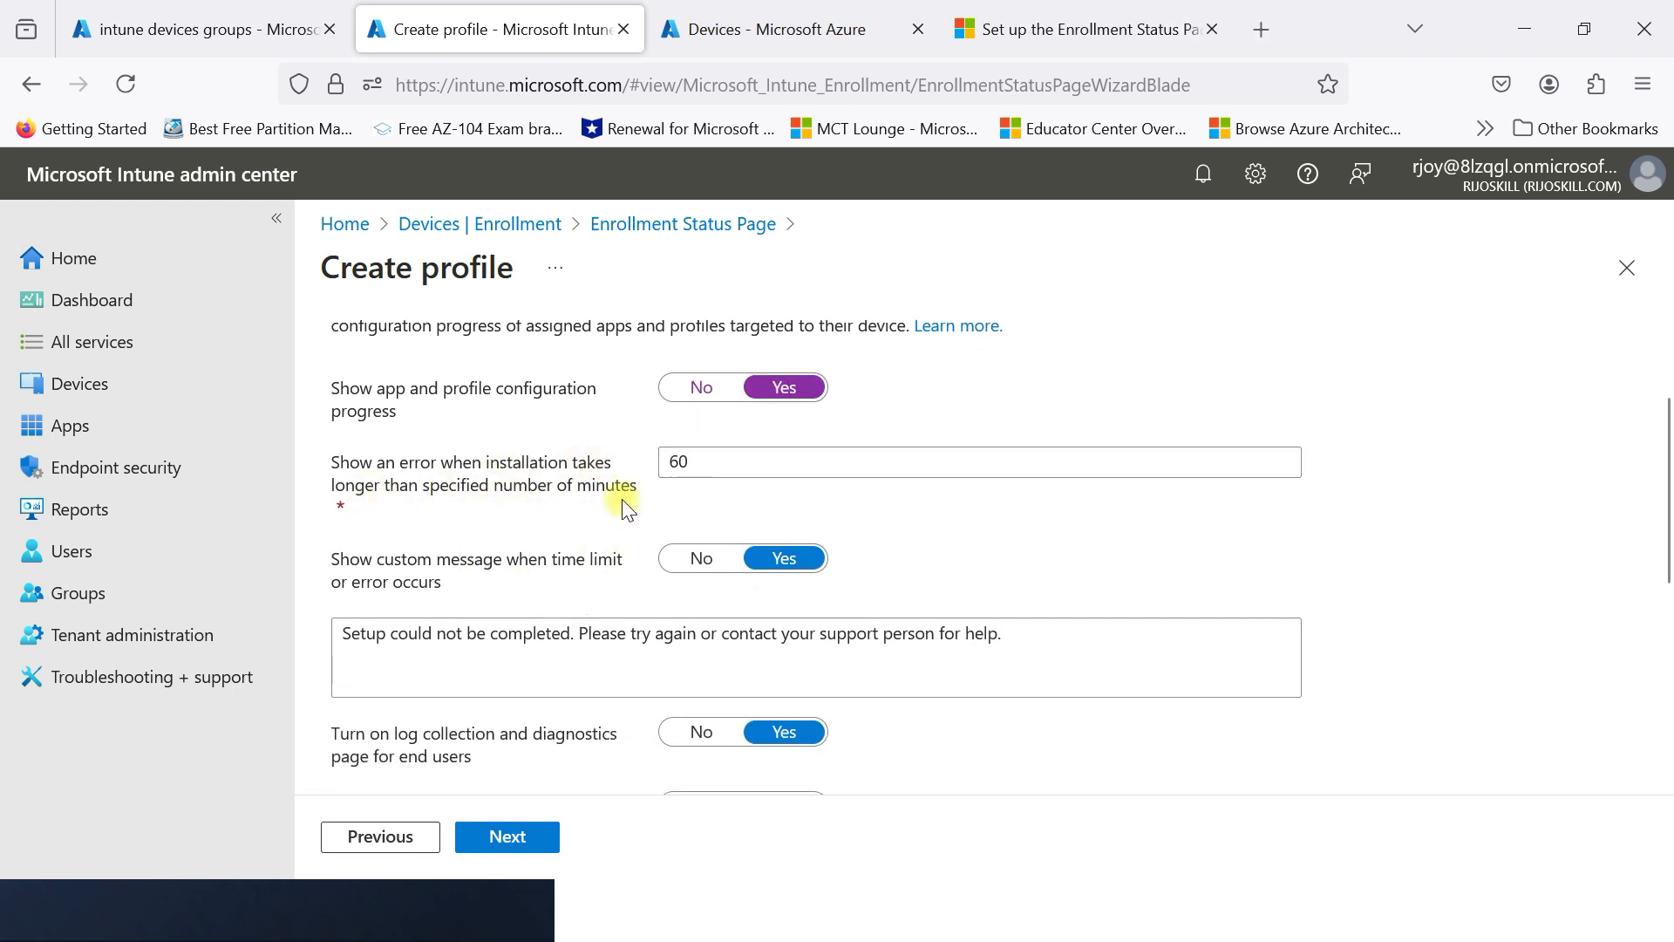
- Examine the installation time limit and the custom error message in the profile settings
click(716, 462)
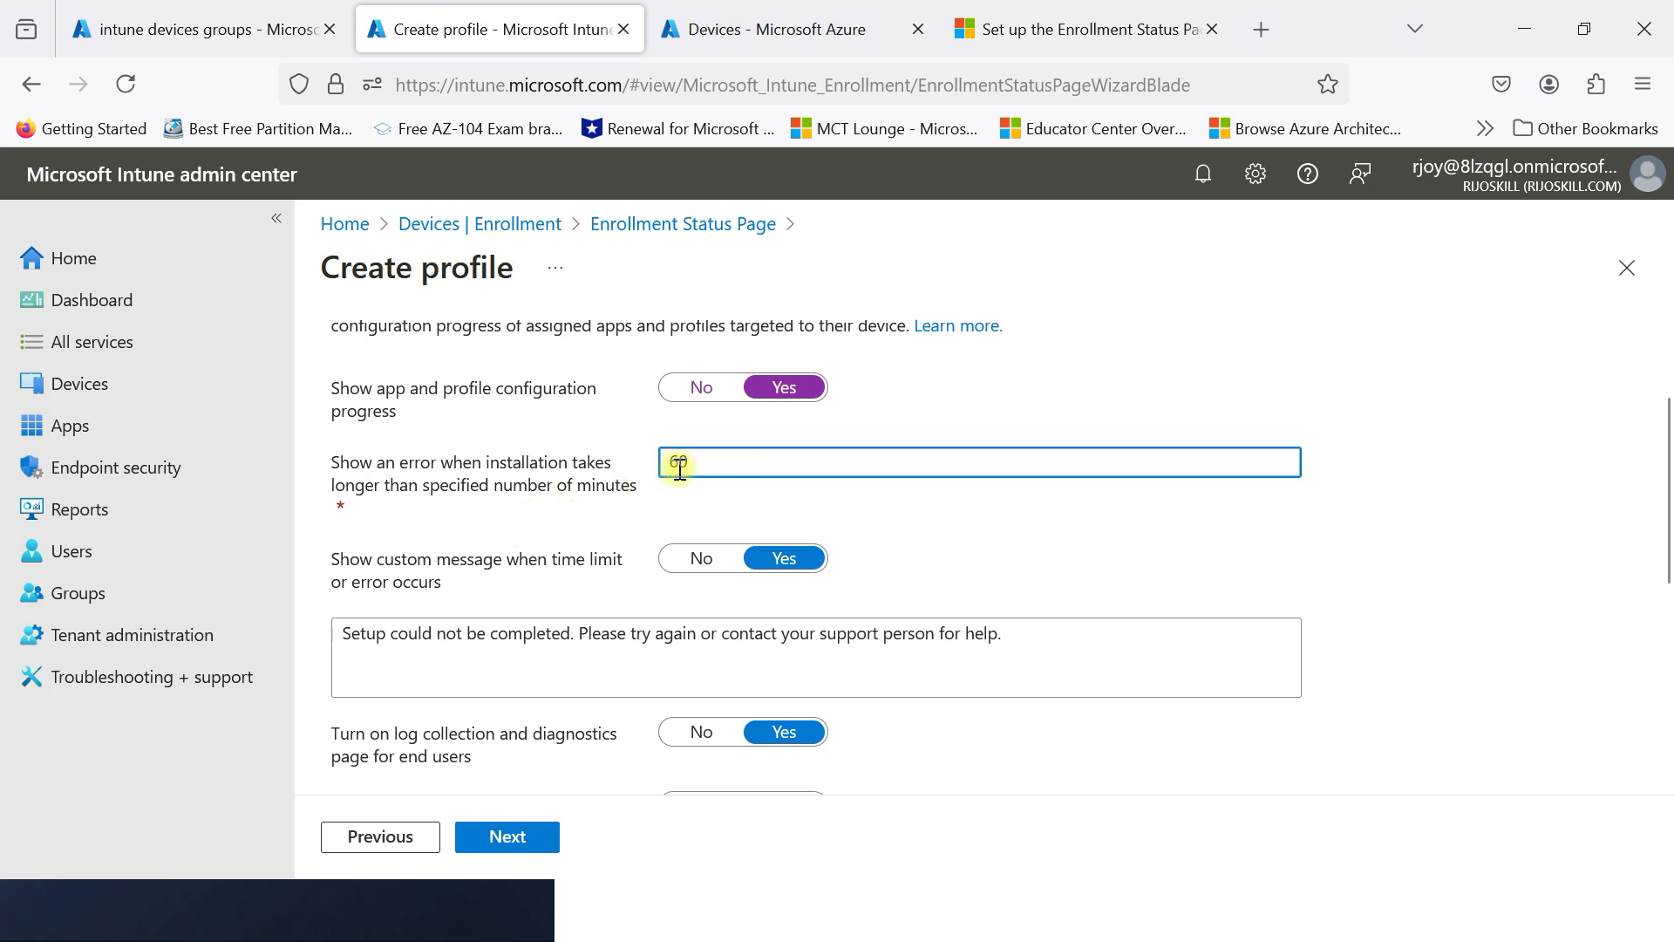
click(535, 516)
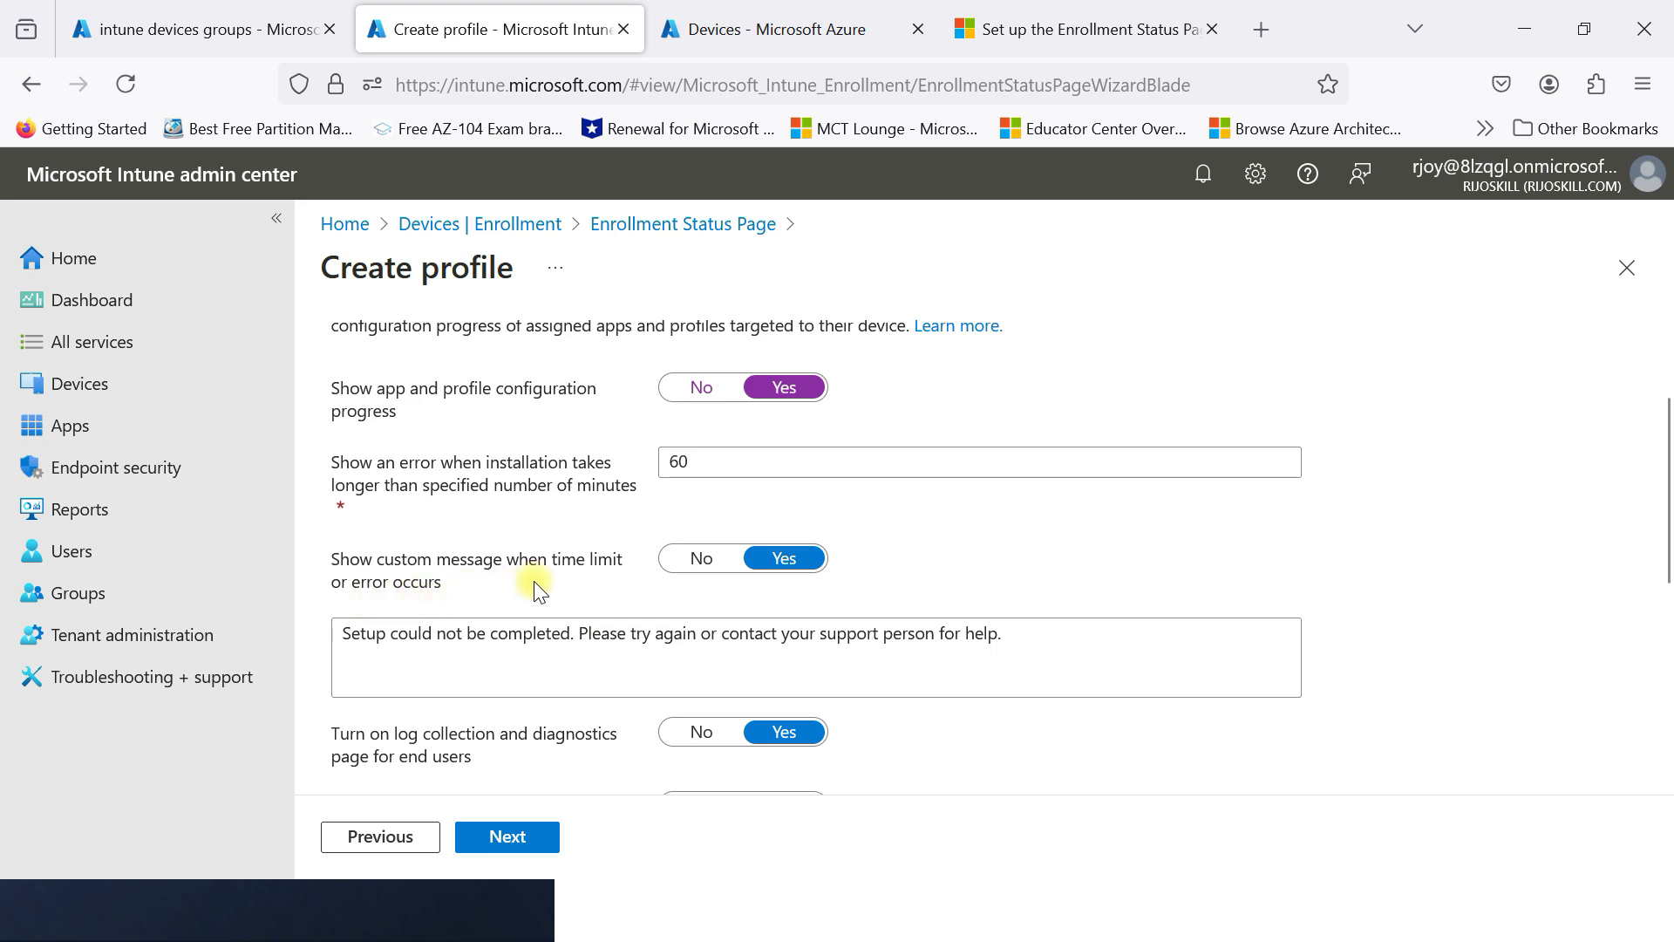
scroll(532, 586, down, 3)
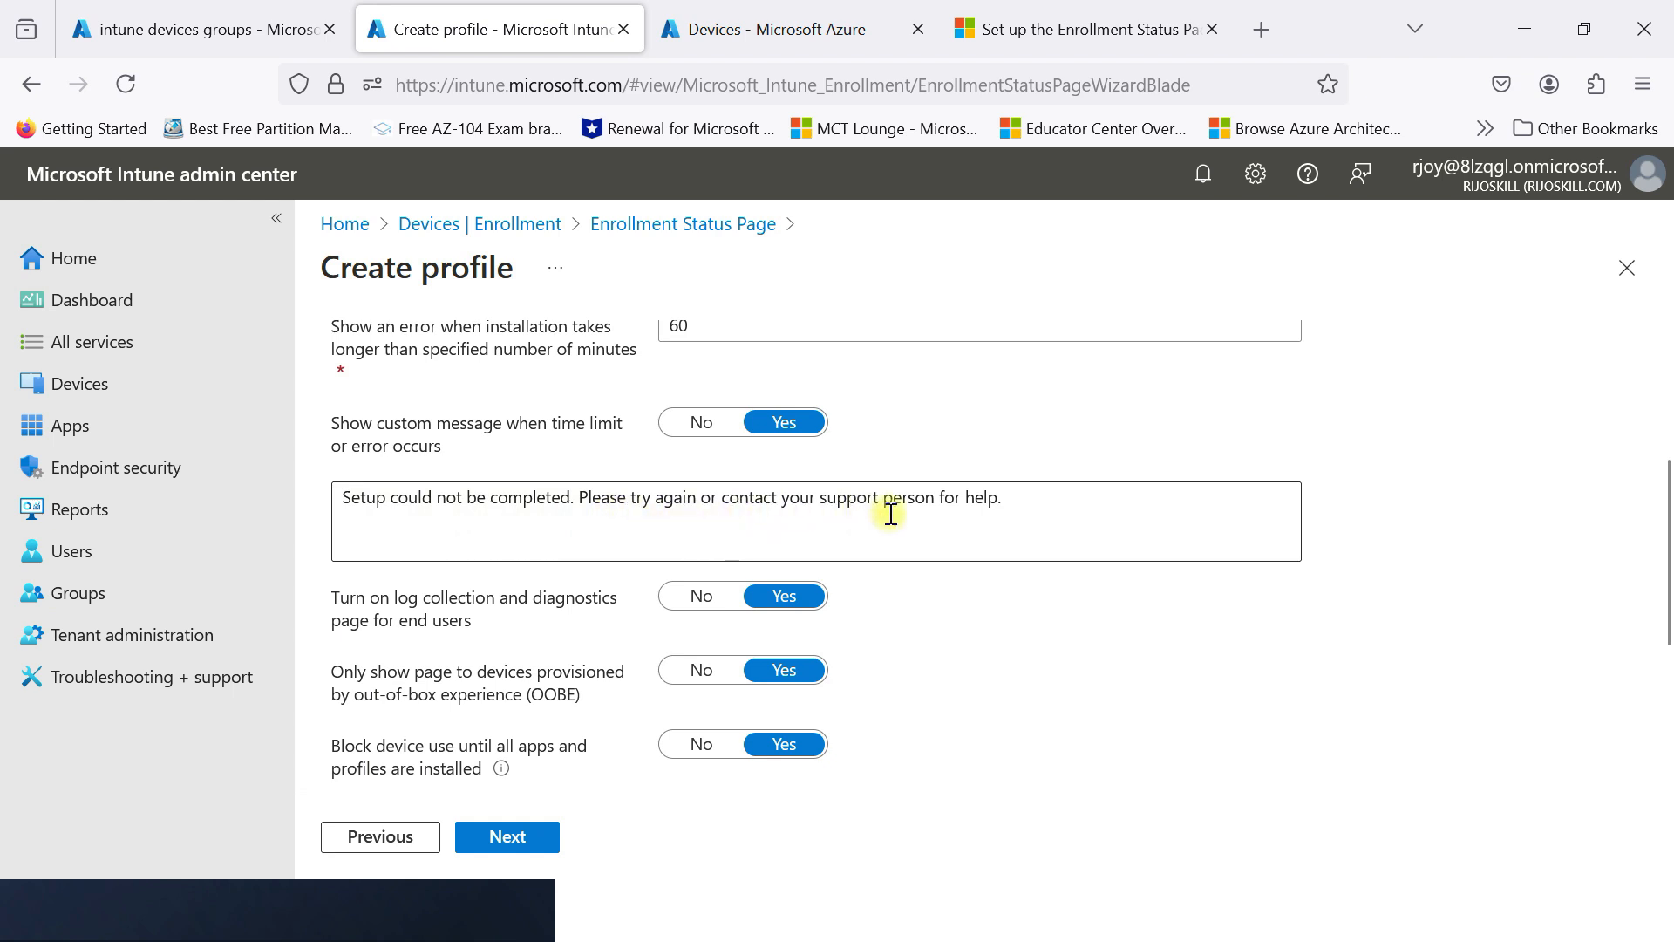
scroll(959, 510, down, 3)
scroll(664, 517, up, 3)
scroll(406, 425, up, 1)
drag(1038, 519, 135, 520)
click(523, 531)
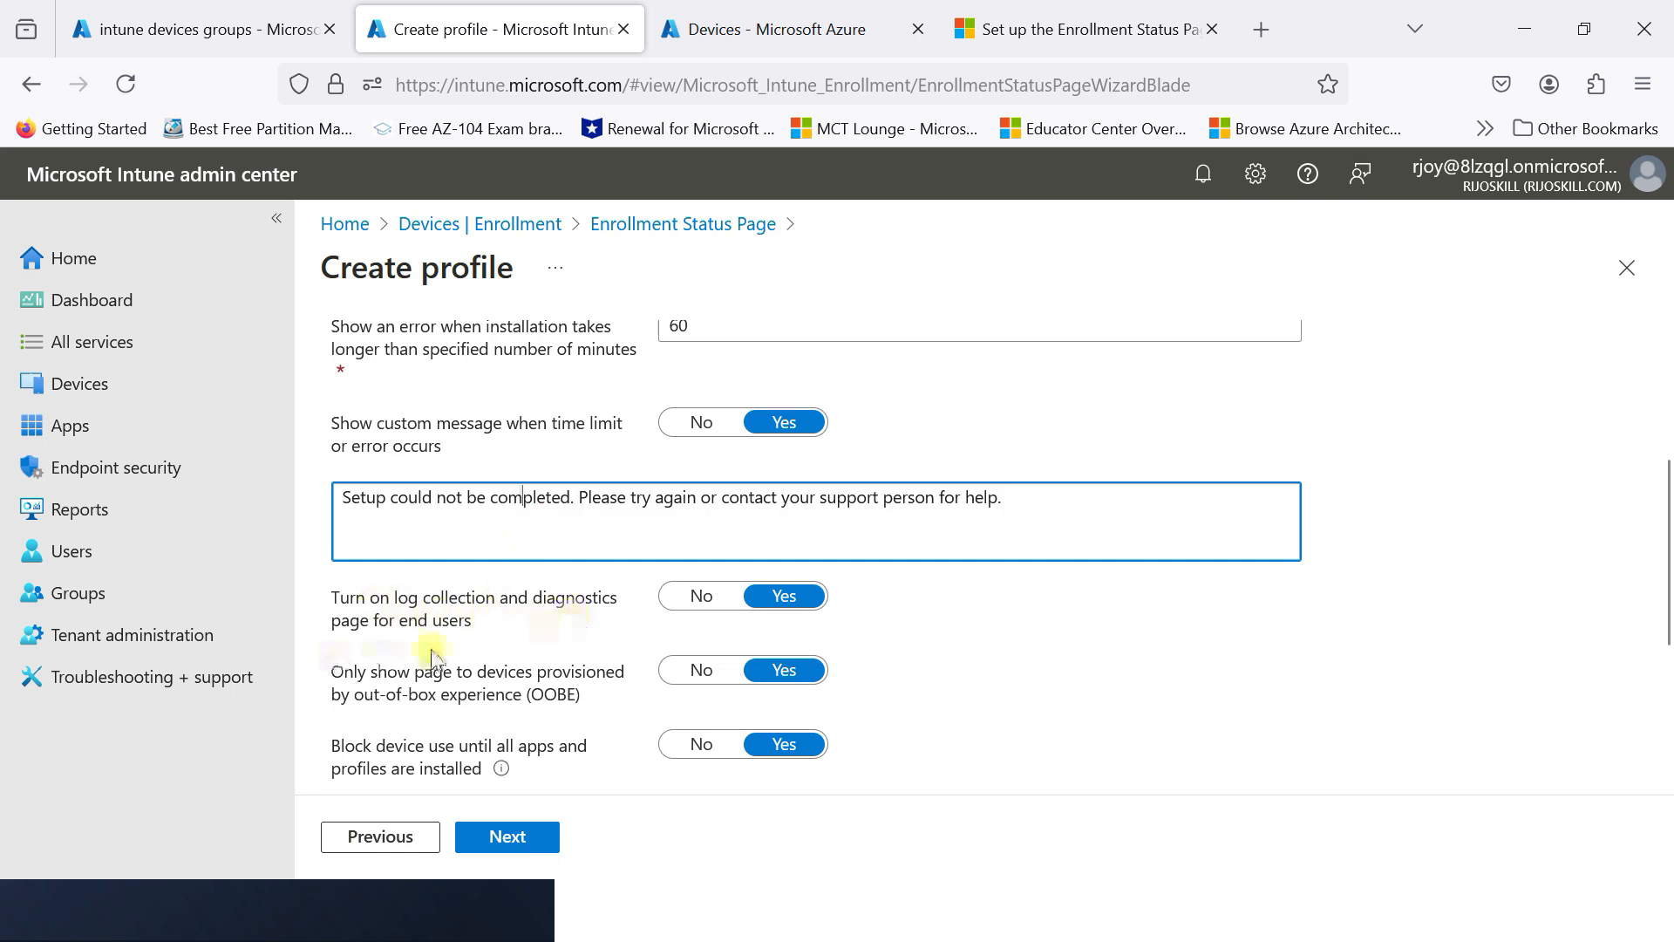
- Switch Block device use until all apps and profiles are installed to No and back to Yes to compare the dependent options
scroll(464, 652, down, 2)
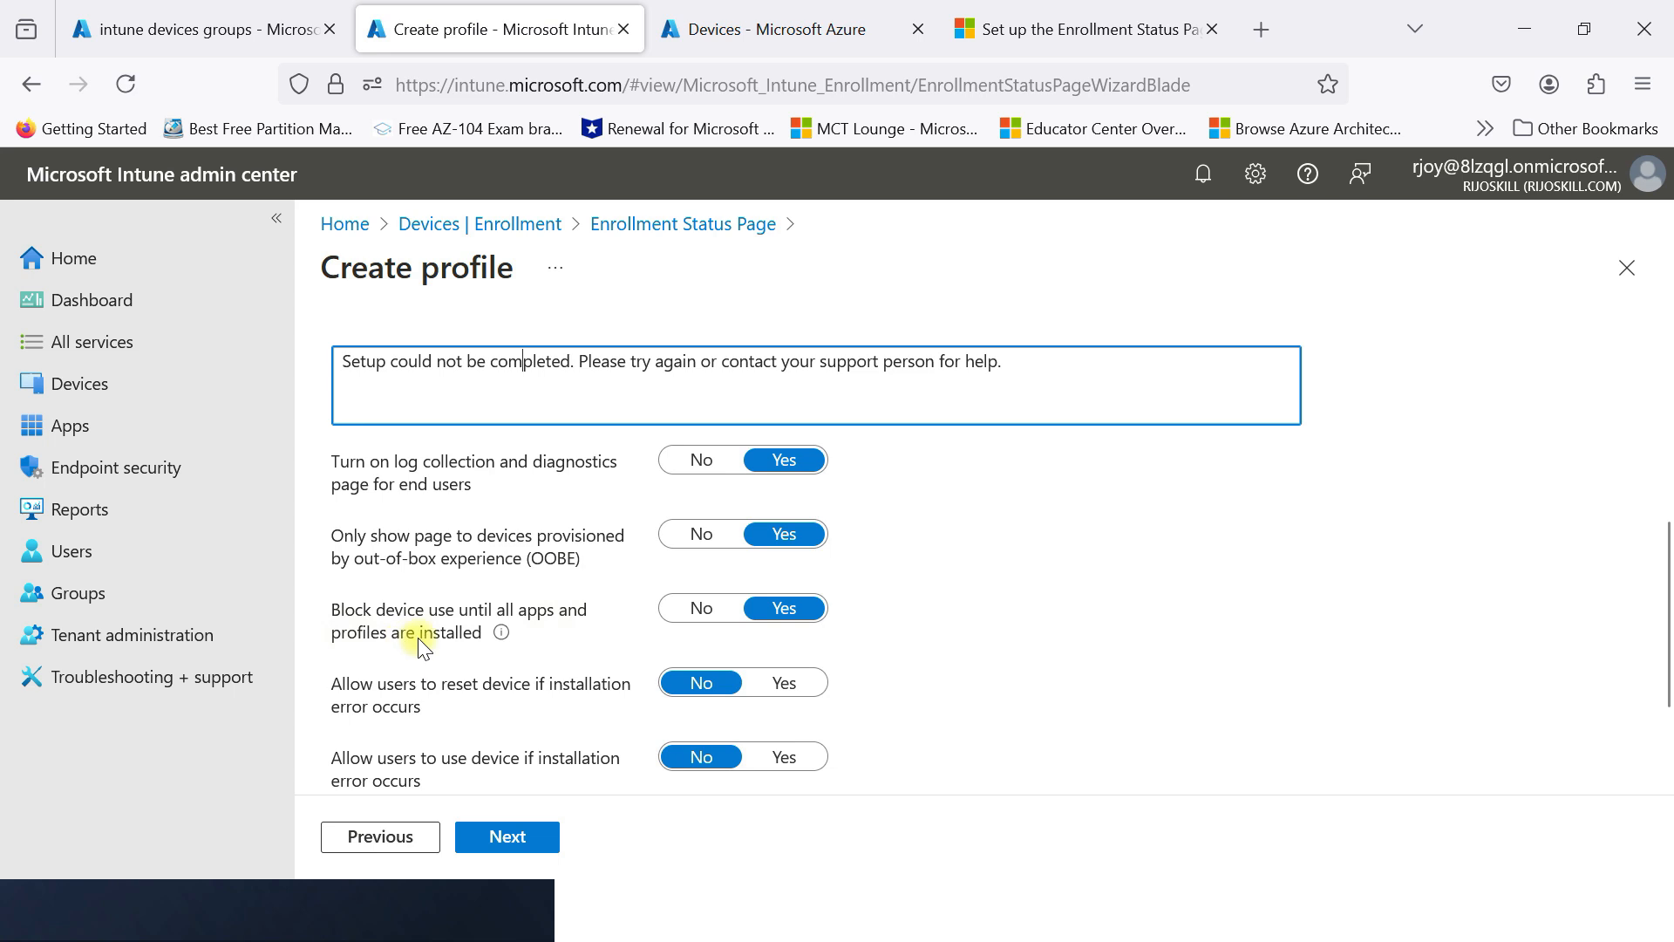
scroll(422, 646, down, 2)
click(726, 472)
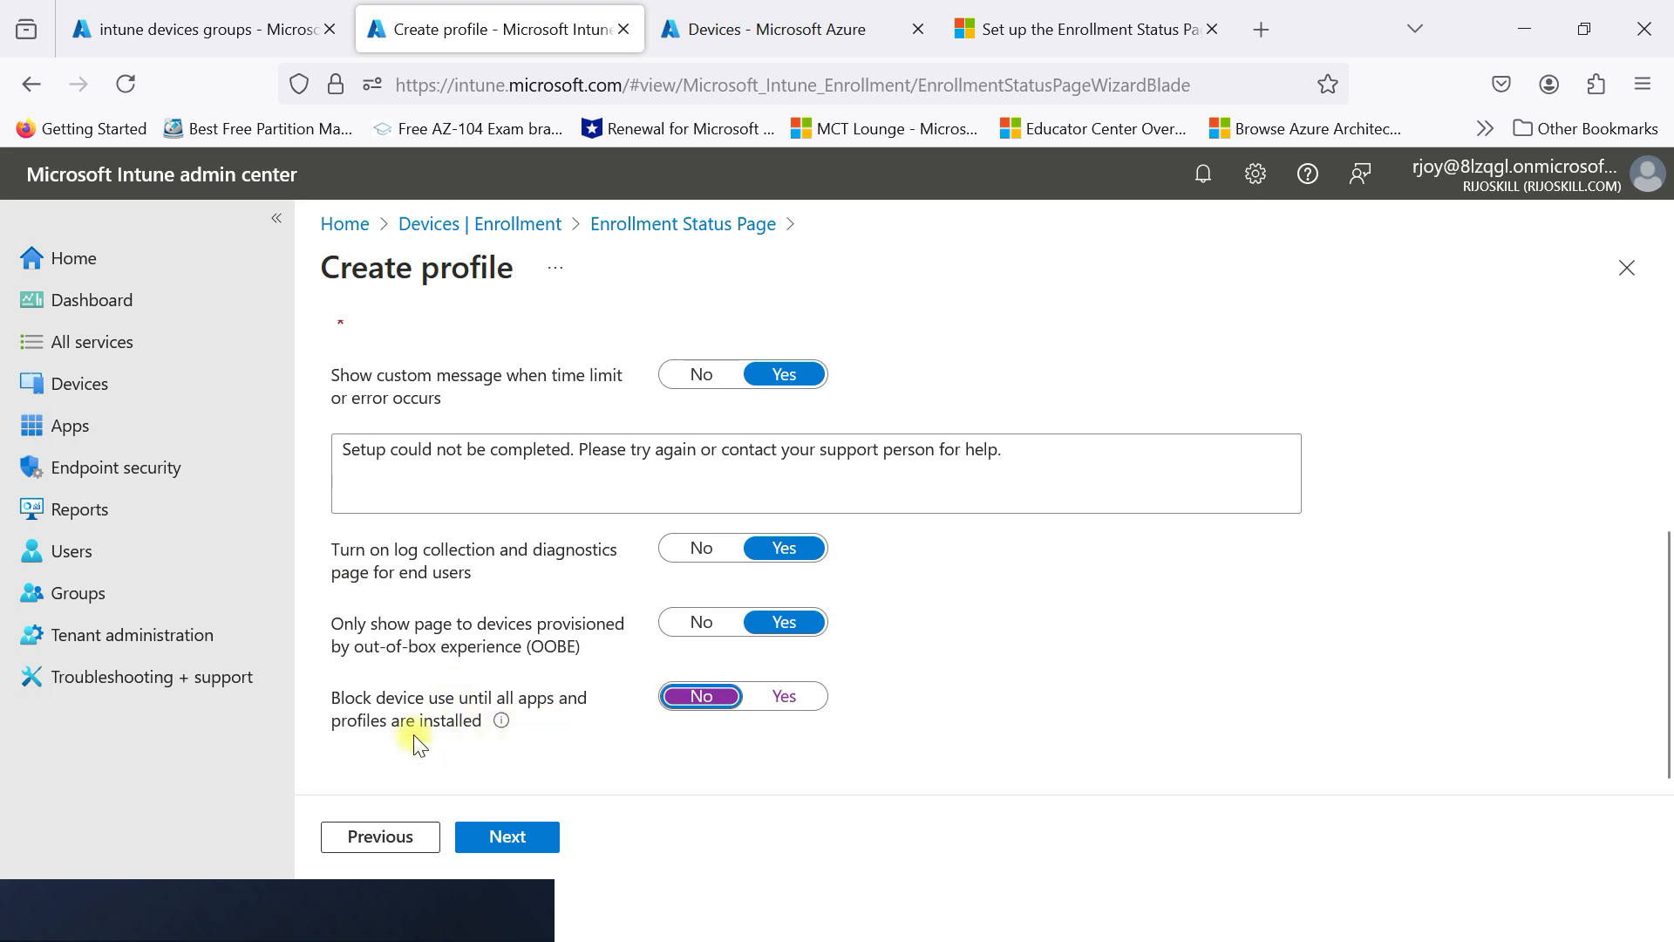
click(783, 695)
scroll(615, 689, down, 2)
scroll(616, 702, down, 1)
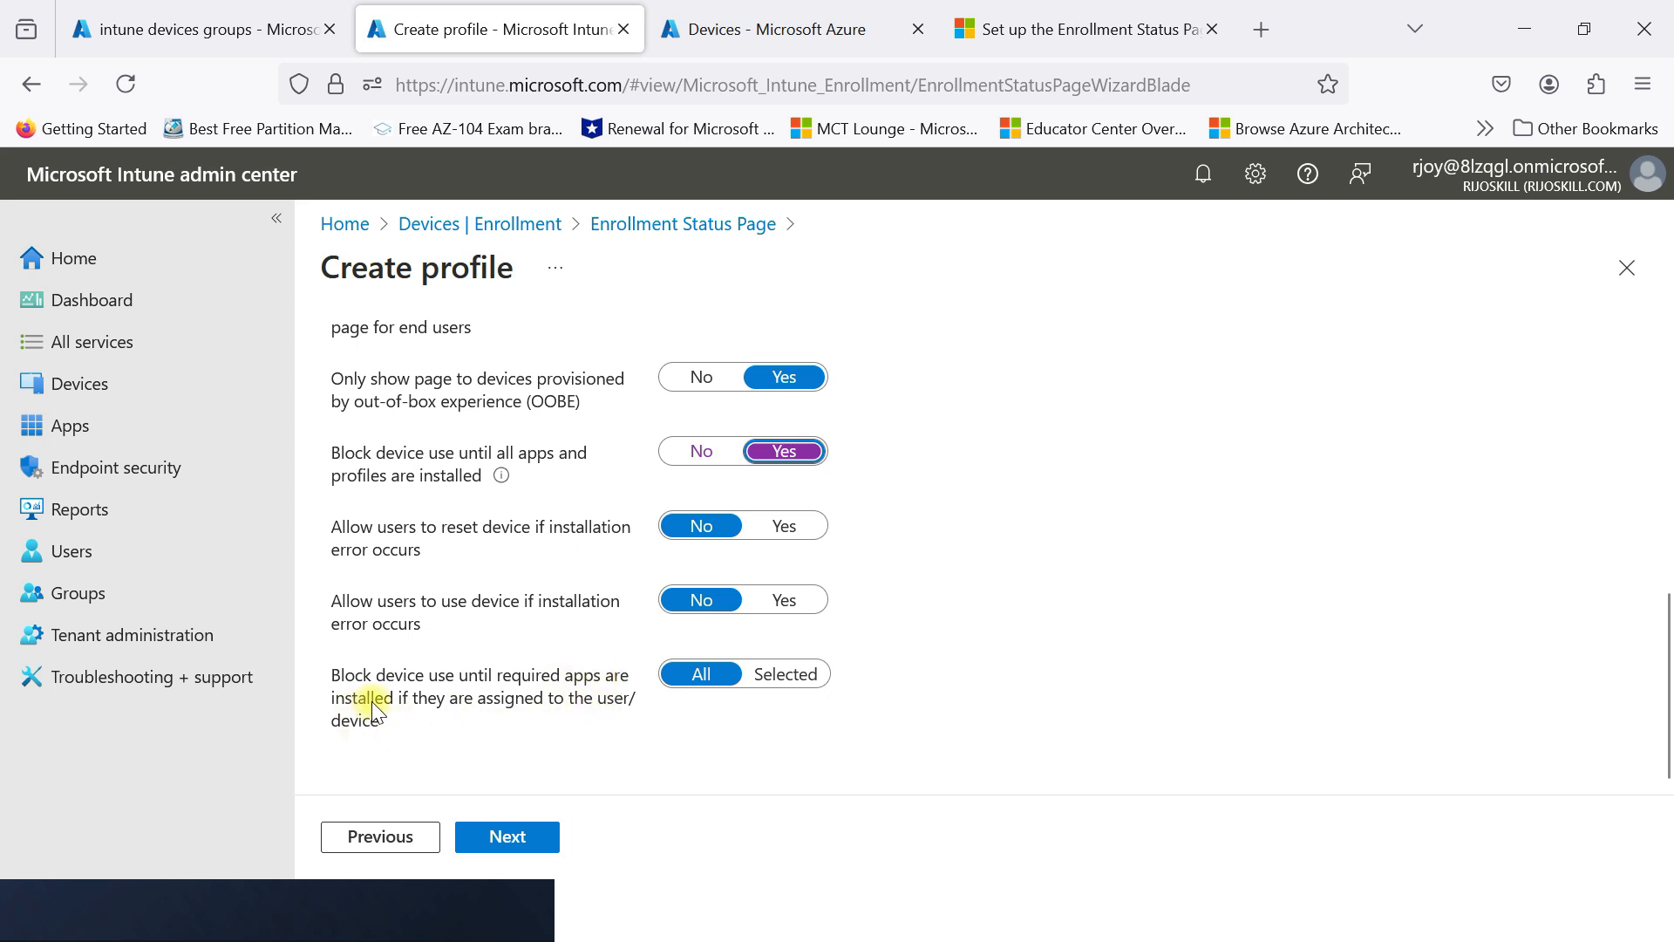
- Try the Selected option for blocking device use until required apps are installed, inspect the blocking apps list and restore All
click(767, 674)
scroll(378, 762, down, 3)
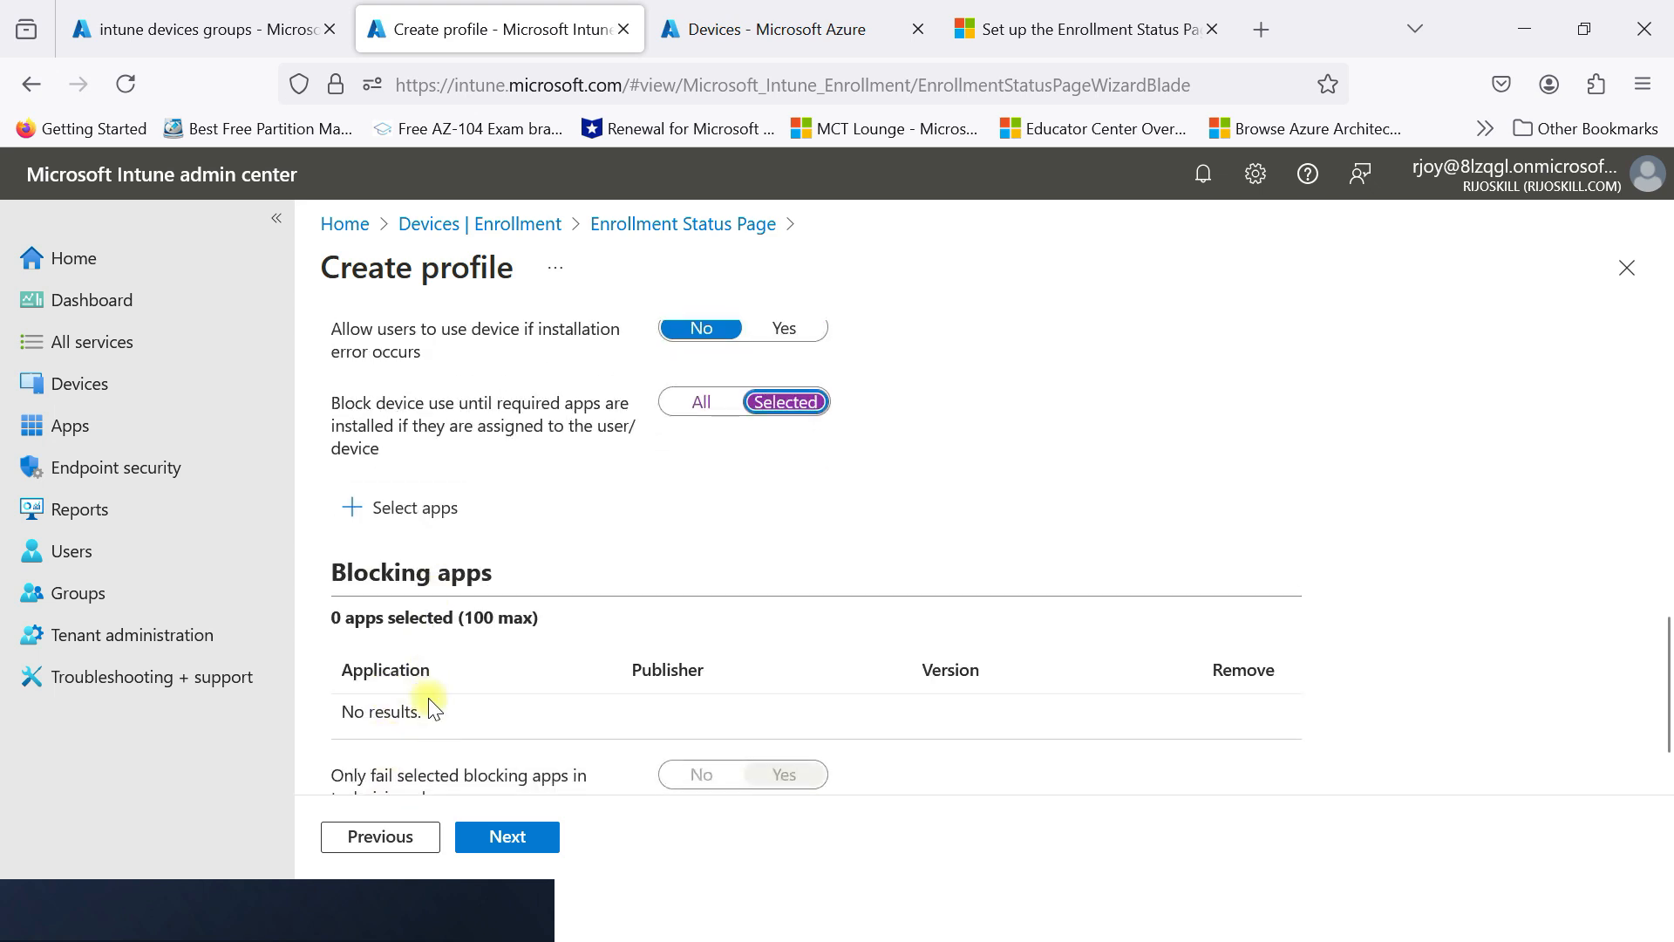
scroll(430, 693, down, 1)
scroll(419, 663, up, 2)
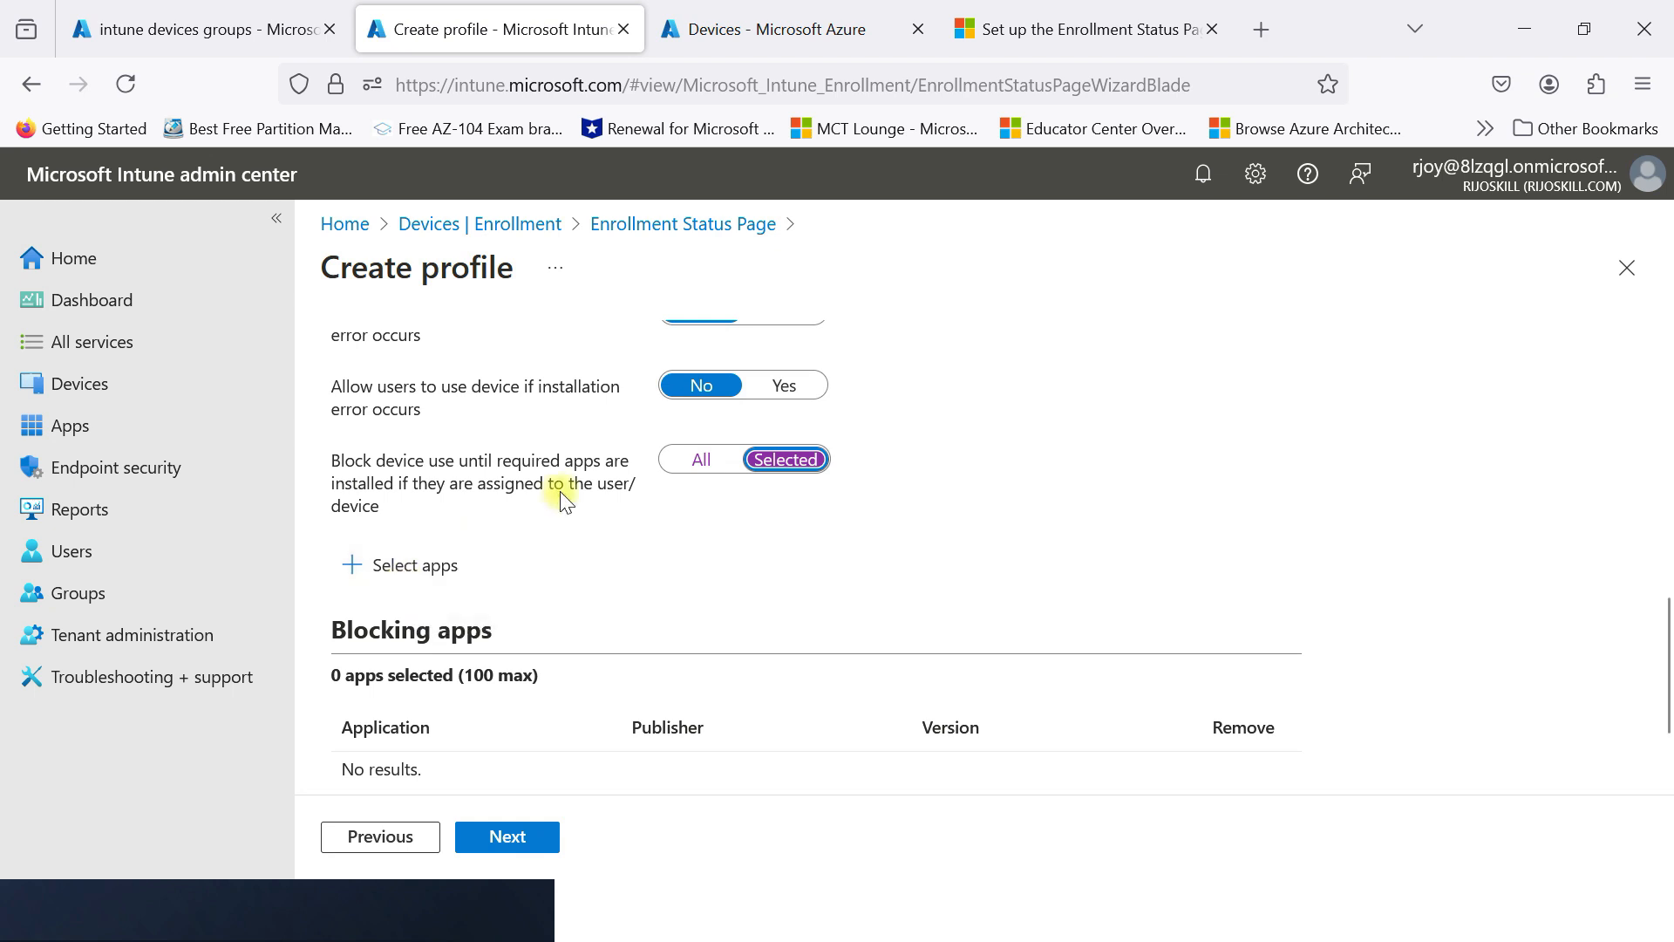
click(698, 459)
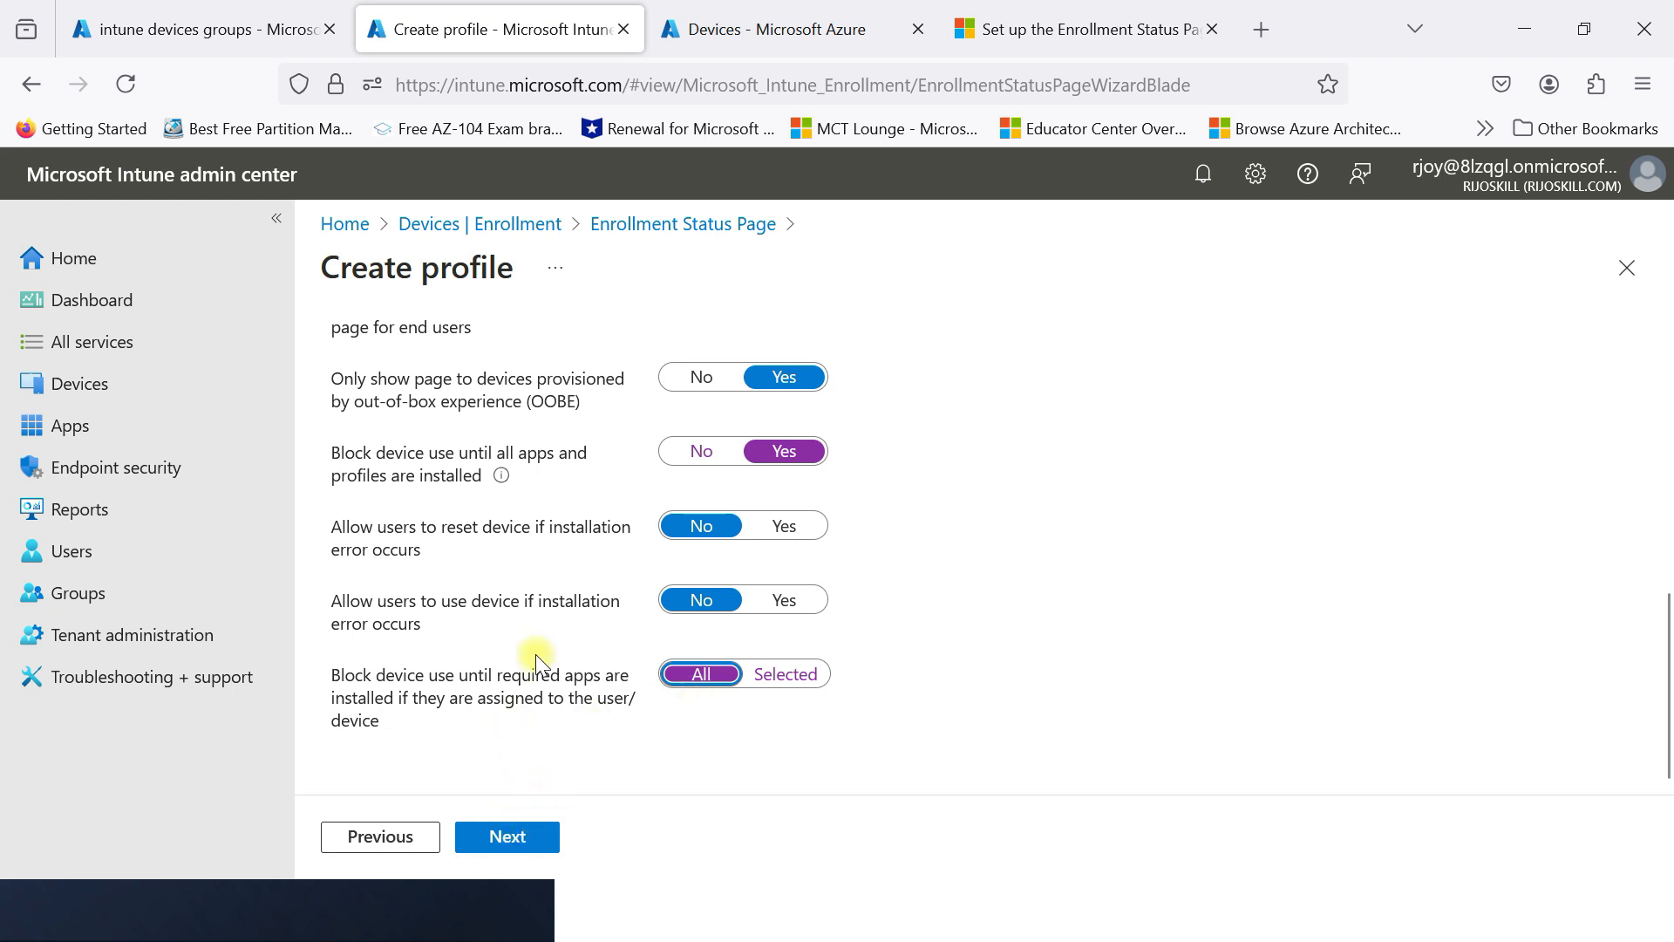
- Check the remaining Enrollment Status Page settings and continue to the profile's group assignments
scroll(663, 606, up, 2)
scroll(663, 601, up, 5)
scroll(610, 680, down, 10)
click(534, 832)
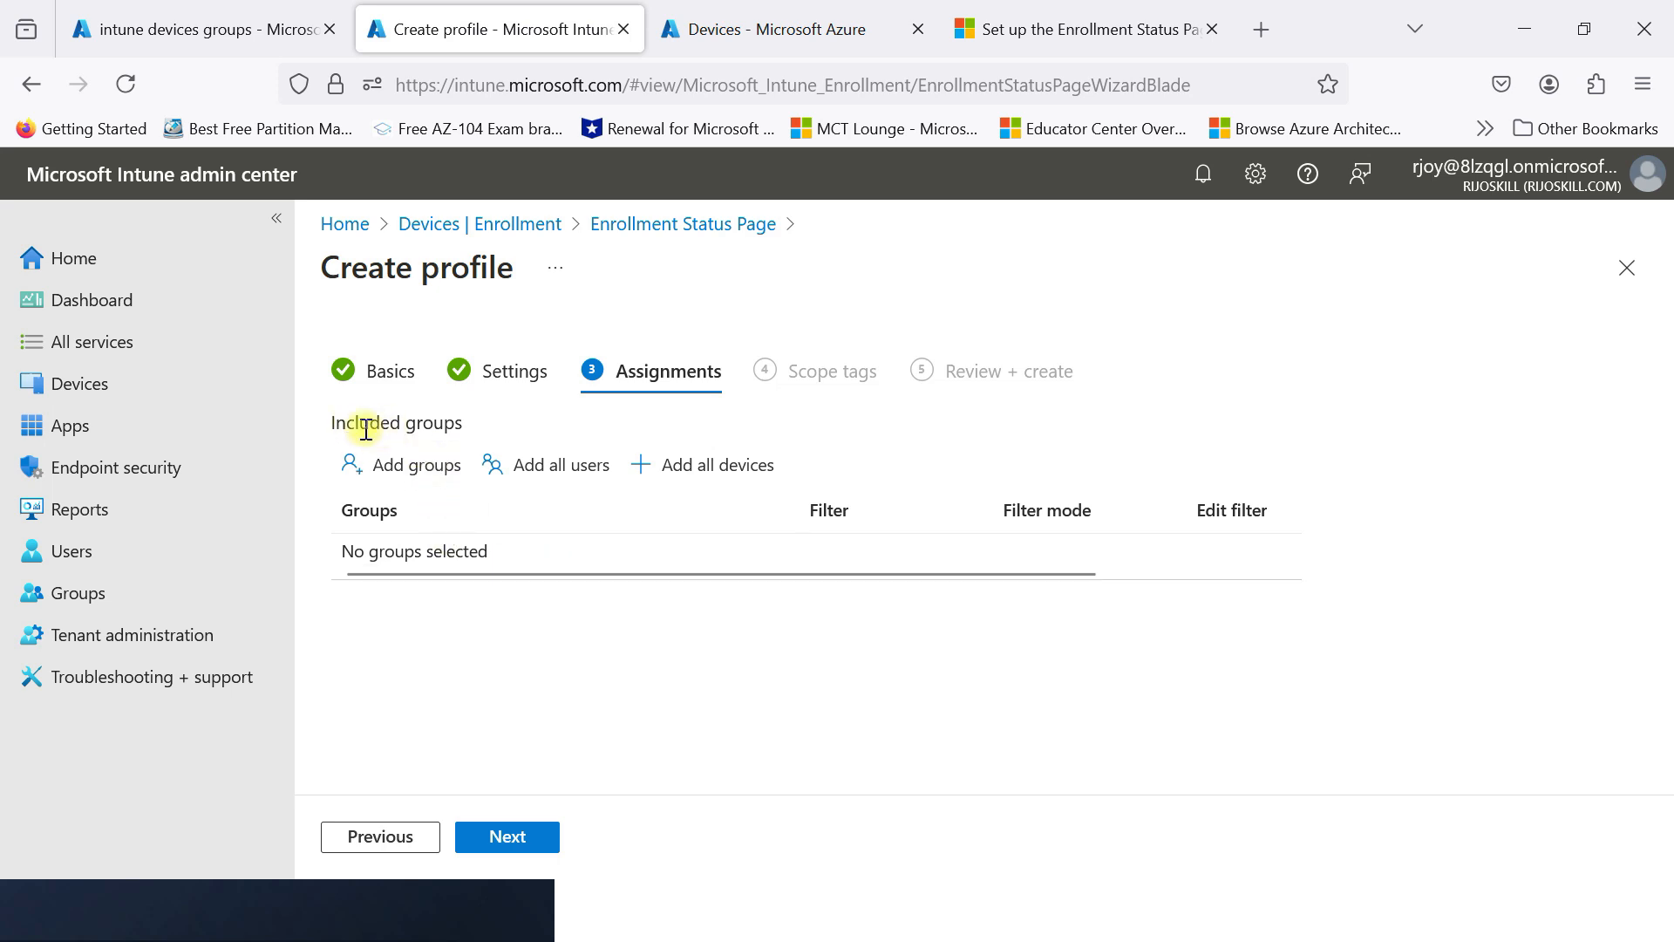
- Add the intune devices groups group to the included groups of the Enrollment Status Page profile
click(410, 465)
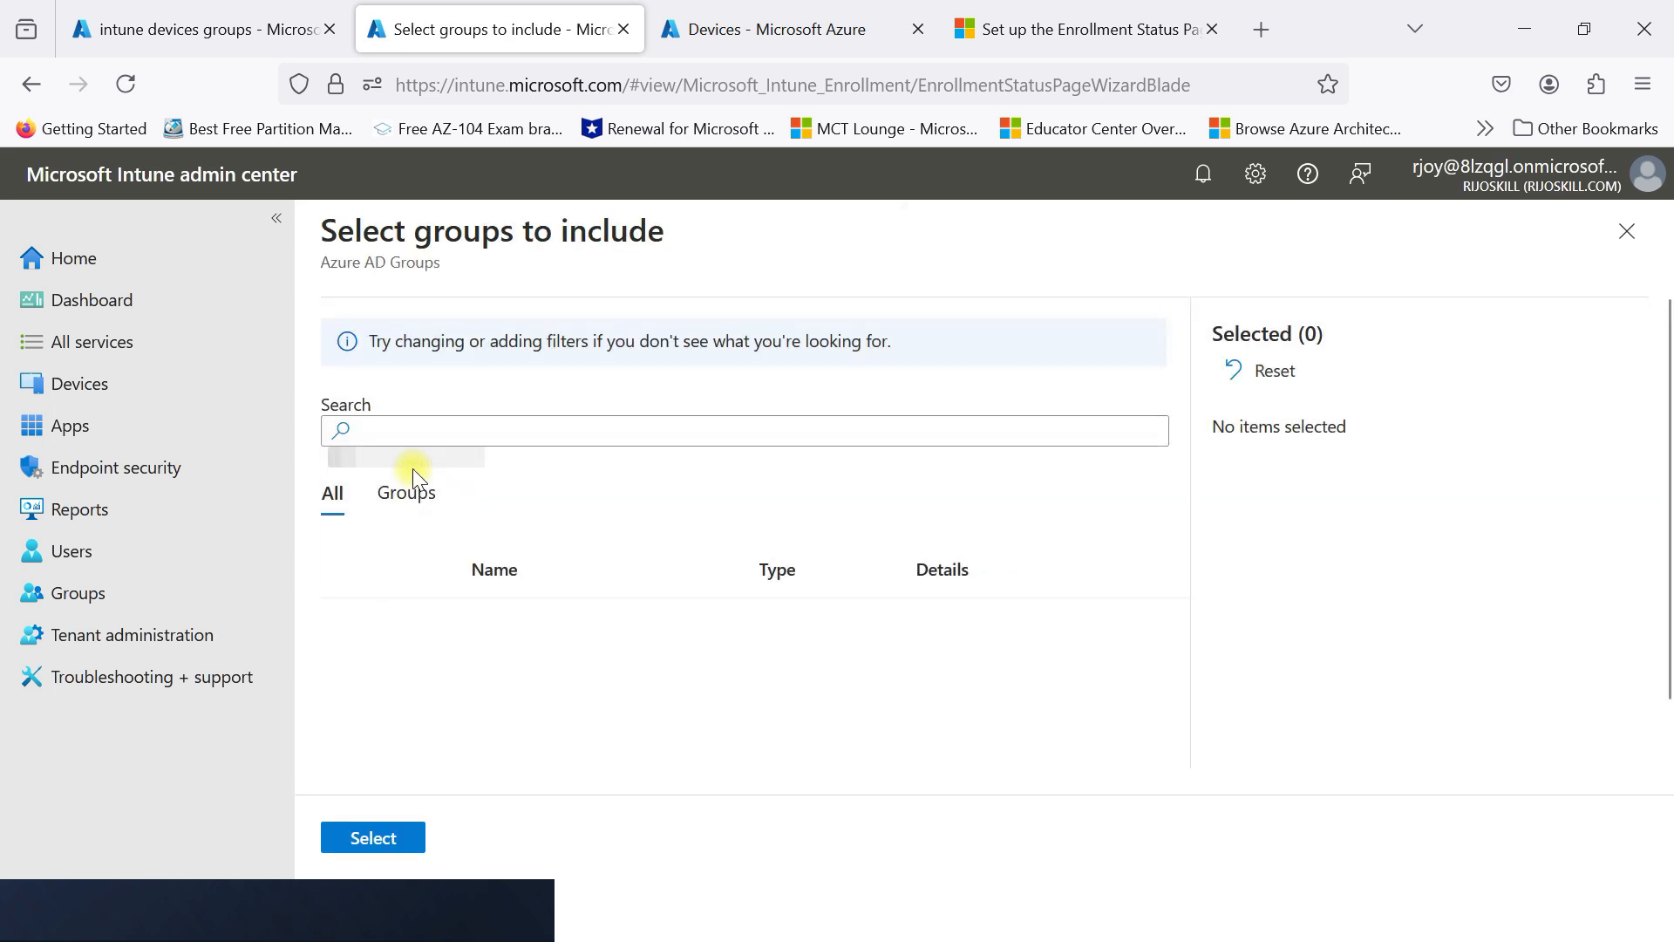
click(417, 501)
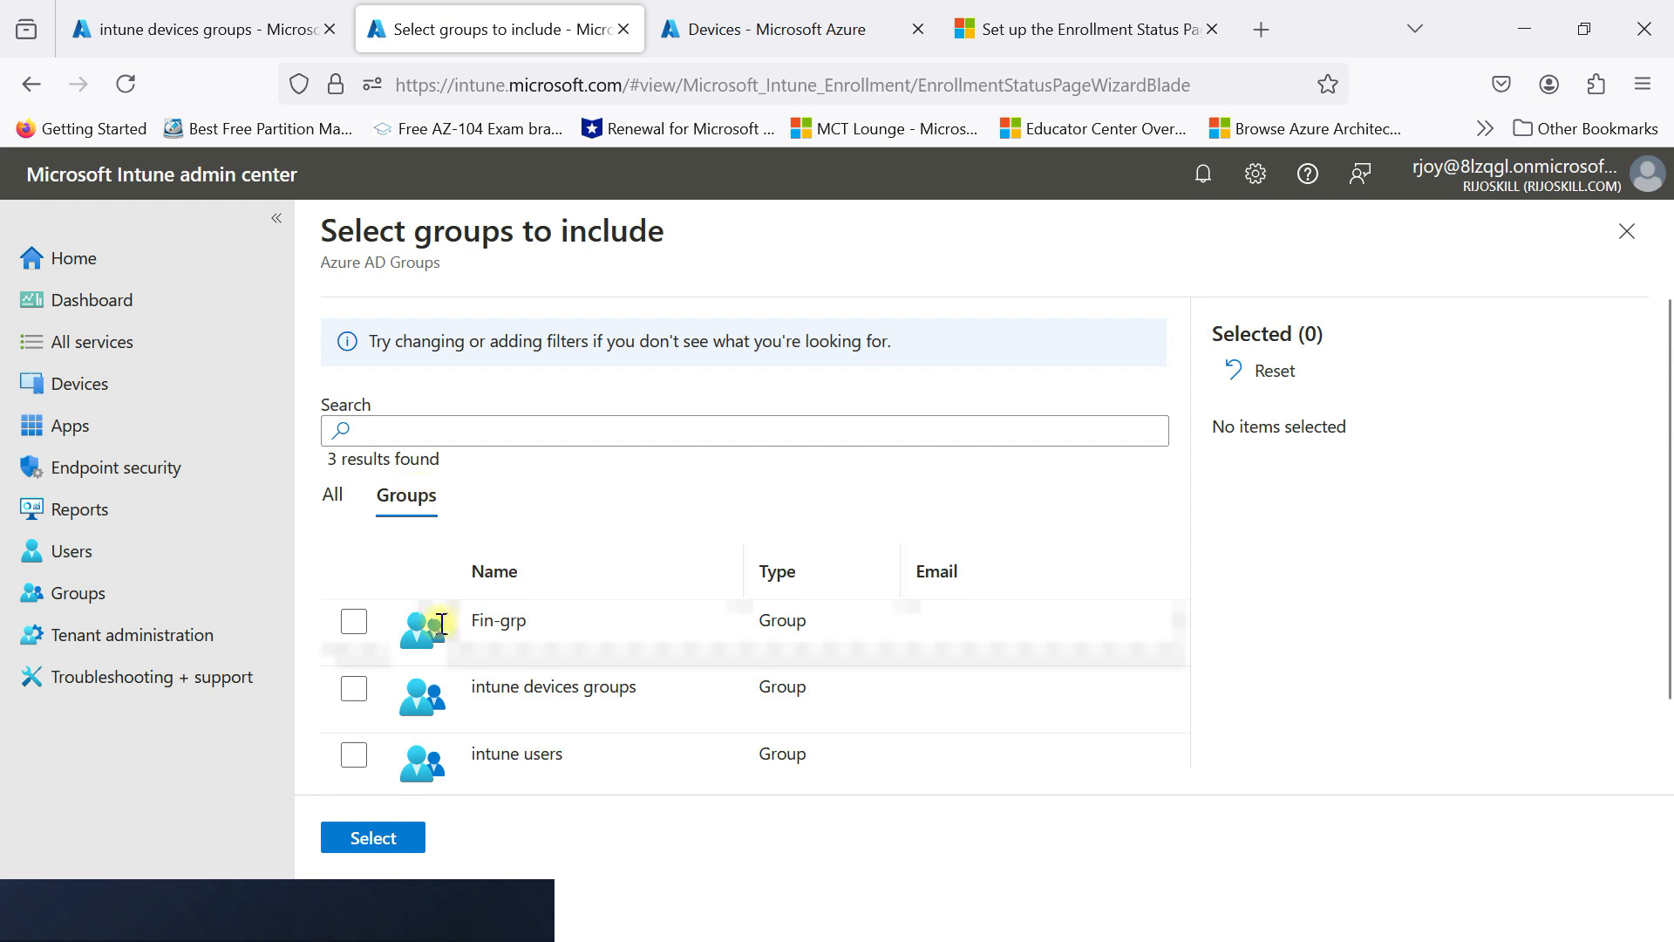
scroll(419, 626, down, 1)
click(354, 601)
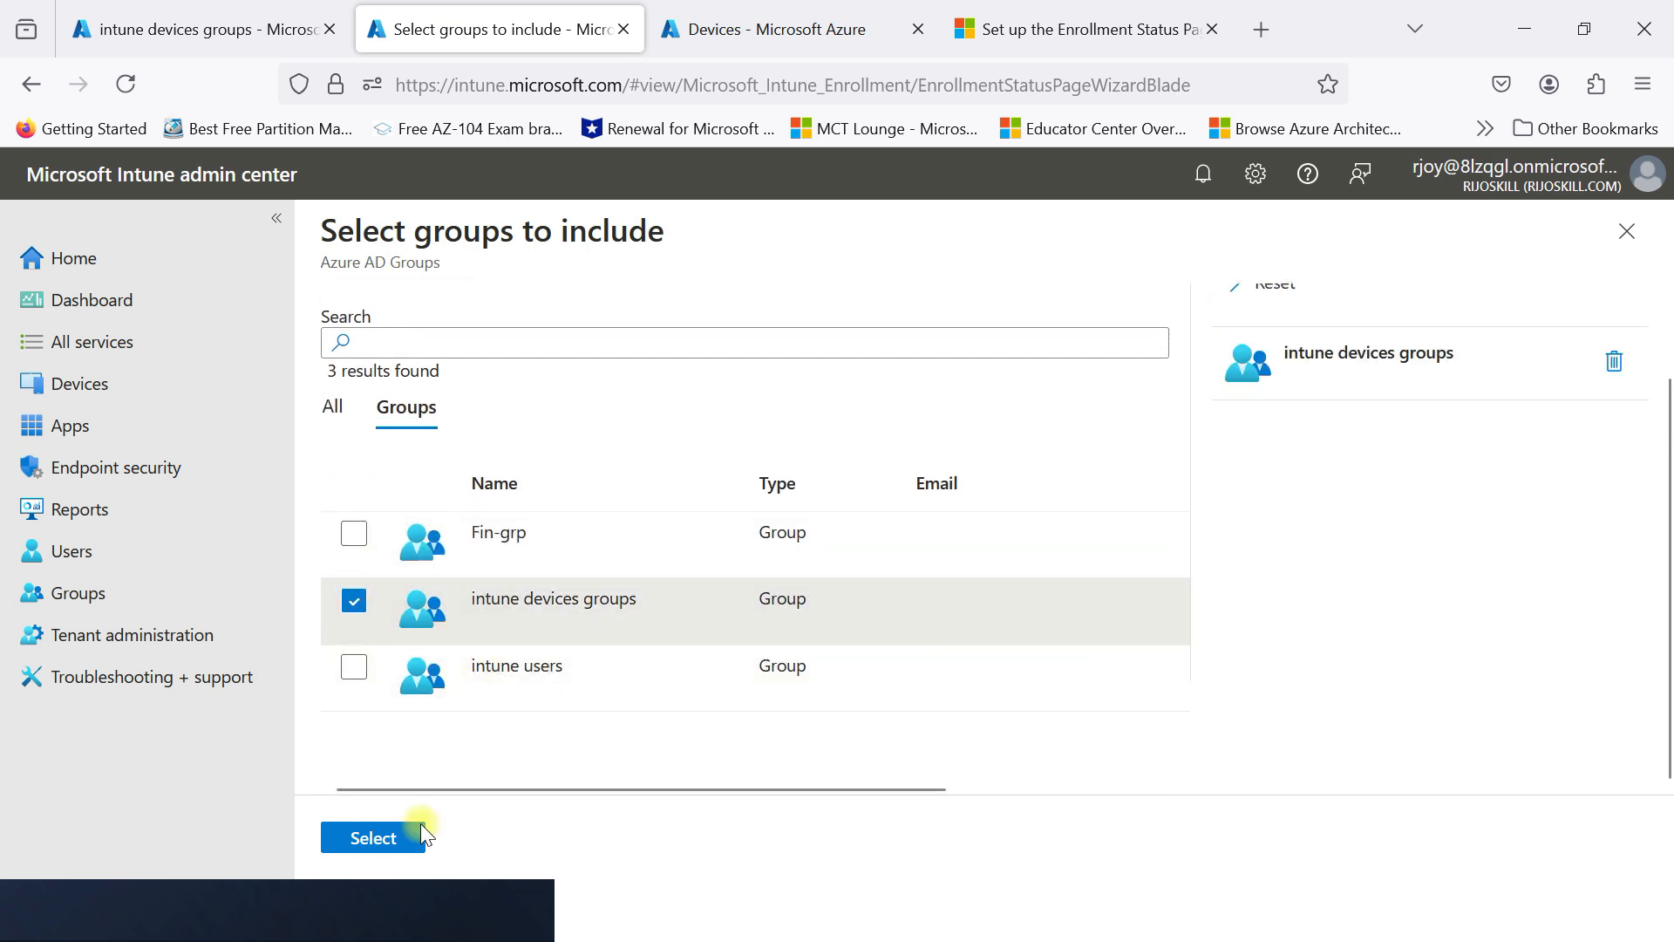
click(413, 835)
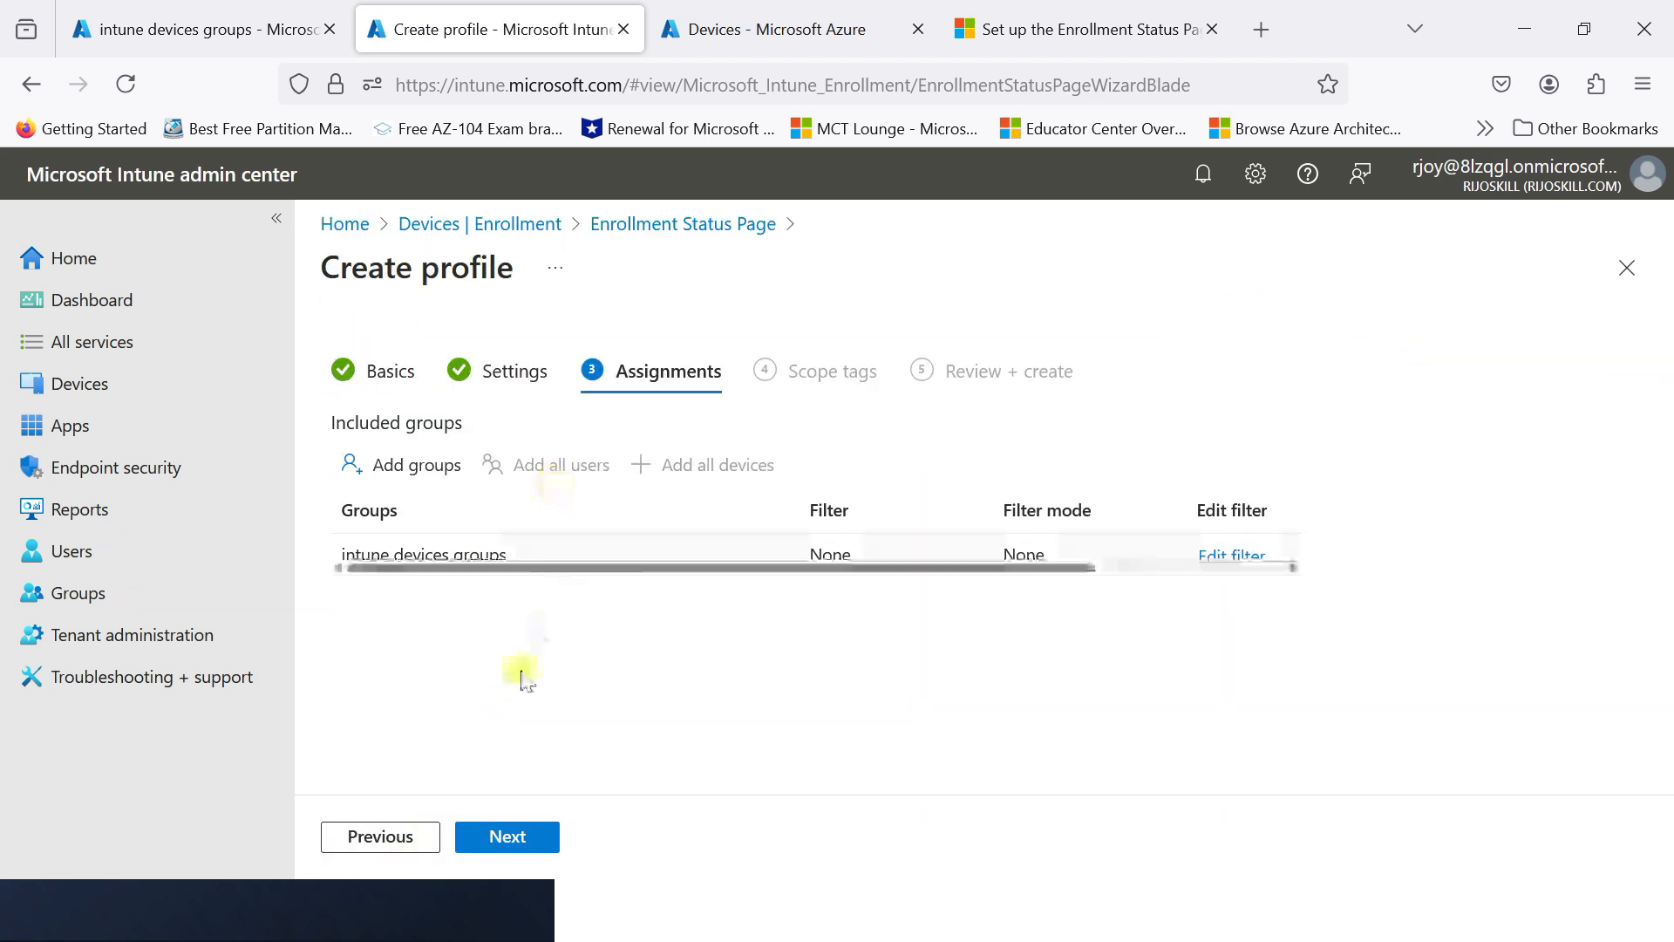
- Keep the Default scope tag, review and create the Enrollment Status Page profile, and close the profile list
click(486, 833)
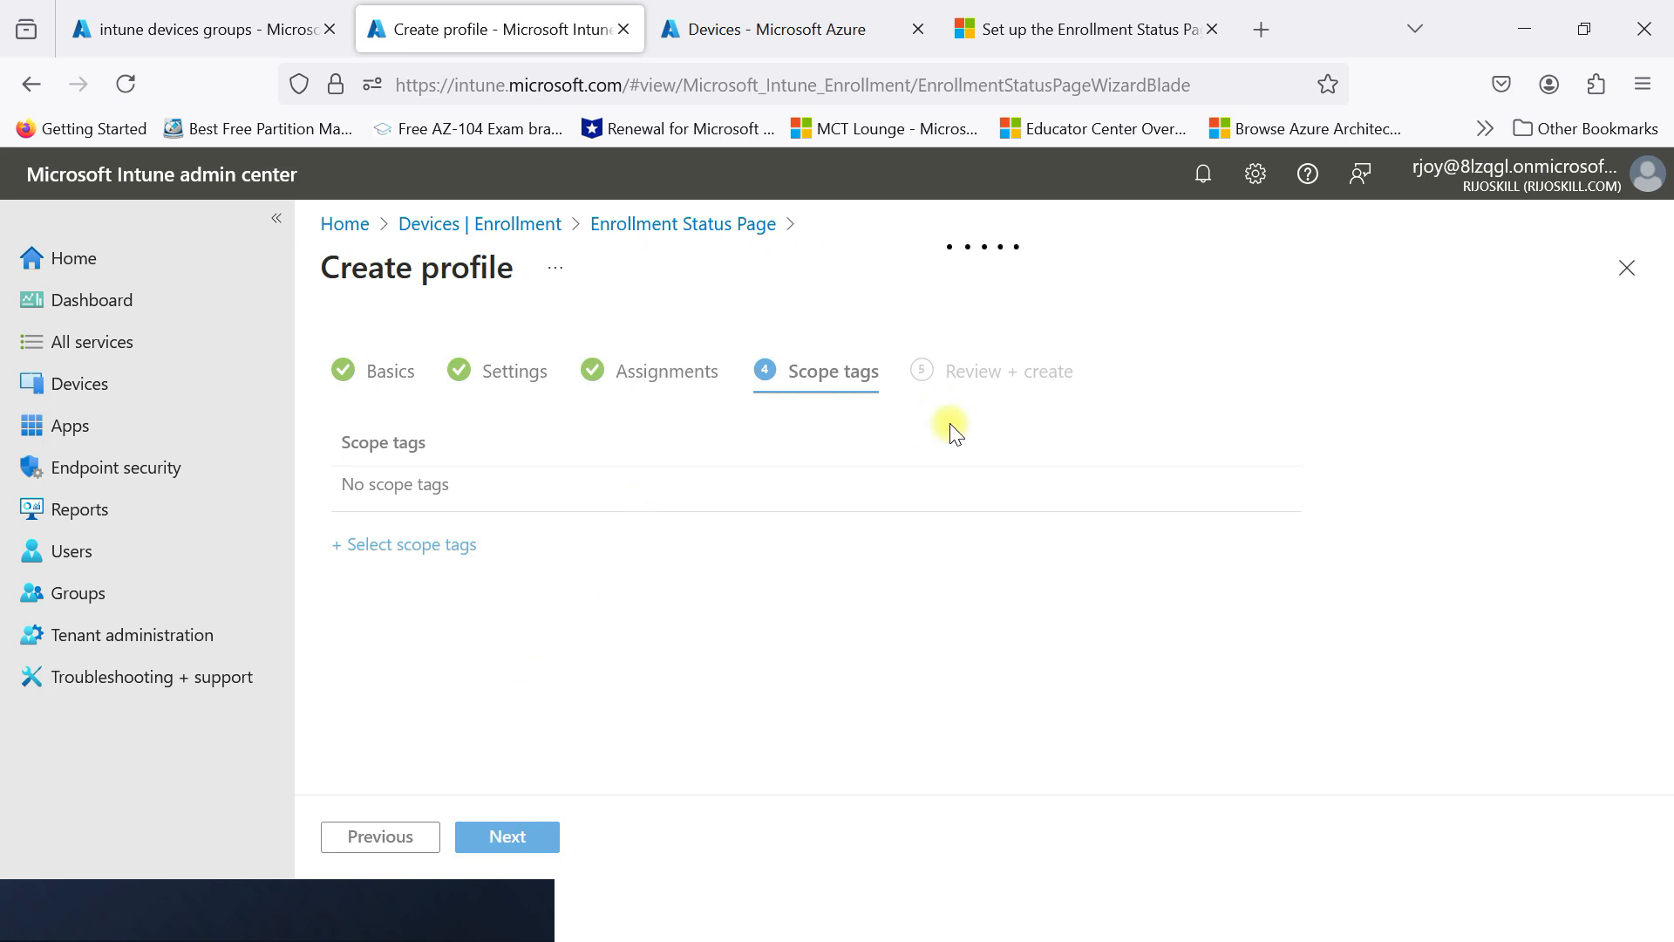
click(530, 846)
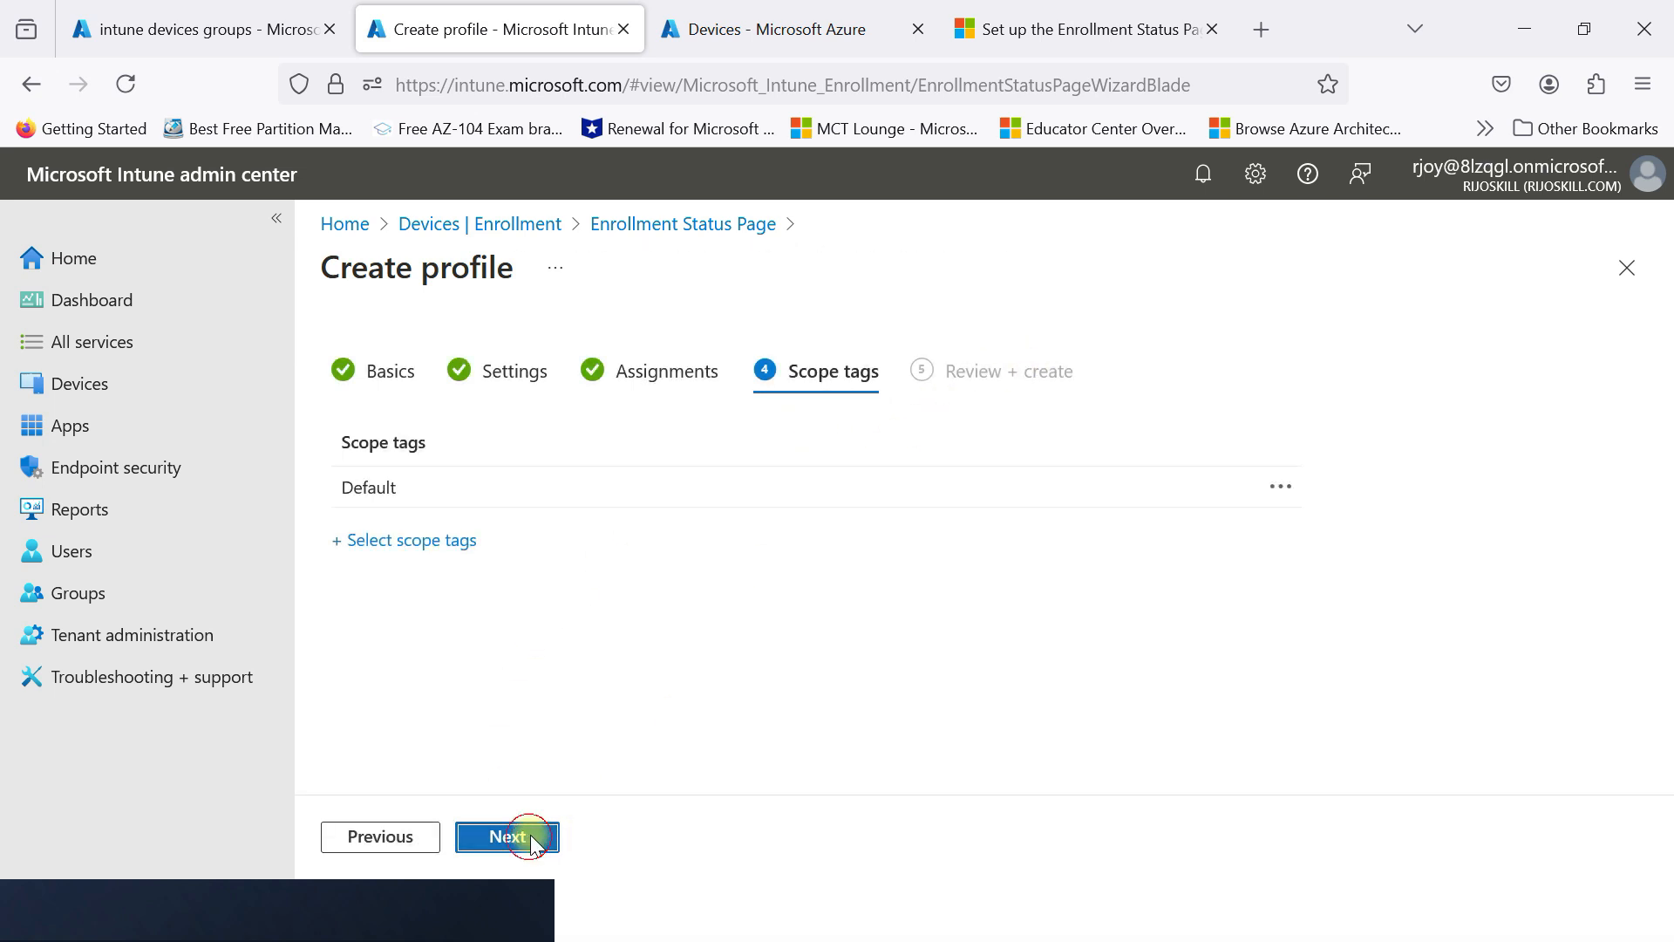
scroll(824, 579, down, 3)
scroll(820, 589, down, 5)
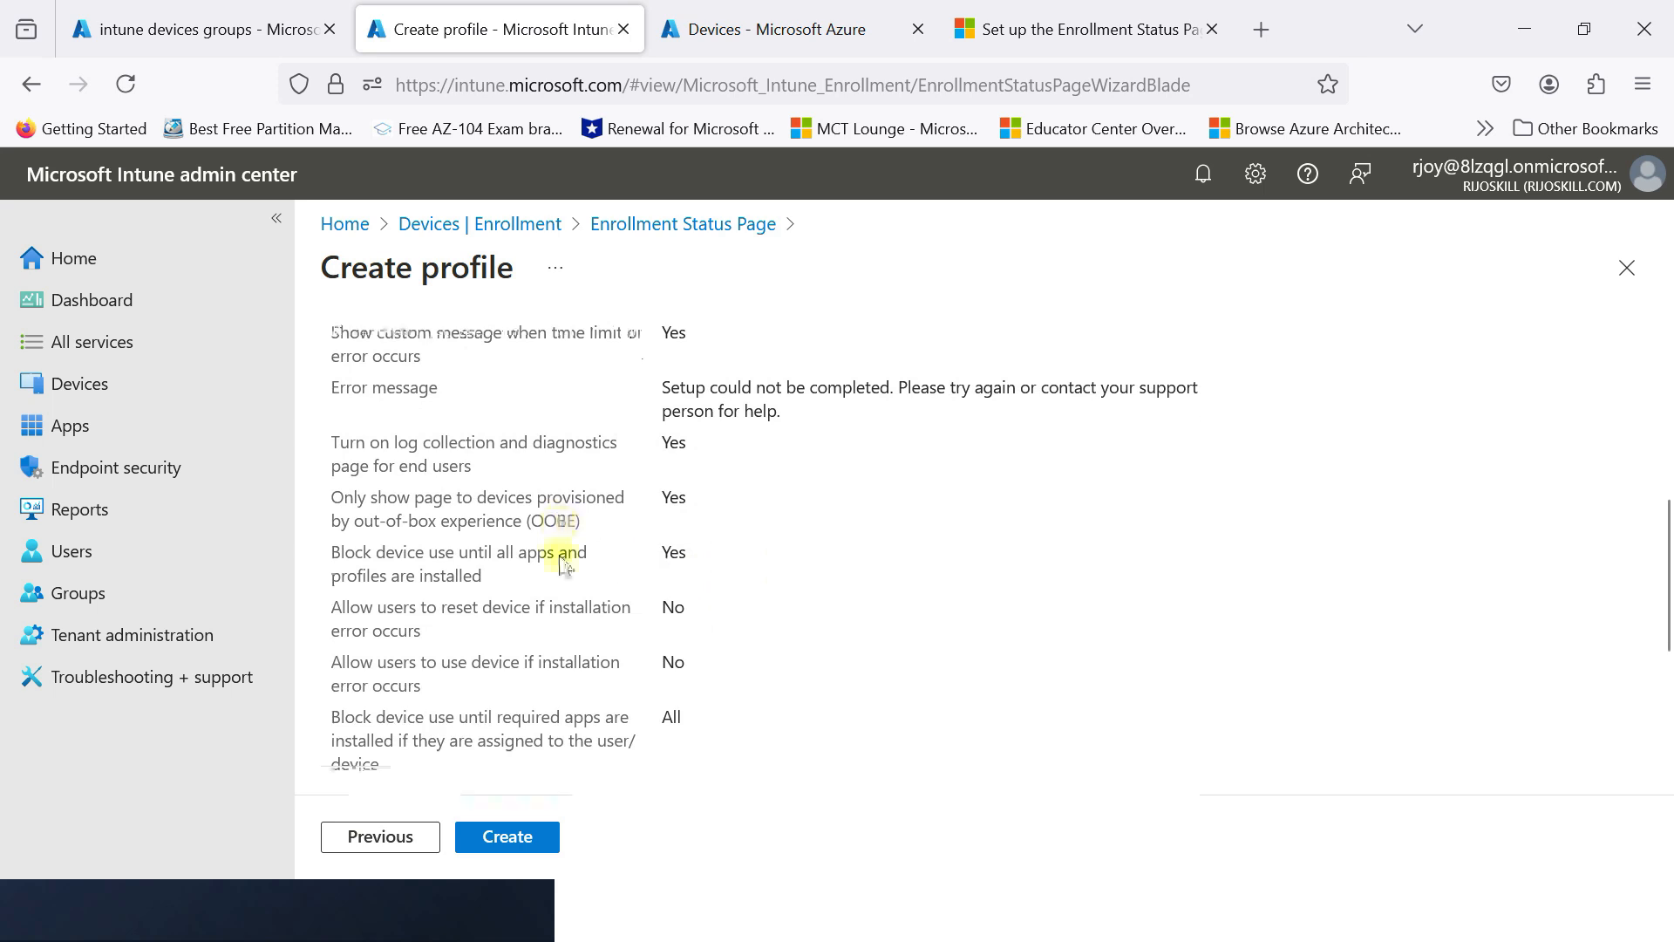
click(547, 838)
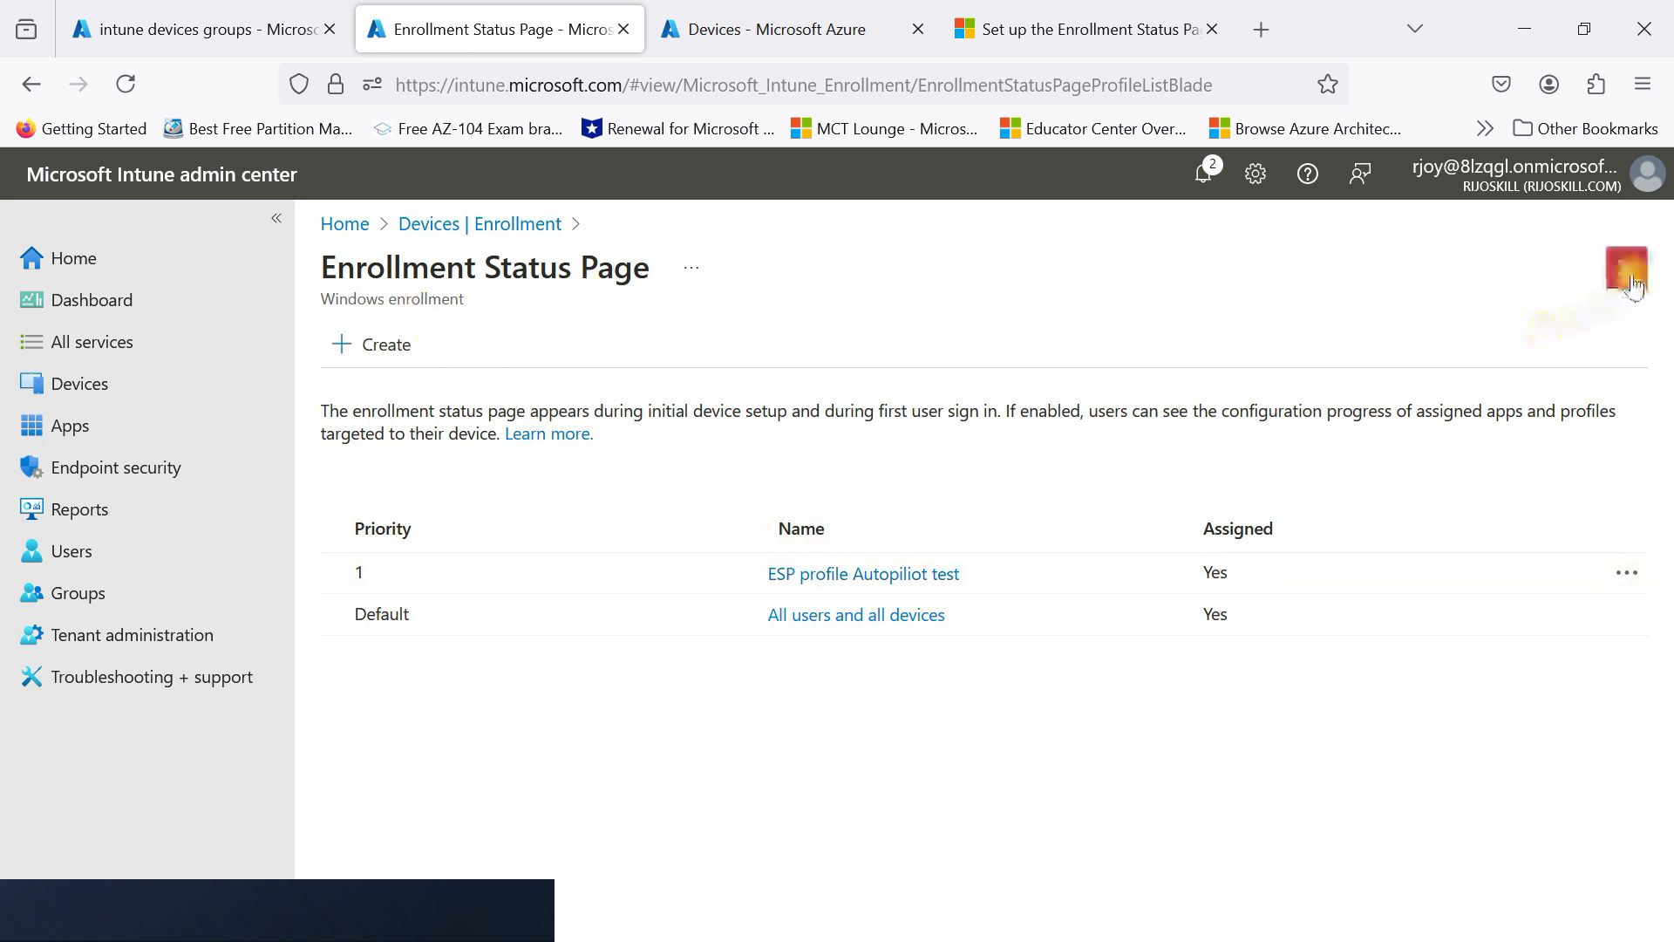
click(1626, 267)
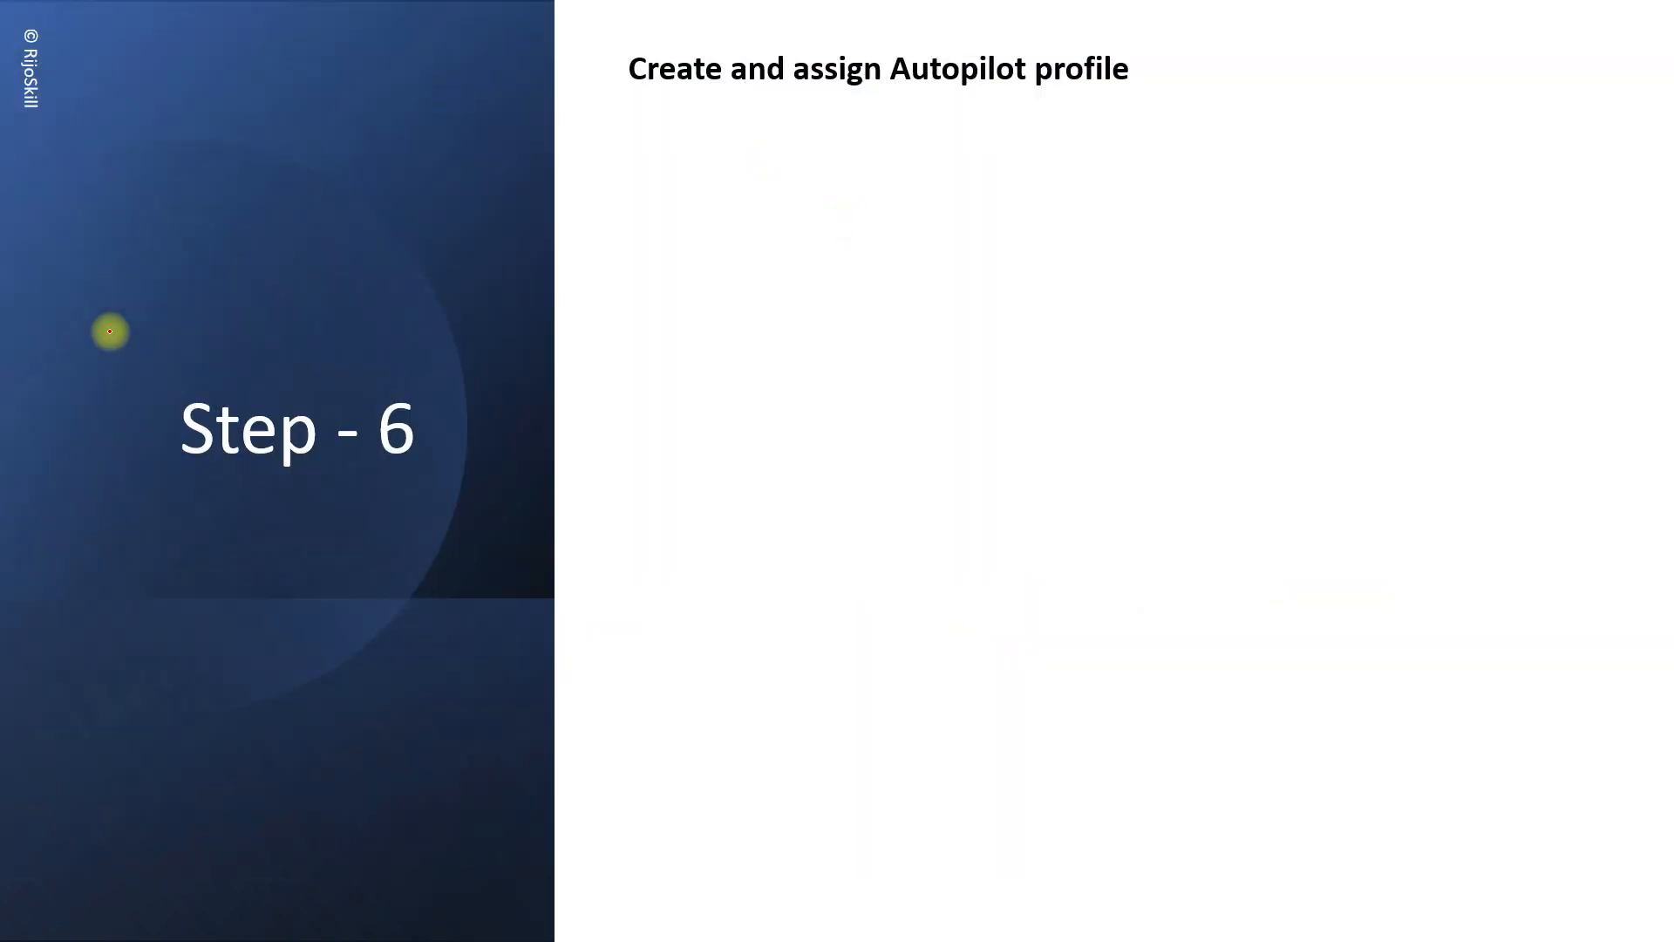
drag(207, 482, 448, 484)
drag(639, 92, 1151, 96)
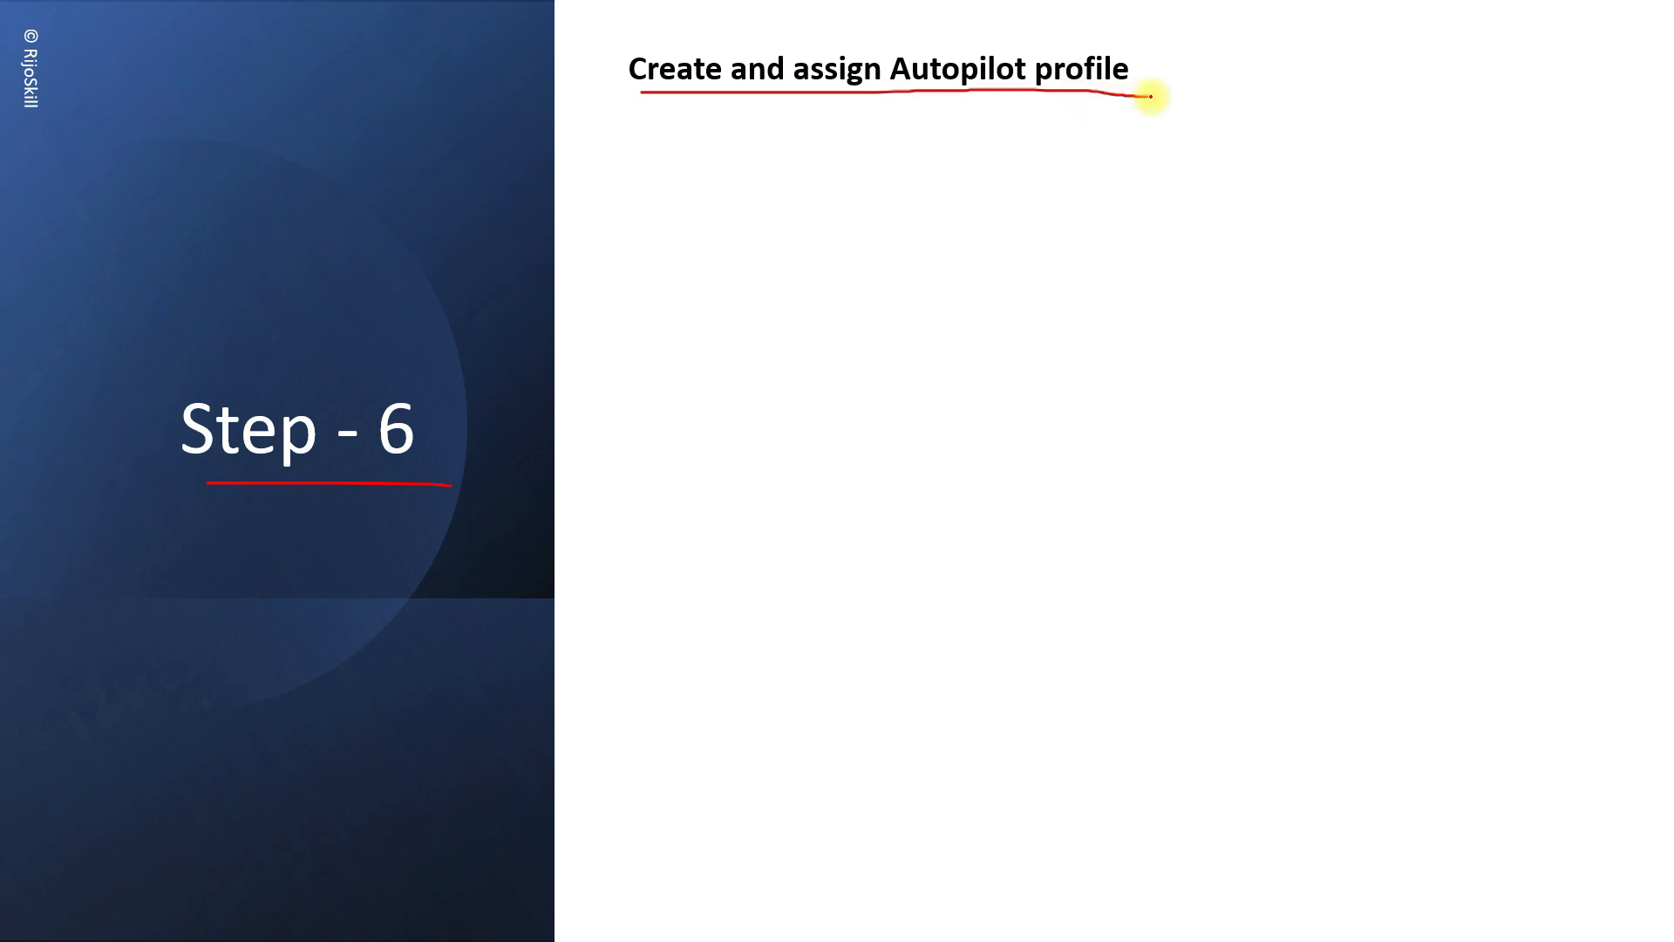
key(Right)
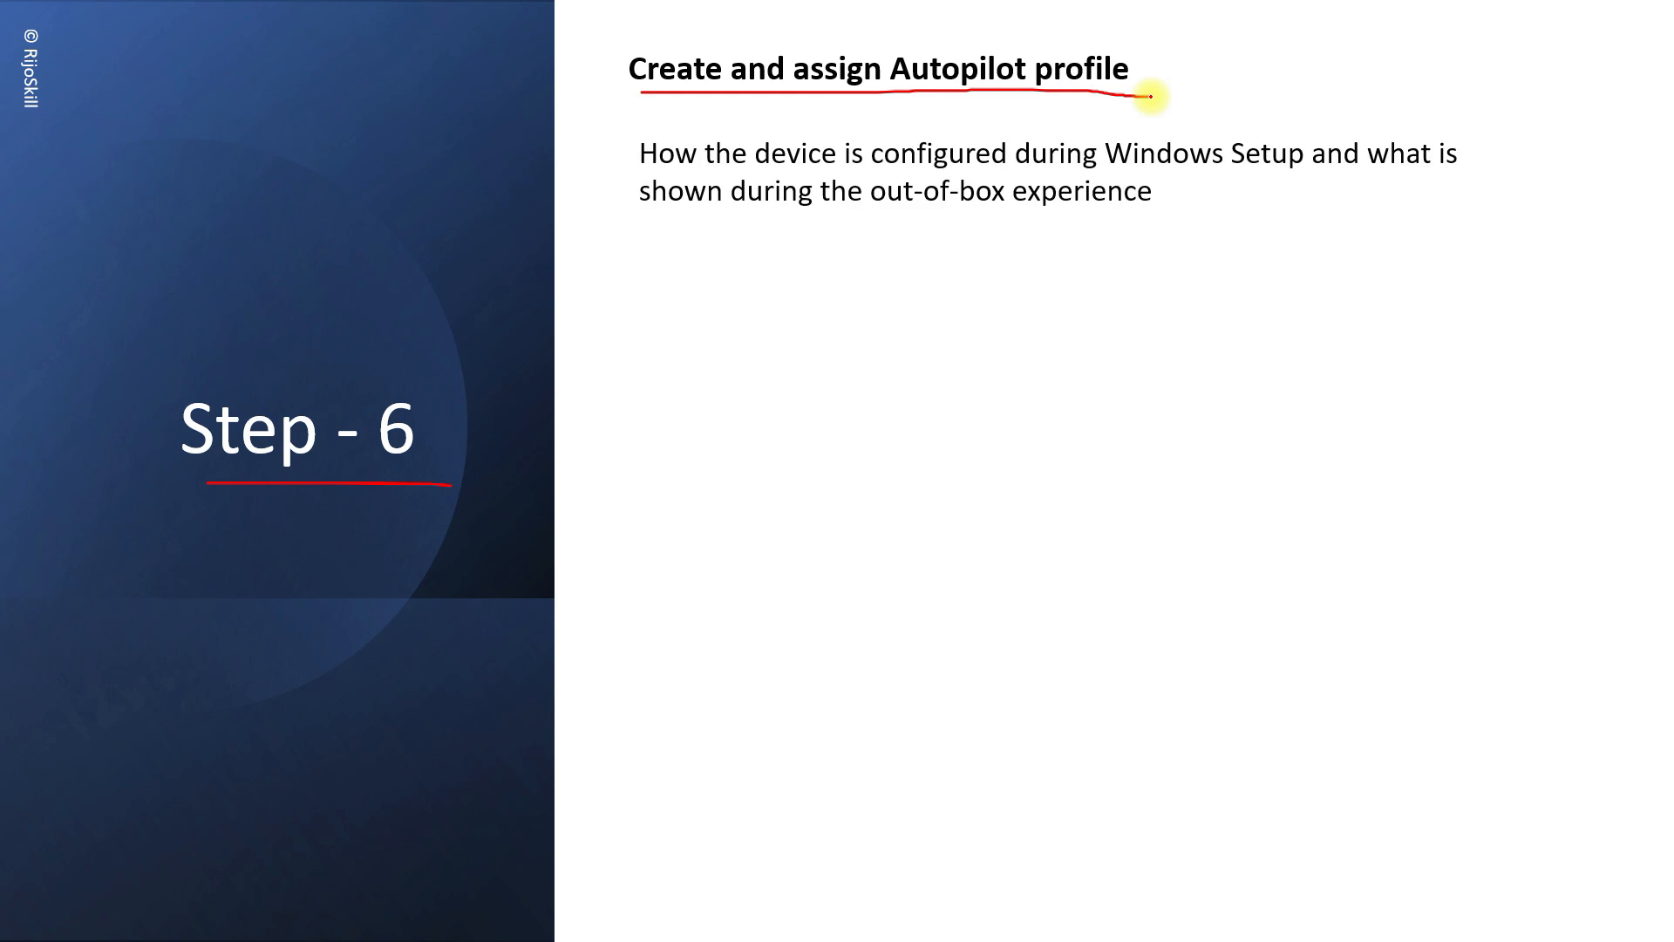
drag(1029, 172, 1447, 179)
drag(661, 218, 1197, 229)
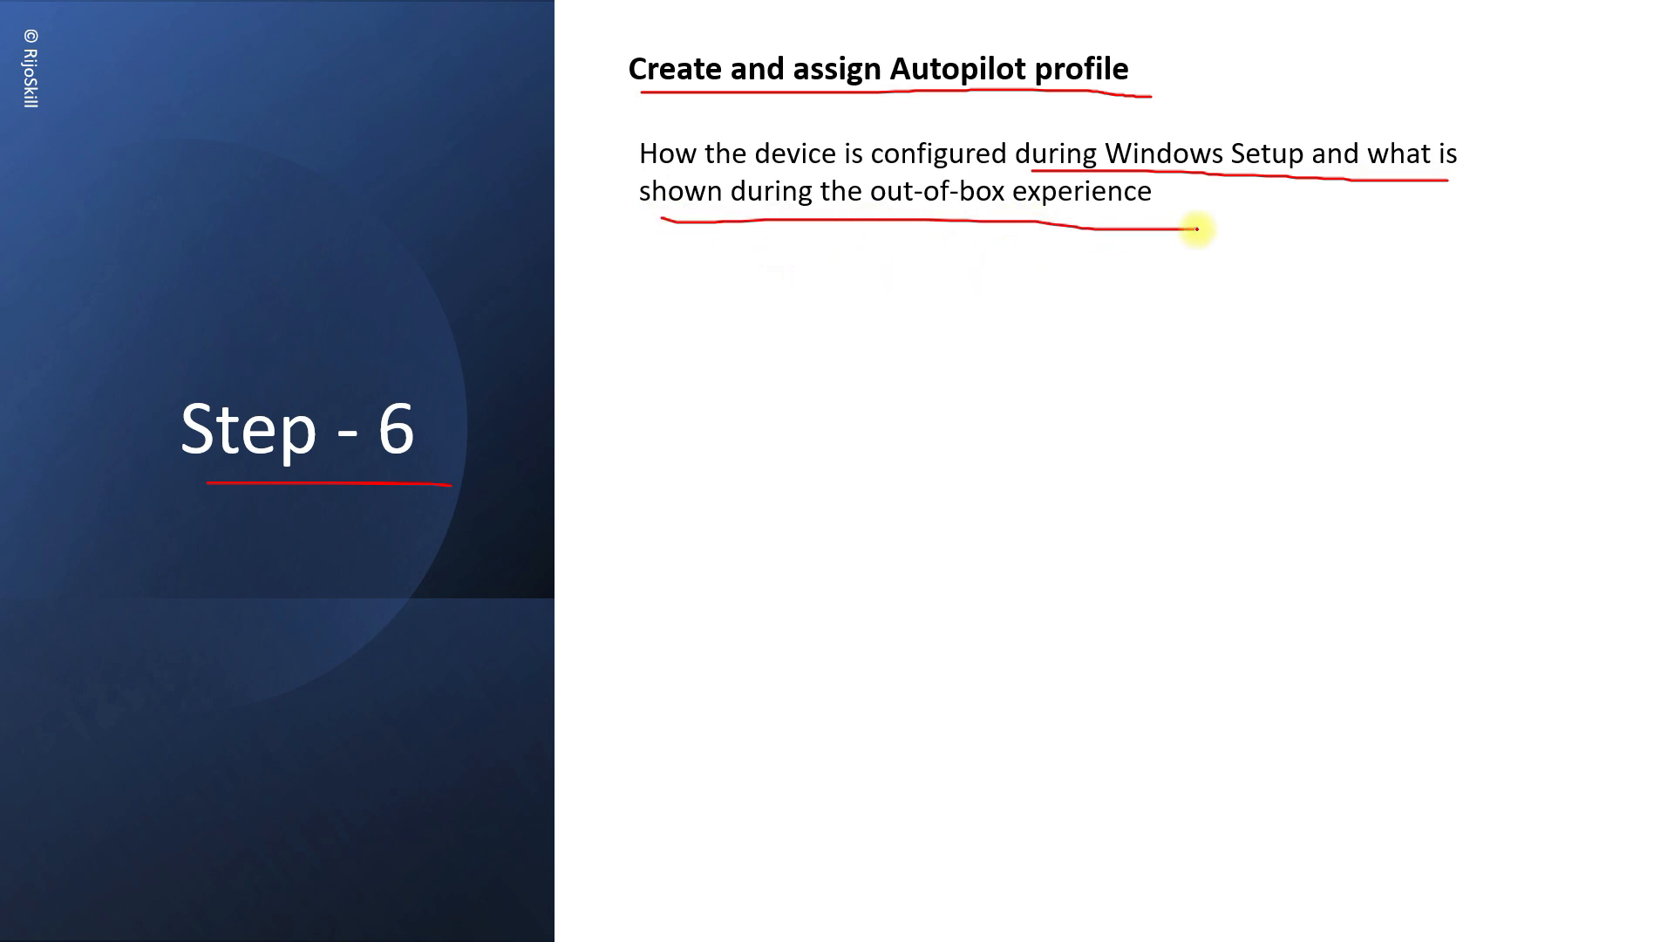